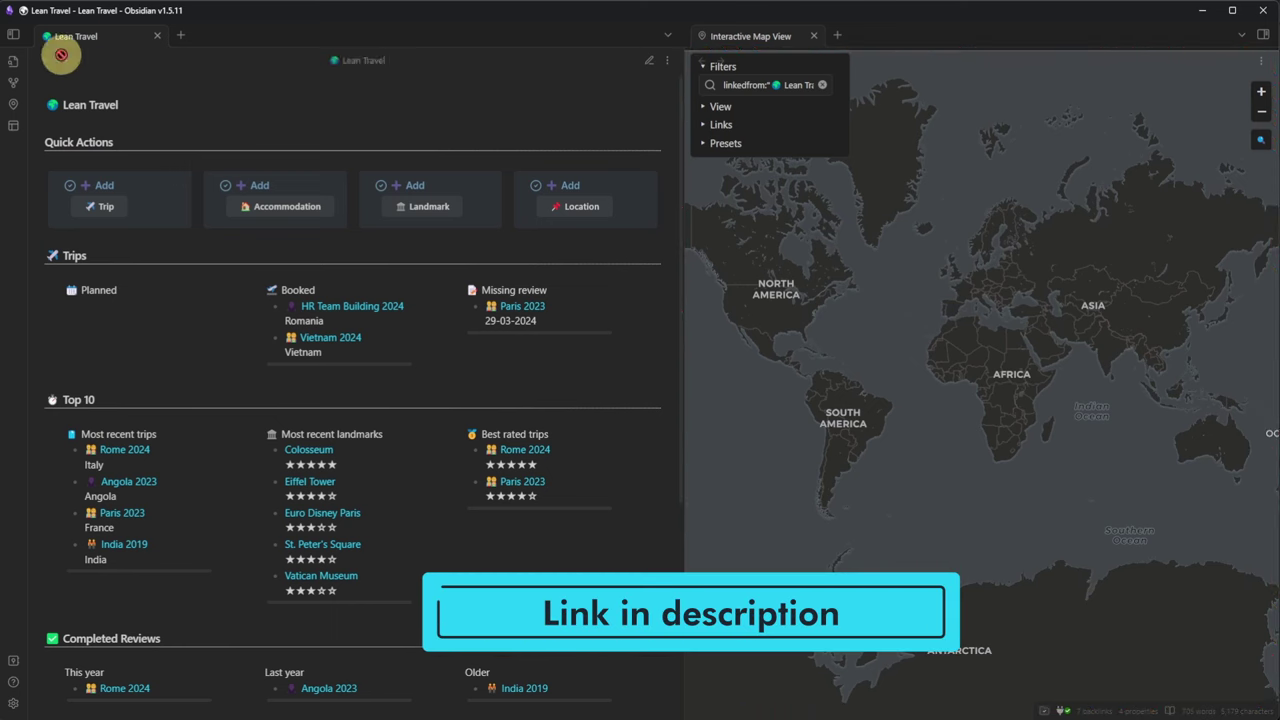
Show the Lean Travel vault's files and expand 90 Organize and its subfolders to examine the folder structure.
click(13, 34)
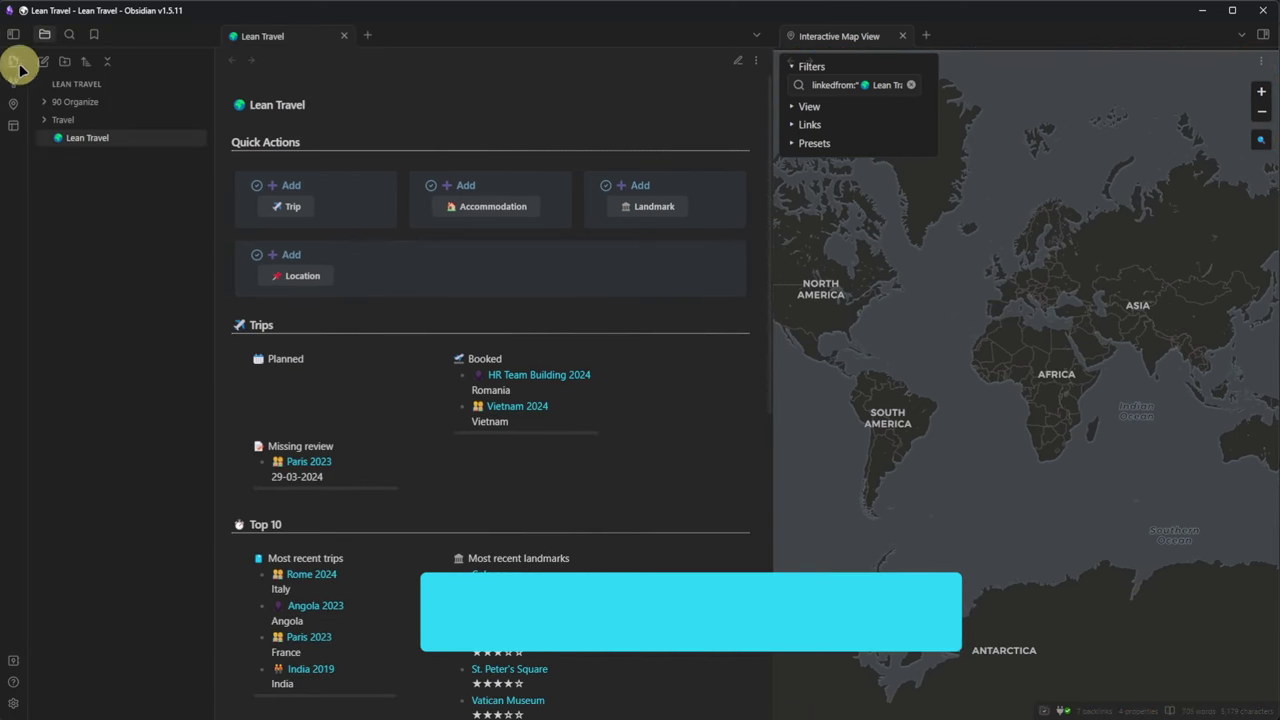
click(43, 101)
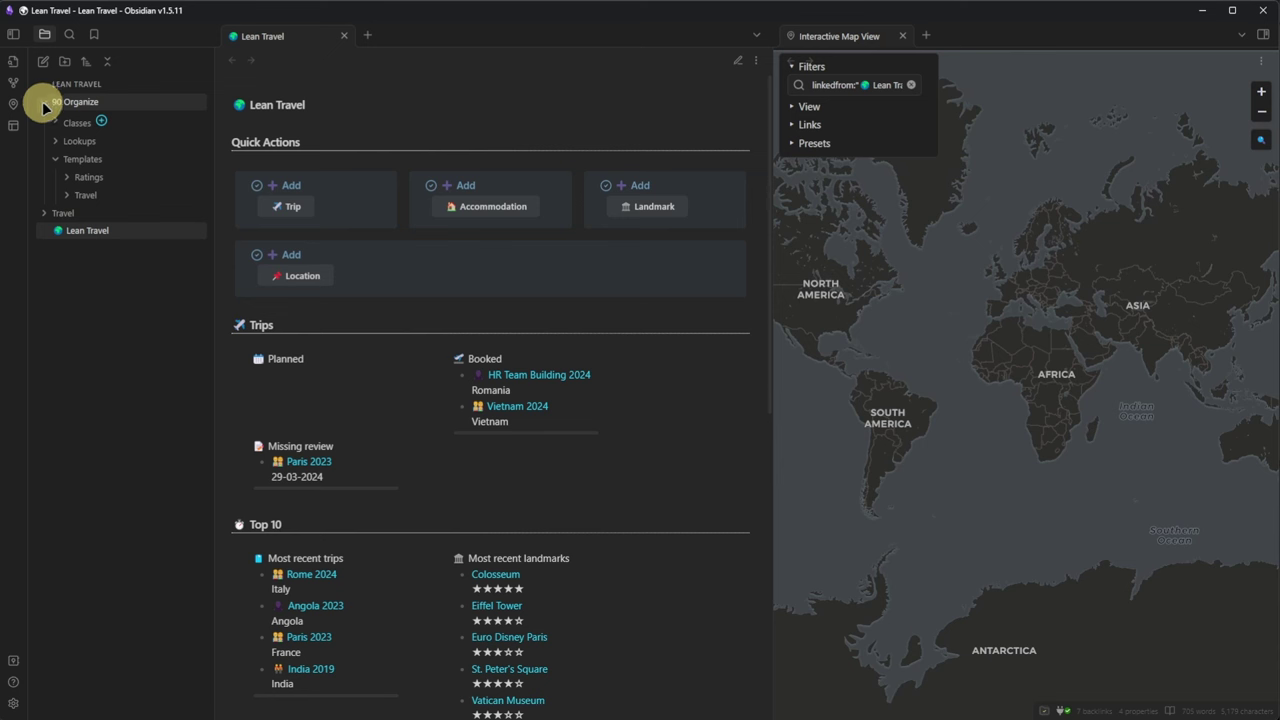
click(50, 123)
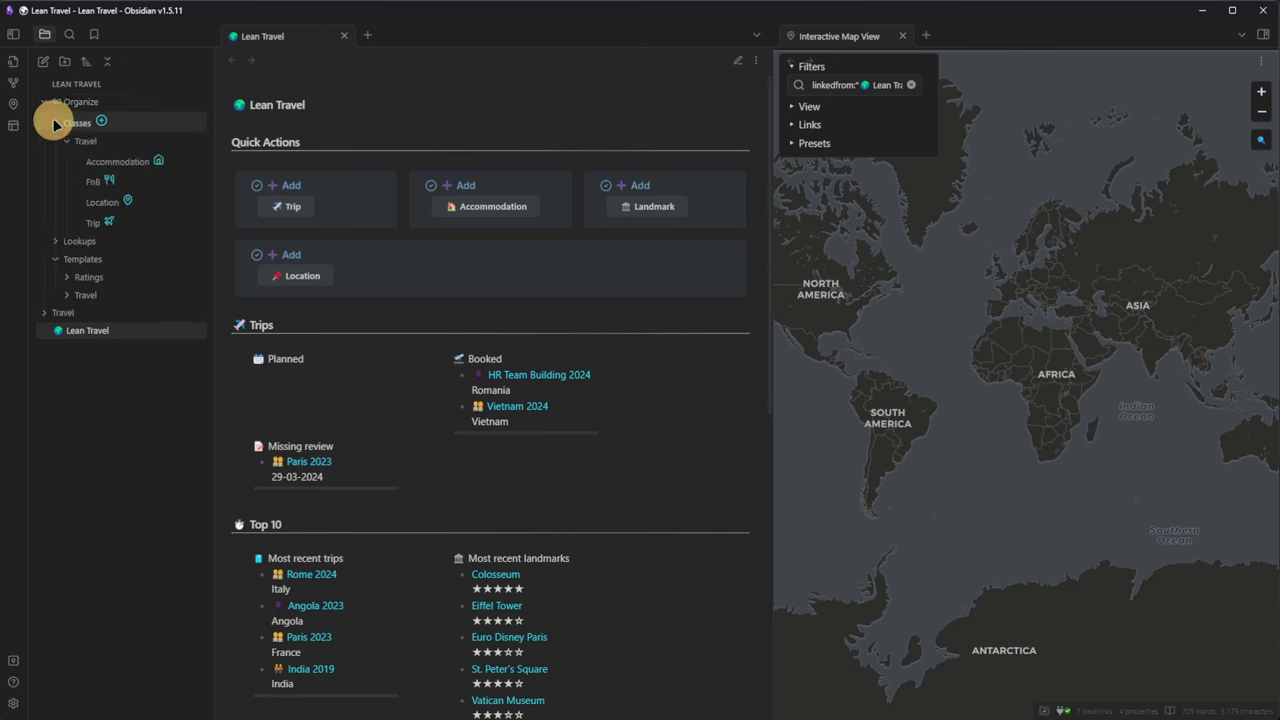
click(53, 243)
click(55, 404)
click(55, 404)
click(60, 437)
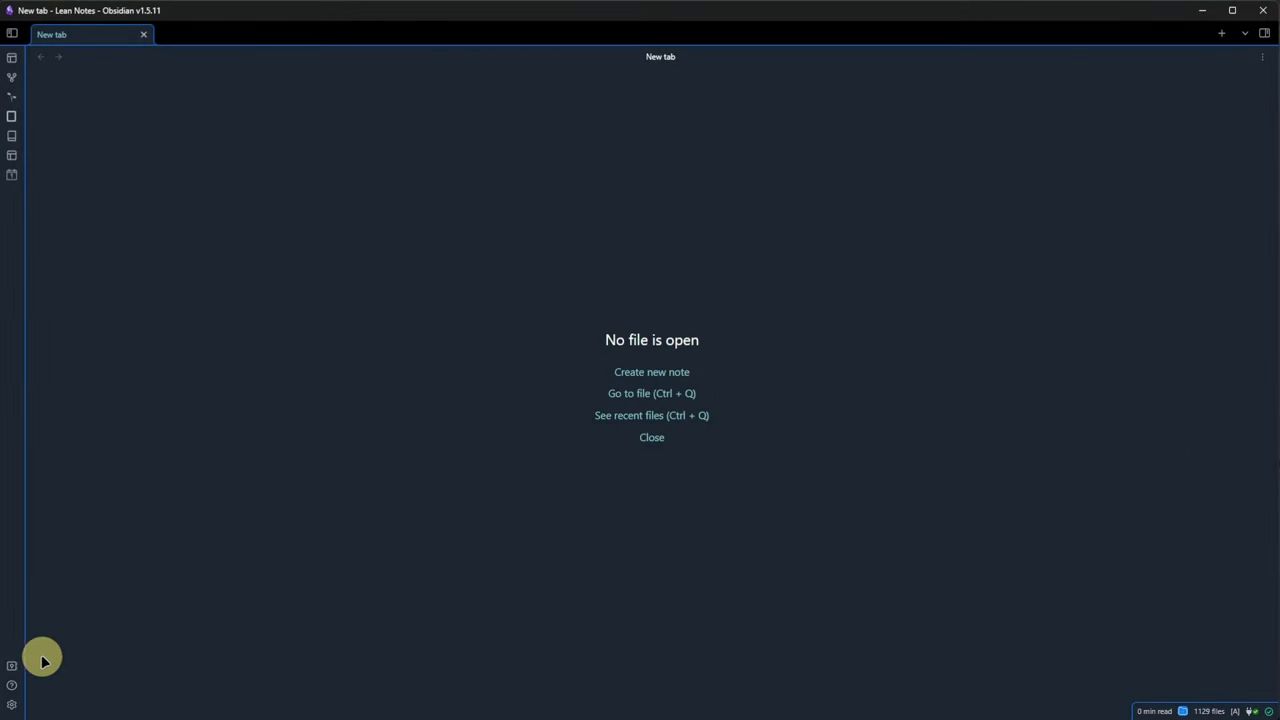
Create a local vault named Lean Travel Tutorial in a new Downloads subfolder named Lean CRM Tutorial.
click(11, 665)
click(630, 454)
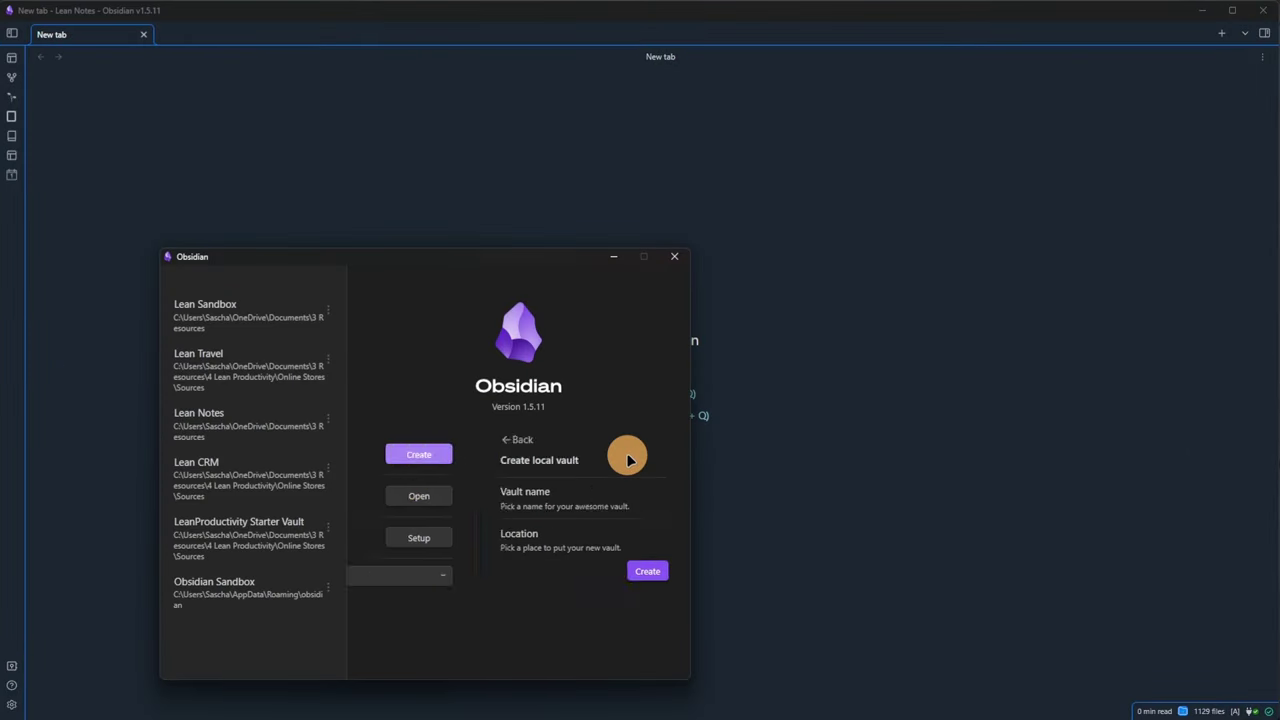
text(Lean Travel Tutorial)
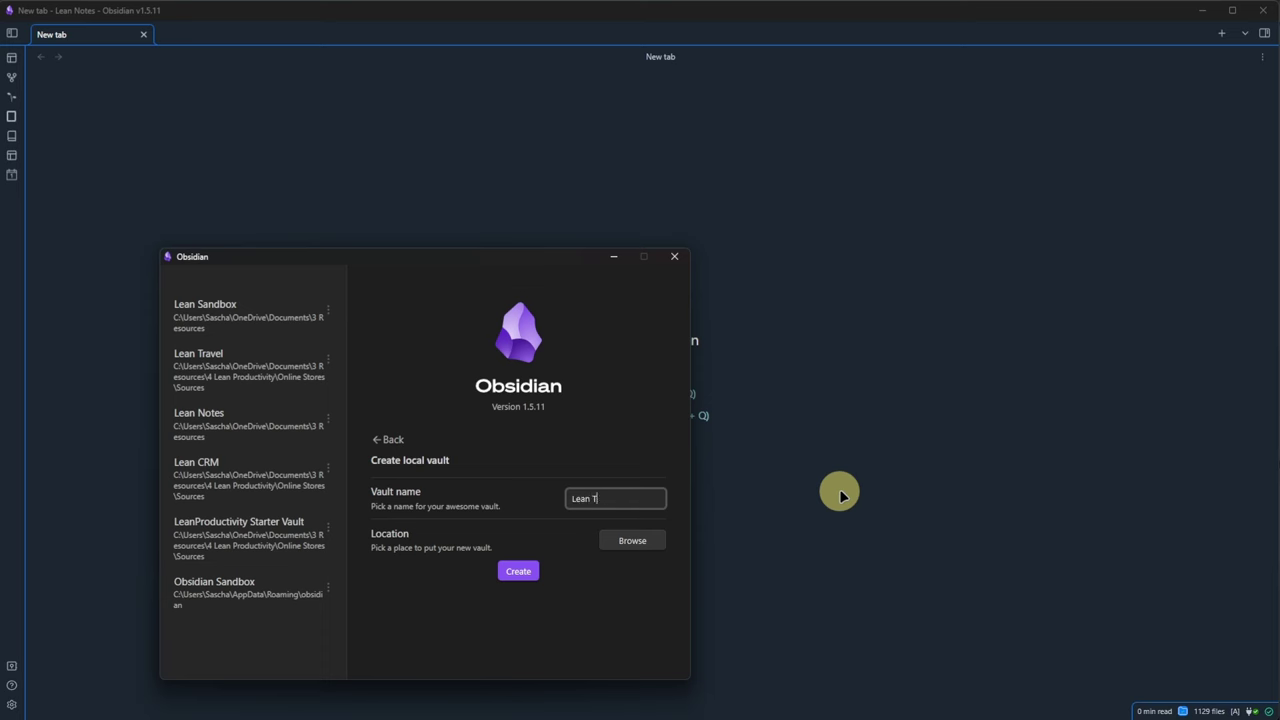
click(630, 540)
click(250, 453)
click(277, 128)
text(Lean CRM Tutorial)
key(Return)
key(Return)
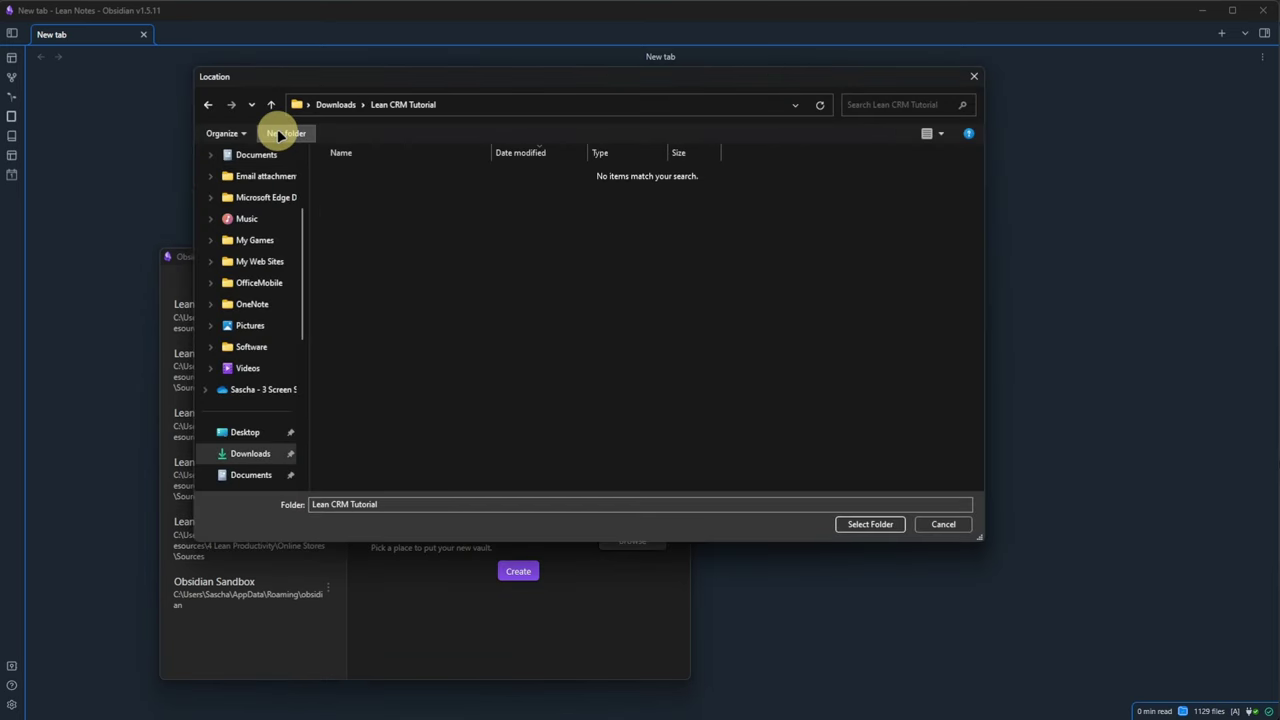
key(Return)
click(520, 573)
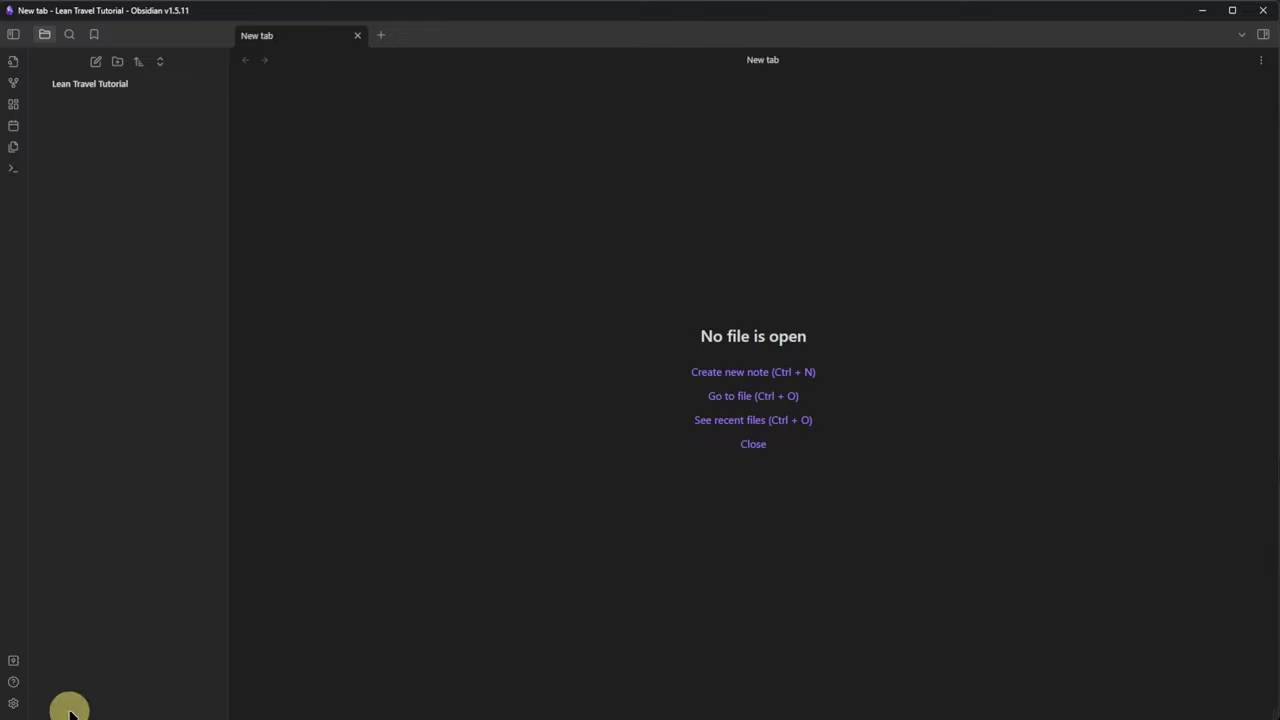
Paste the dashboard, hide note properties, anuppucin, dashboard-ReadLineLength and MCL Multi Column CSS files into the vault's snippets folder.
click(13, 703)
click(326, 176)
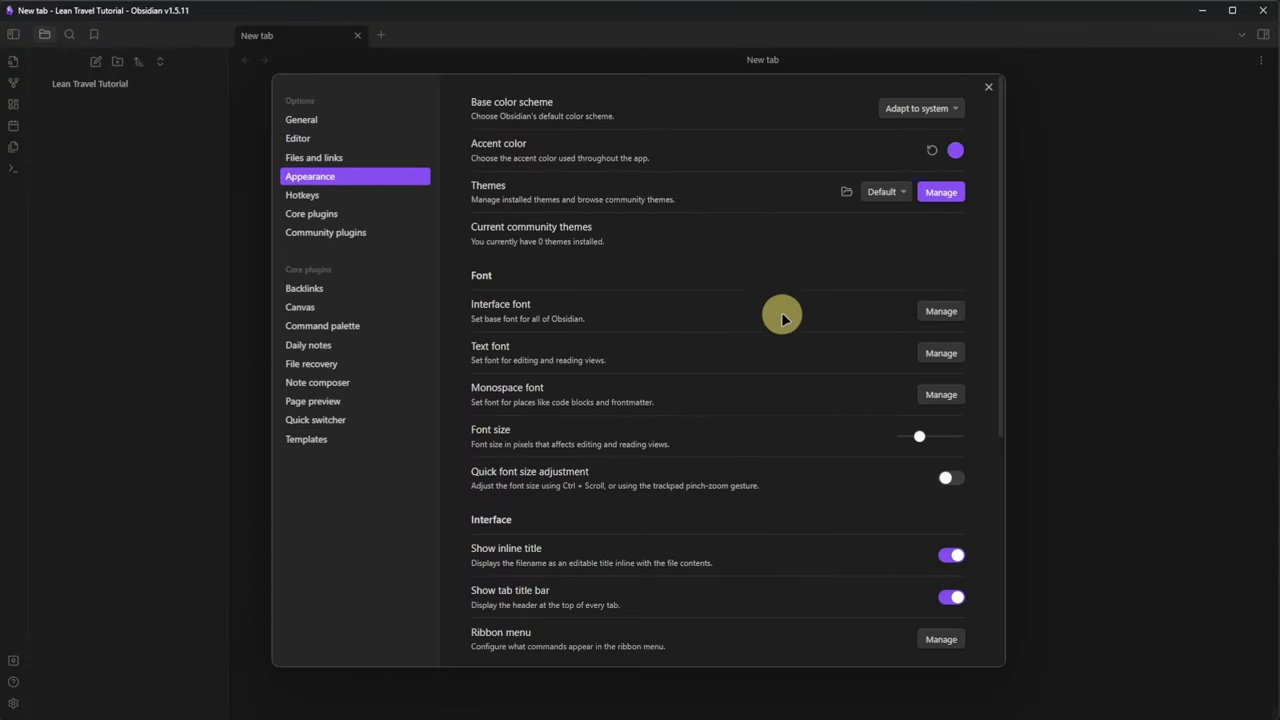
scroll(782, 318, down, 5)
click(963, 566)
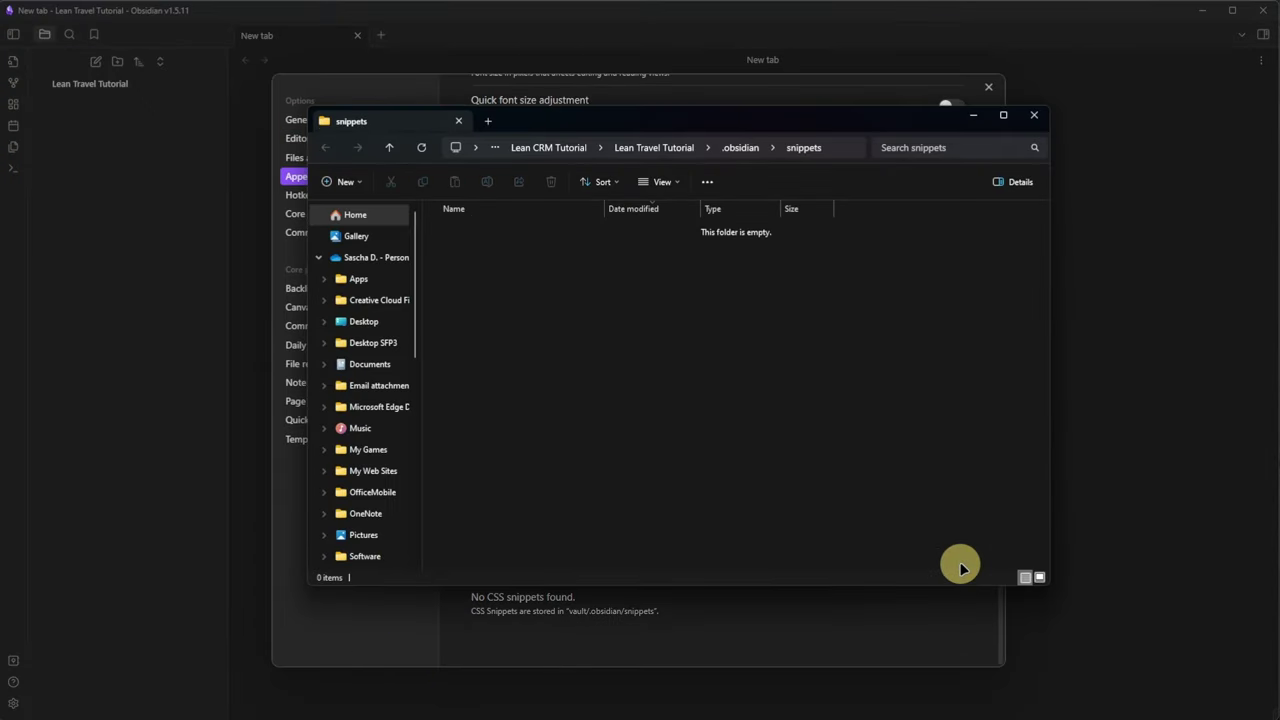
key(ctrl+v)
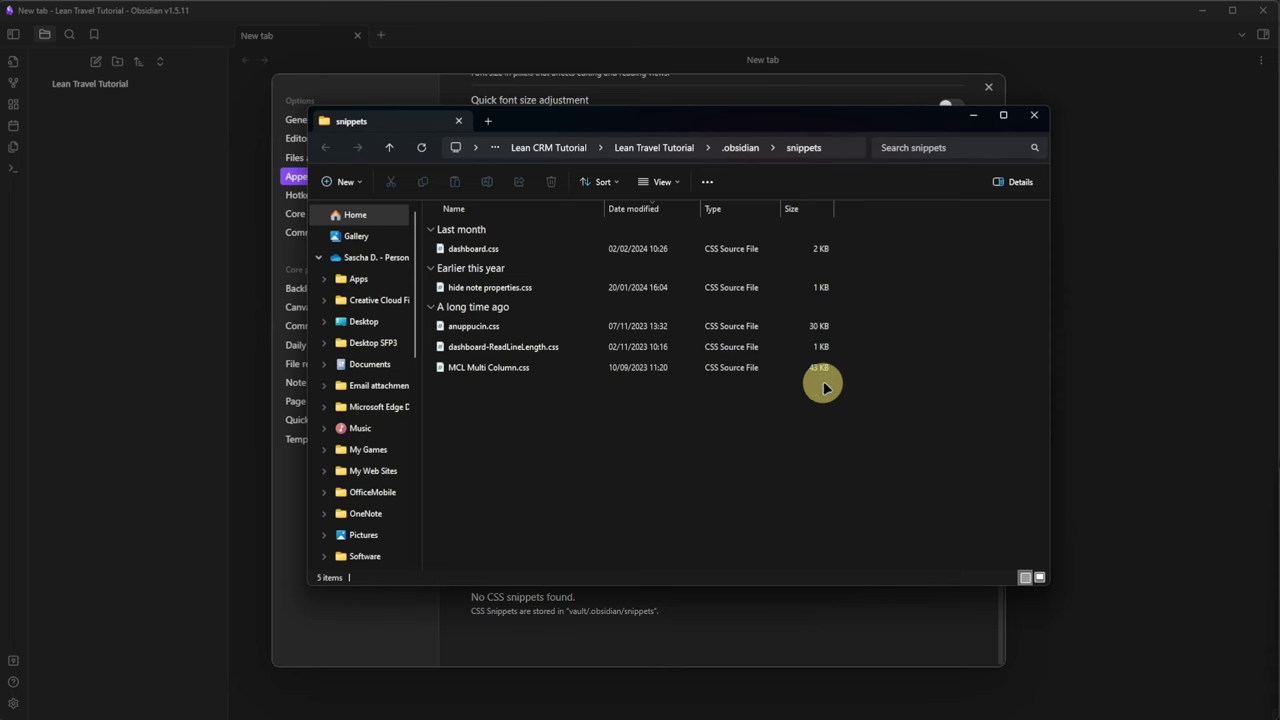
Reload the CSS snippets and enable dashboard, dashboard-ReadLineLength, hide note properties and MCL Multi Column.
click(929, 562)
scroll(874, 491, down, 2)
click(948, 478)
click(948, 520)
click(948, 562)
click(950, 604)
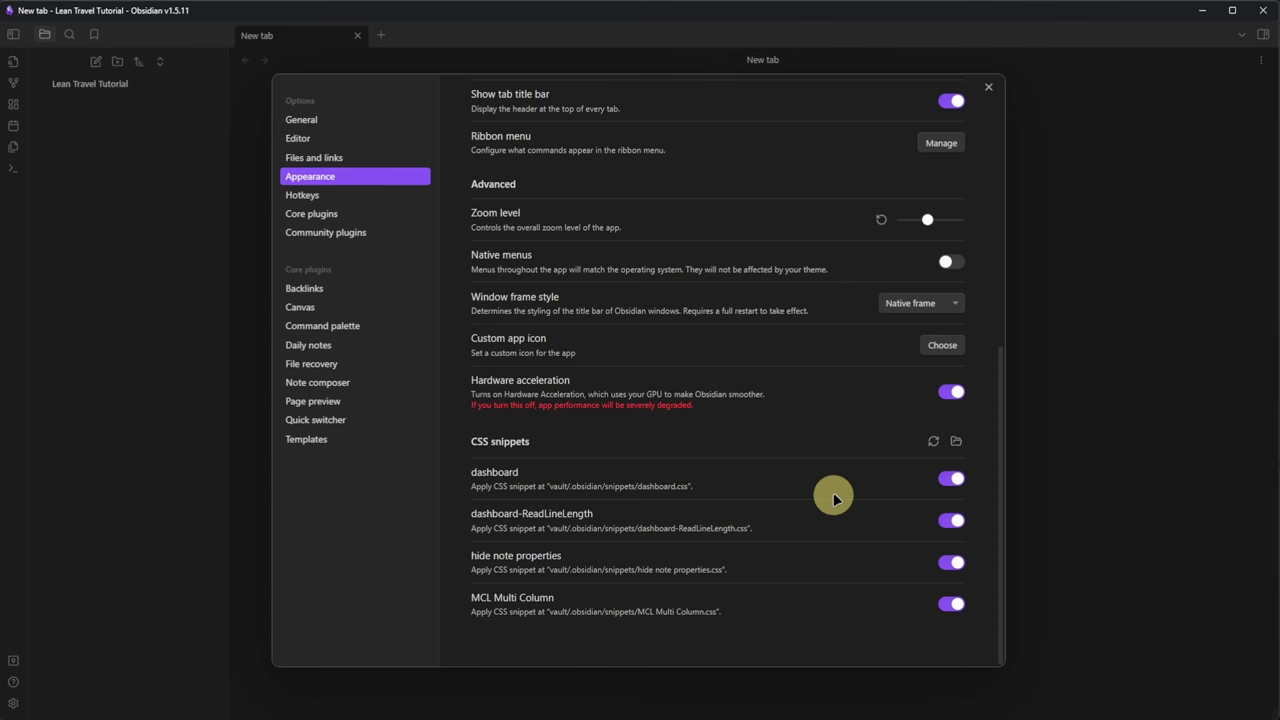
Install the Minimal community theme, make it the active theme, and close the settings.
scroll(700, 300, up, 5)
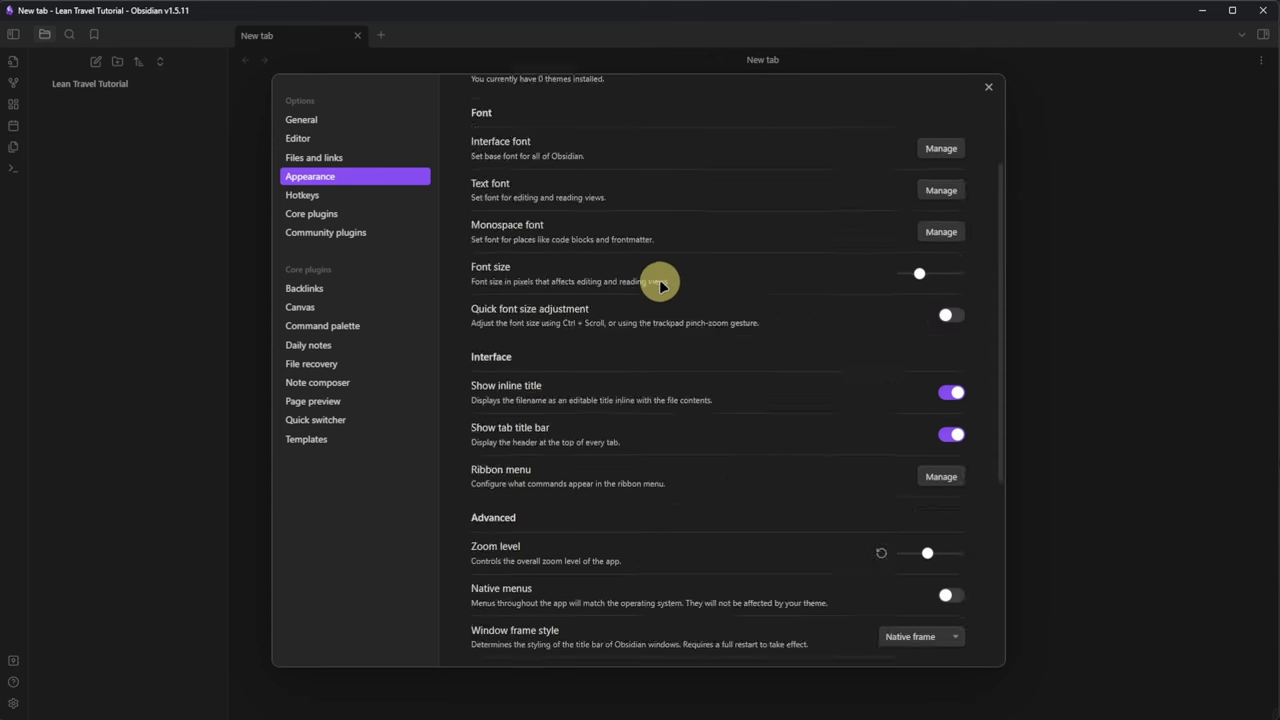
click(934, 192)
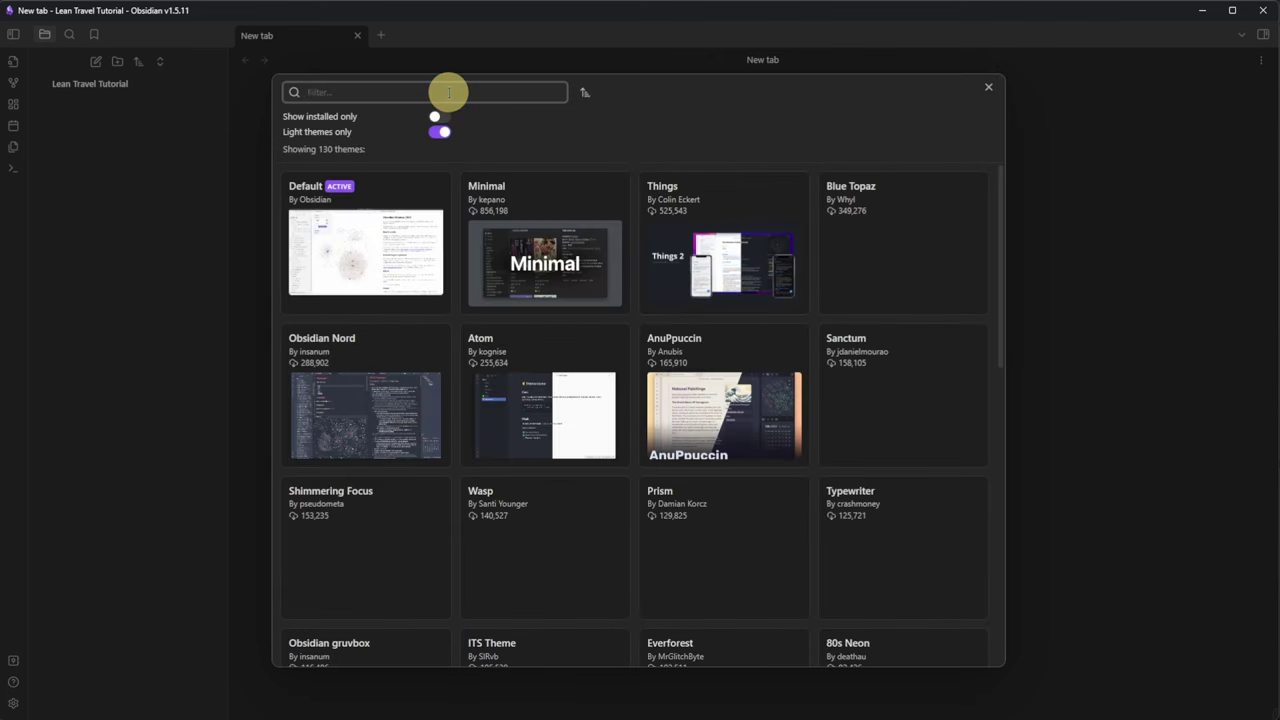
click(536, 178)
click(545, 242)
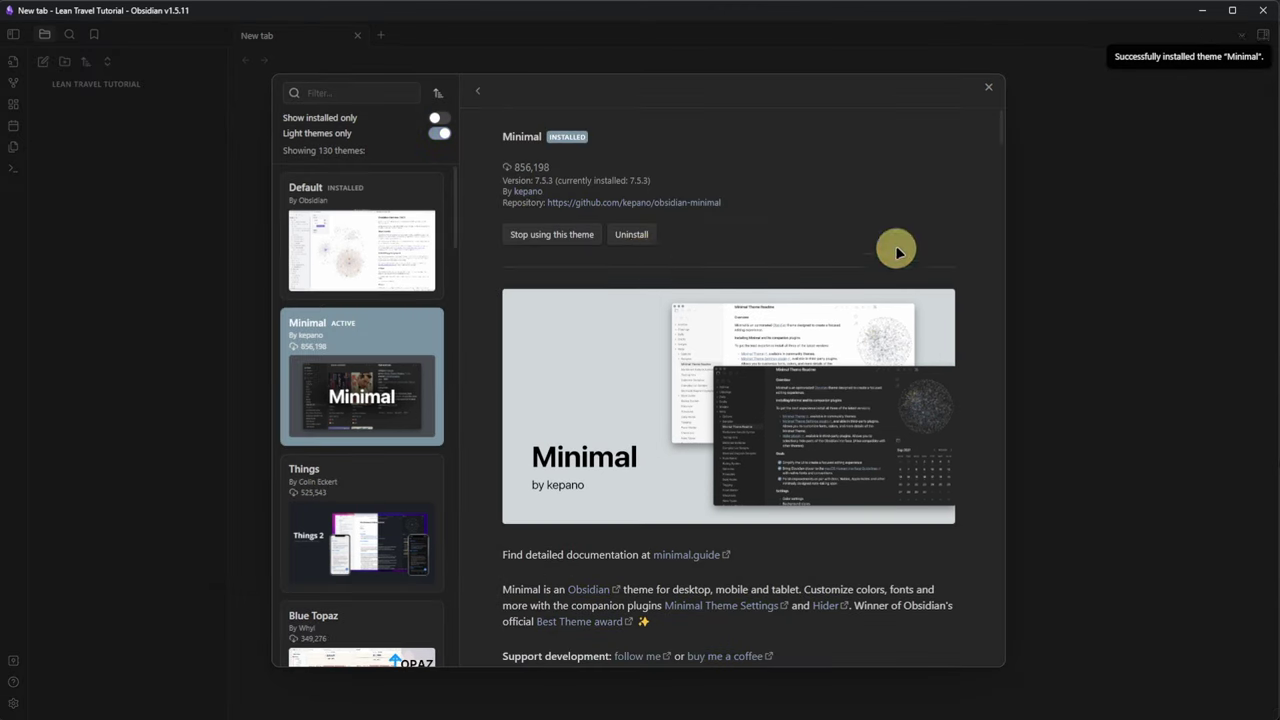
click(988, 87)
click(988, 87)
click(988, 87)
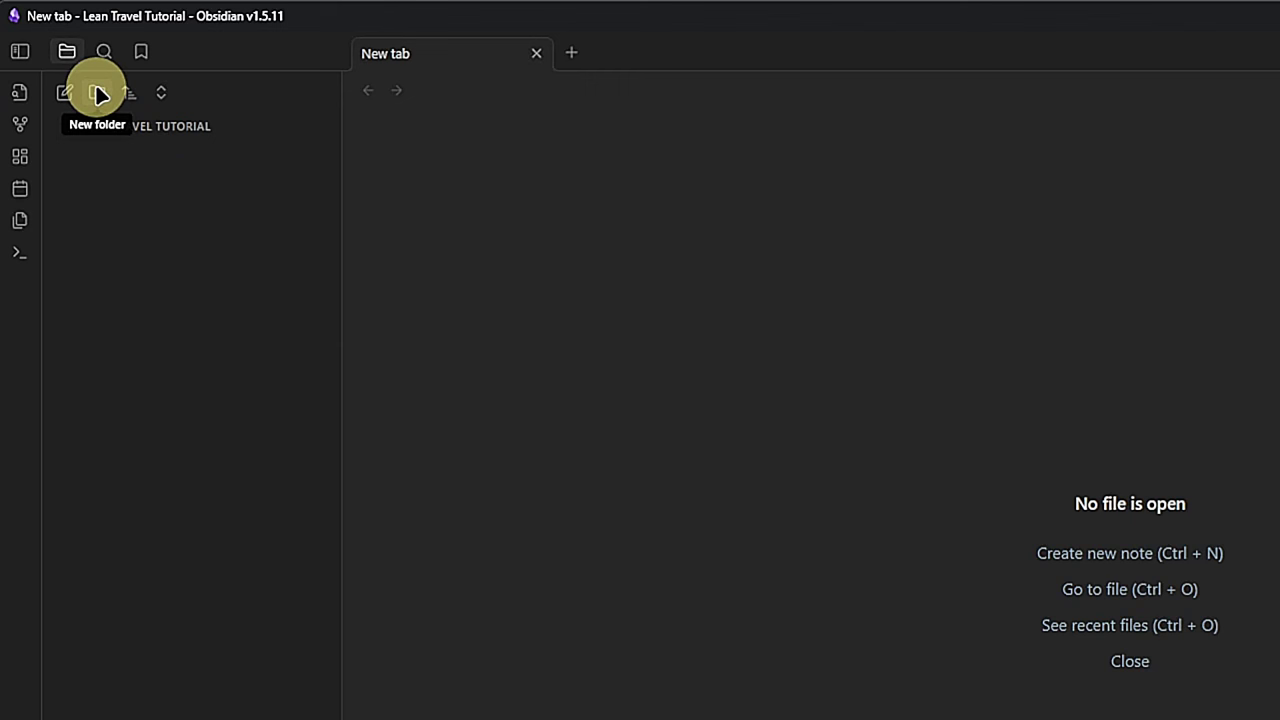
Create a top-level folder named 90 Organize in the vault.
click(97, 93)
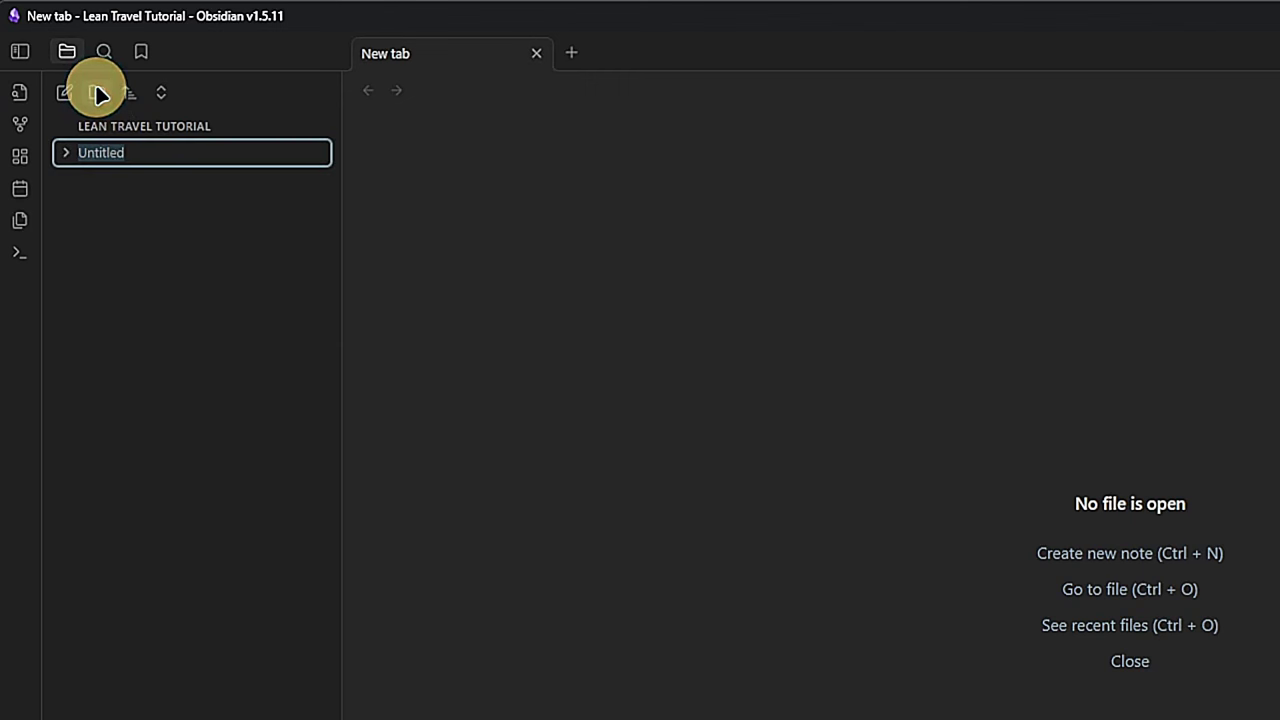
text(90 Organize)
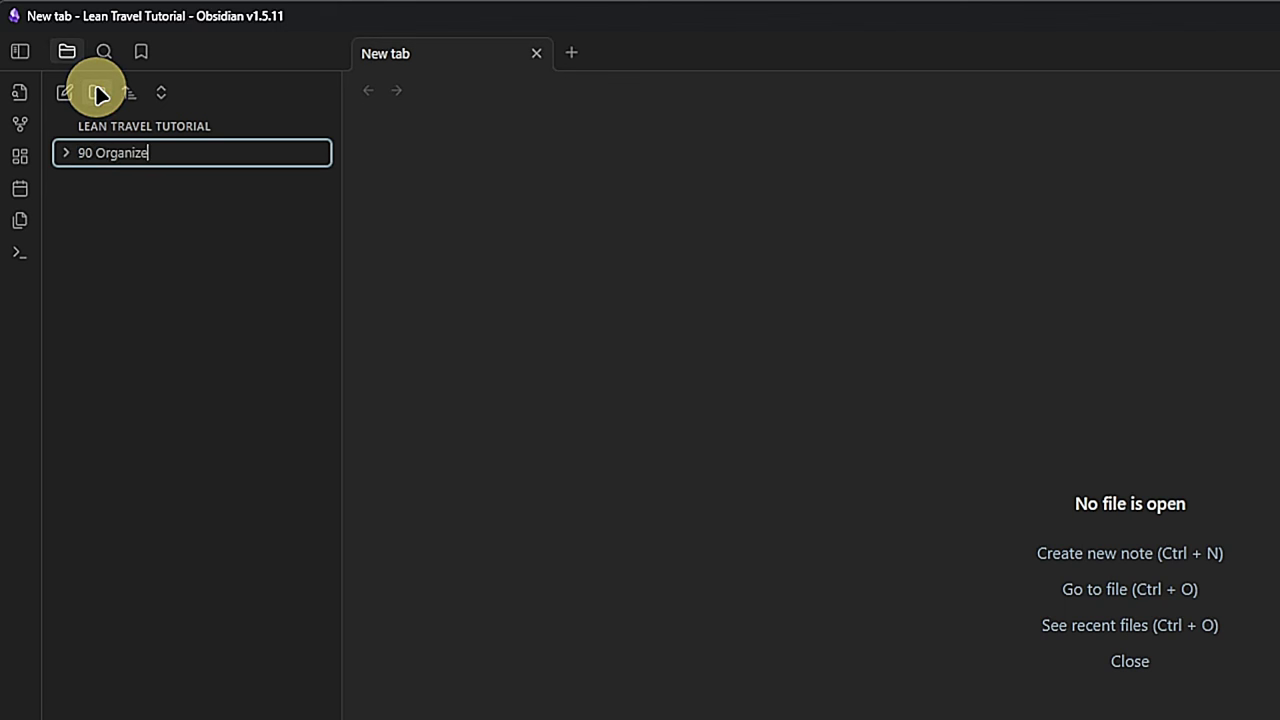
key(Return)
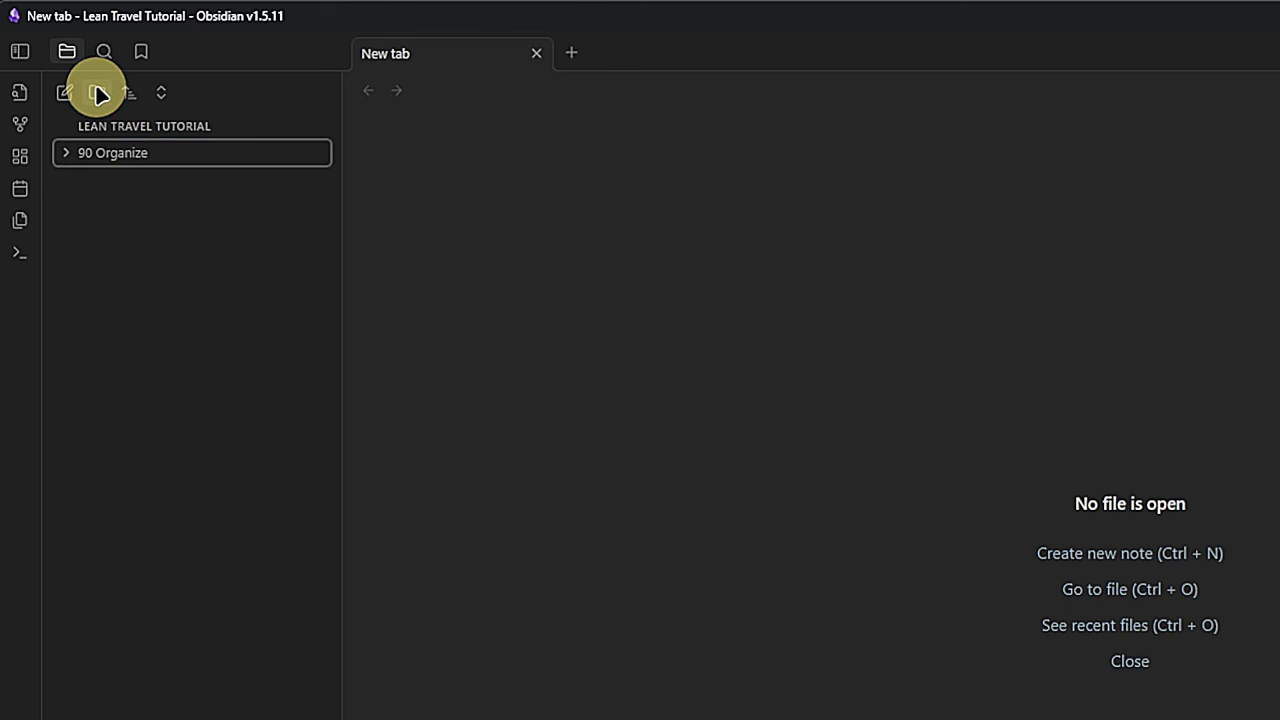
Add three subfolders named Classes, Lookups and Templates inside the 90 Organize folder.
right_click(180, 153)
click(245, 194)
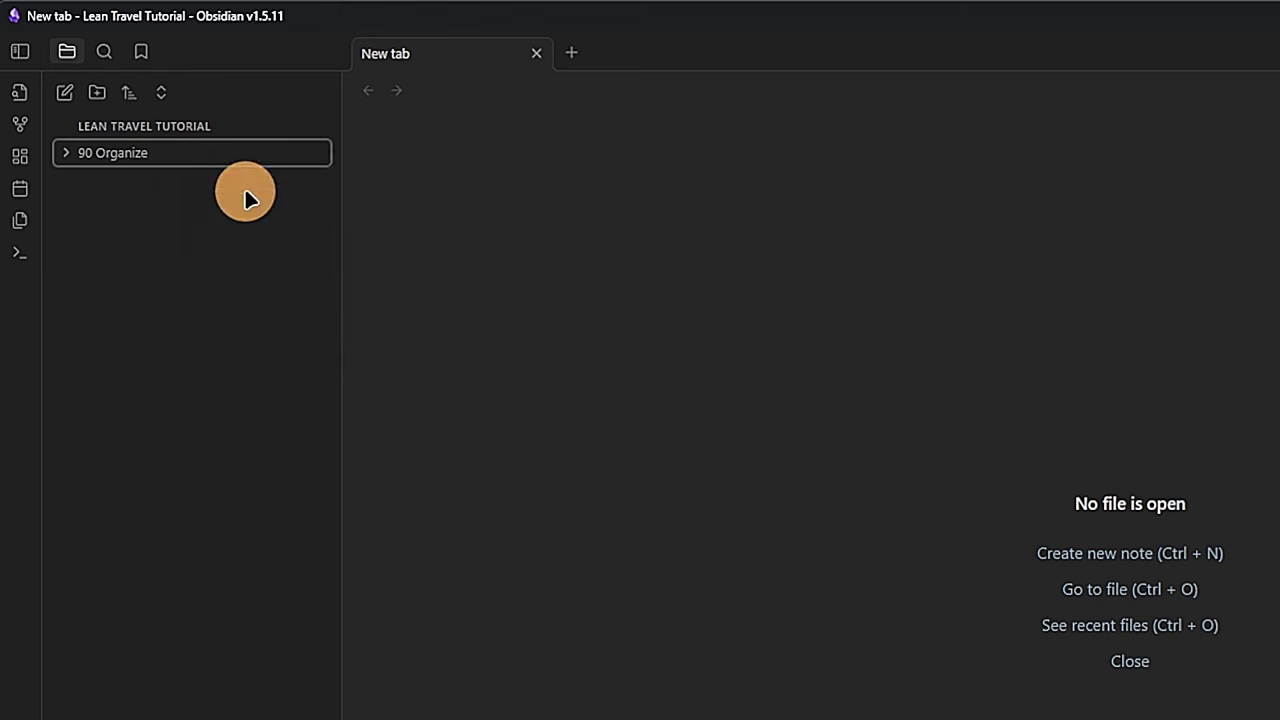
text(Classes)
key(Return)
right_click(214, 157)
click(277, 196)
text(Lookups)
key(Return)
right_click(179, 153)
click(235, 195)
text(Templates)
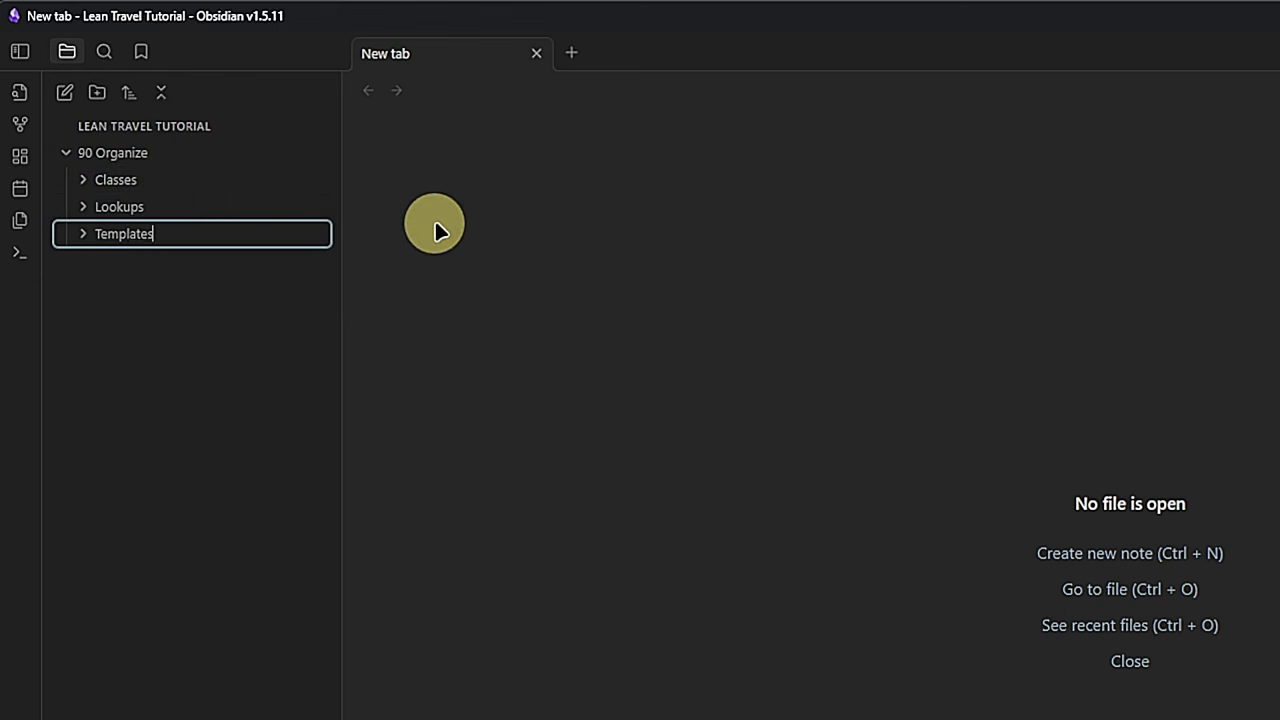
key(Return)
Add a subfolder named Travel inside each of the Classes, Lookups and Templates folders.
right_click(128, 180)
click(212, 217)
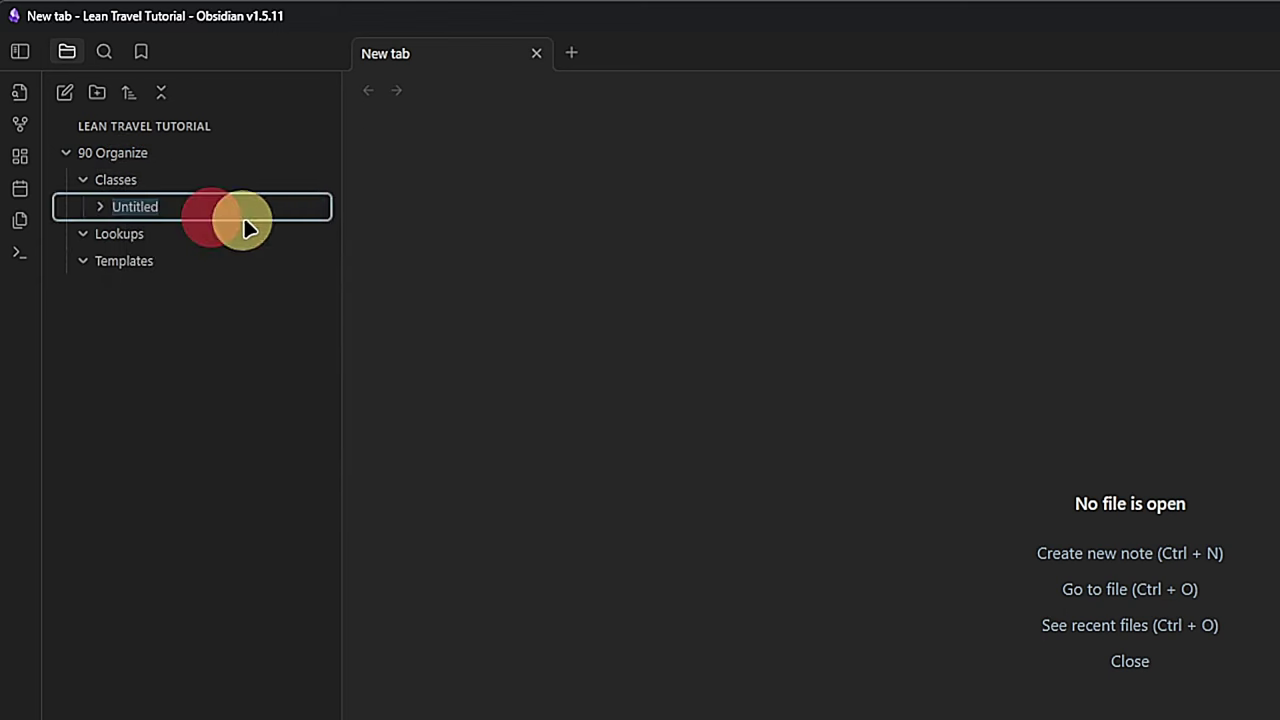
text(Travel)
key(Return)
right_click(128, 234)
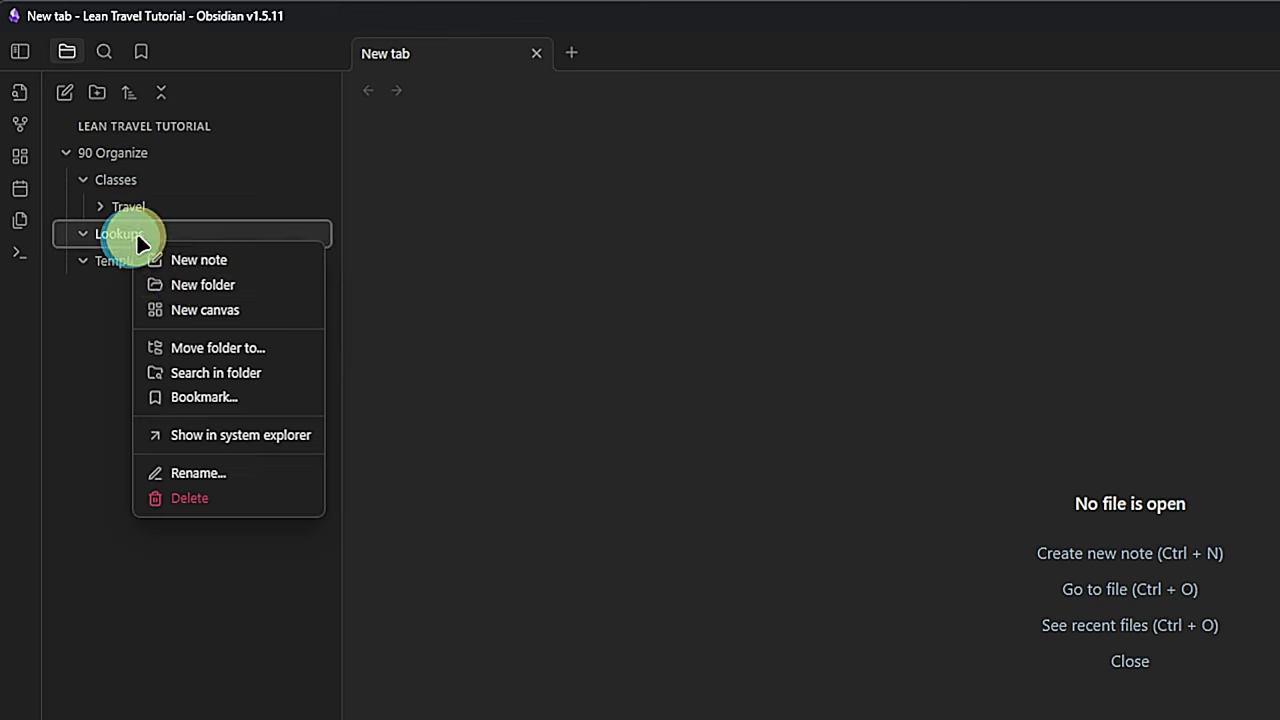
click(196, 286)
text(Travel)
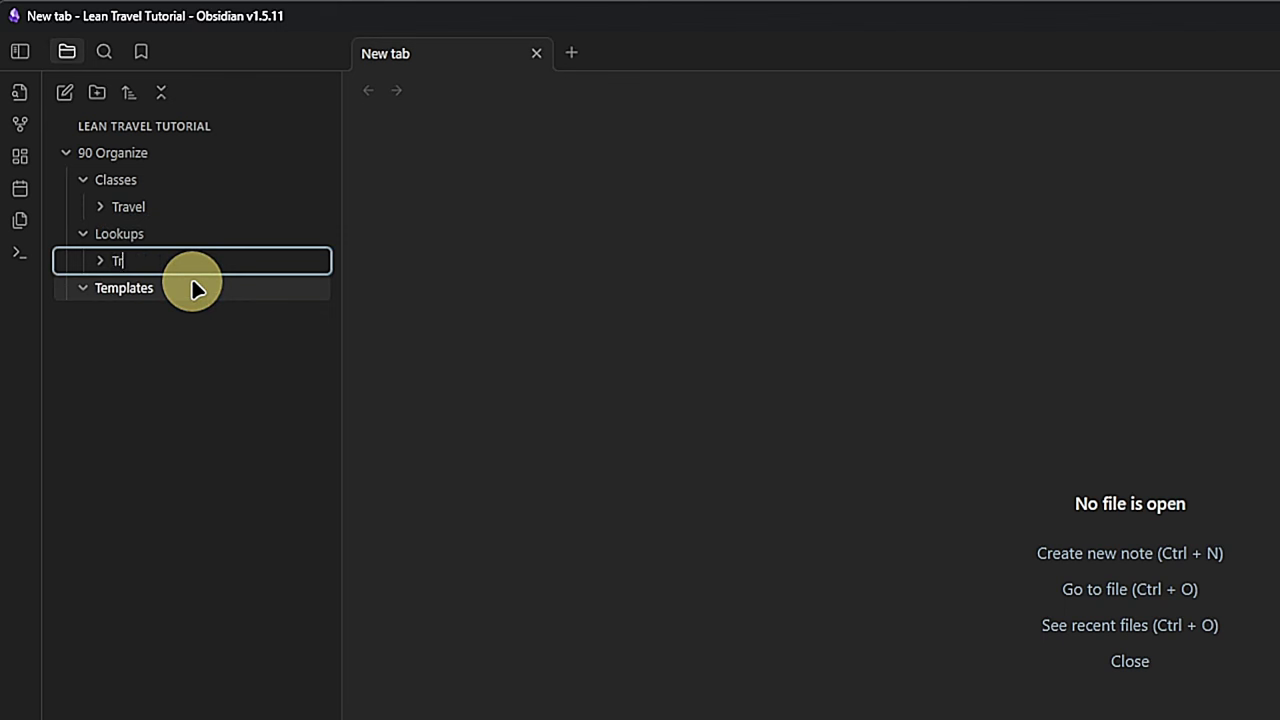
key(Return)
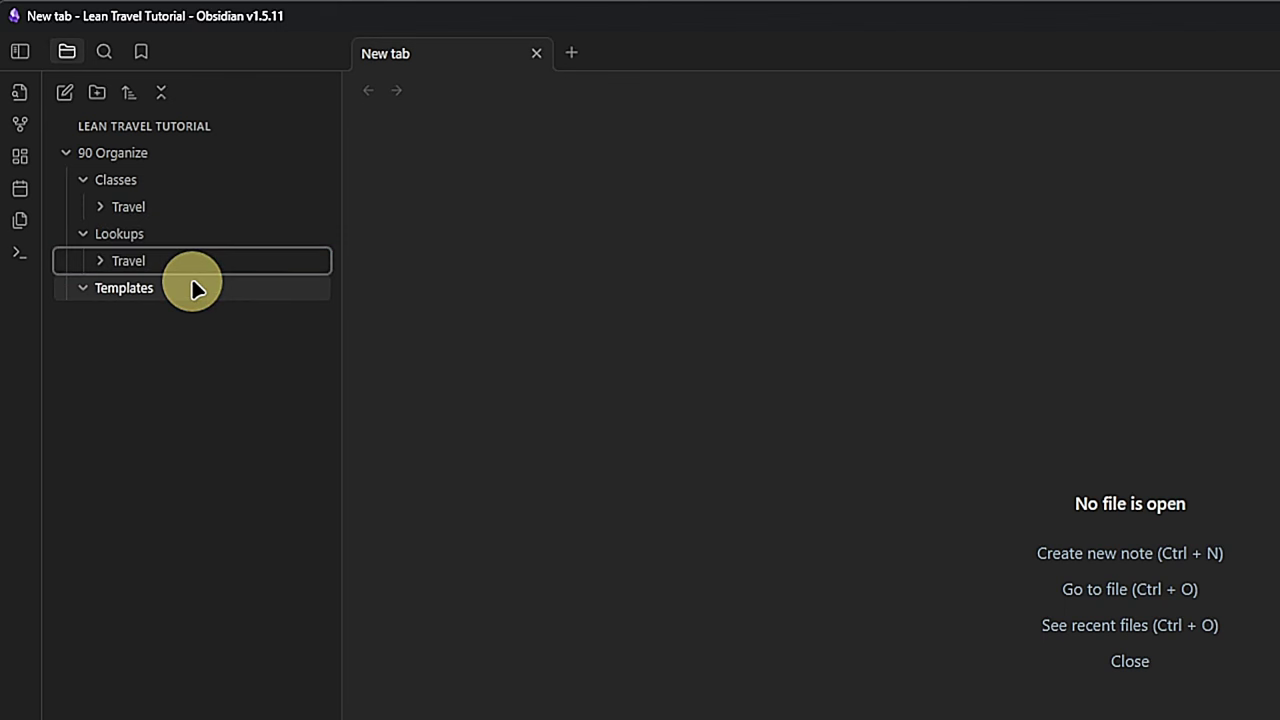
right_click(138, 288)
click(205, 331)
text(Travel)
key(Return)
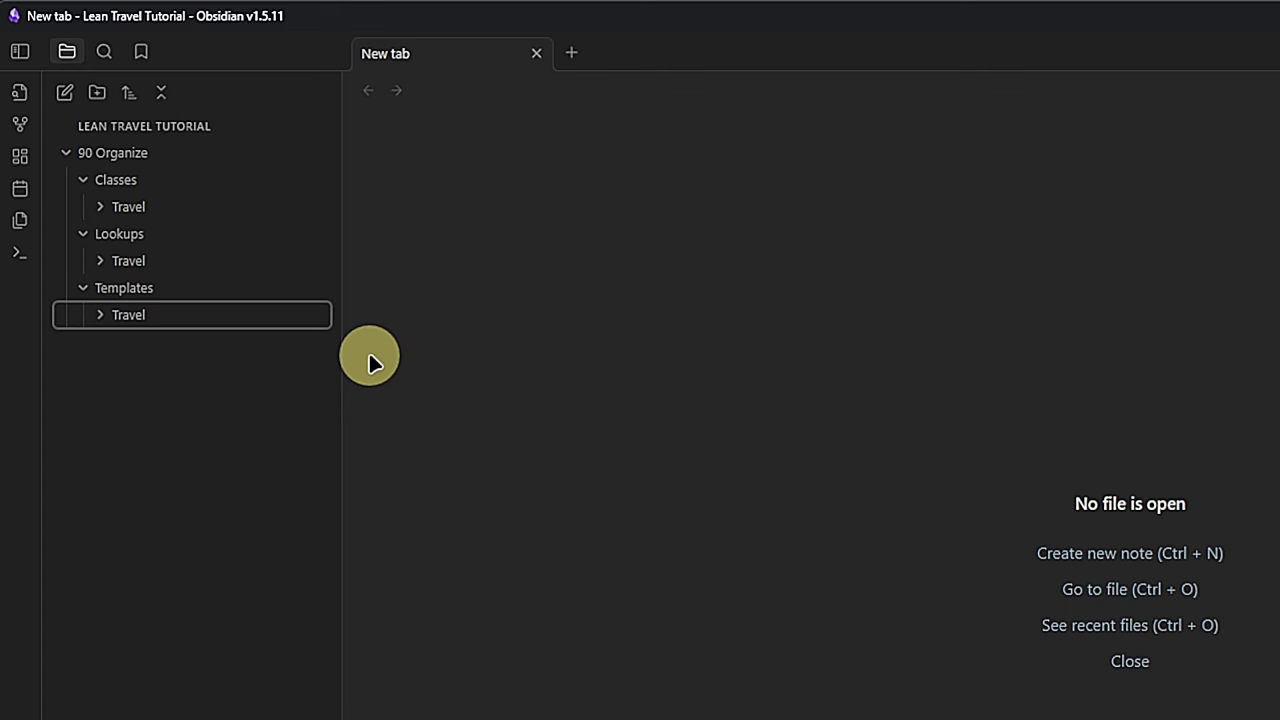
Create a top-level folder named Travel in the vault.
click(97, 92)
text(Travel)
key(Return)
Add subfolders named Accommodation and FnB inside the top-level Travel folder.
right_click(141, 344)
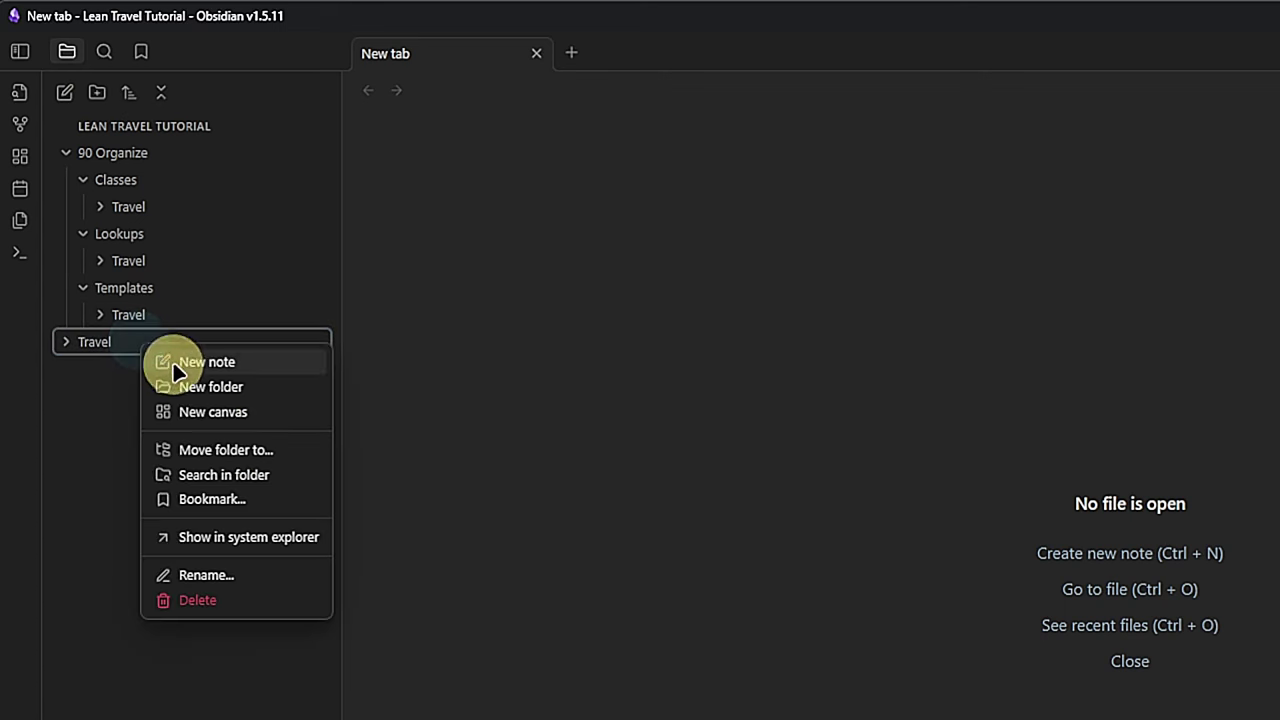
click(215, 386)
text(Accommodation)
key(Return)
right_click(200, 342)
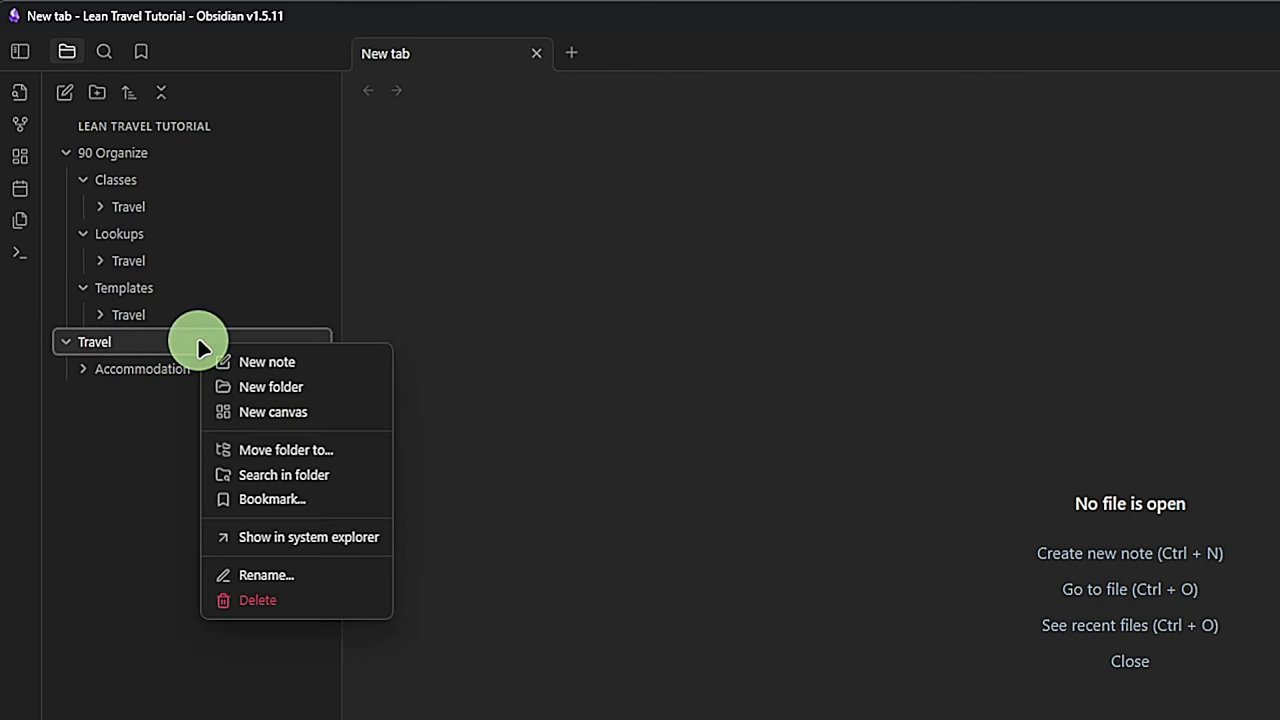
click(270, 388)
text(FnB)
key(Return)
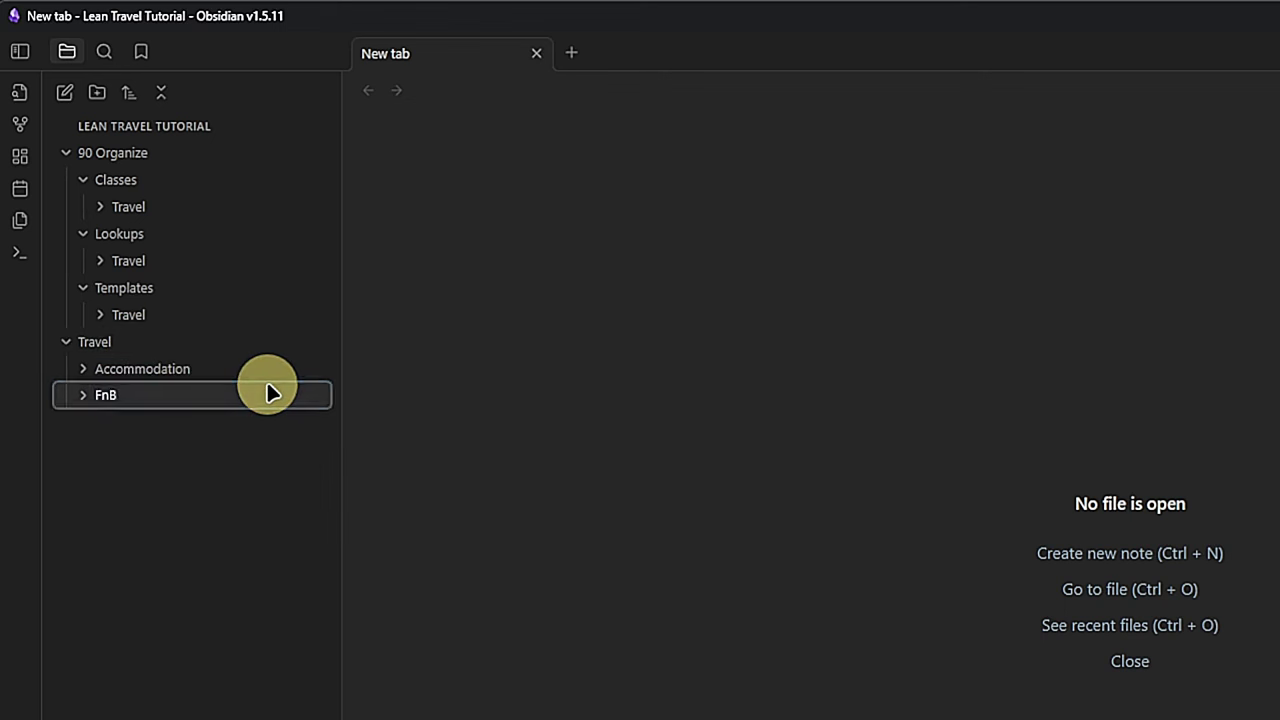
Add subfolders named Landmarks and Locations inside the top-level Travel folder.
right_click(191, 342)
click(252, 390)
text(Landmarks)
key(Return)
right_click(151, 341)
click(226, 394)
text(Locations)
key(Return)
Add subfolders named Transport and zArchive inside the top-level Travel folder.
right_click(134, 342)
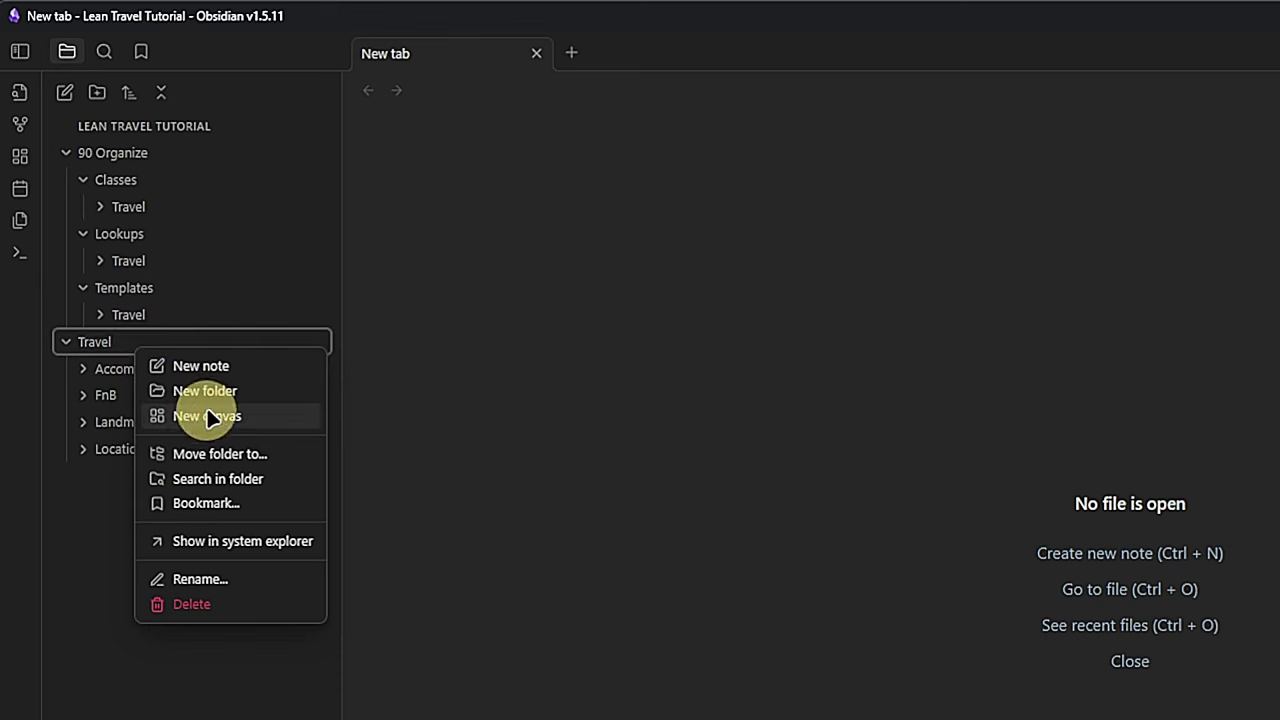
click(205, 394)
text(Transport)
key(Return)
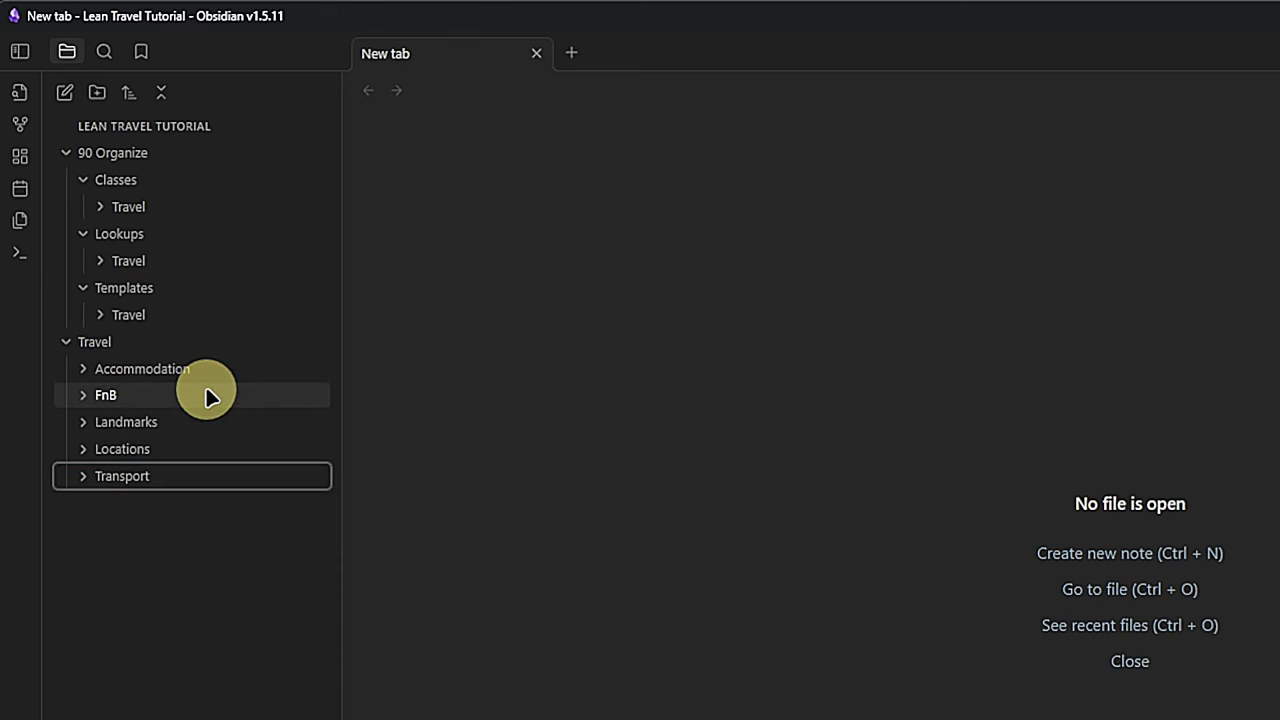
right_click(120, 345)
click(200, 393)
text(zArchive)
key(Return)
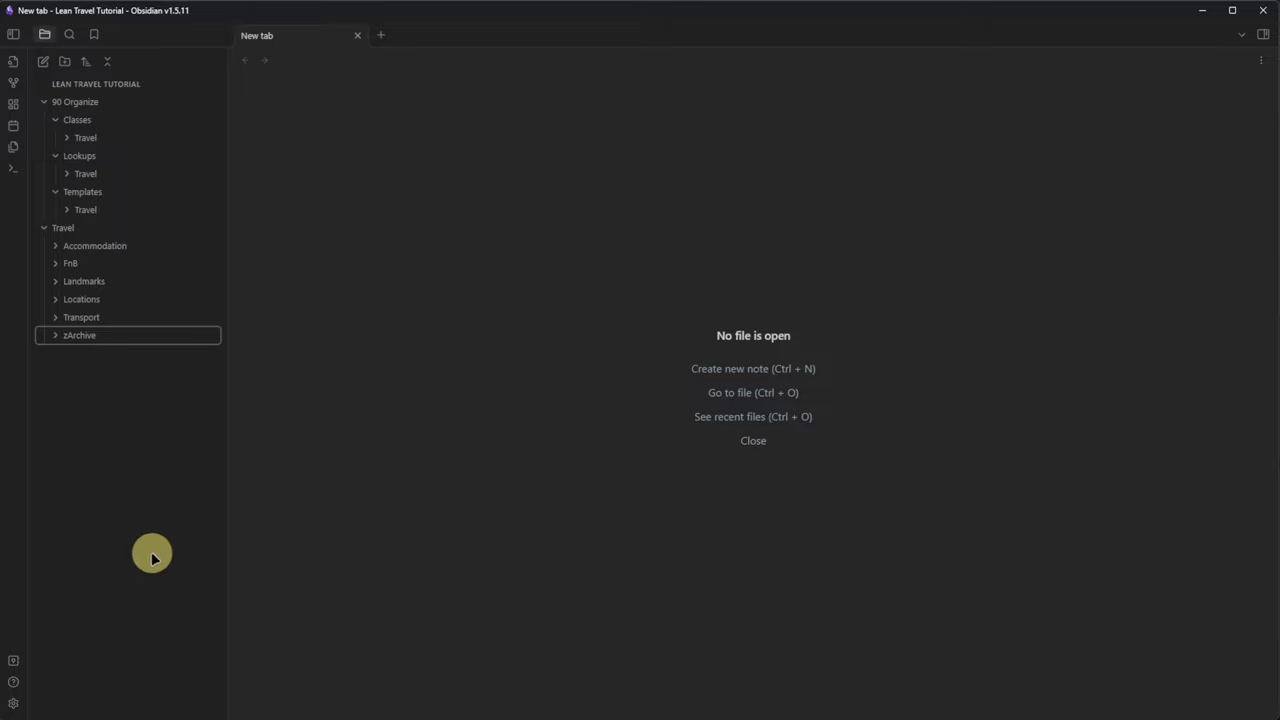
Turn on community plugins for the vault in the settings.
click(14, 701)
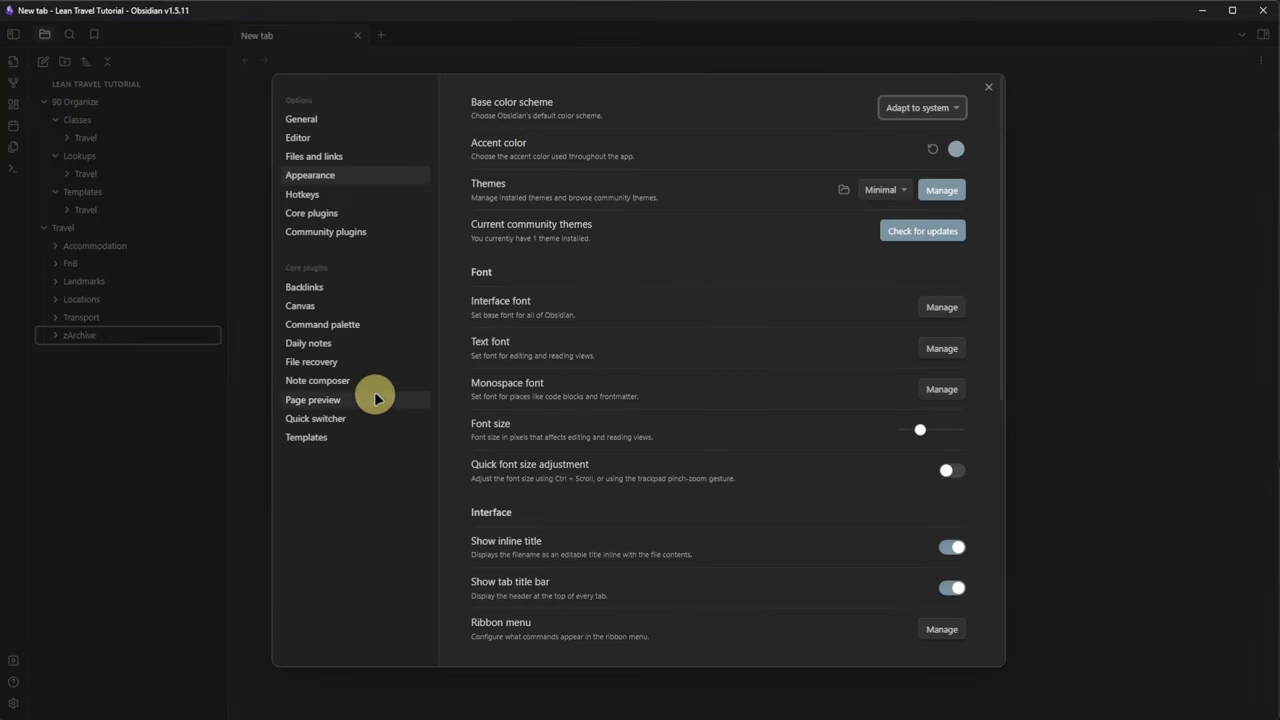
click(350, 230)
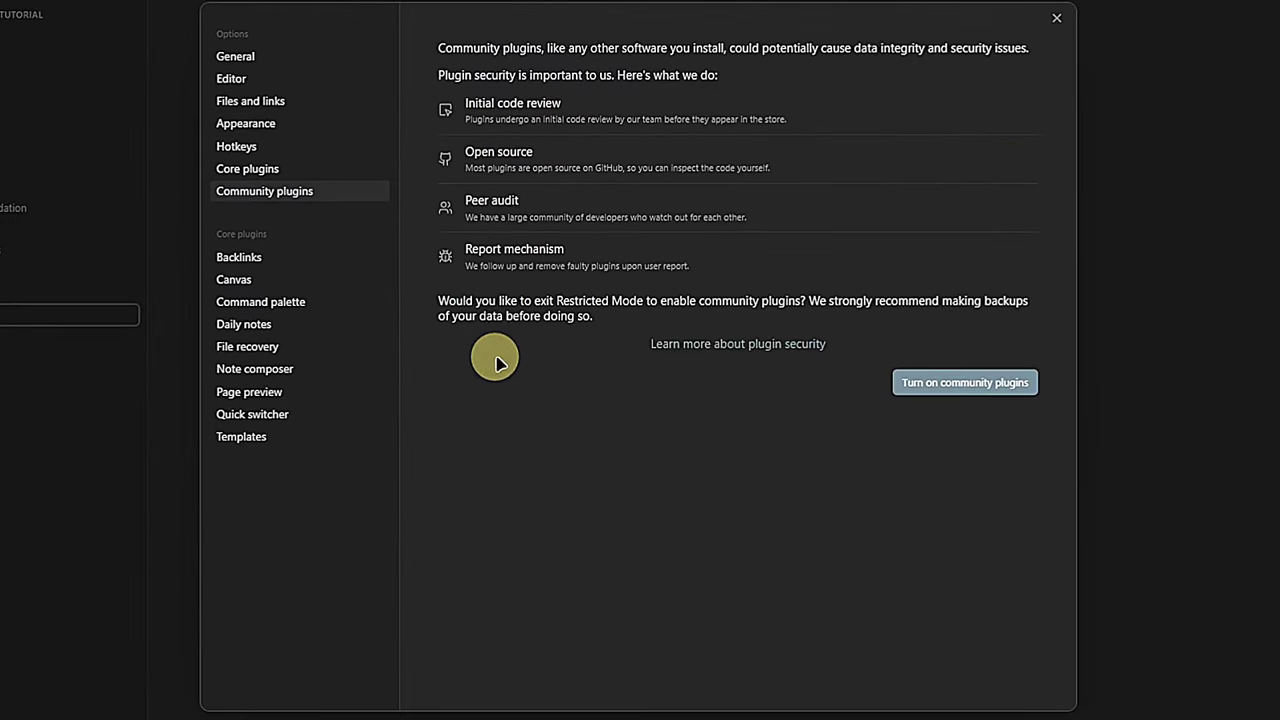
click(1003, 383)
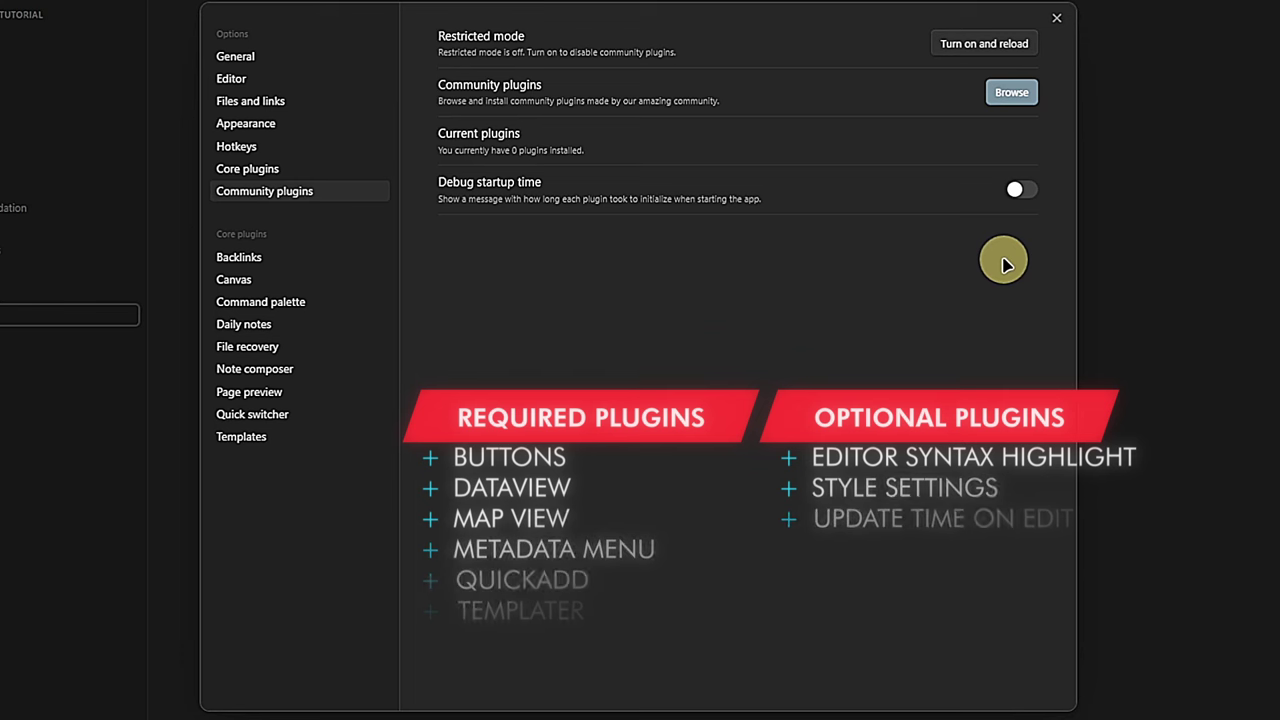
Find the Buttons community plugin, install and enable it, and return to the list of installed plugins.
click(1012, 92)
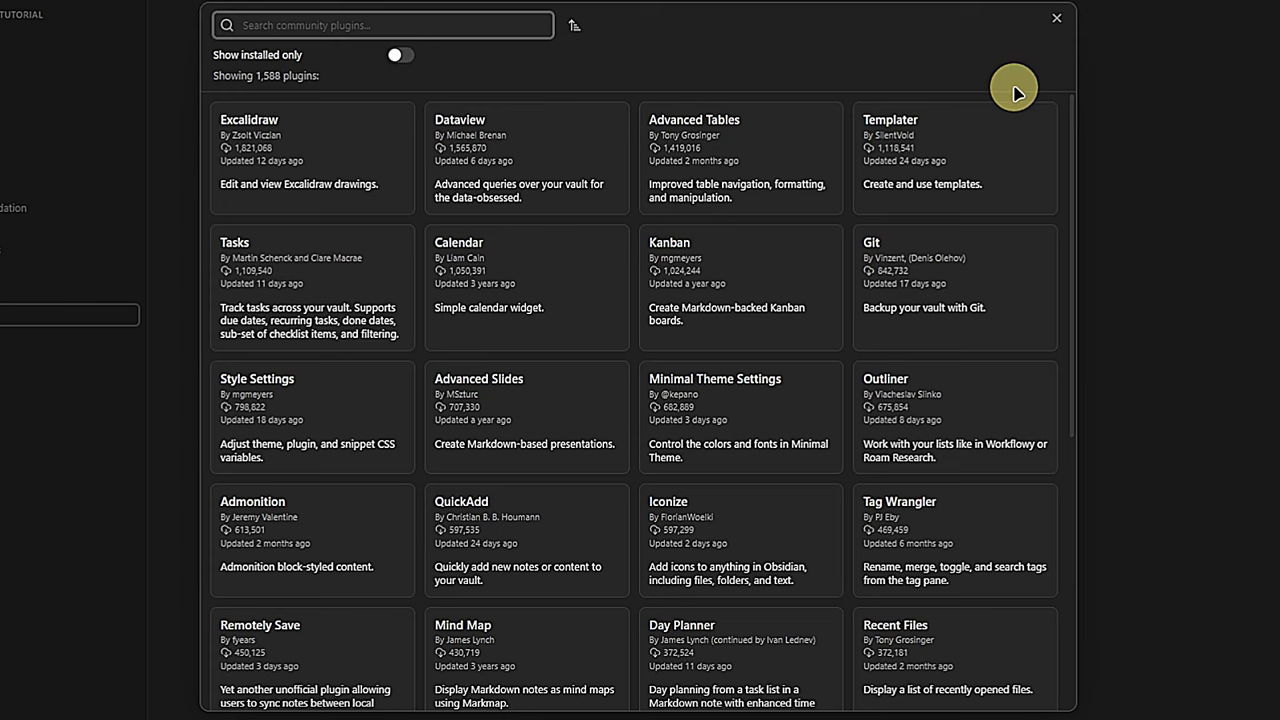
text(Buttons)
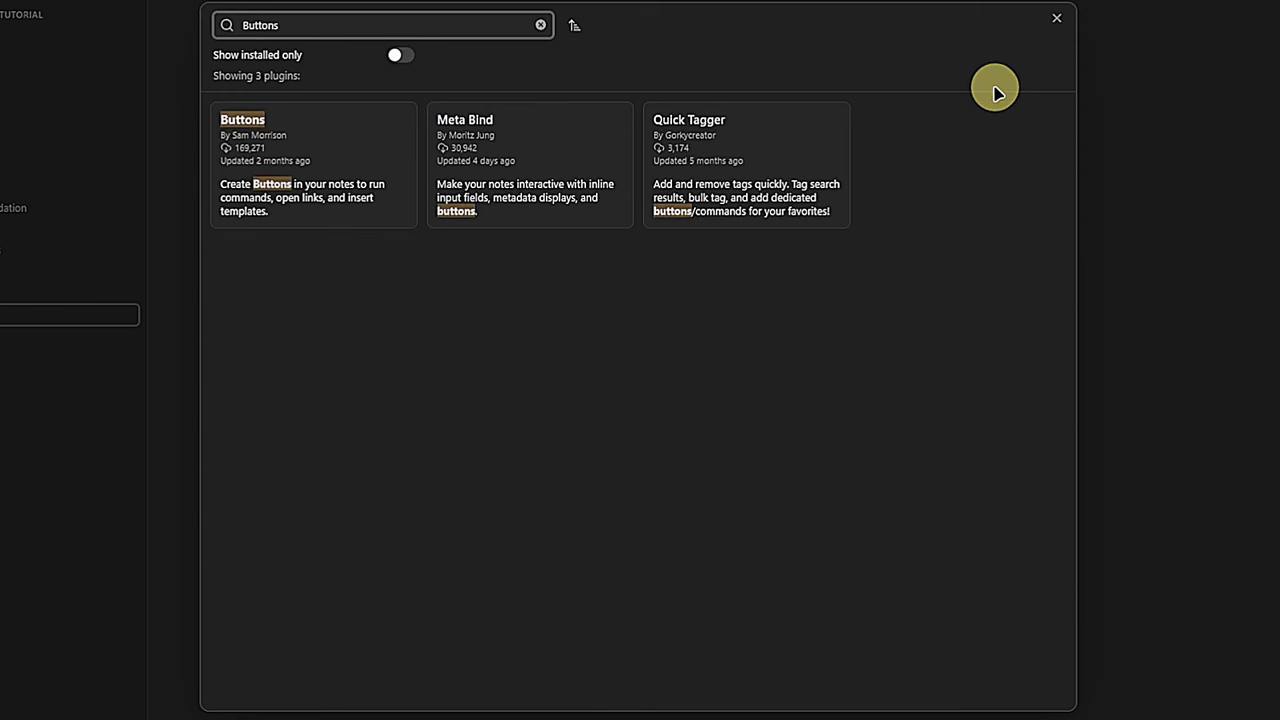
click(321, 140)
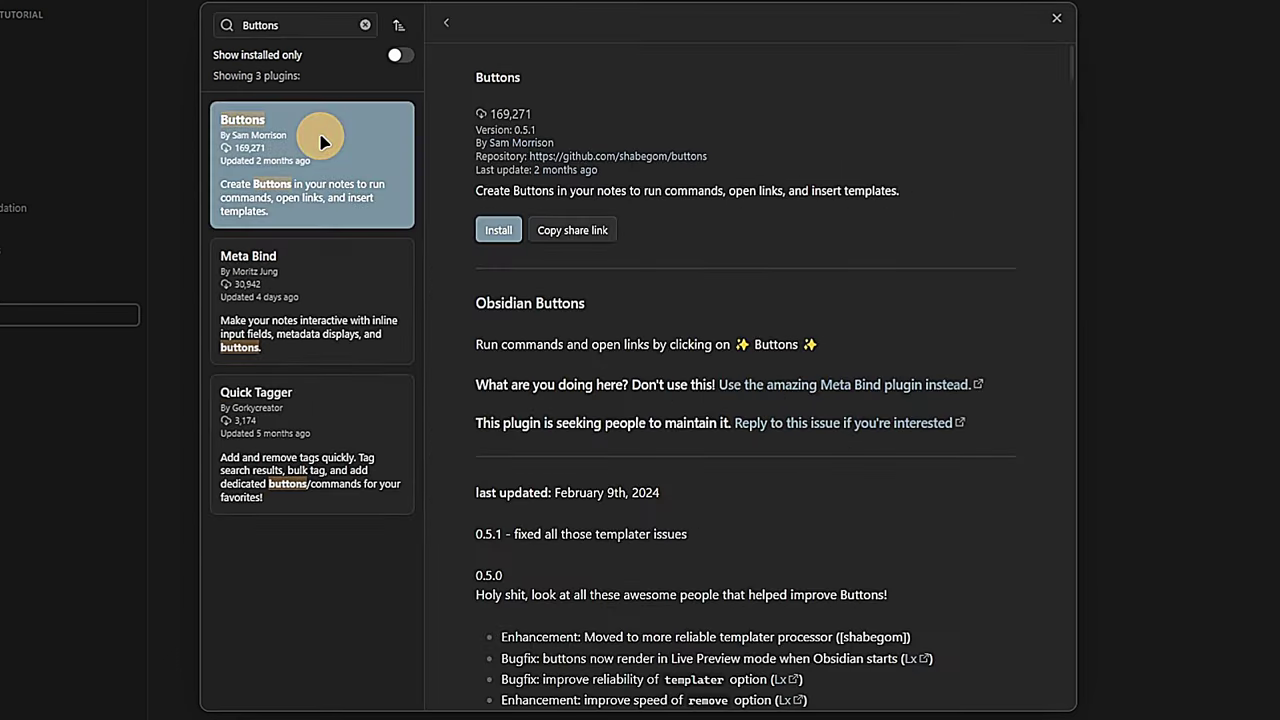
click(498, 231)
click(500, 232)
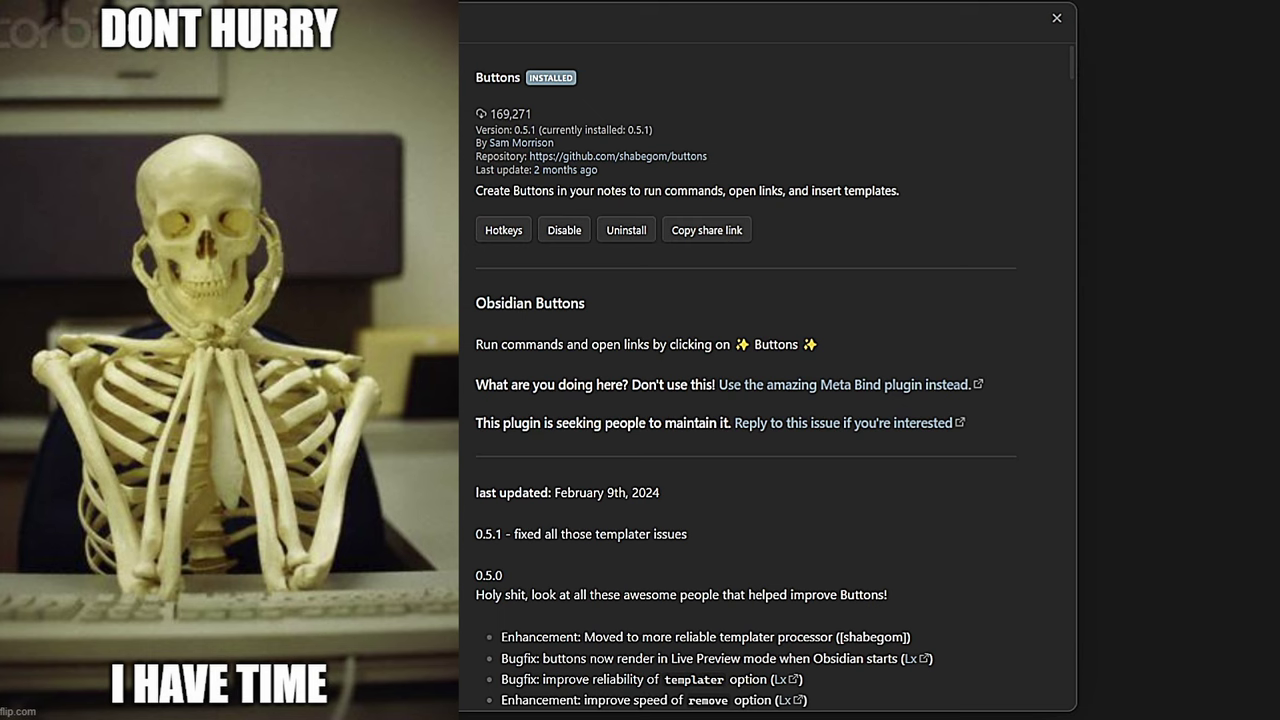
click(1056, 18)
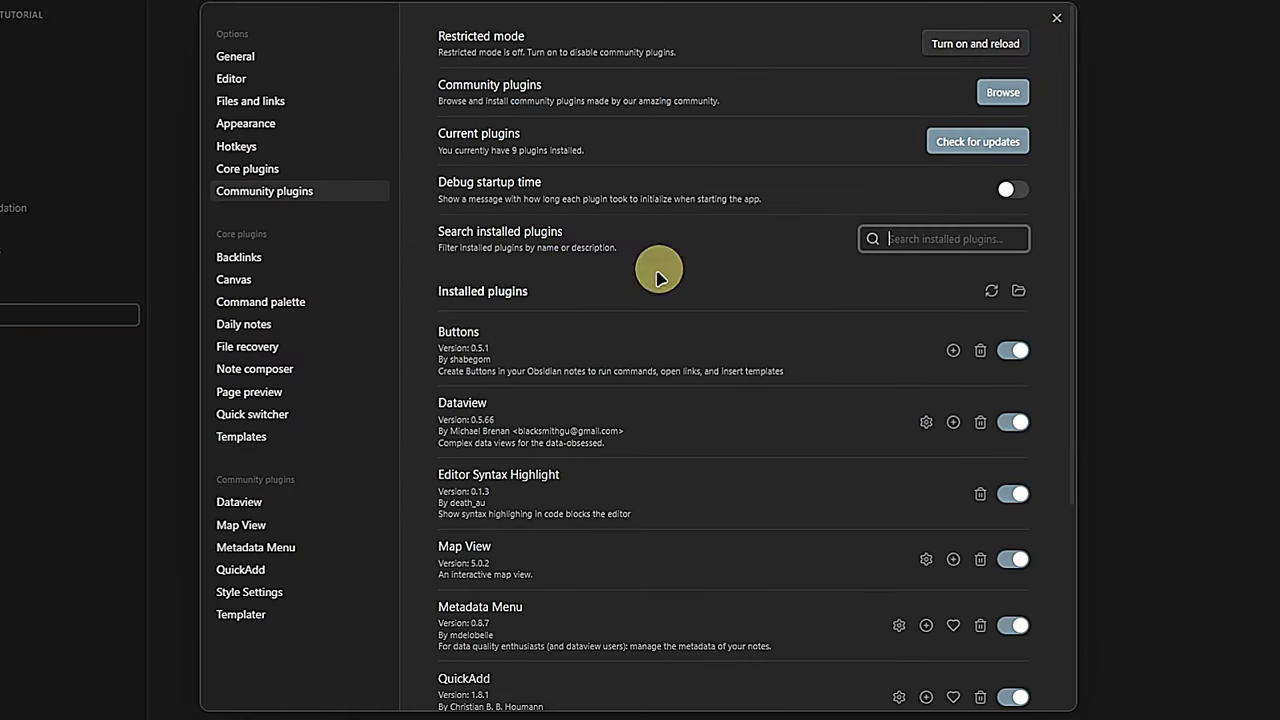
In the Map View settings, set the new note path to Travel and the template file path to "90 Organize/Templates/Travel/Template - Location.md".
click(295, 527)
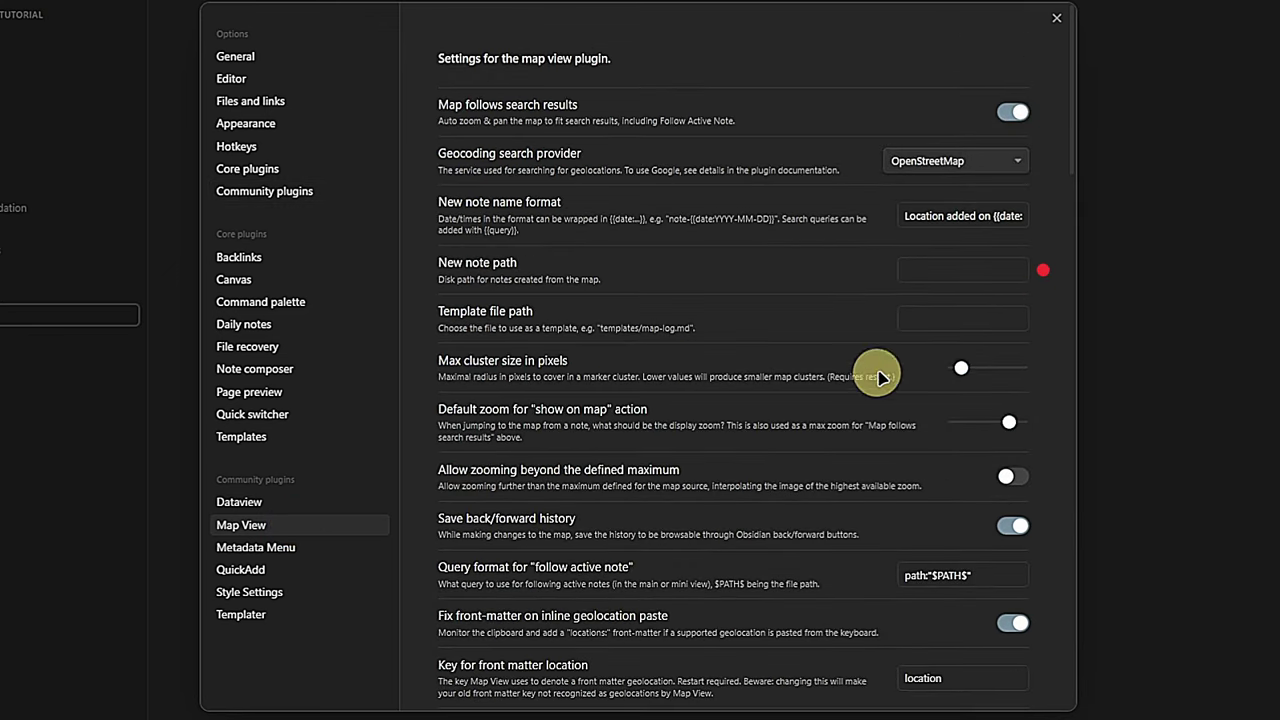
click(967, 270)
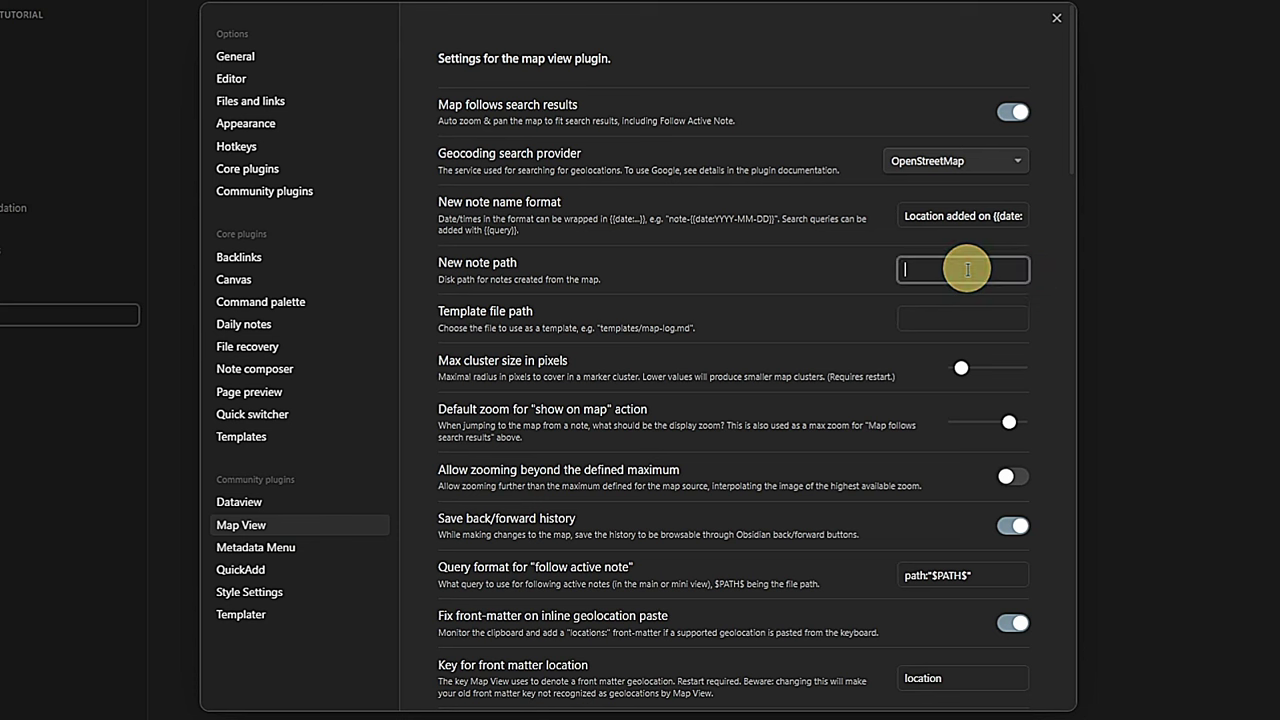
click(935, 317)
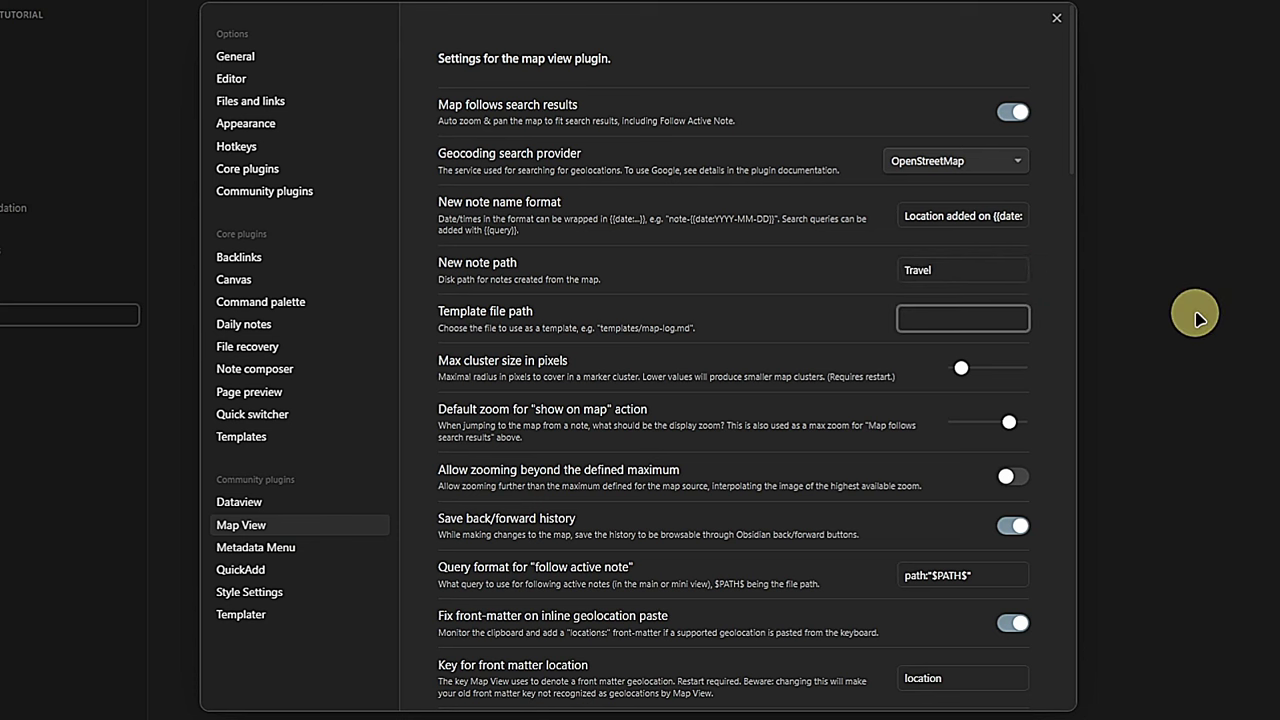
text(90 Organiz)
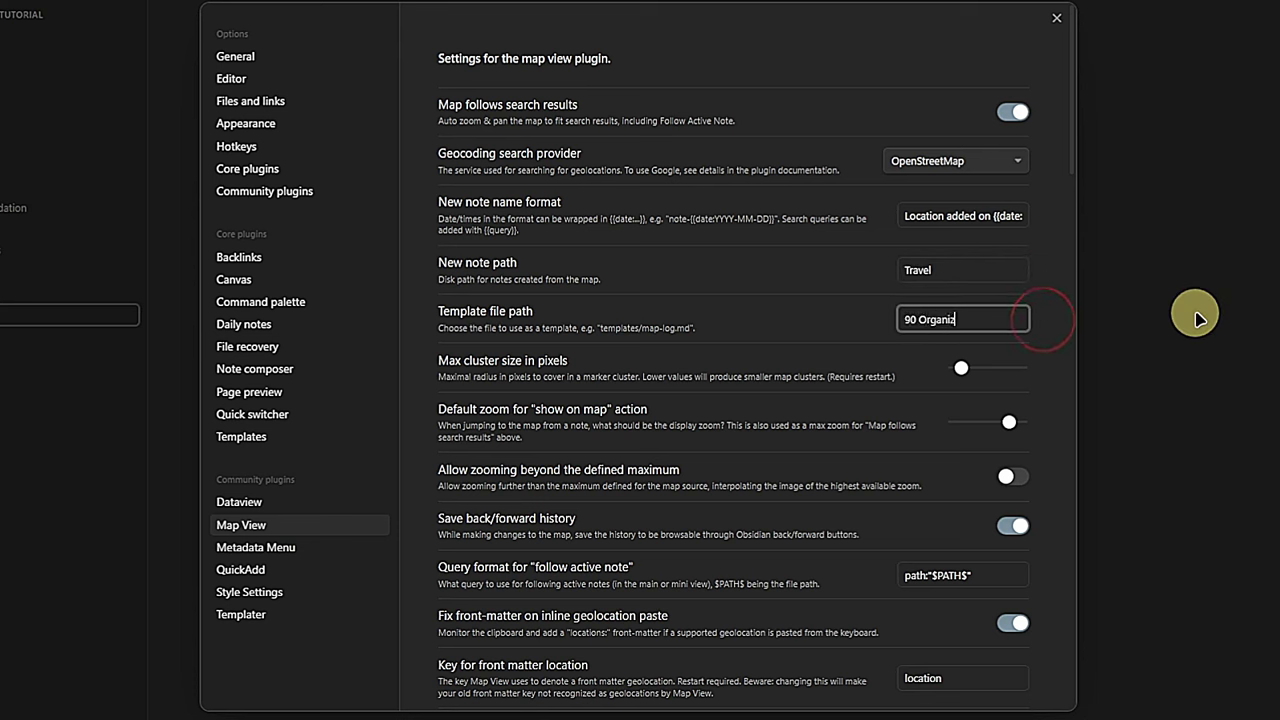
text(e/Templates/Travel)
text(/)
text(Template - Loca)
text(tion)
text(.md)
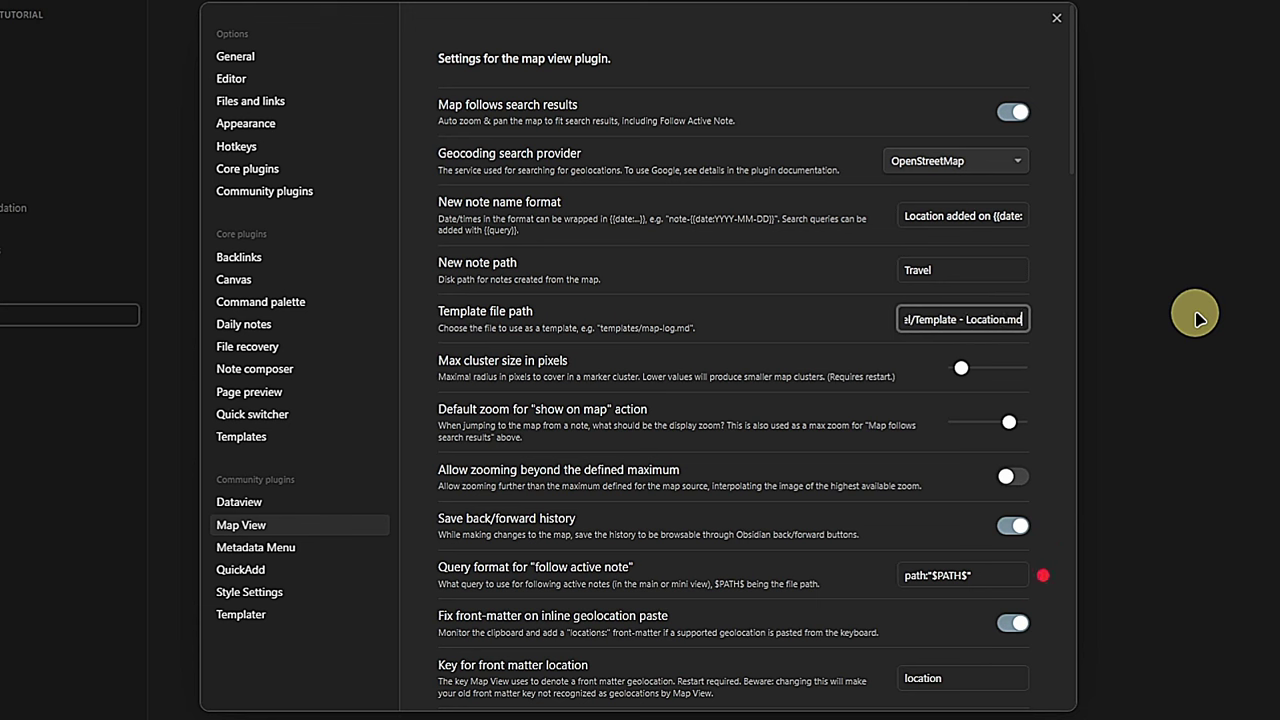
Prefix Map View's query format for "follow active note" with "linkedfrom:".
drag(1070, 145, 1066, 237)
click(908, 171)
text(linkedfrom:)
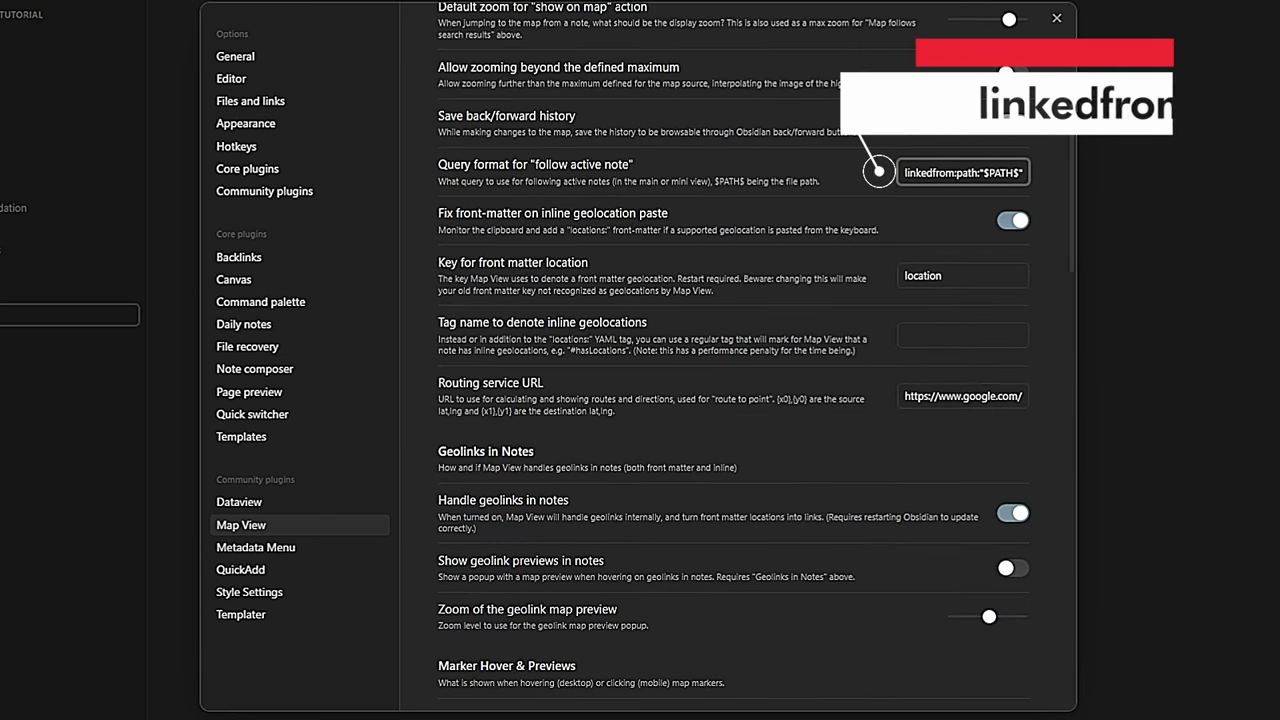
Set the default mode for opening Map View to "Open in a 2nd pane and keep reusing it".
drag(1083, 214, 1060, 409)
click(1022, 319)
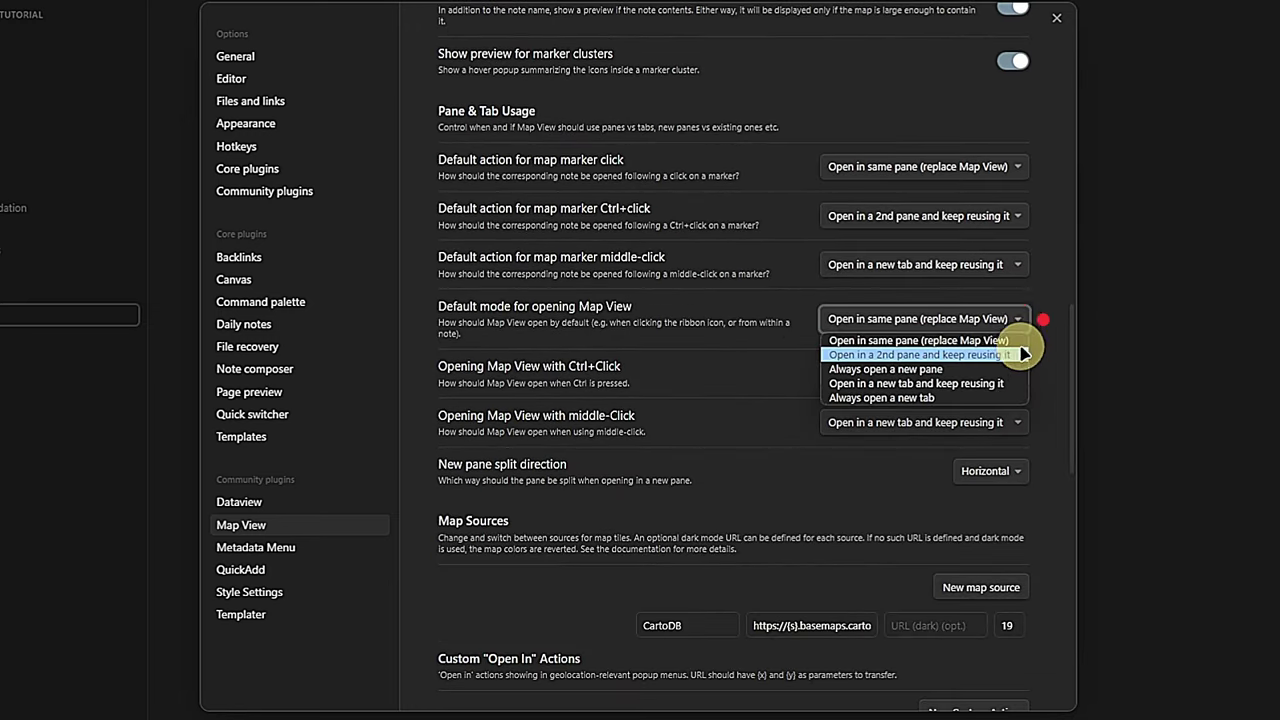
click(1020, 355)
Add a Map View marker icon rule for the tag #not with the color black.
drag(1072, 308, 1075, 545)
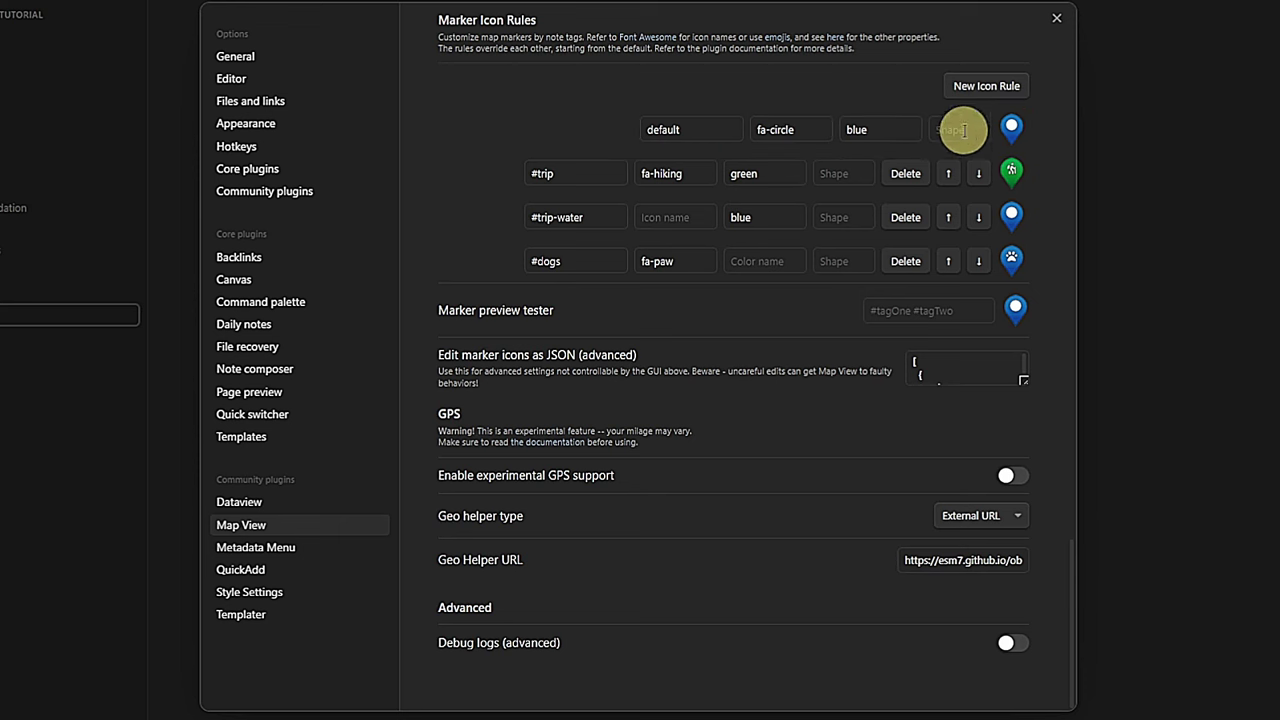
click(980, 87)
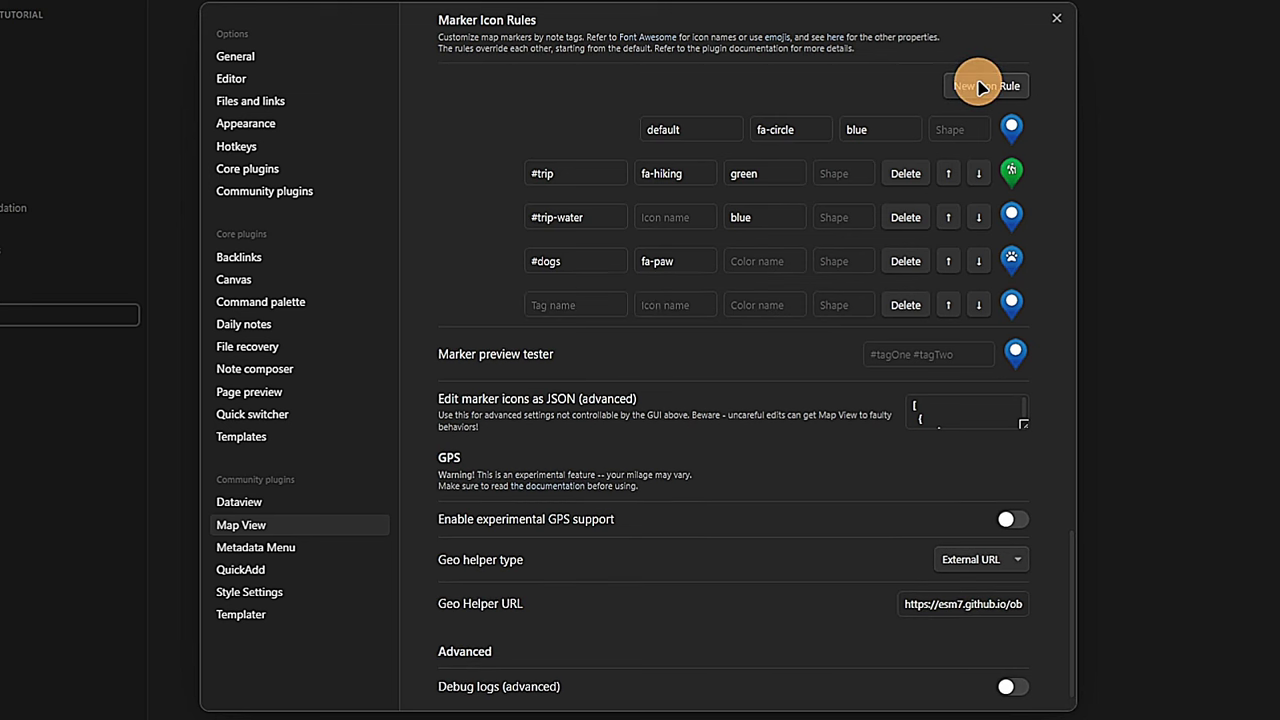
click(590, 309)
text(#not)
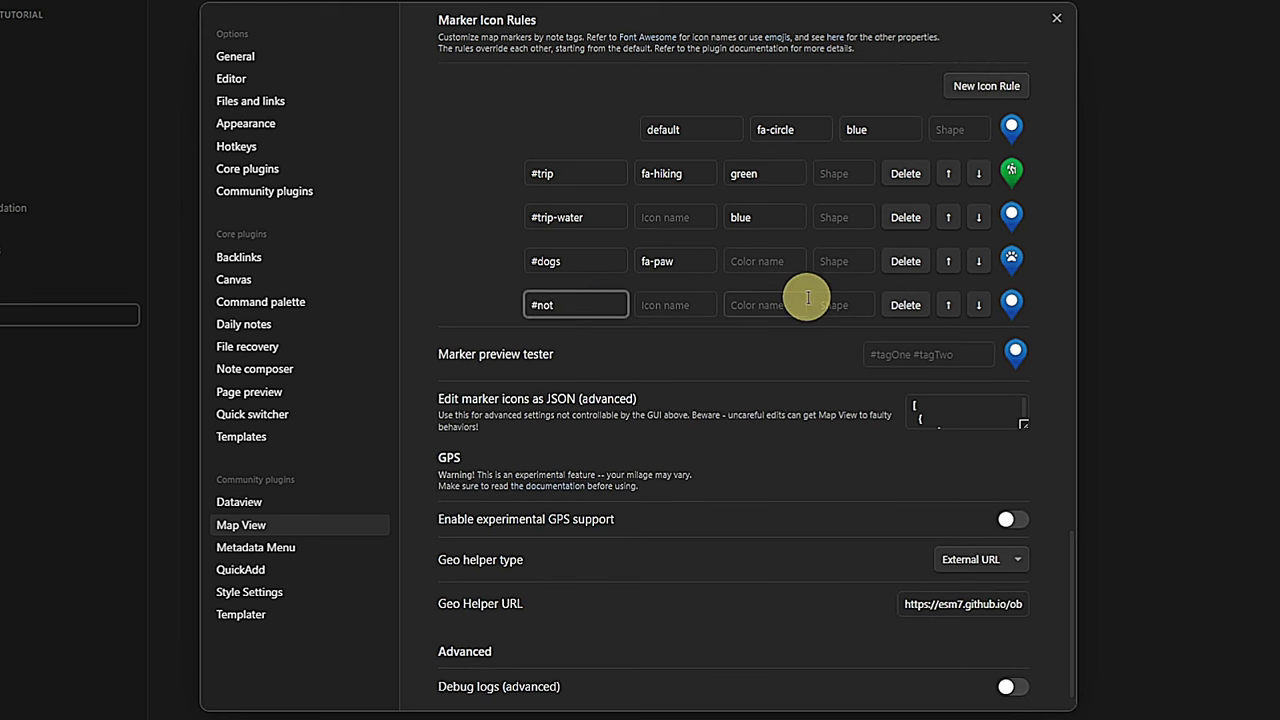
click(775, 307)
text(black)
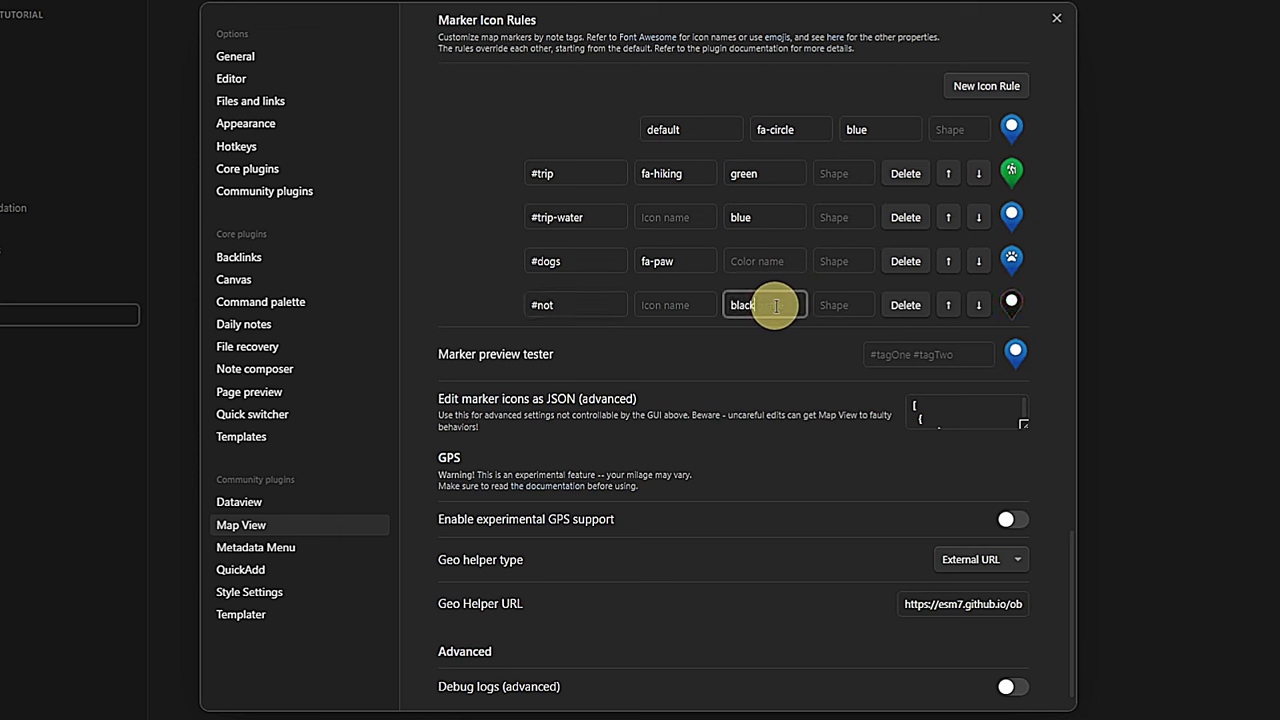
Move the #not icon rule up until it sits directly below the default rule.
click(955, 308)
click(951, 263)
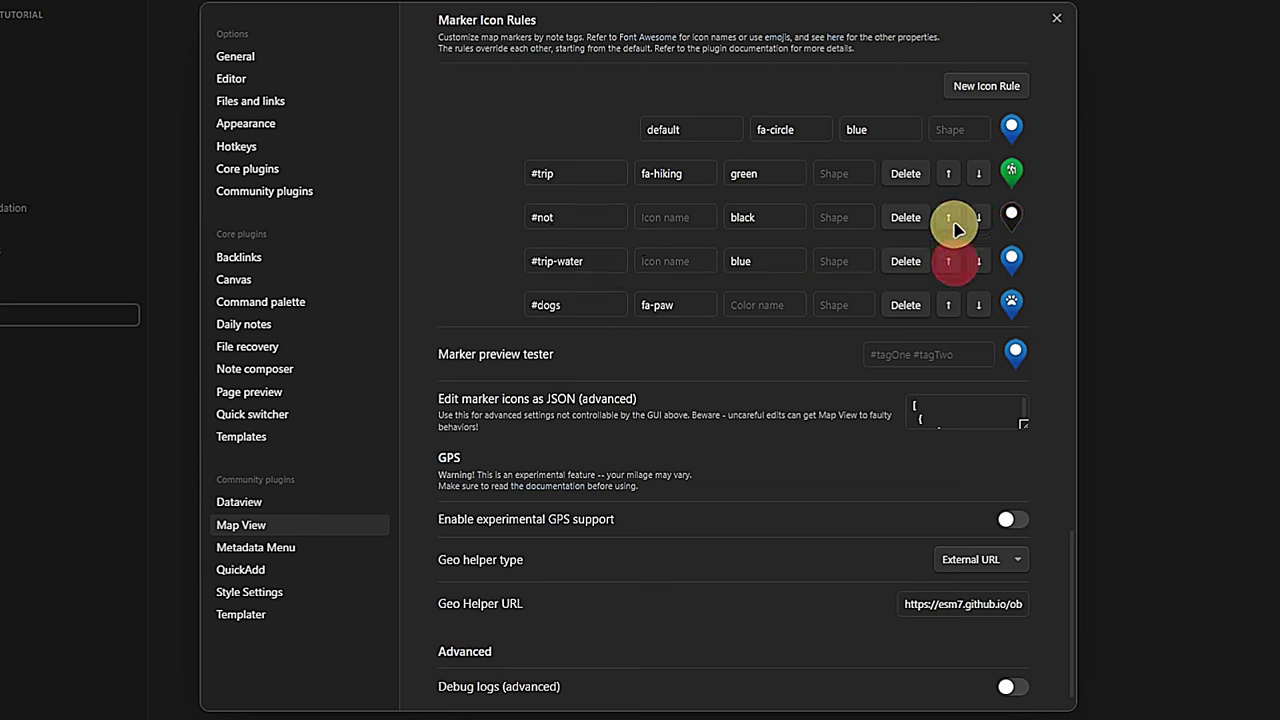
click(951, 220)
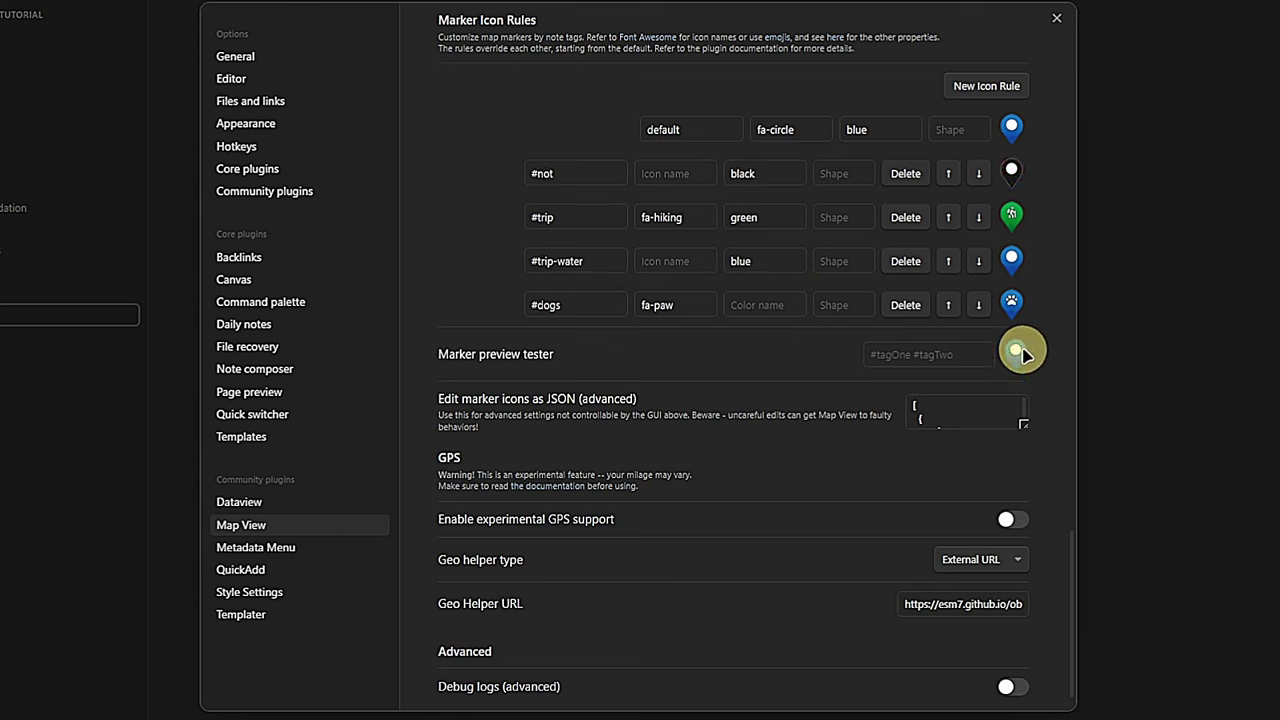
Change the #trip icon rule to tag #Food* with icon fa-utensils, color yellow and shape star.
click(571, 218)
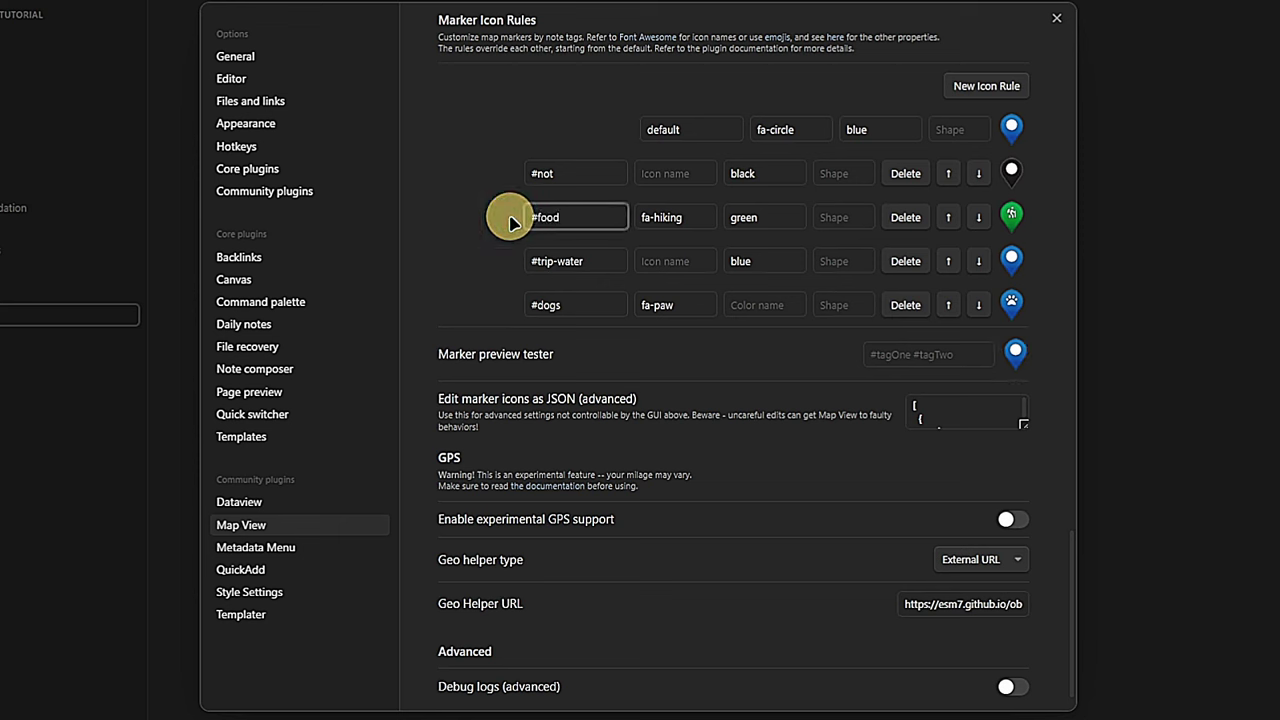
key(Home)
key(Right)
key(Delete)
text(F)
key(Tab)
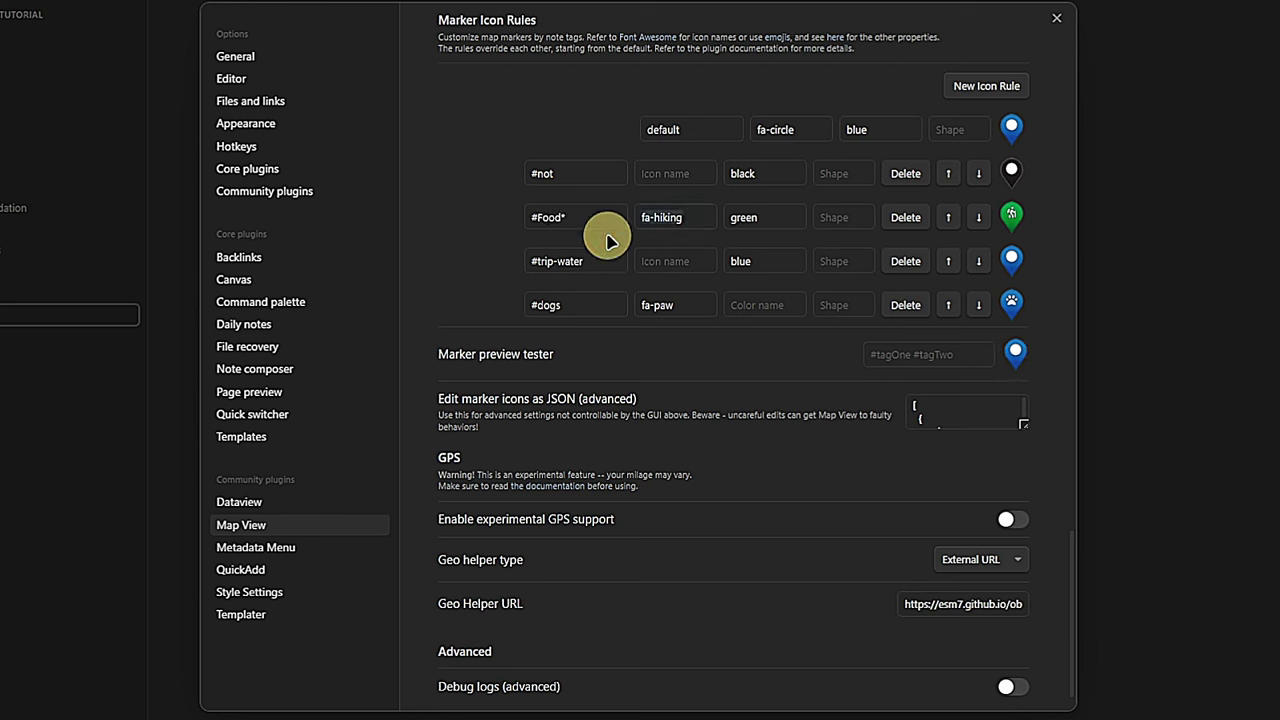
text(fa-utensils)
key(Tab)
text(yellow)
key(Tab)
text(star)
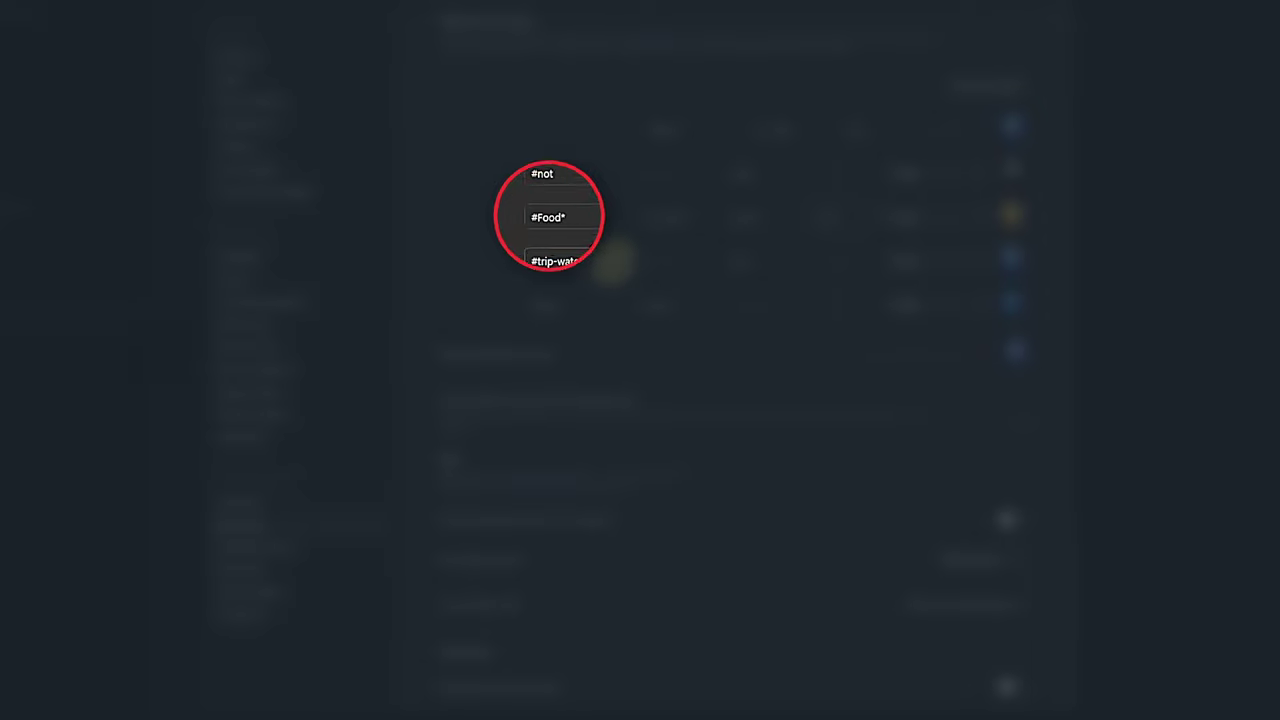
Change the #trip-water icon rule to tag #Food/Pizza with icon fa-pizza-slice and no color.
click(606, 261)
key(BackSpace)
key(BackSpace)
key(BackSpace)
key(BackSpace)
key(BackSpace)
key(BackSpace)
key(BackSpace)
key(BackSpace)
key(BackSpace)
key(BackSpace)
text(Food/Pizza)
key(Tab)
text(fa-pizz)
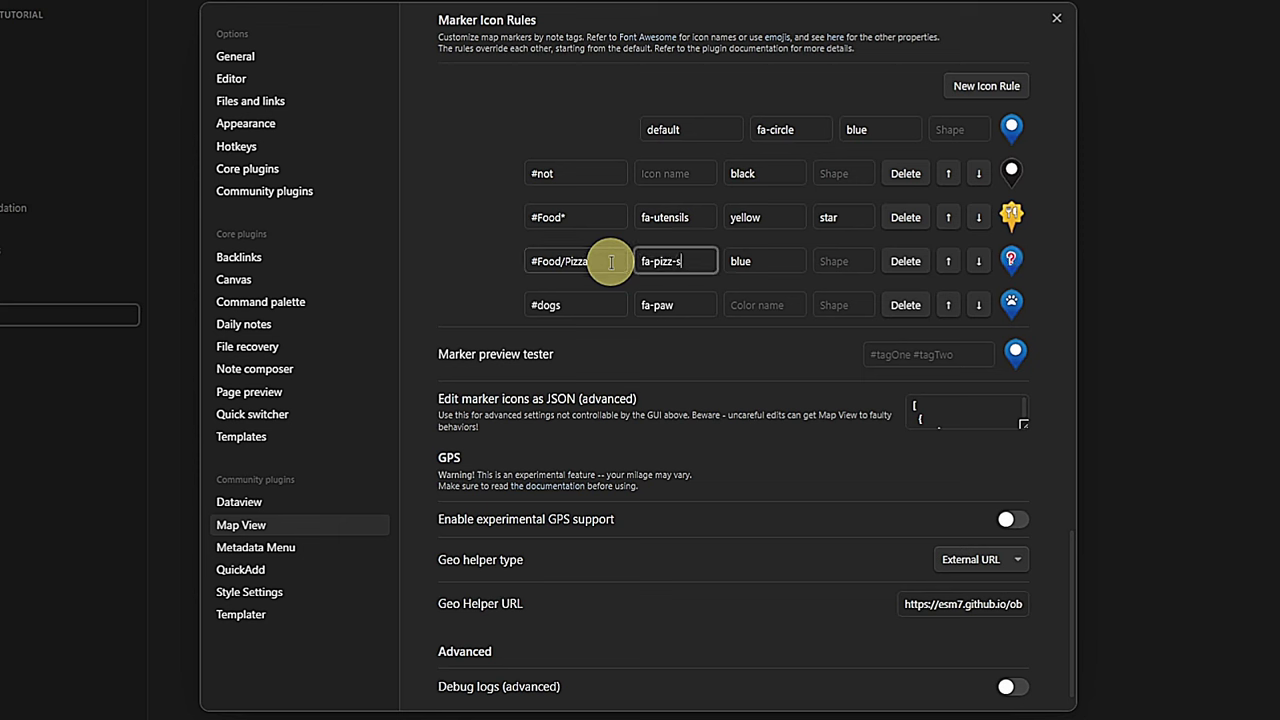
text(a)
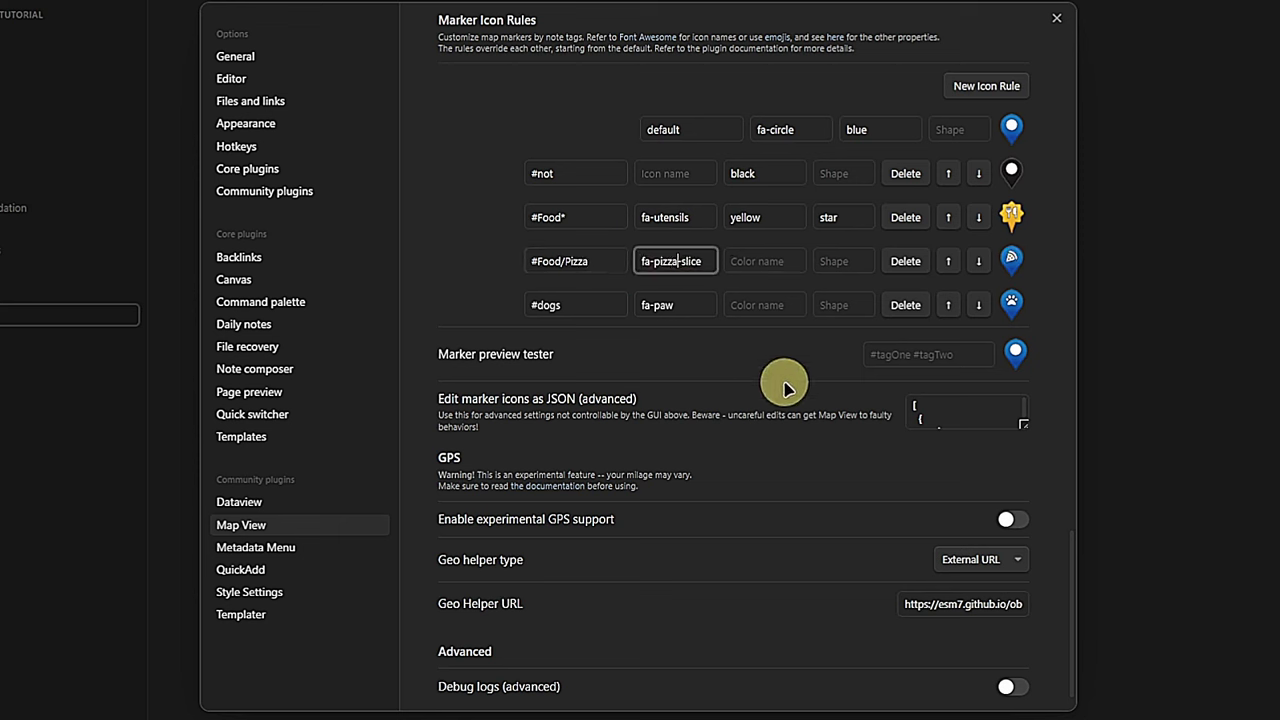
Change the #dogs icon rule to tag #Food/Burger with icon fa-burger.
double_click(548, 306)
text(Food/Burger)
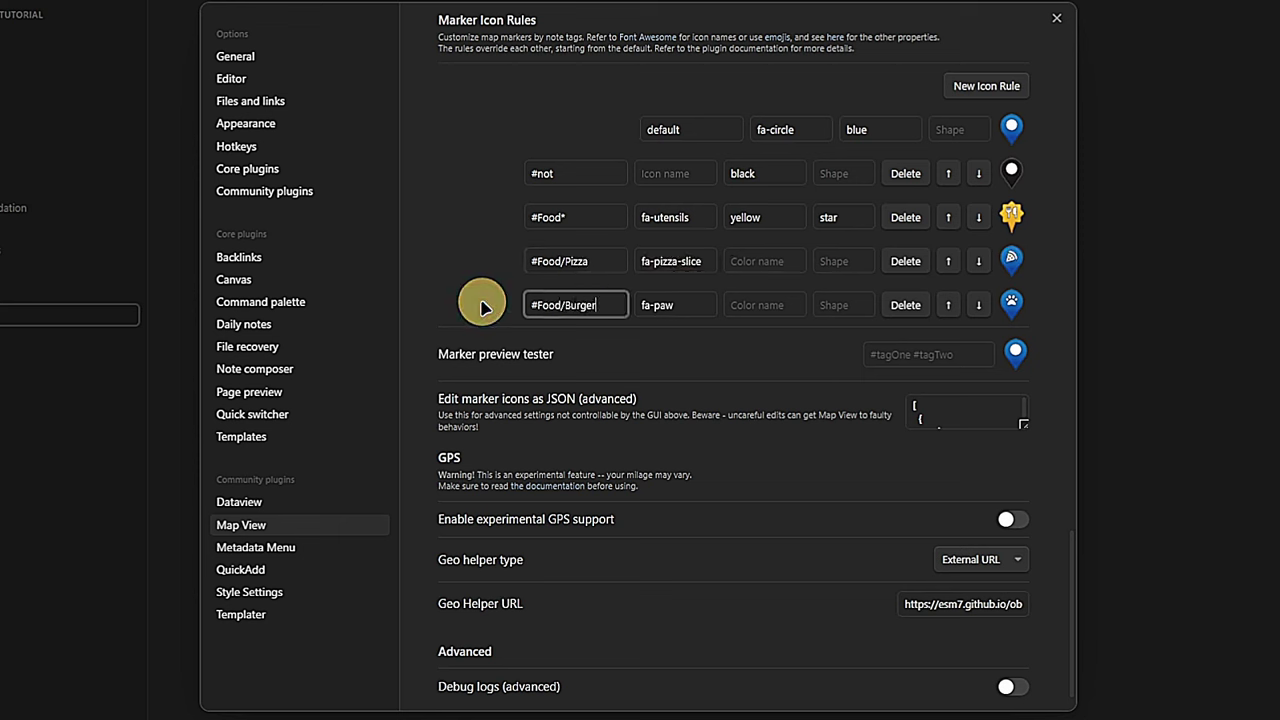
key(Tab)
text(fa-burg)
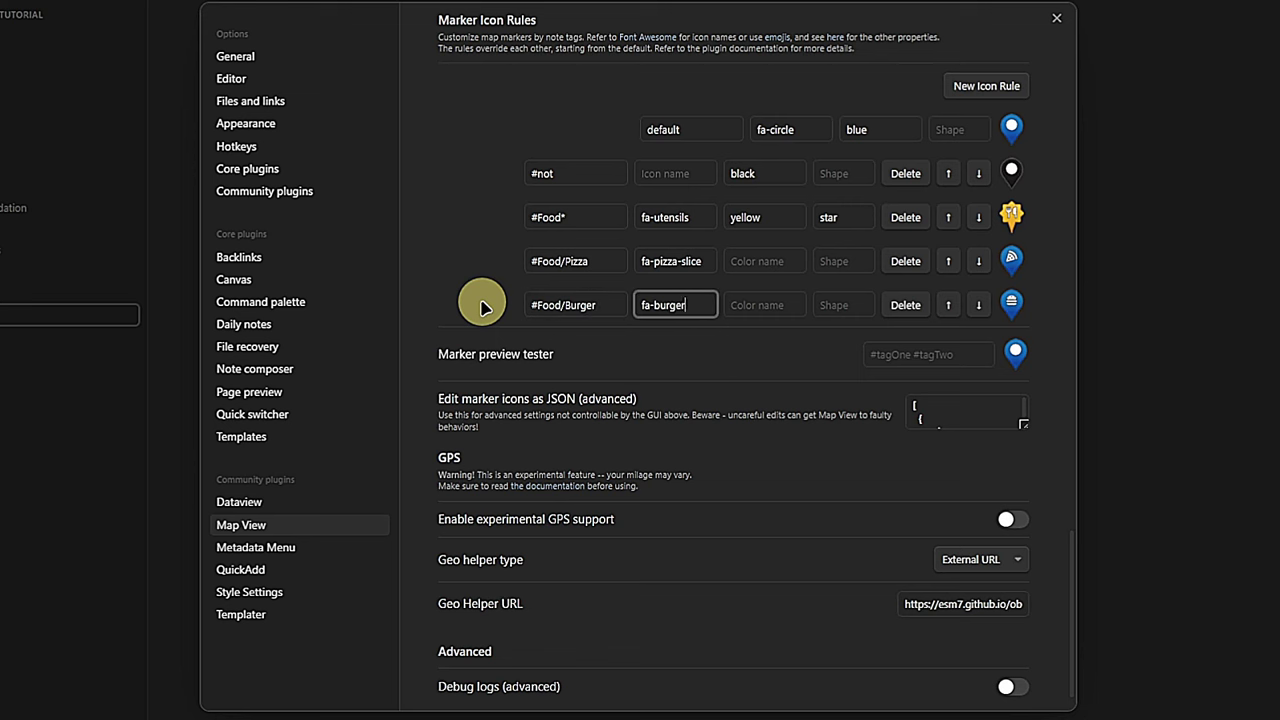
Add an icon rule for the tag #Transport* with the color green and the shape square.
click(984, 86)
text(#Transport*)
key(Tab)
key(Tab)
text(green)
key(Tab)
text(square)
Add an icon rule for the tag #Transport/Car with the icon fa-car.
click(984, 86)
text(#Transport/Car)
key(Tab)
text(fa-car)
Add an icon rule for the tag #Stay/* with icon fa-building, color cyan and shape square.
click(960, 86)
text(#Stay/*)
key(Tab)
text(fa-building)
key(Tab)
text(cyan)
key(Tab)
text(penta)
key(BackSpace)
key(BackSpace)
key(BackSpace)
key(BackSpace)
key(BackSpace)
text(square)
Add an icon rule for the tag #Stay/Hotel with the icon fa-hotel.
click(997, 14)
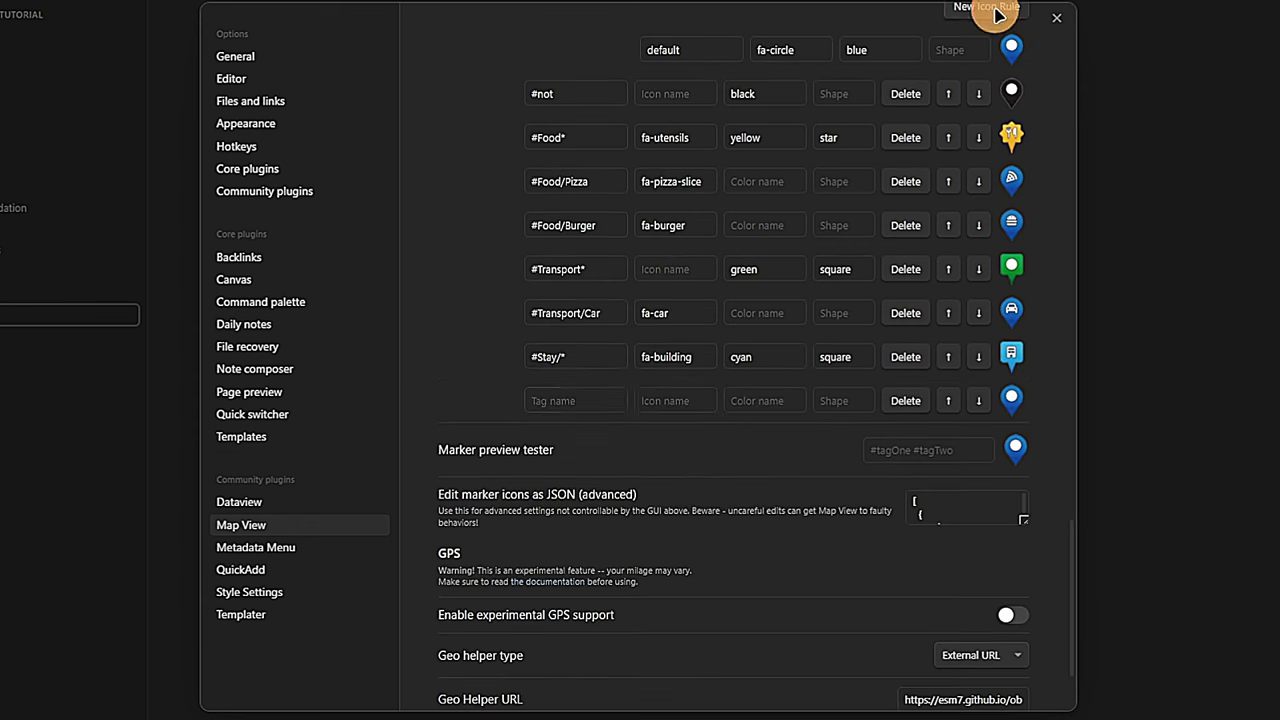
text(#Stay/Hotel)
key(Tab)
text(fa-hotel)
key(Tab)
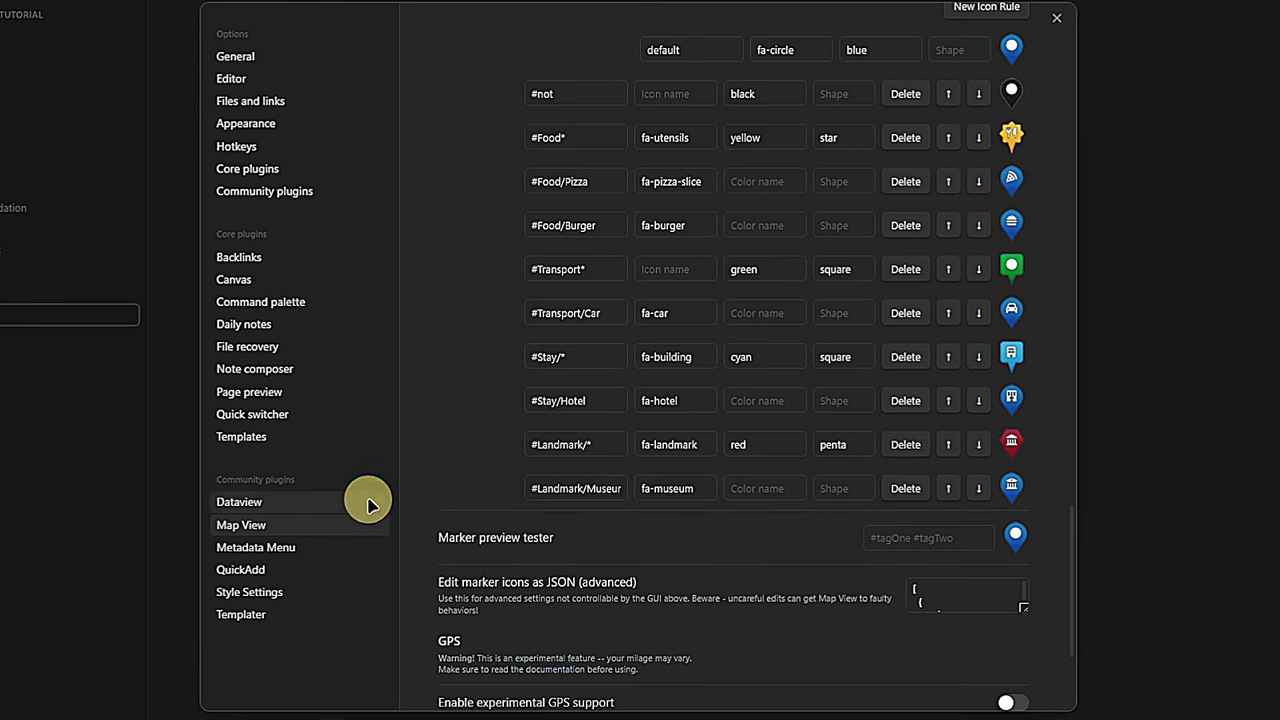
Enable JavaScript queries and inline JavaScript queries in the Dataview plugin settings.
click(366, 502)
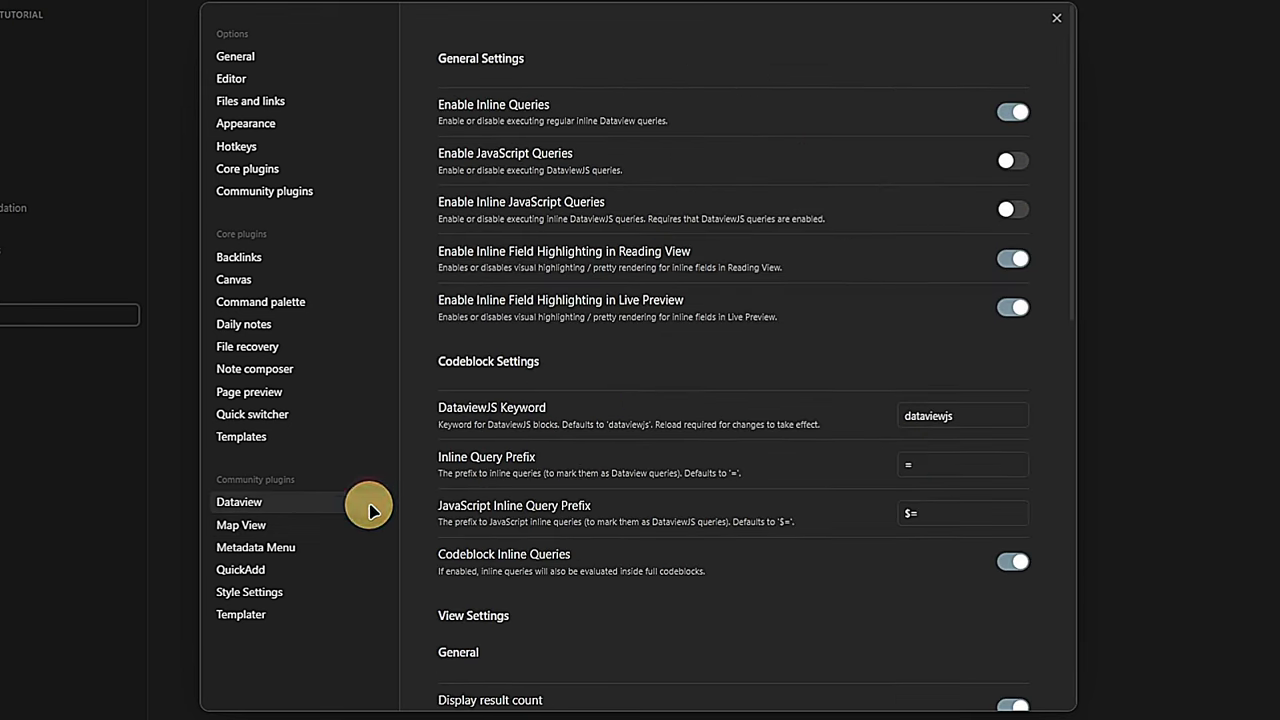
click(1020, 160)
click(1010, 209)
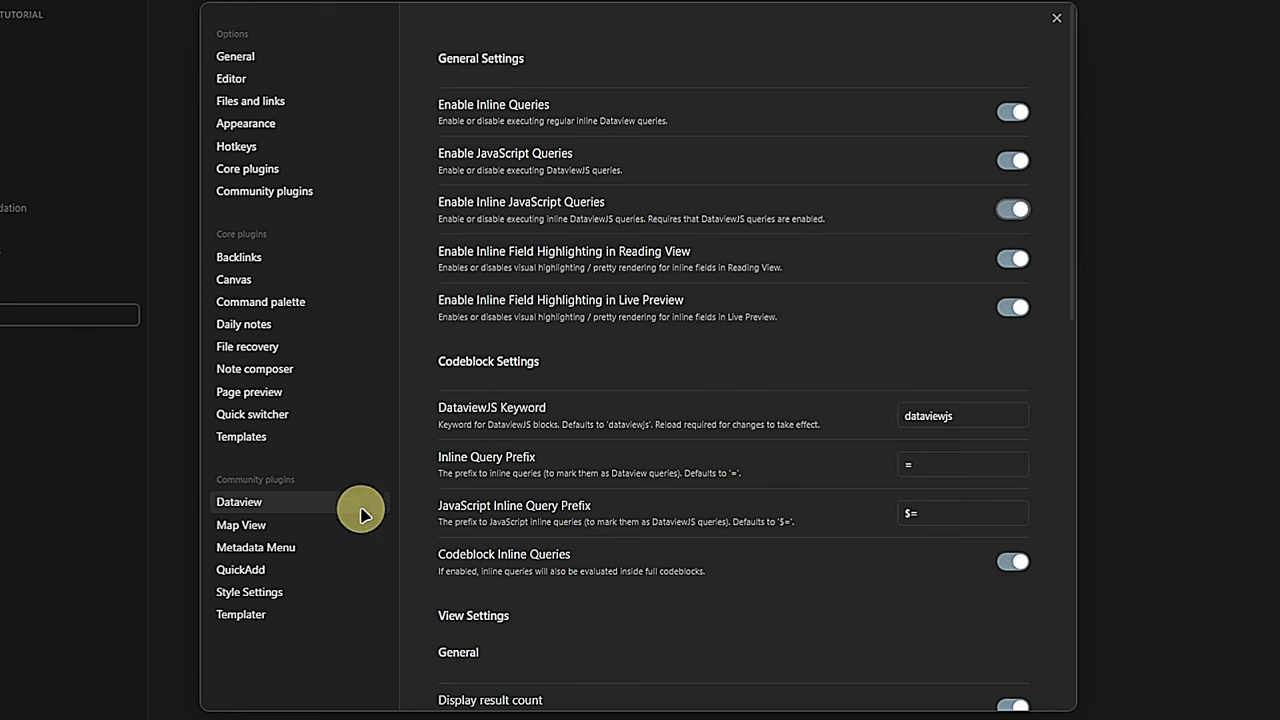
In the Metadata Menu plugin's FileClass settings, set the class files path to 90 Organize/Classes.
click(329, 547)
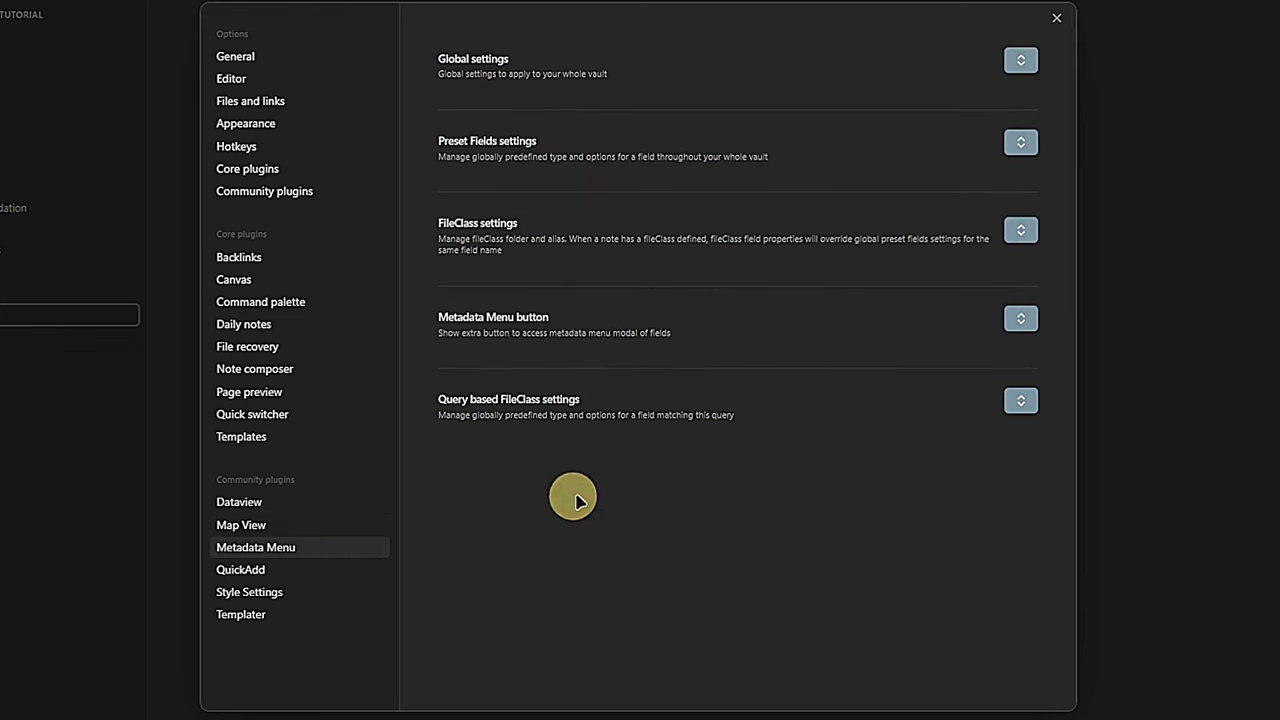
click(1022, 64)
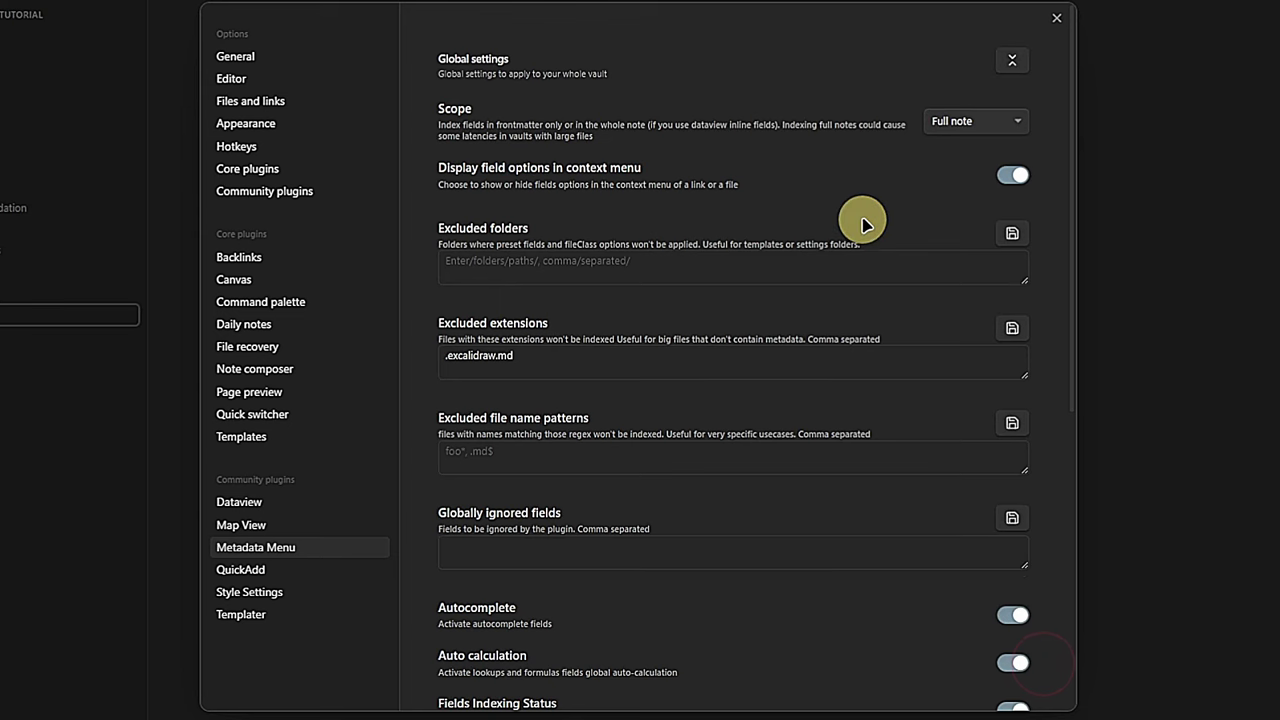
scroll(1068, 538, down, 4)
click(1011, 570)
scroll(1011, 450, down, 3)
click(780, 302)
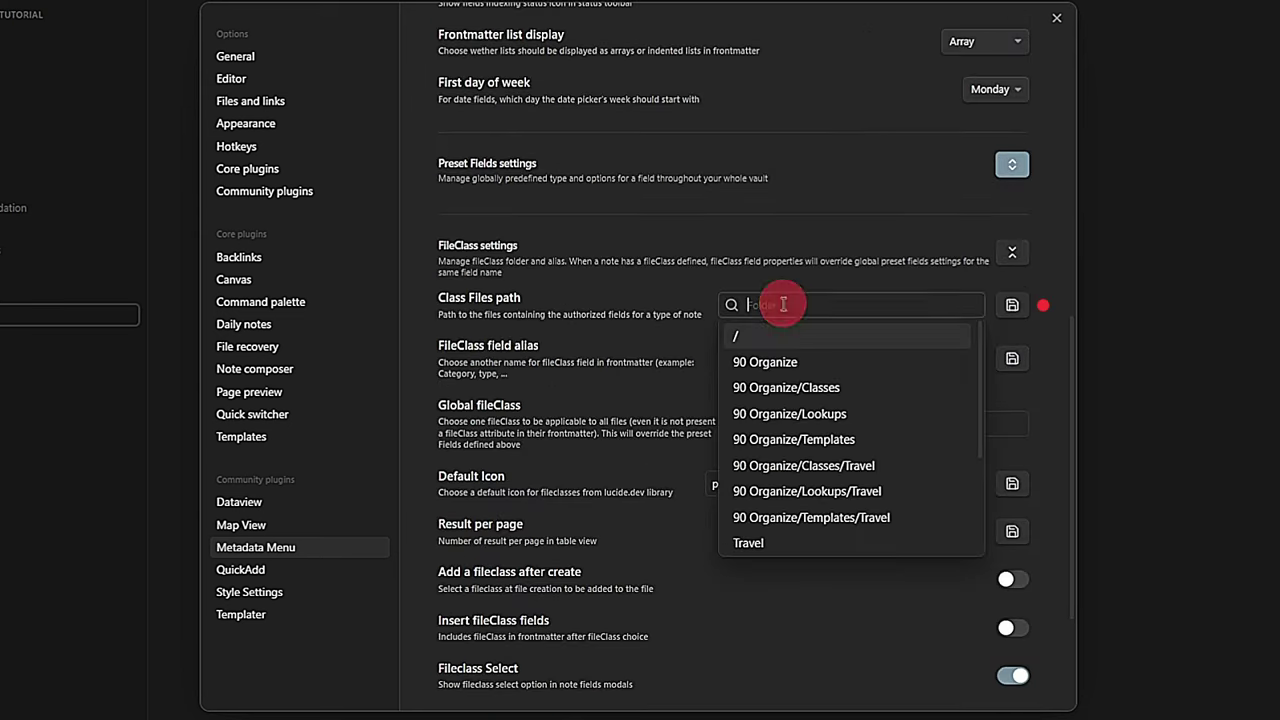
click(869, 388)
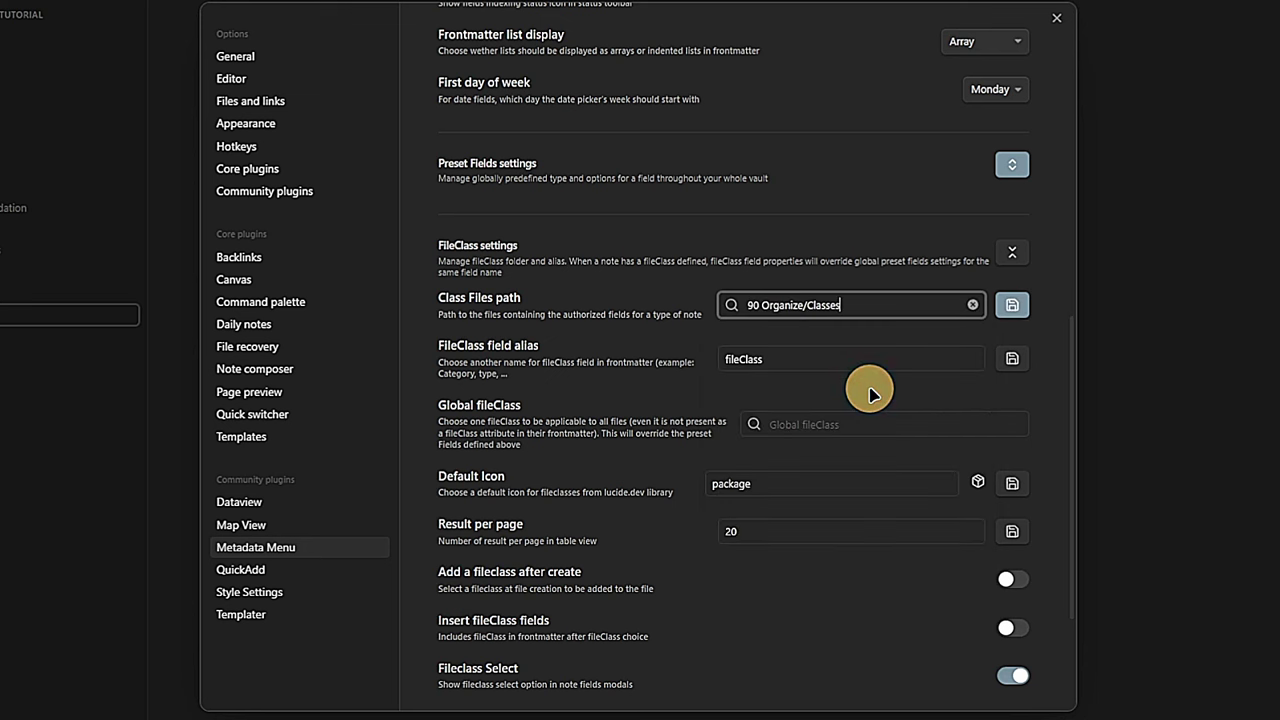
Set the FileClass field alias to Class and save both the class files path and the alias.
click(745, 360)
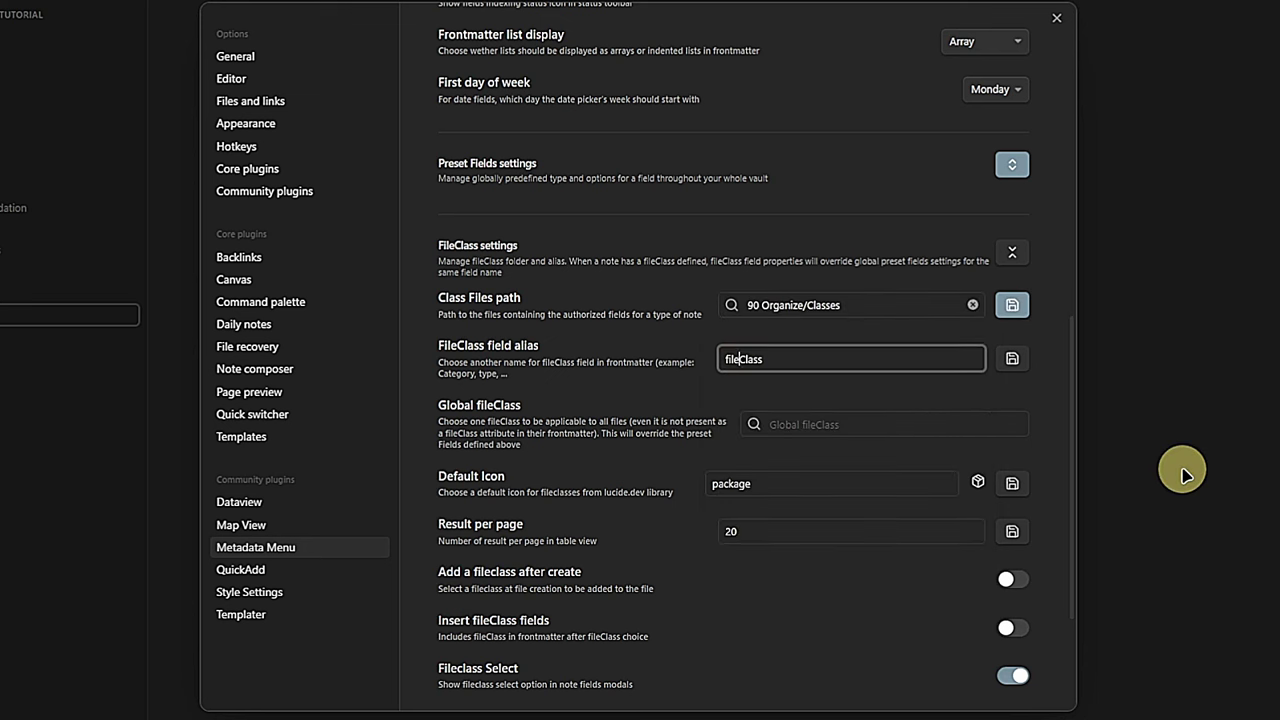
key(BackSpace)
key(BackSpace)
key(BackSpace)
key(BackSpace)
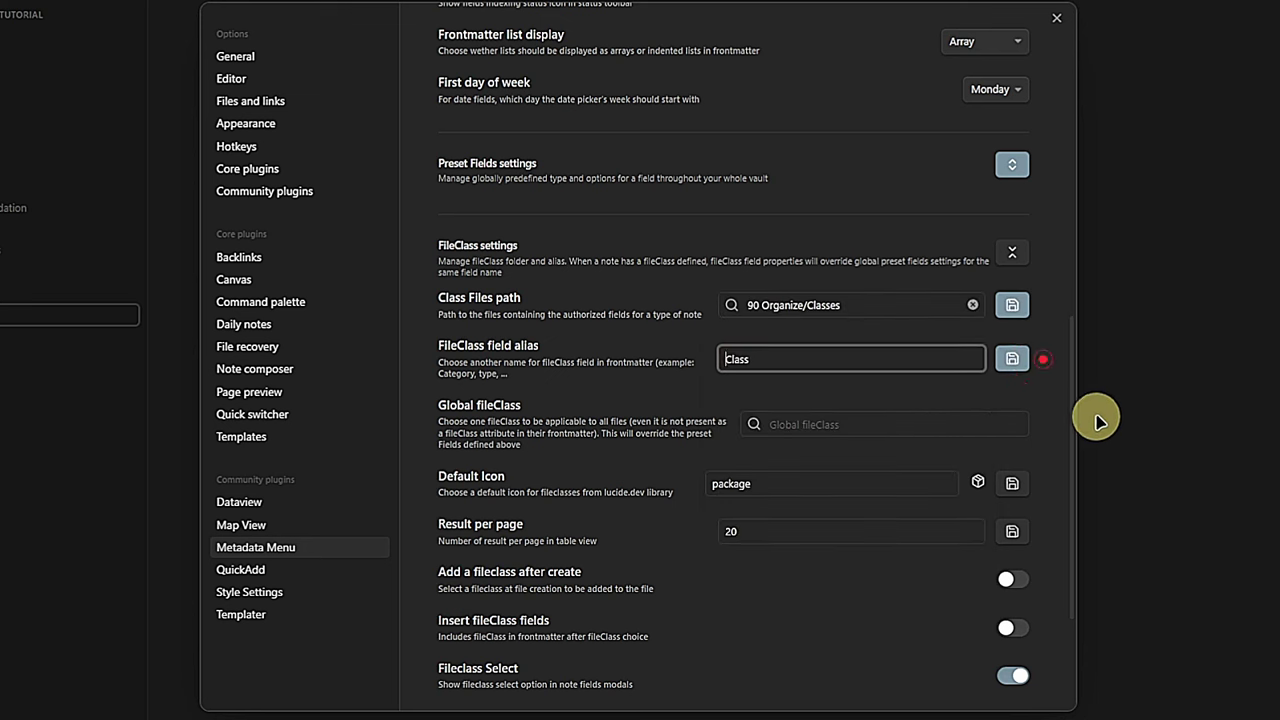
click(1012, 305)
click(1012, 358)
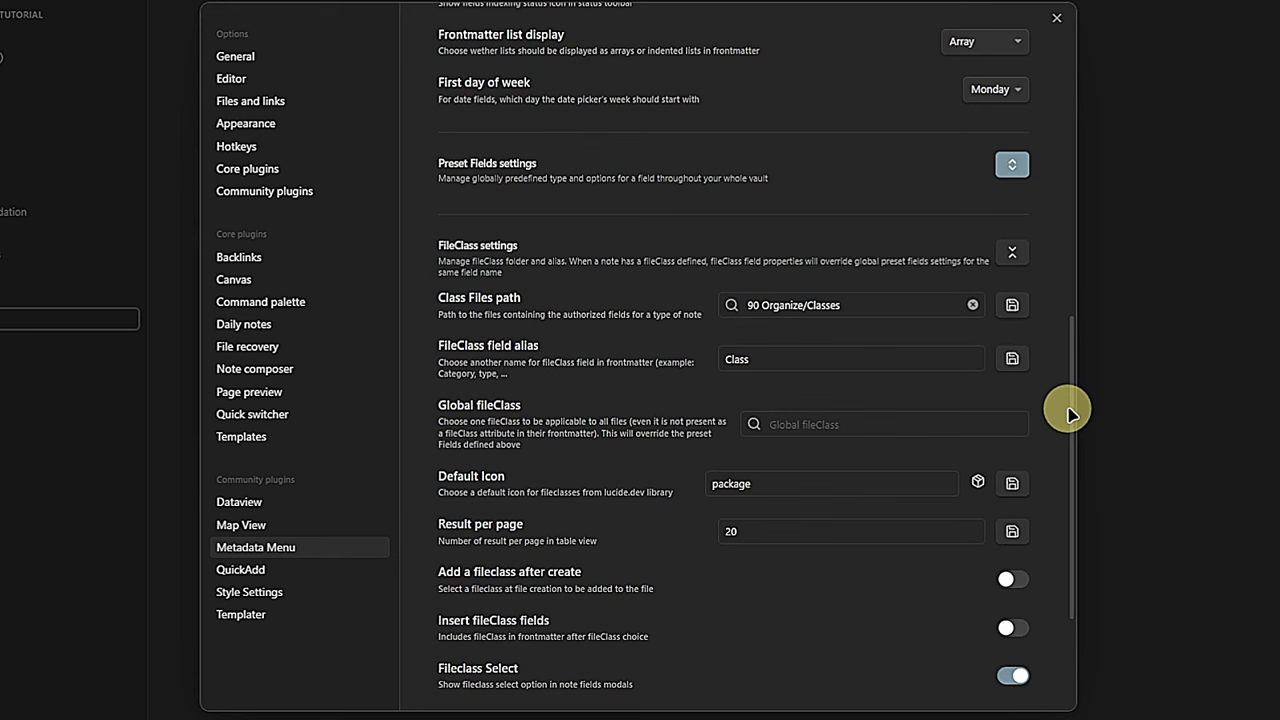
In the Templater plugin settings, set the template folder location to 90 Organize/Templates.
click(306, 614)
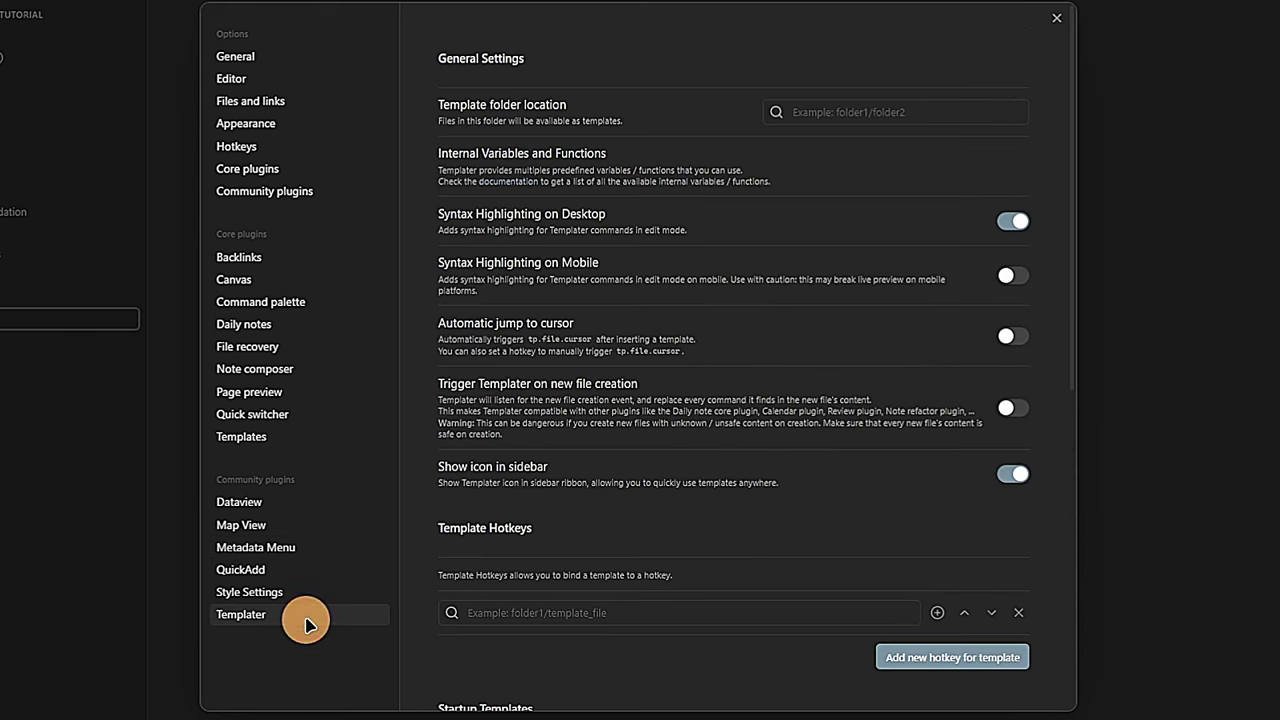
click(863, 115)
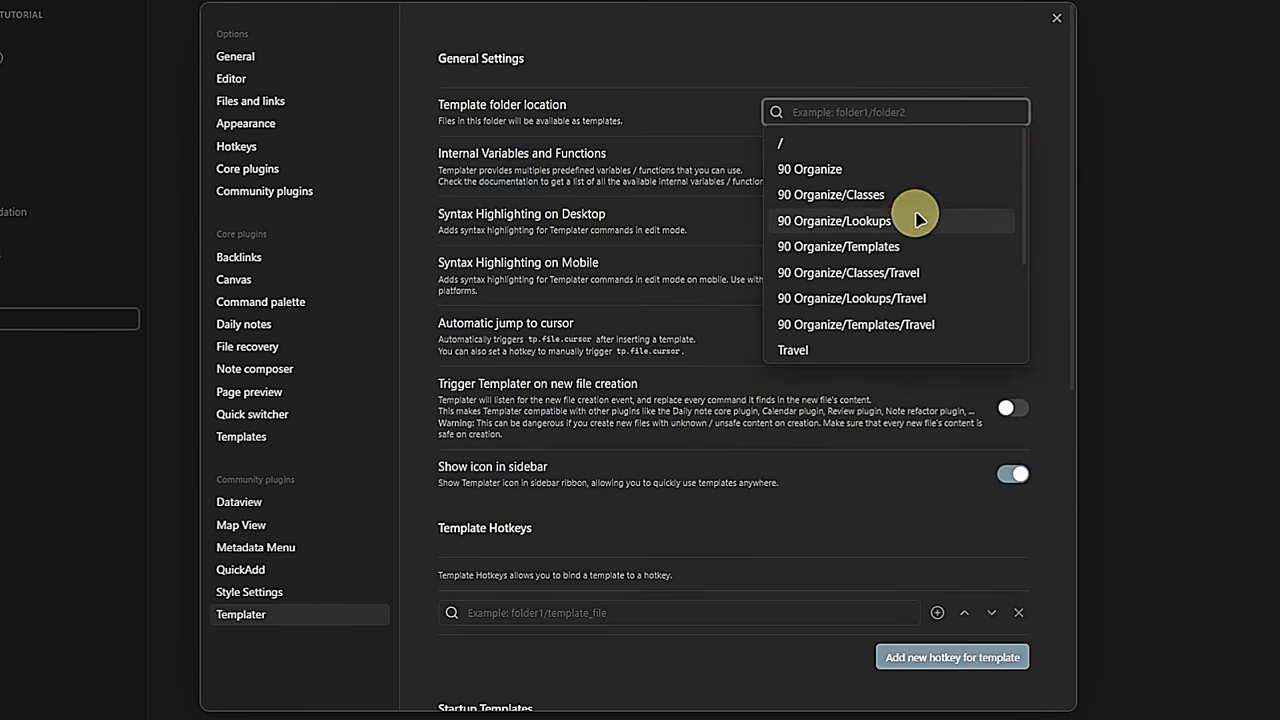
click(906, 246)
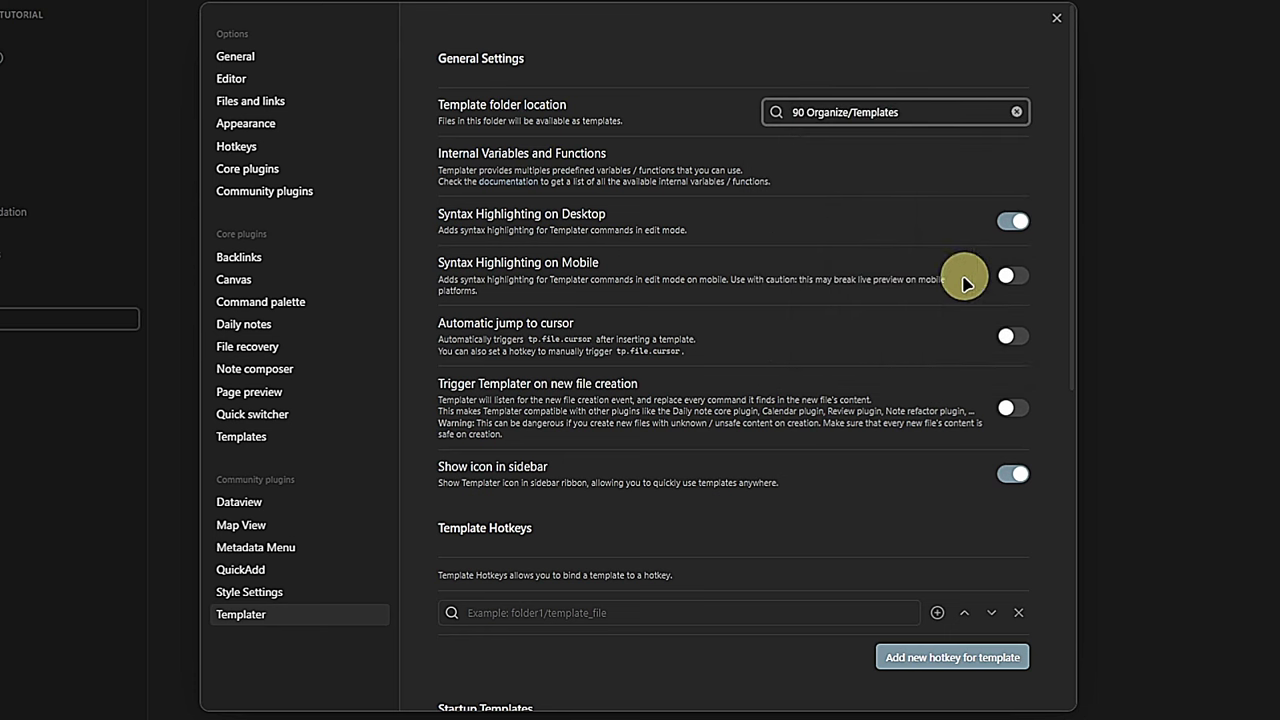
Enable the Update time on edit plugin and choose 90 Organize as the folder to exclude from all updates.
click(334, 190)
scroll(686, 503, down, 5)
click(1012, 625)
click(285, 640)
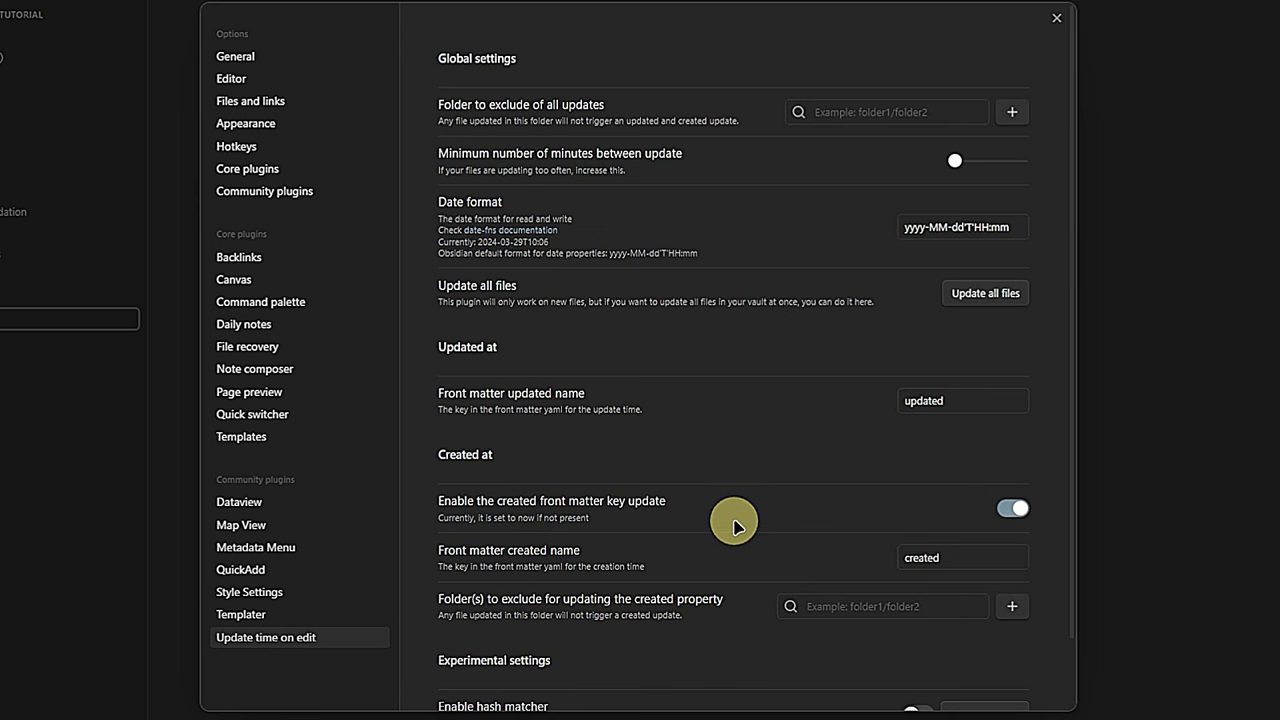
click(909, 111)
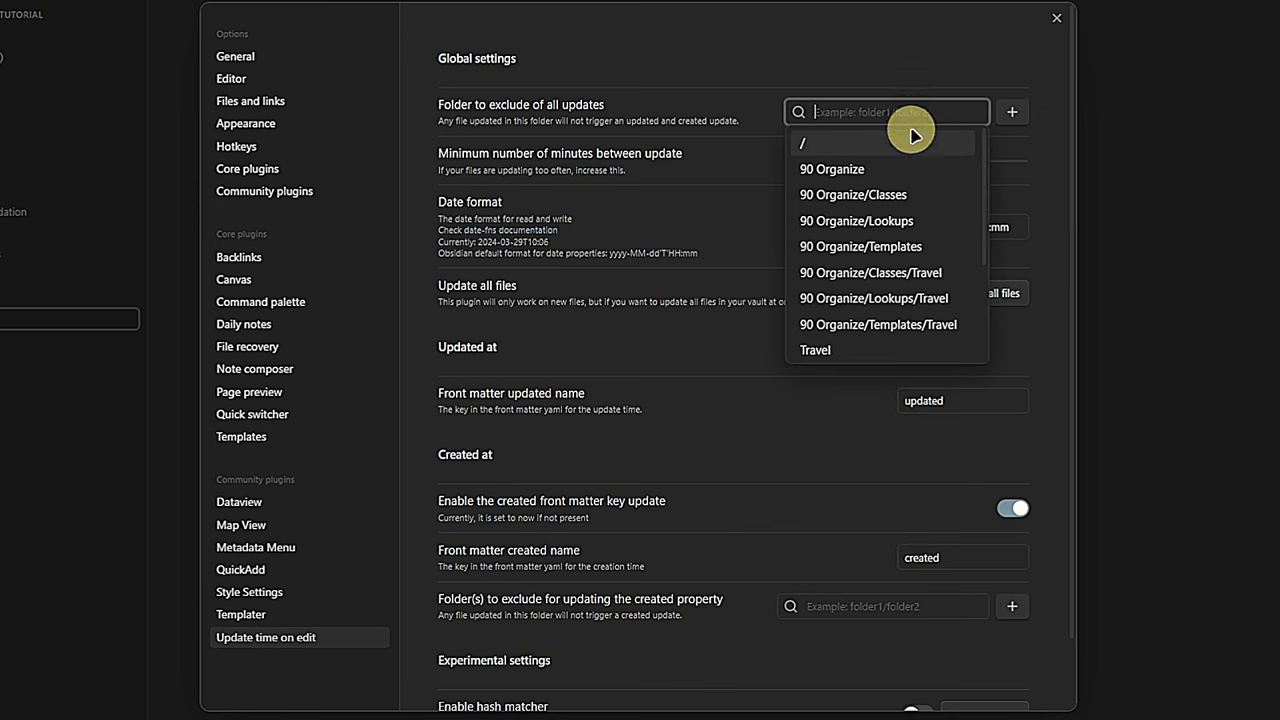
click(904, 172)
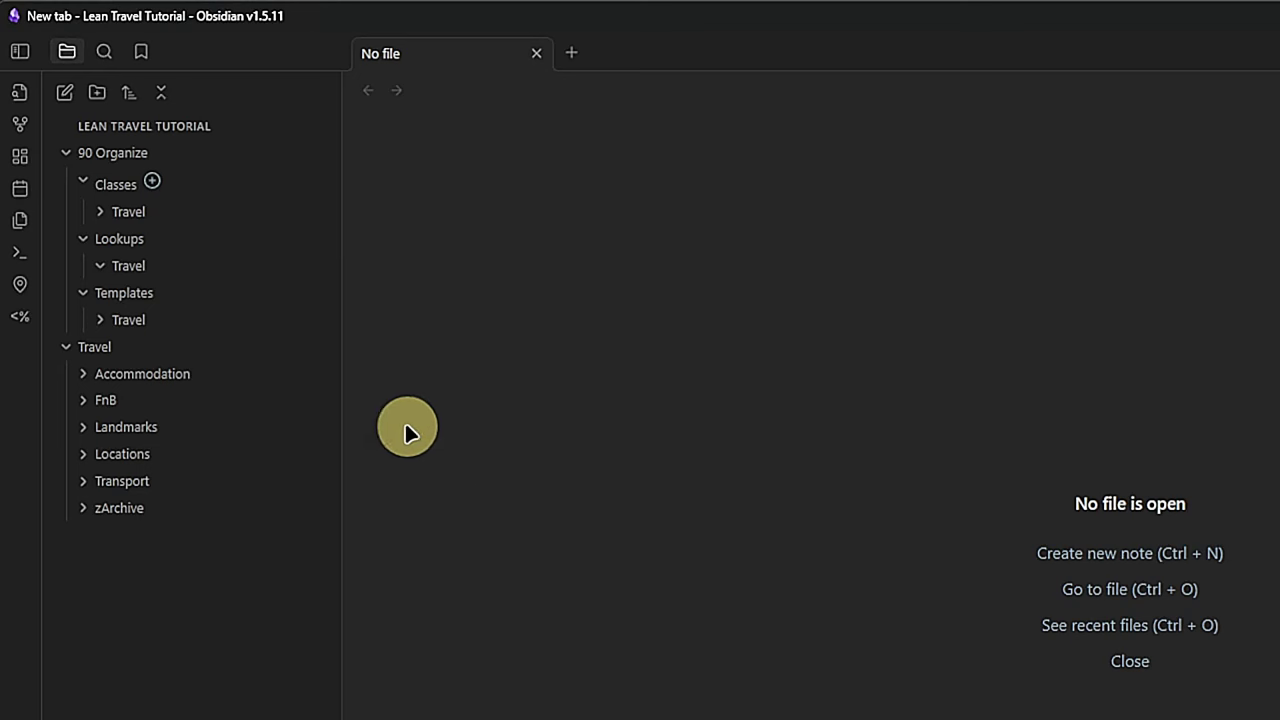
Create a note titled "Lookup - Accommodation Status" in the Travel folder under Lookups.
right_click(163, 271)
click(214, 285)
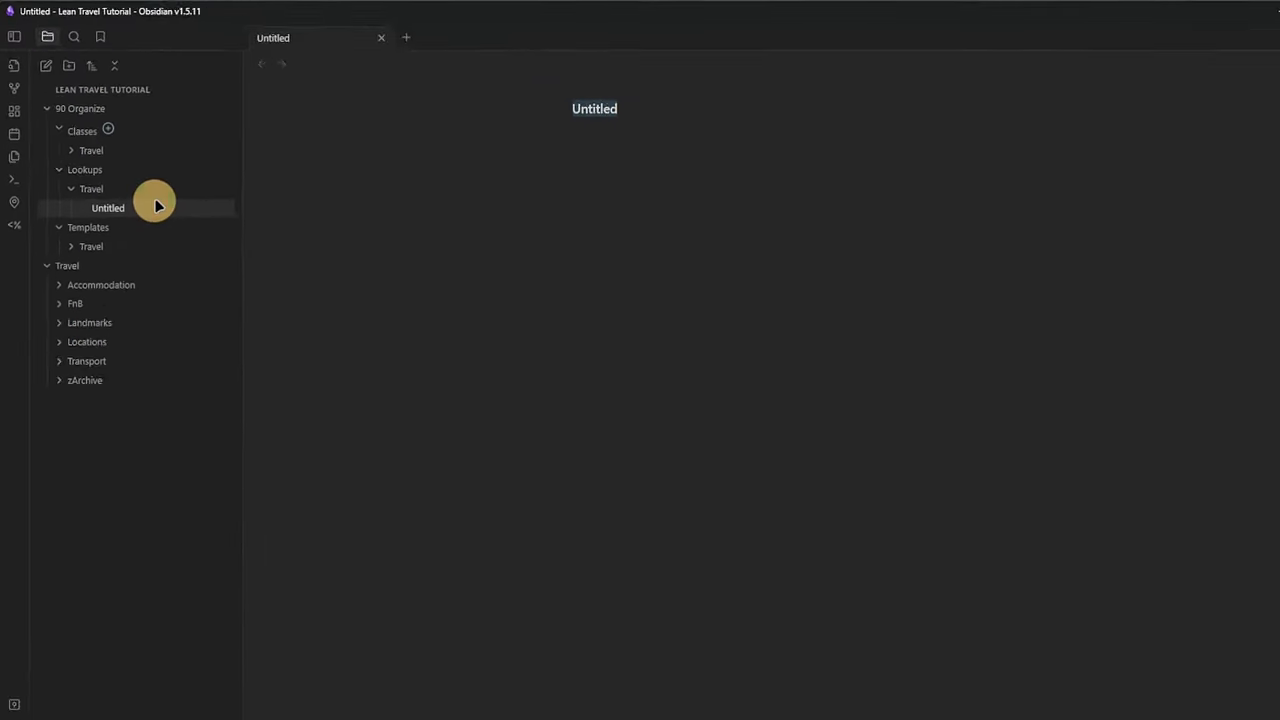
text(Lookup - Accommodation Status)
key(Return)
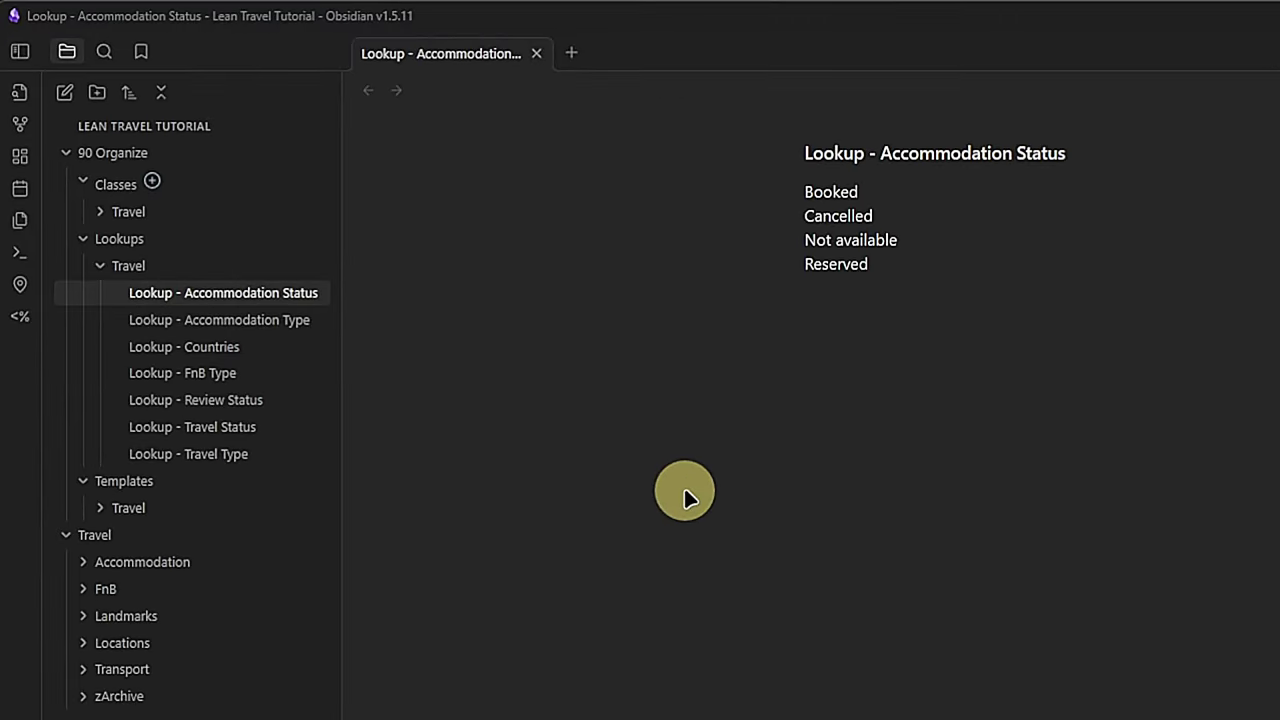
Review the lookup notes for accommodation type, countries, FnB type, review status, travel status and travel type.
click(290, 328)
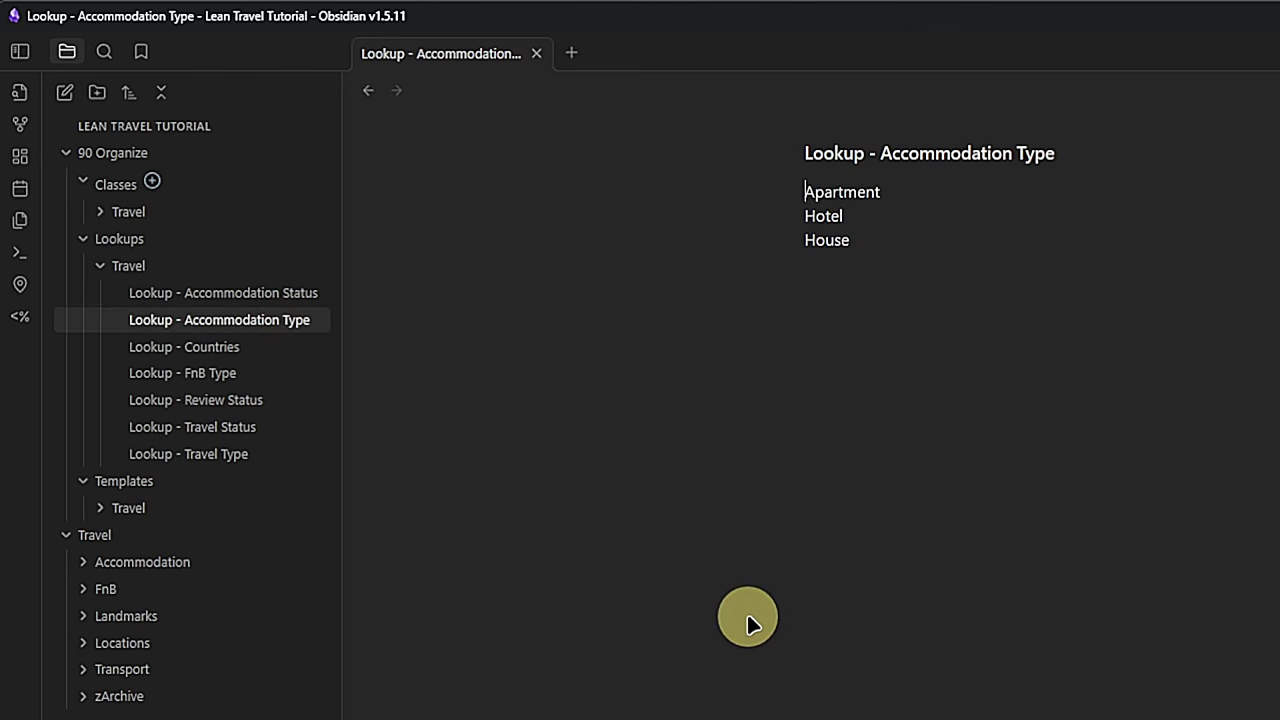
click(255, 348)
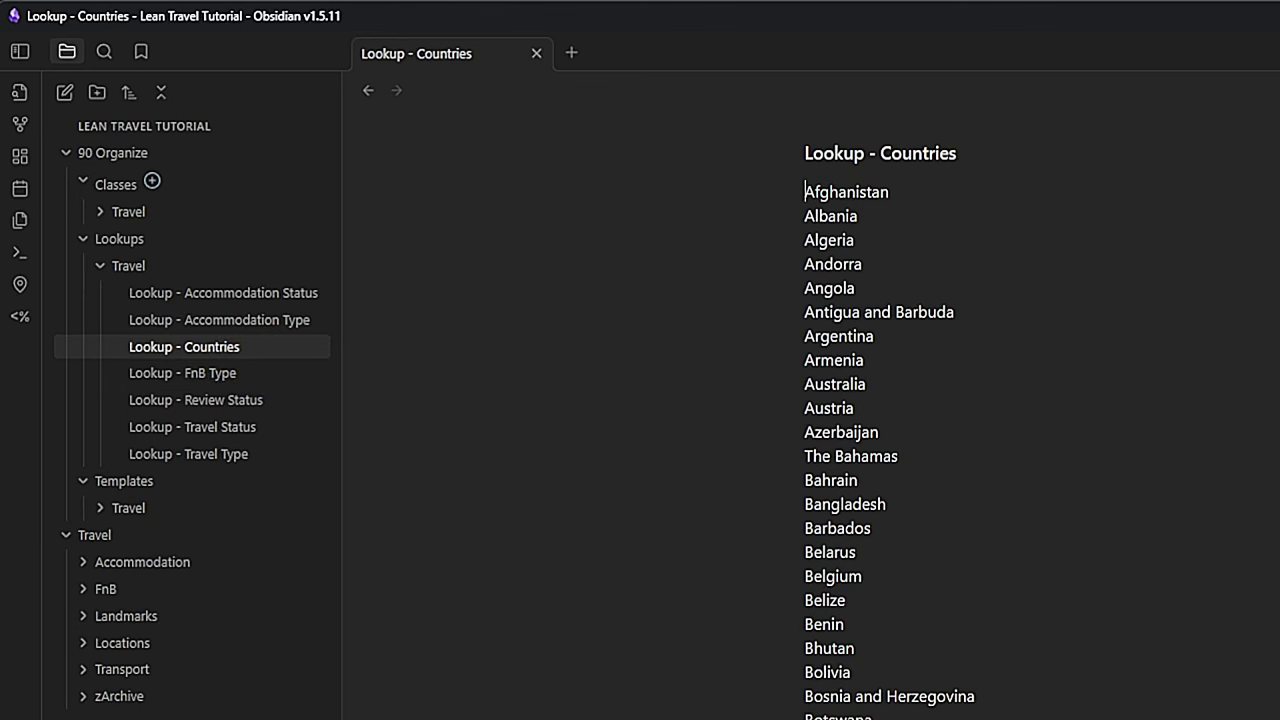
scroll(890, 415, down, 20)
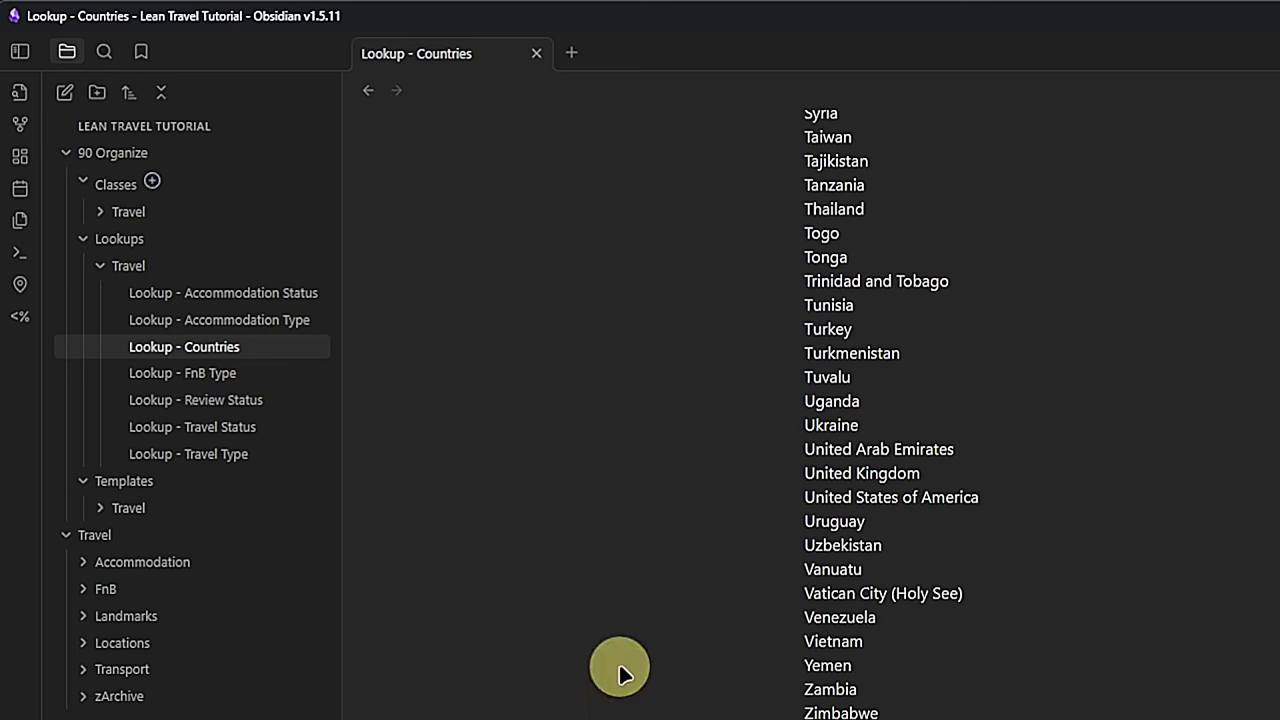
click(302, 372)
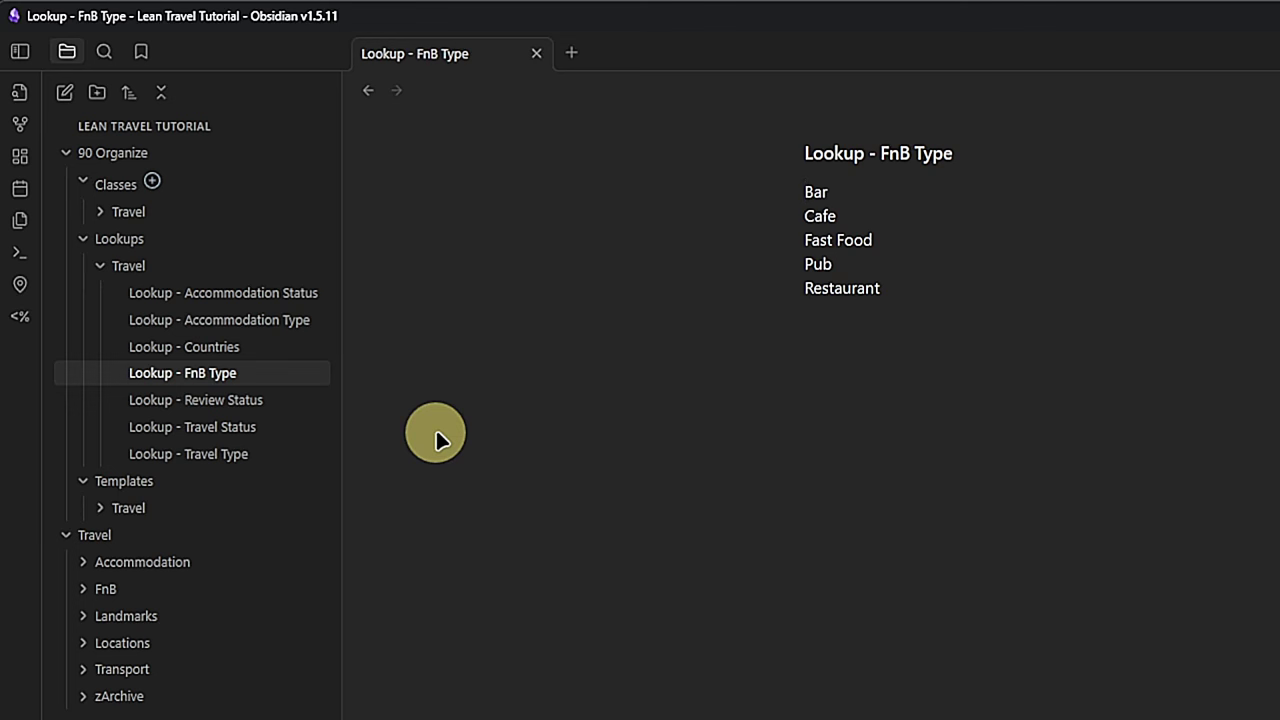
click(292, 400)
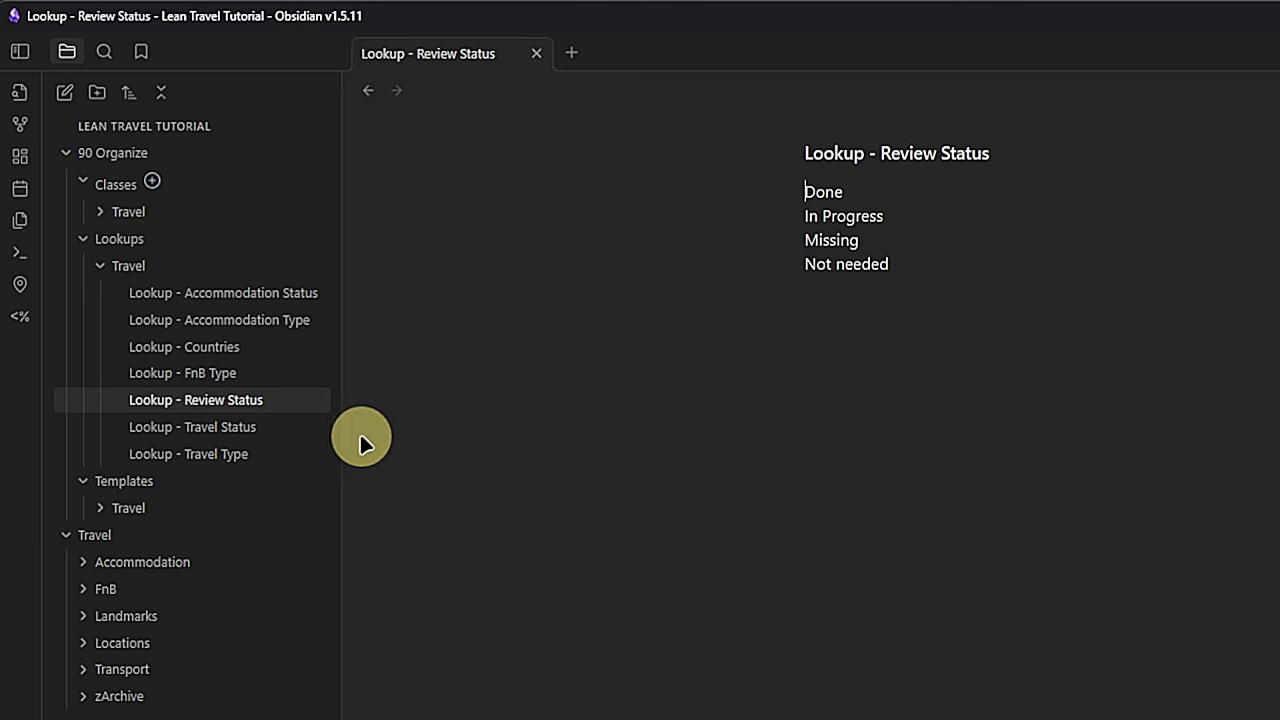
click(300, 430)
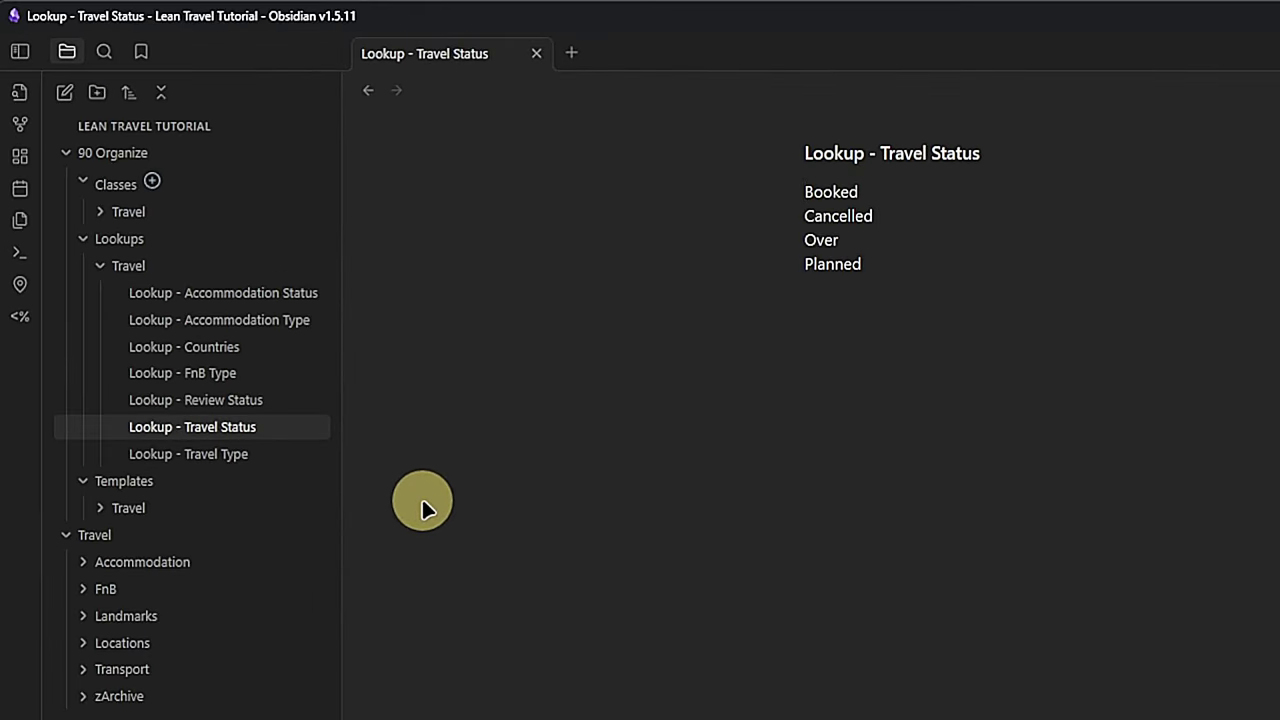
click(275, 453)
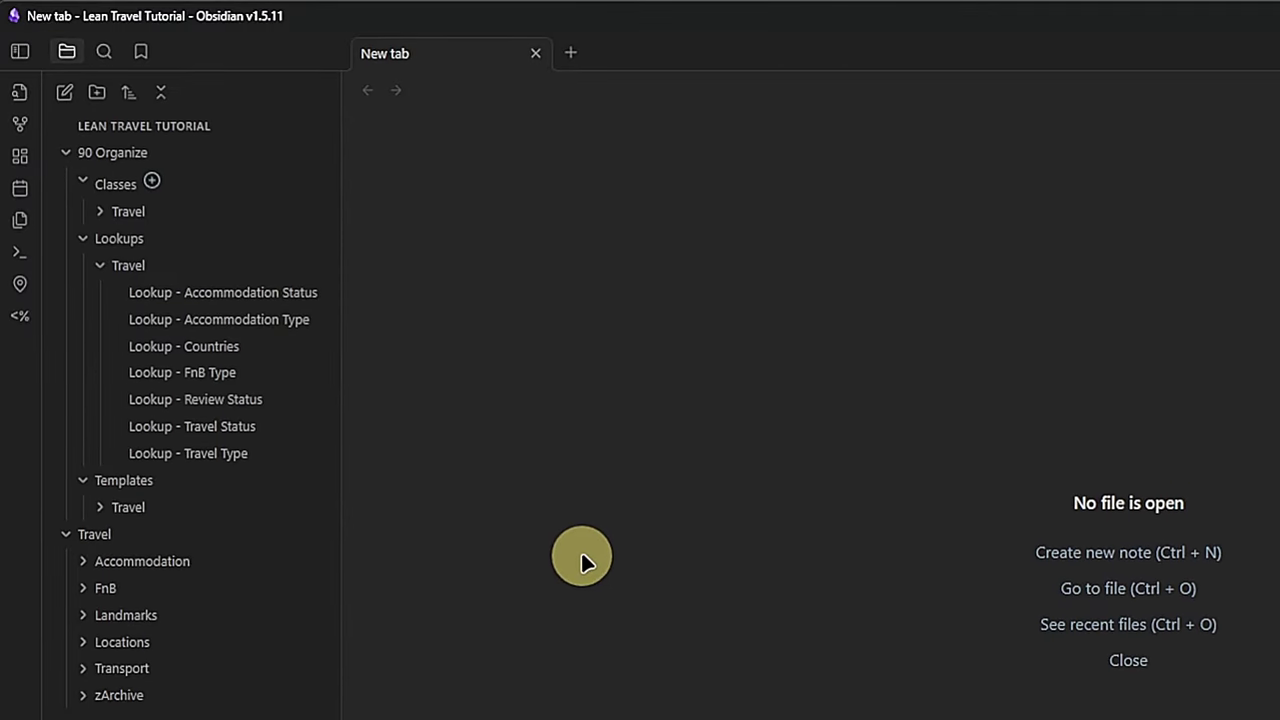
Add a new fileClass named Accommodation.
click(153, 183)
text(Accommodation)
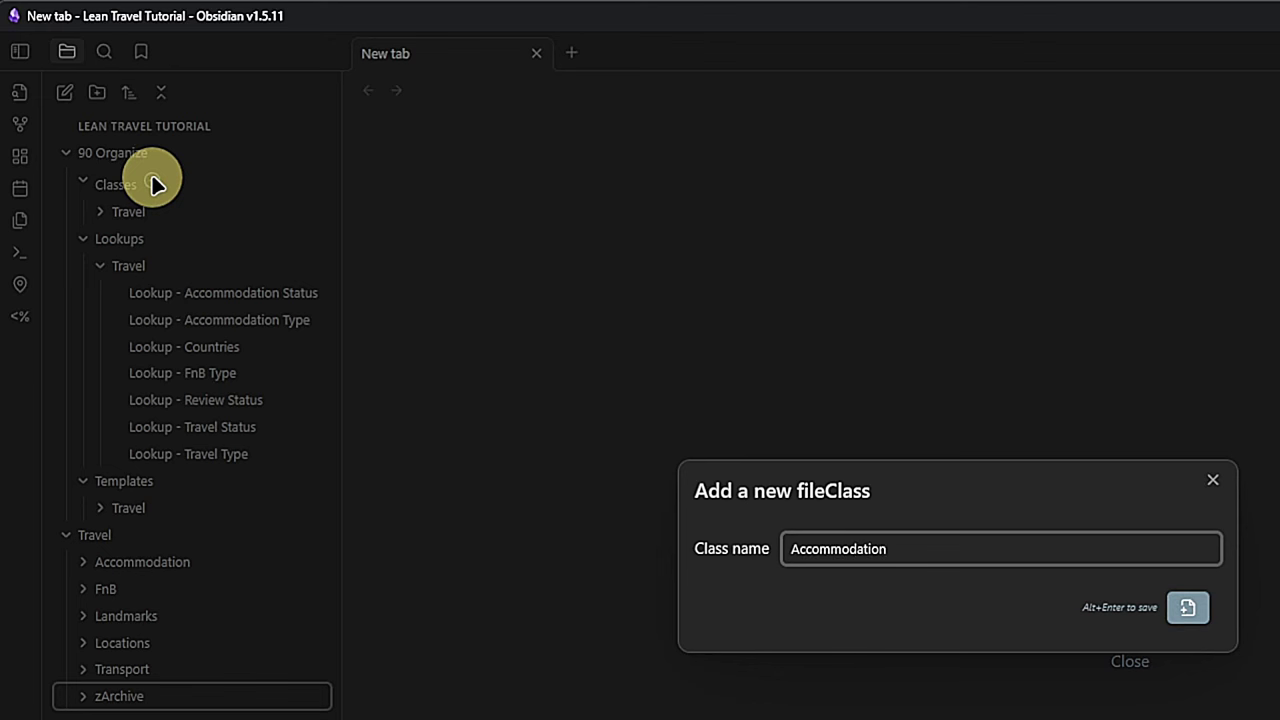
click(1190, 605)
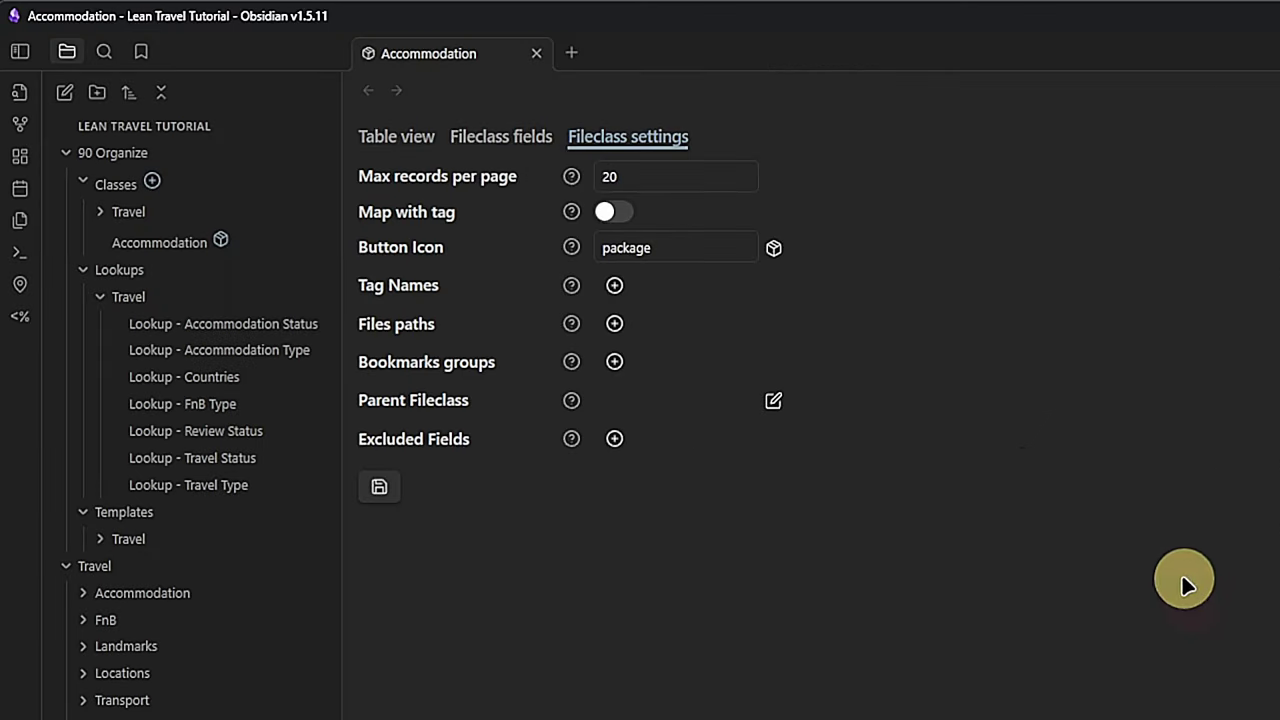
Try to set the button icon of the Accommodation fileClass to home.
click(628, 250)
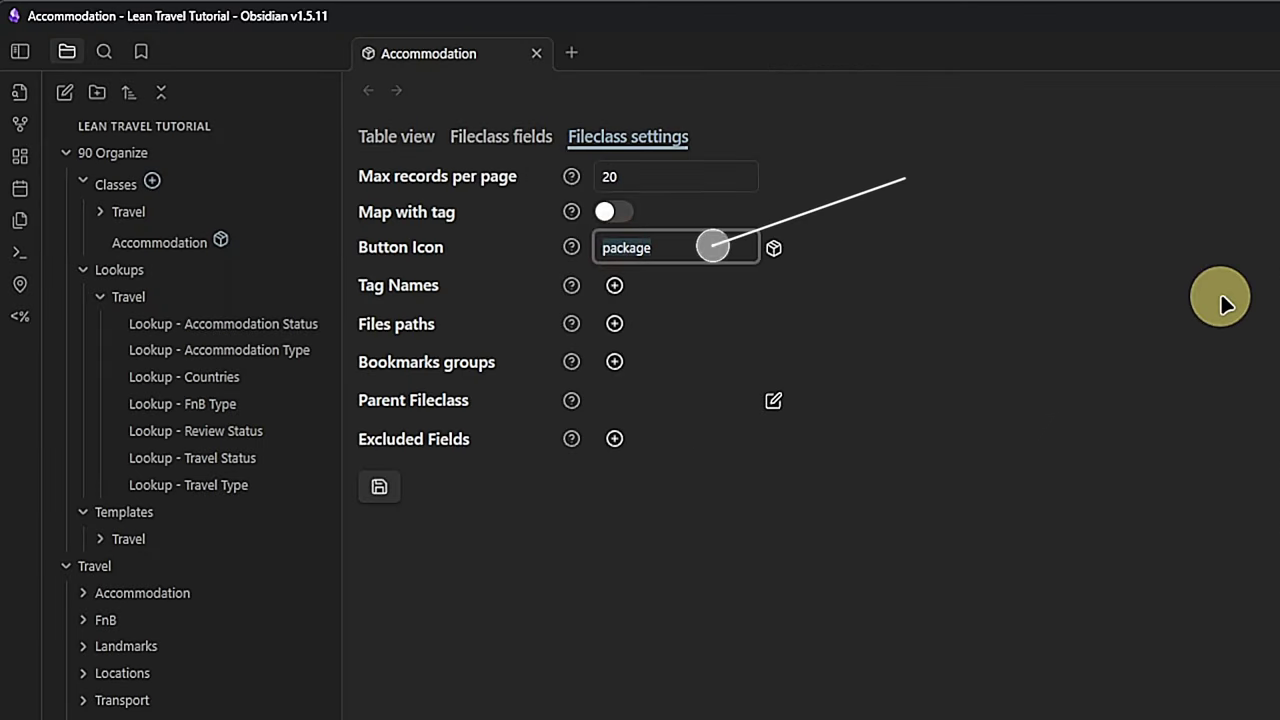
text(home)
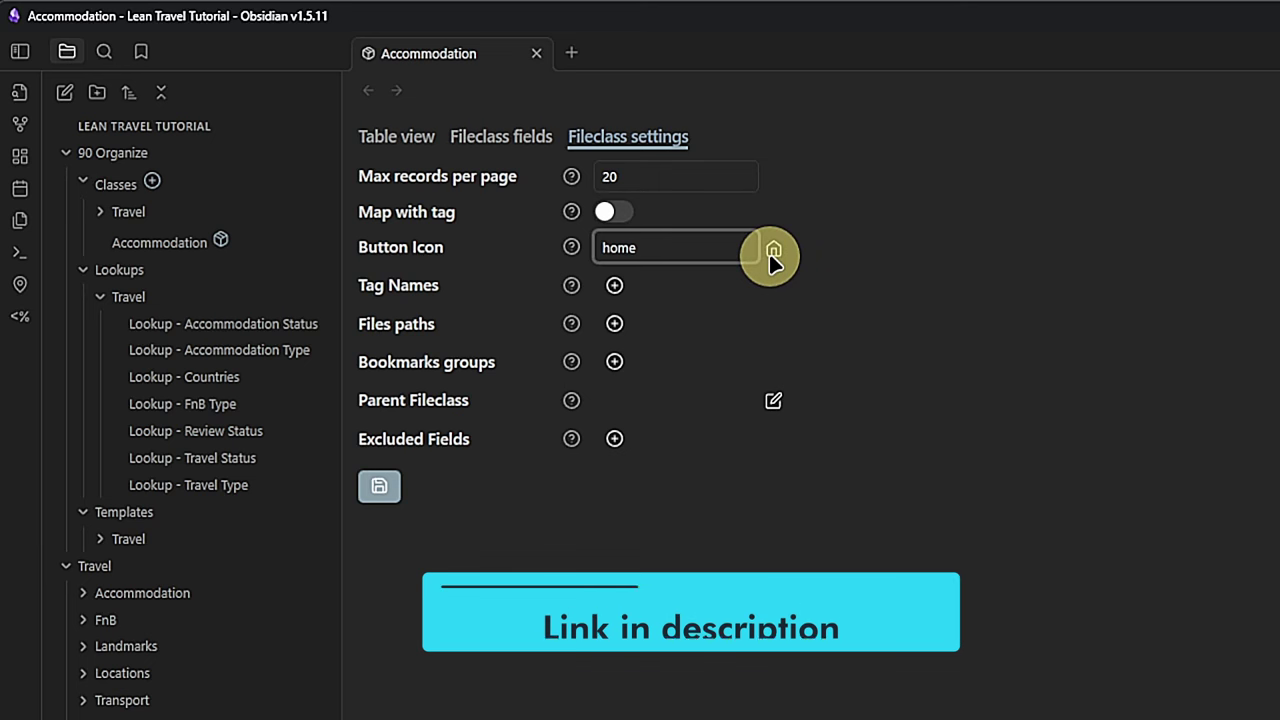
click(776, 255)
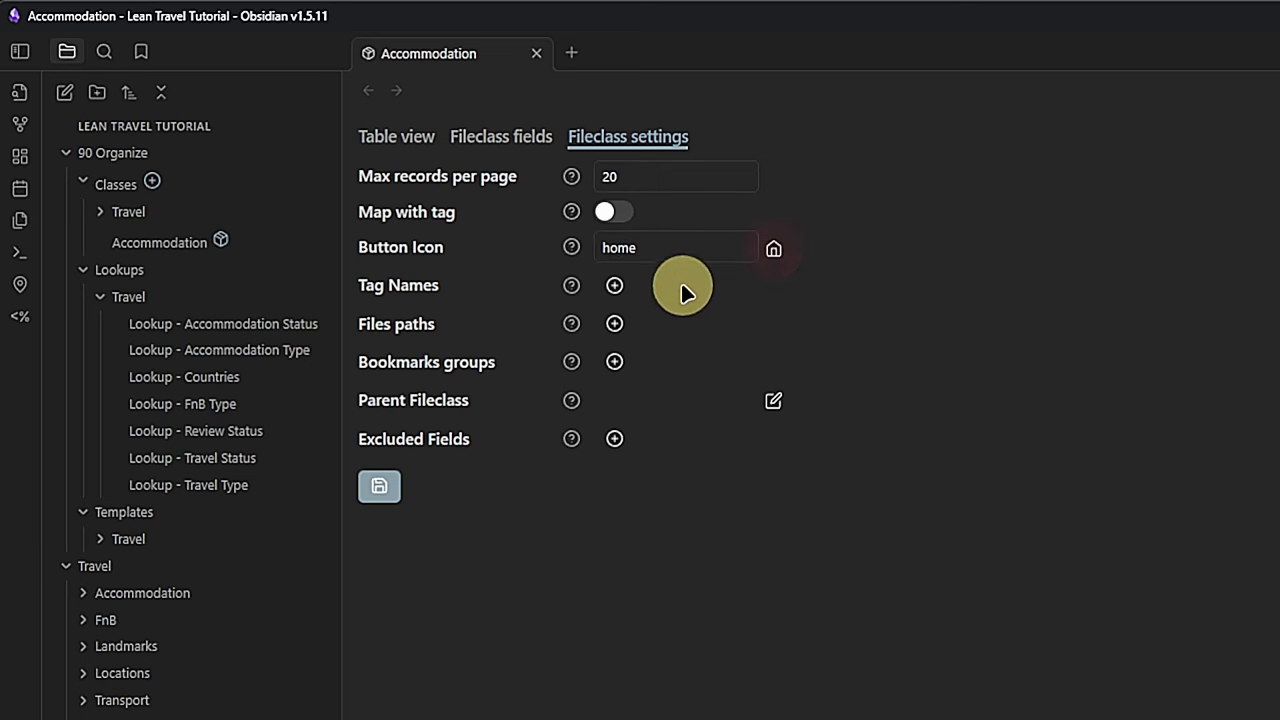
Map the Accommodation fileClass to the tag Travel/Accommodation and the files path Travel/Accommodation, and save its settings.
click(614, 287)
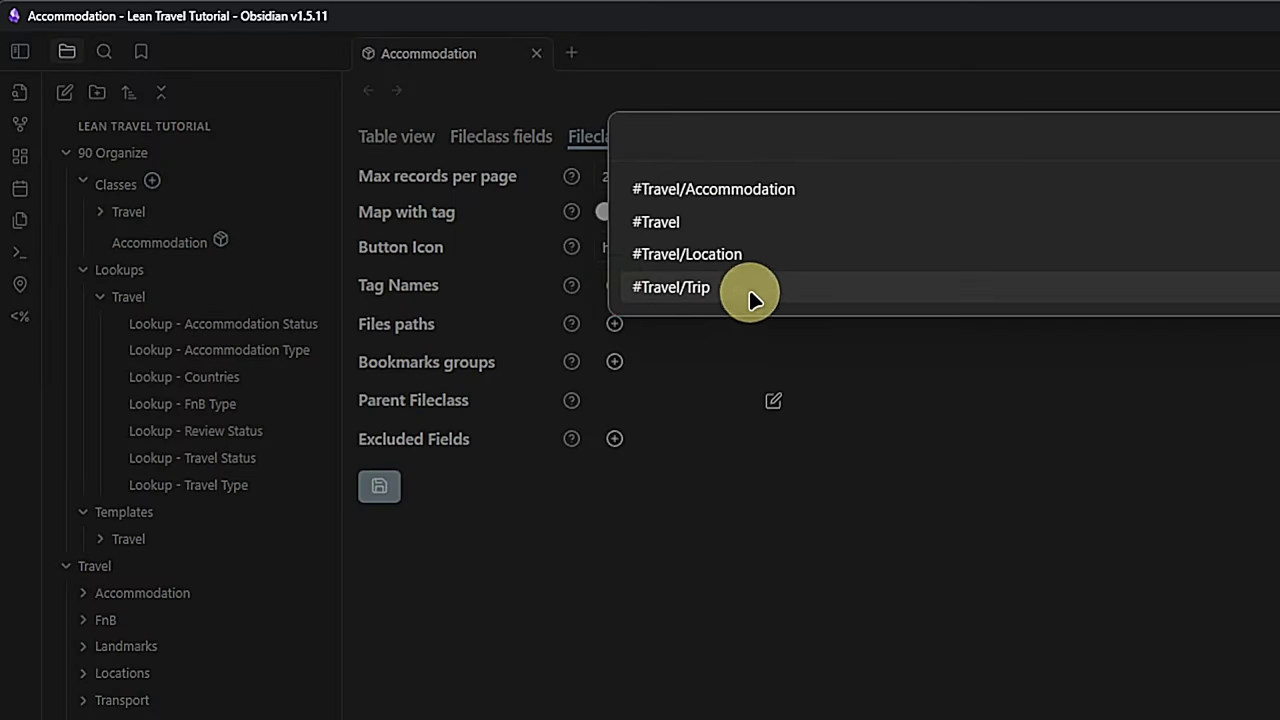
click(854, 200)
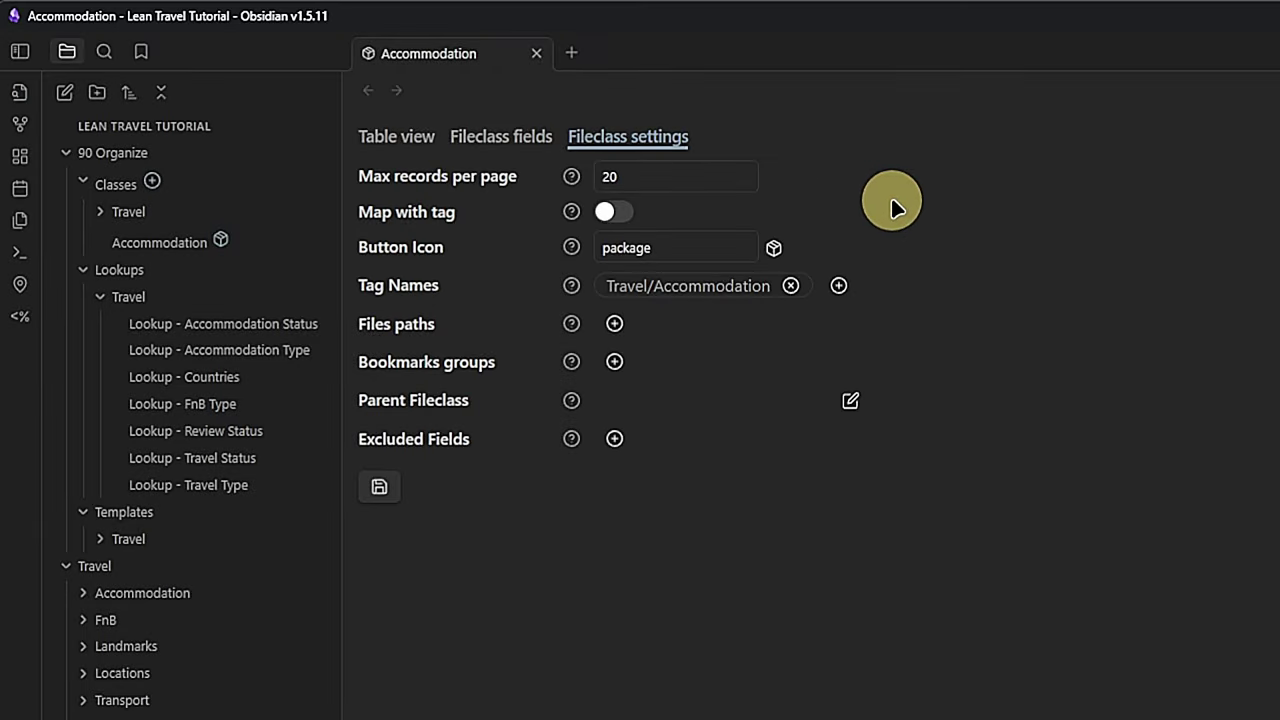
click(614, 323)
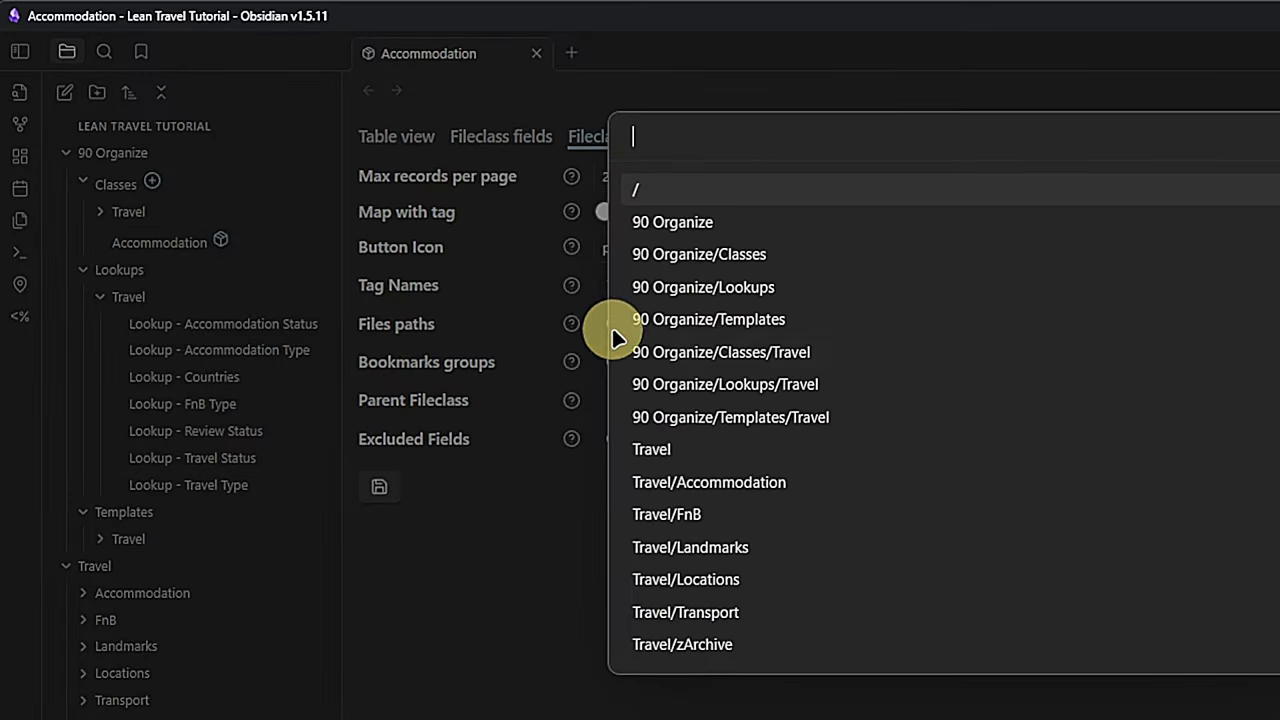
click(718, 480)
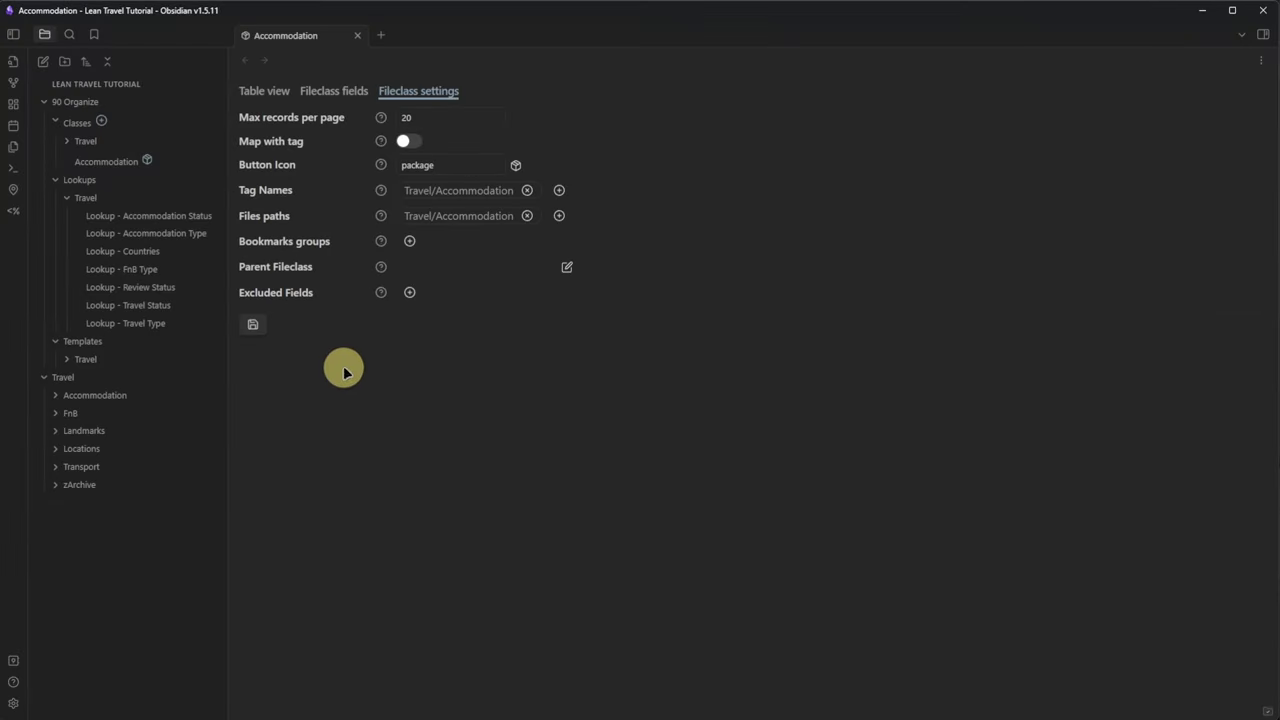
click(252, 324)
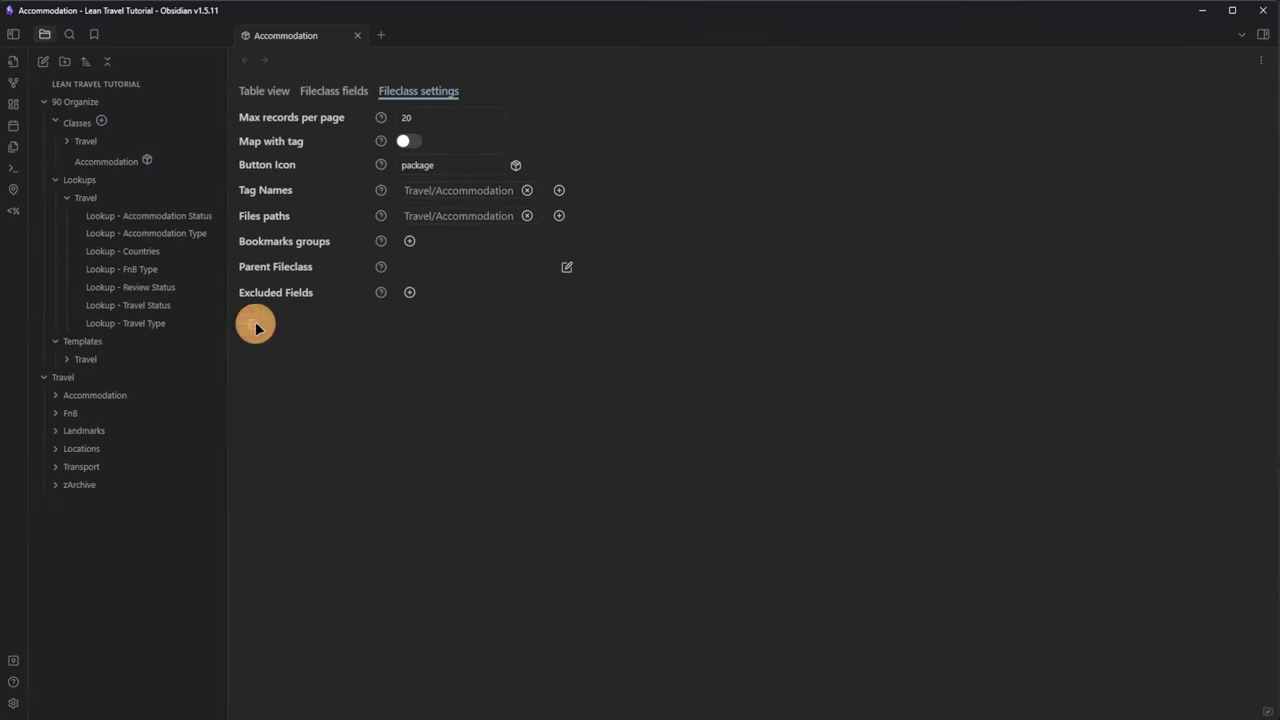
Add a field named Last Visit of type Date to the Accommodation fileClass.
click(328, 92)
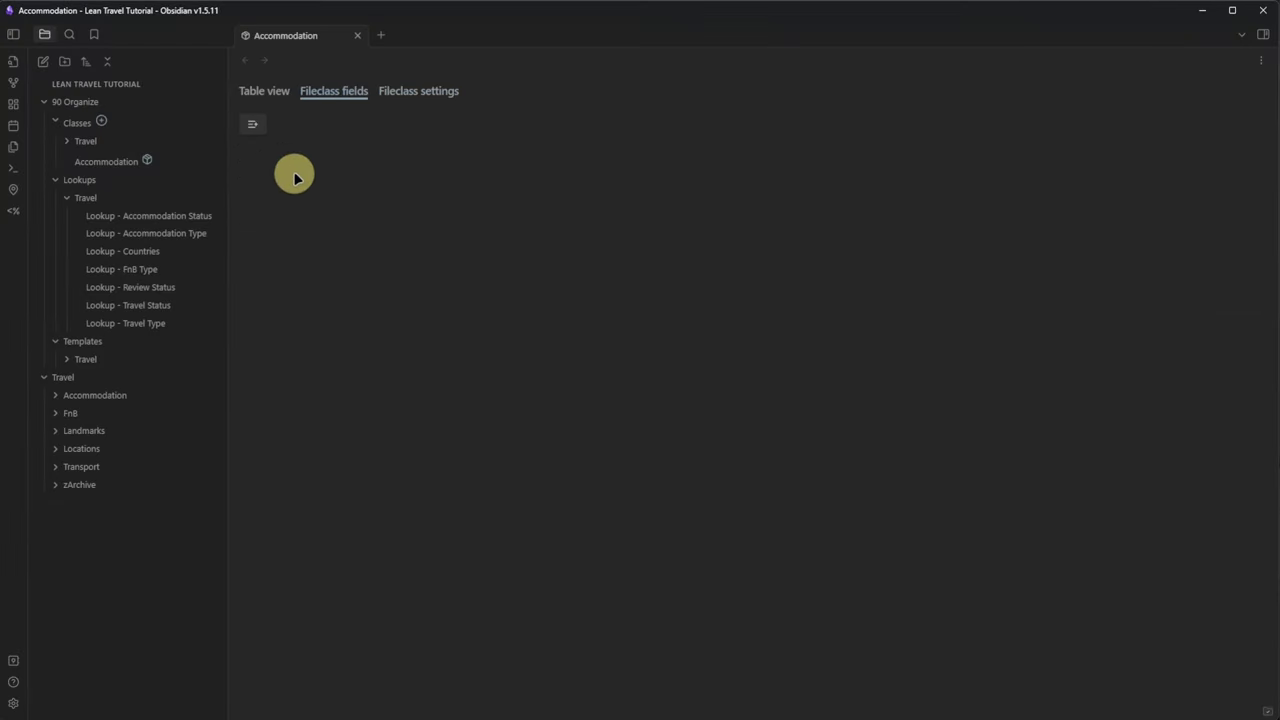
click(252, 123)
text(Last Vis)
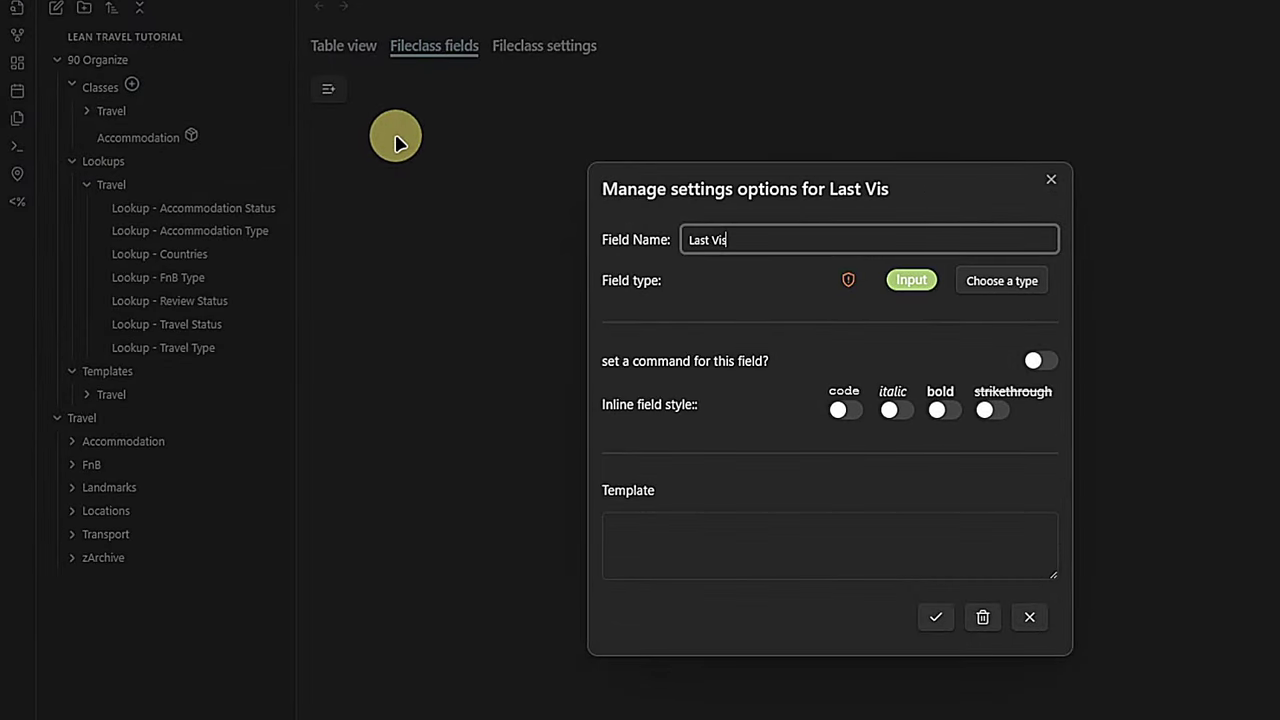
text(it)
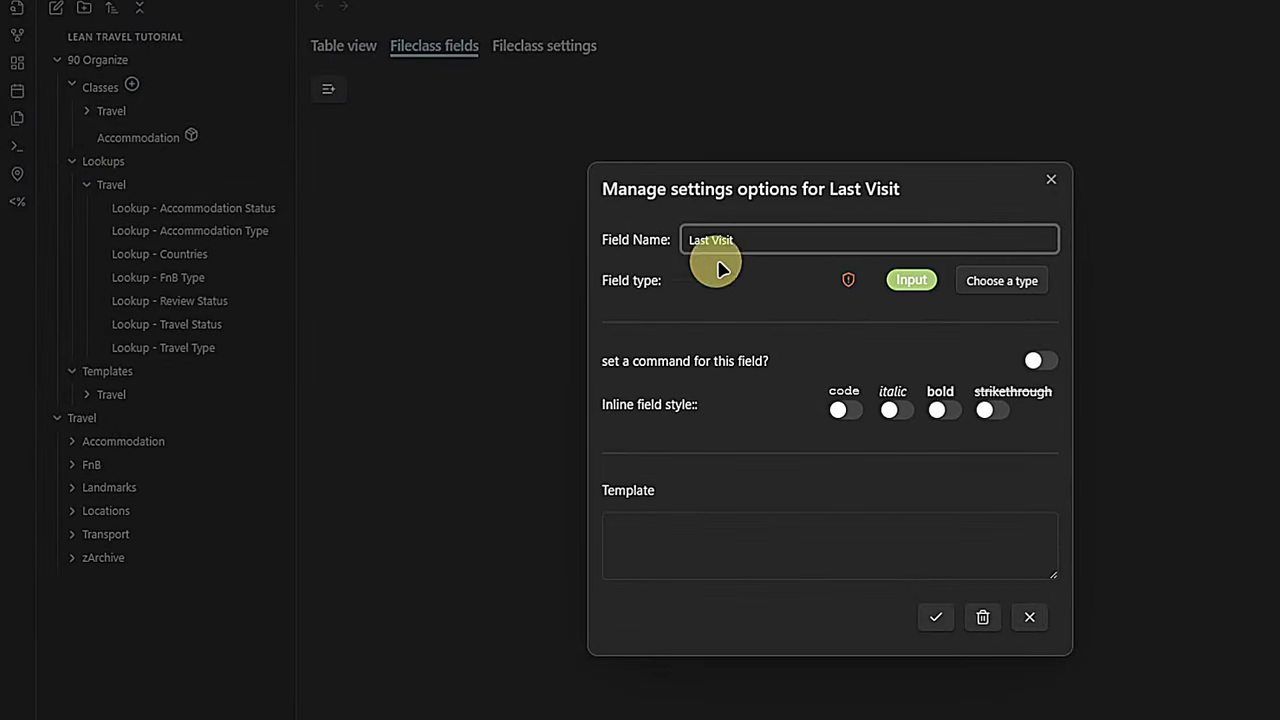
click(958, 285)
click(646, 263)
click(935, 659)
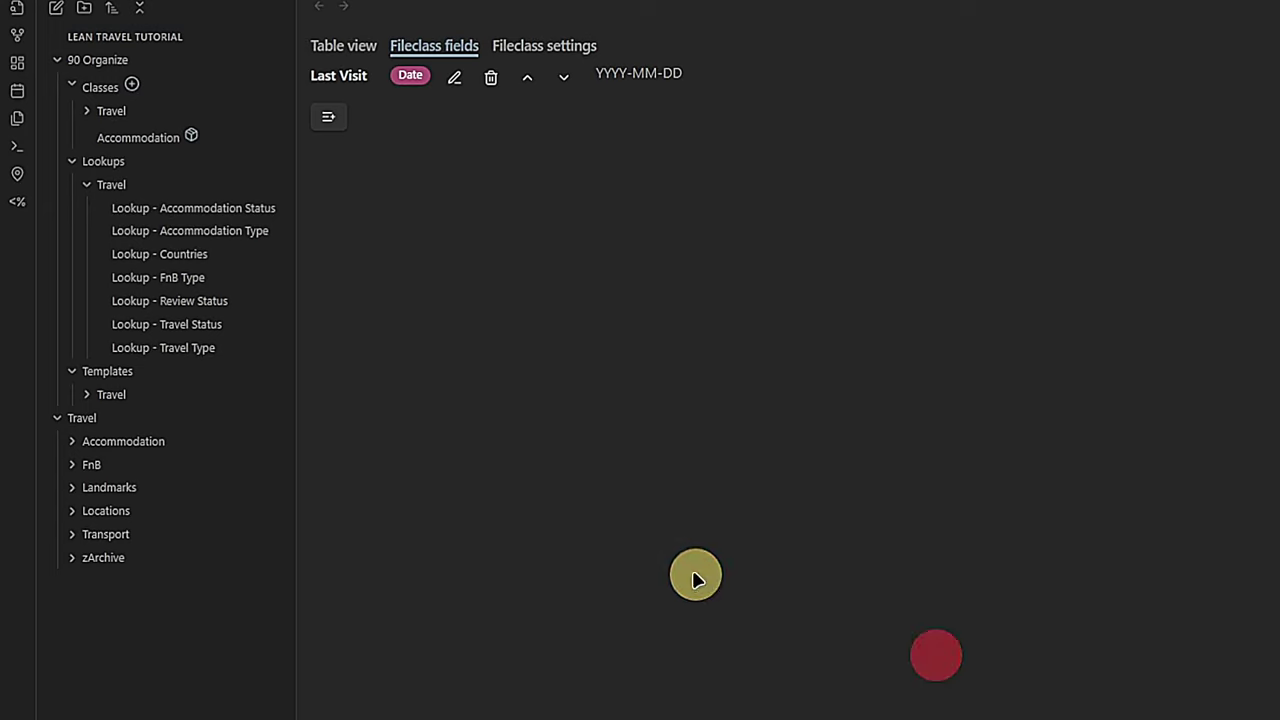
Add a field named Visited of type Boolean to the Accommodation fileClass.
click(326, 117)
text(Visited)
click(1002, 280)
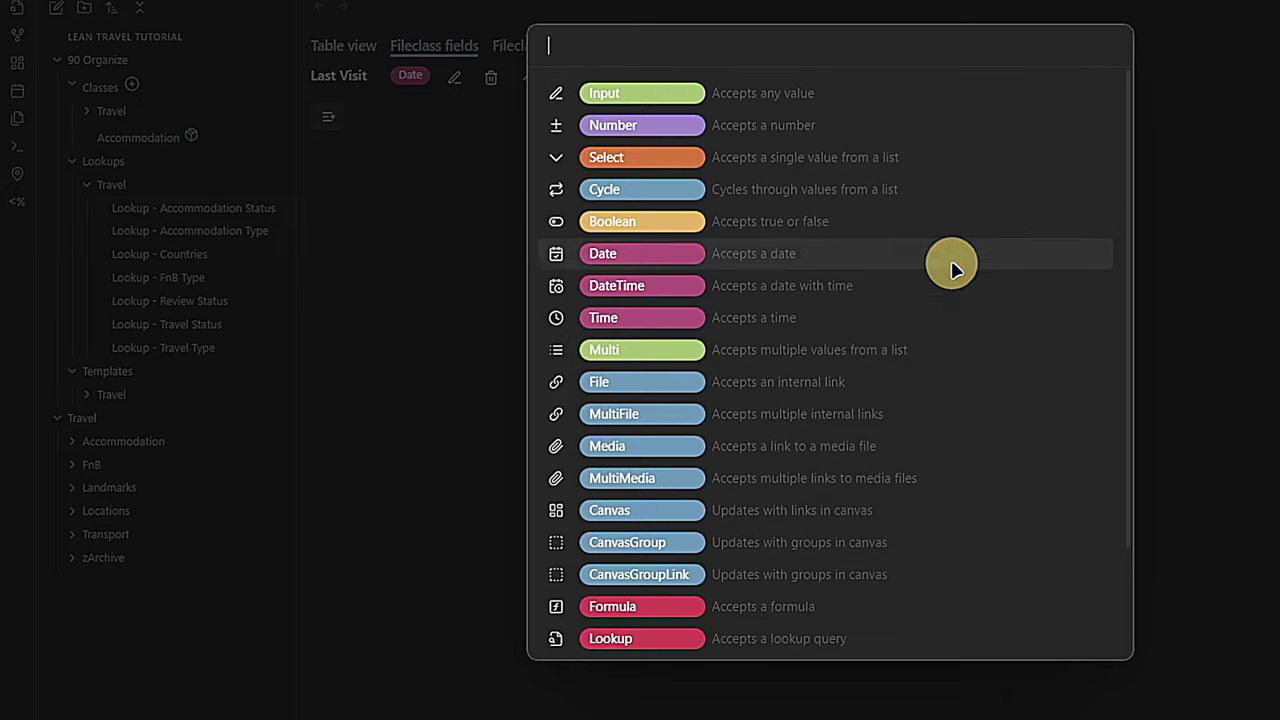
click(711, 220)
click(934, 559)
Add a Select field named Accommodation Status to the Accommodation fileClass, taking its values from the note 90 Organize/Lookups/Travel/Lookup - Accommodation Status.md.
click(329, 143)
text(Accommodation Status)
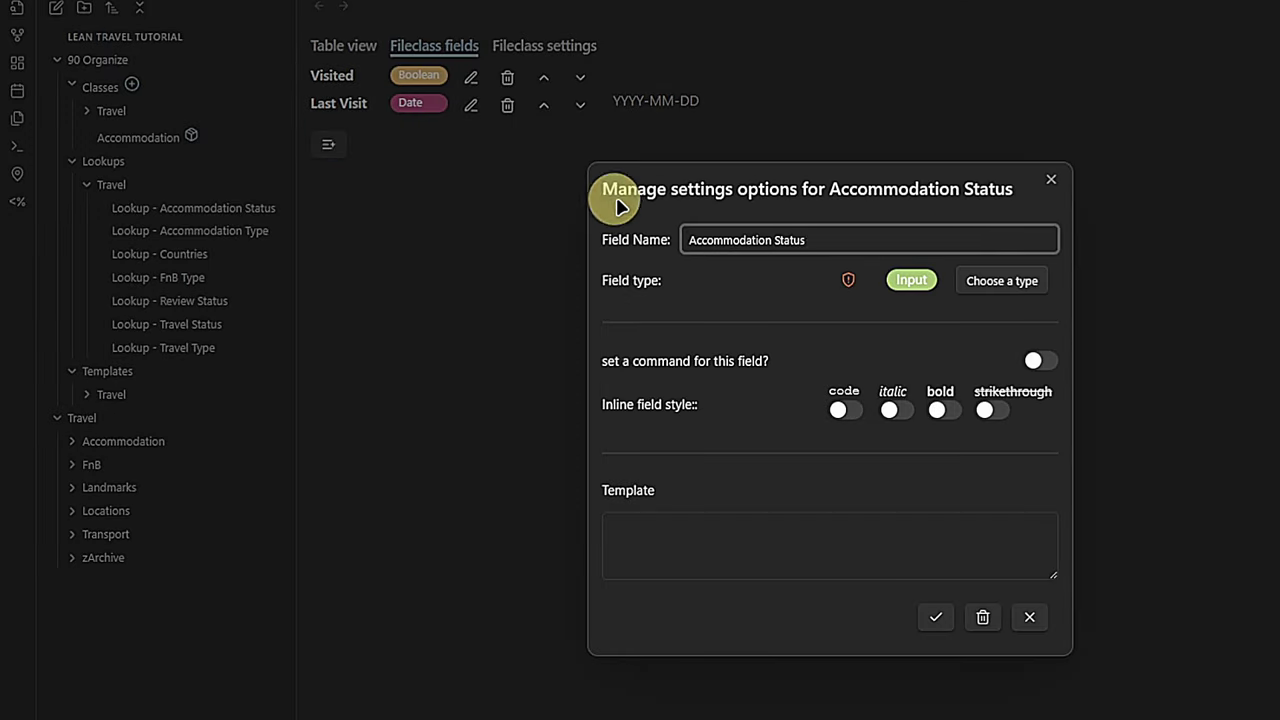
click(1035, 283)
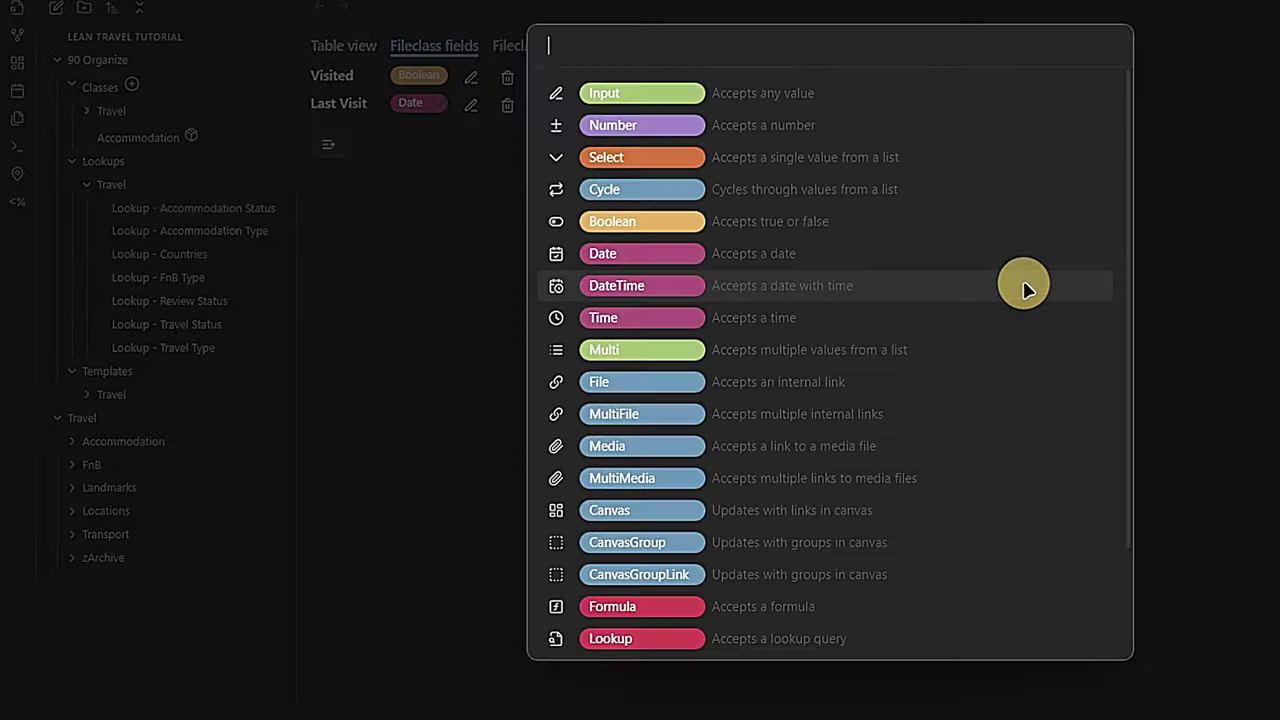
click(662, 160)
click(1040, 488)
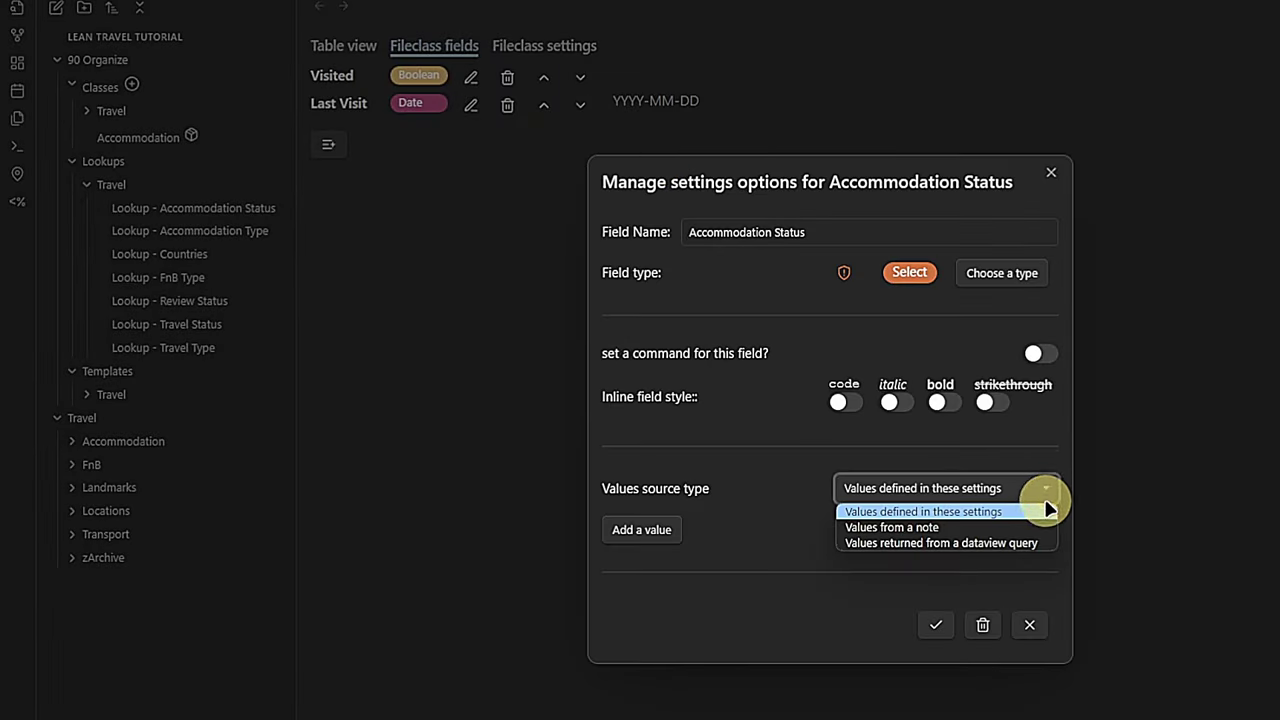
click(1040, 527)
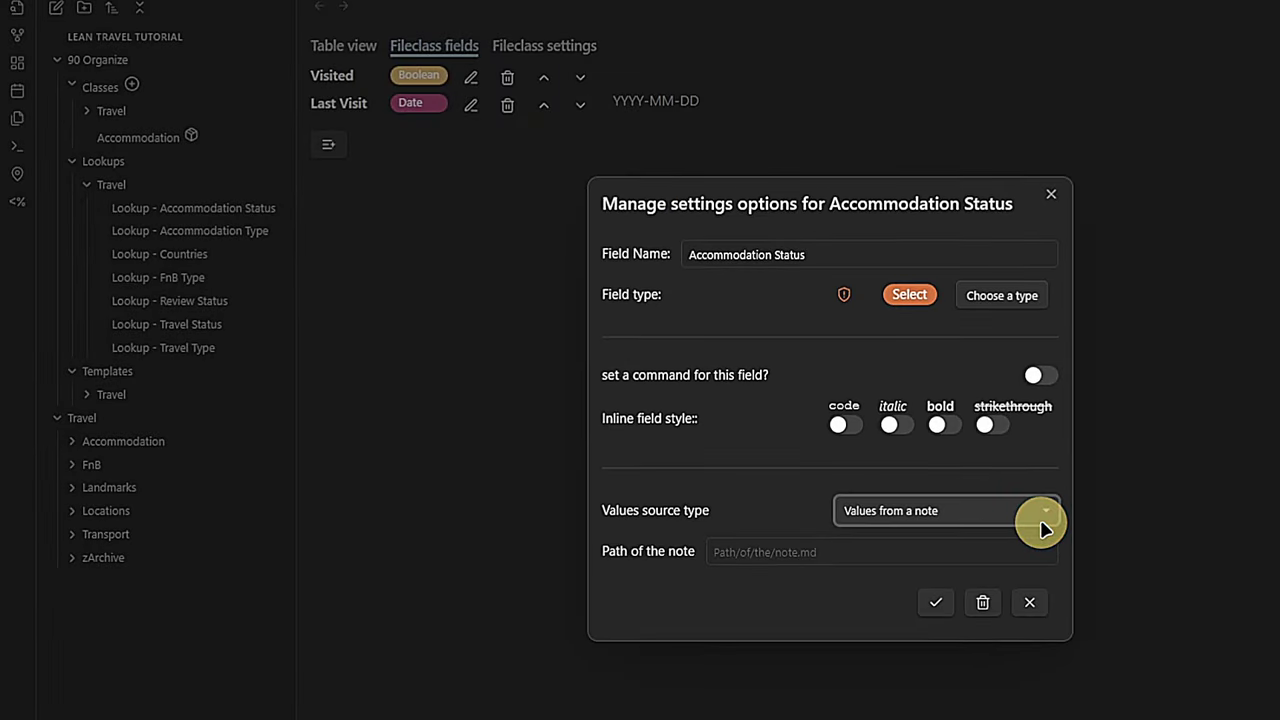
click(968, 547)
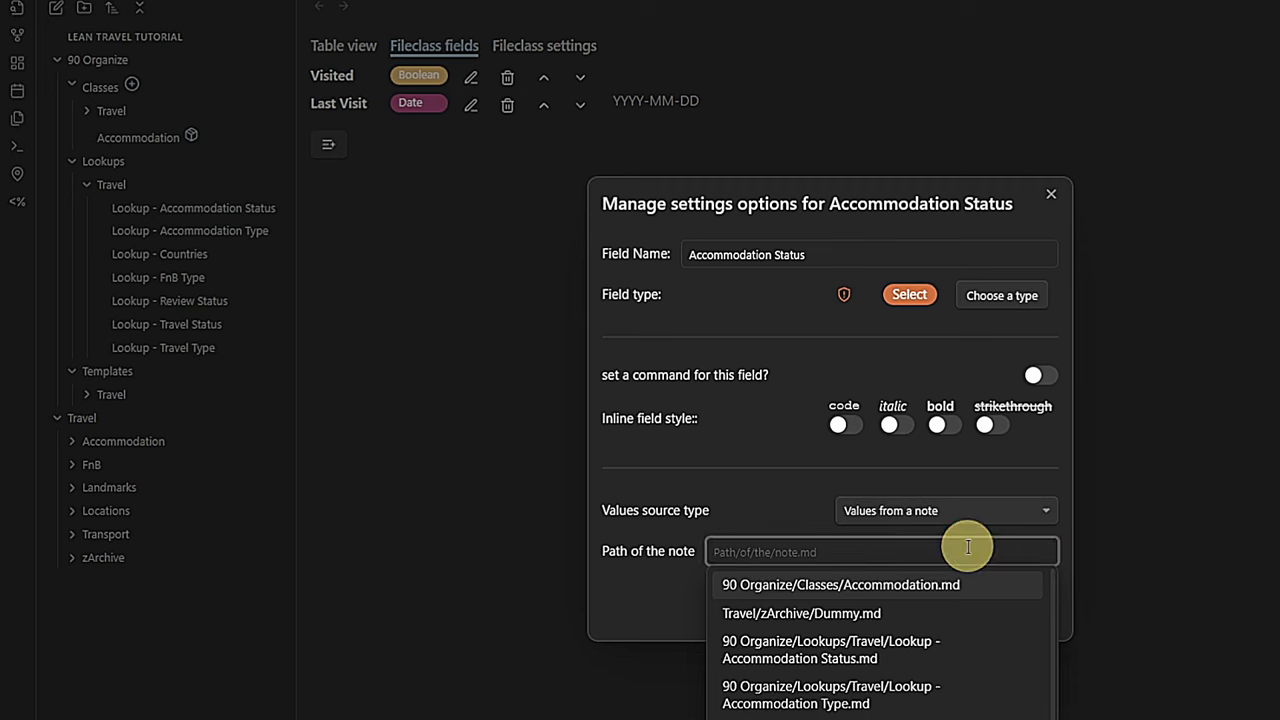
click(980, 650)
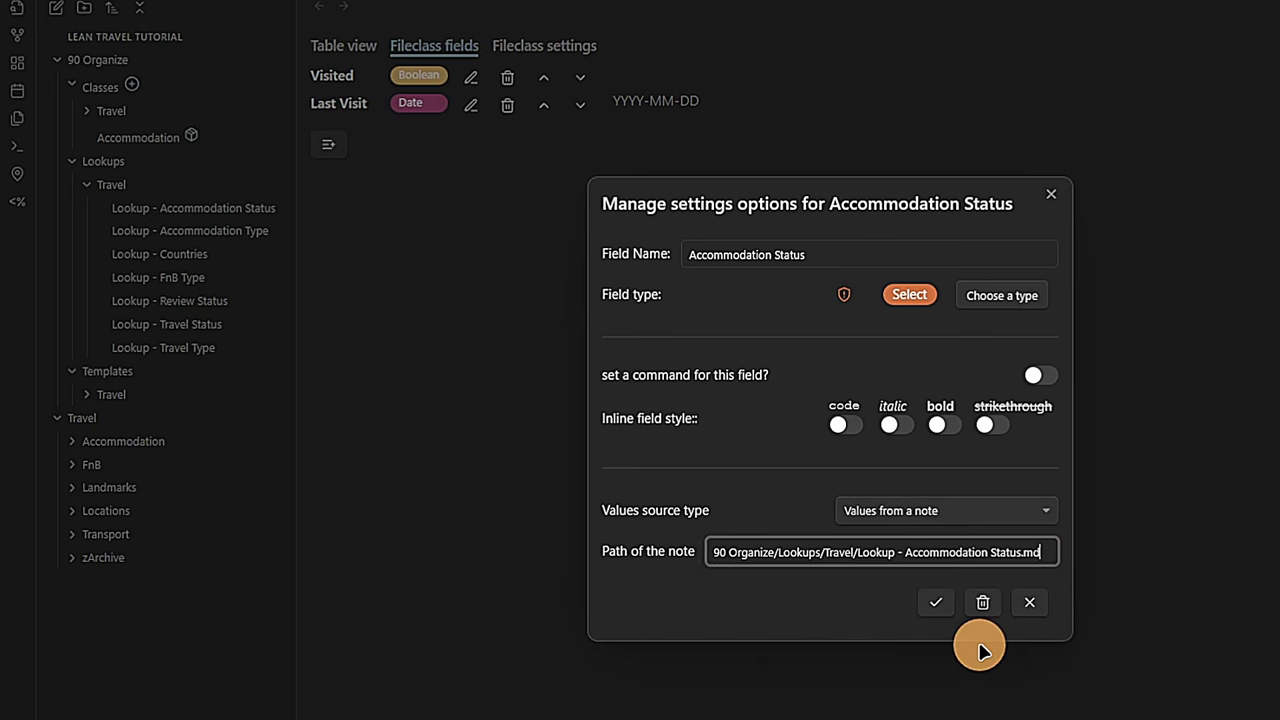
click(938, 603)
Add a Select field named Accommodation Type to the Accommodation fileClass, taking its values from the note 90 Organize/Lookups/Travel/Lookup - Accommodation Type.md.
click(331, 172)
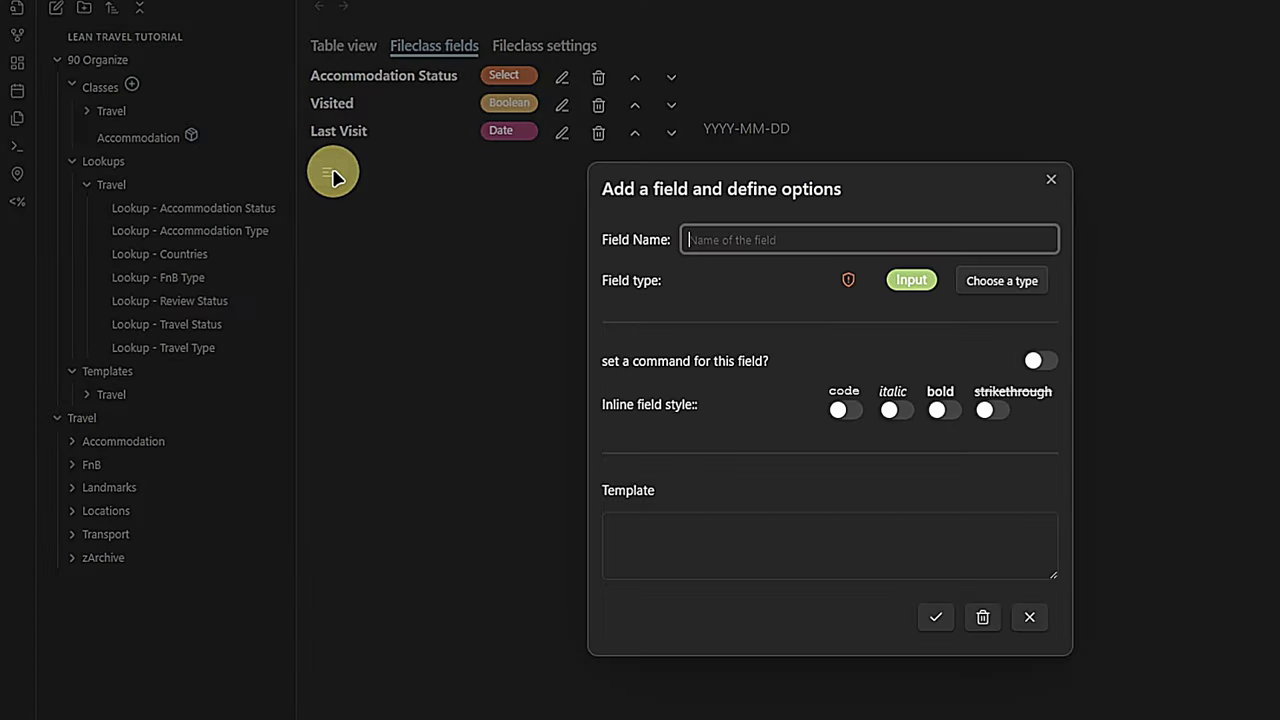
text(Accommodation Type)
click(988, 280)
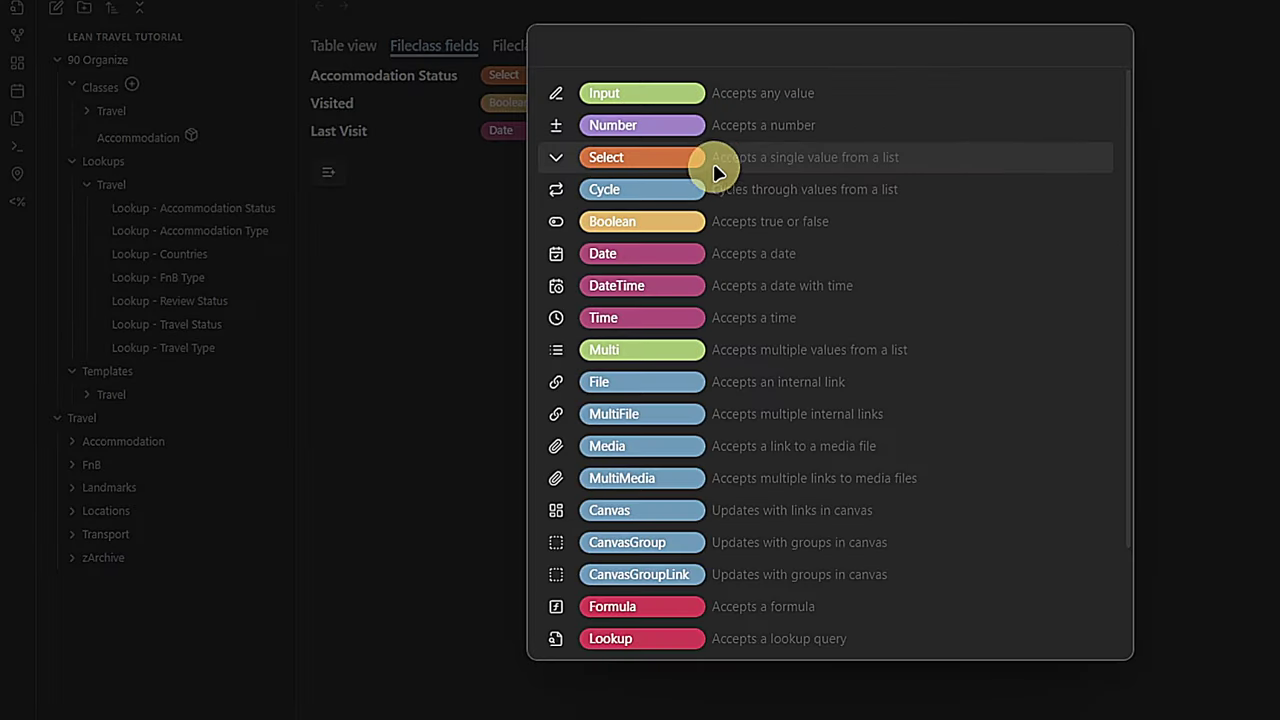
click(714, 162)
click(1043, 489)
click(1034, 520)
click(937, 551)
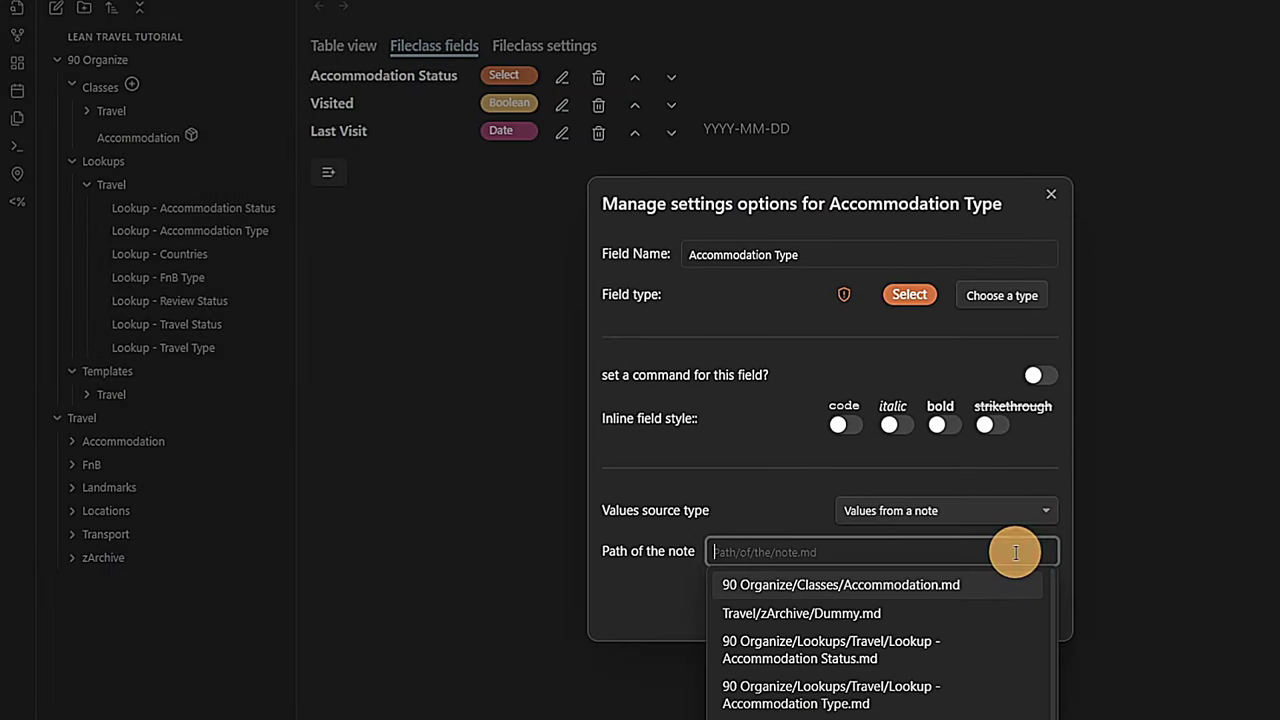
click(915, 694)
click(932, 603)
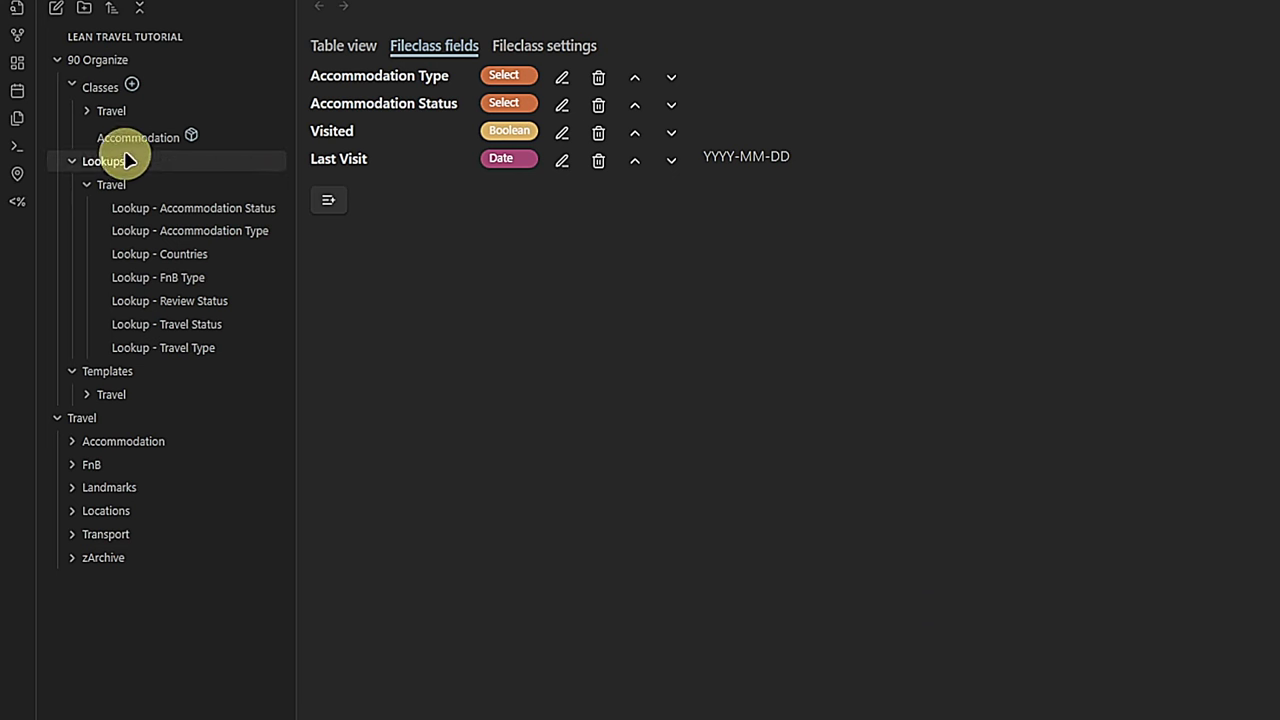
Move the Accommodation fileClass note into the Classes/Travel folder and expand that folder.
click(108, 111)
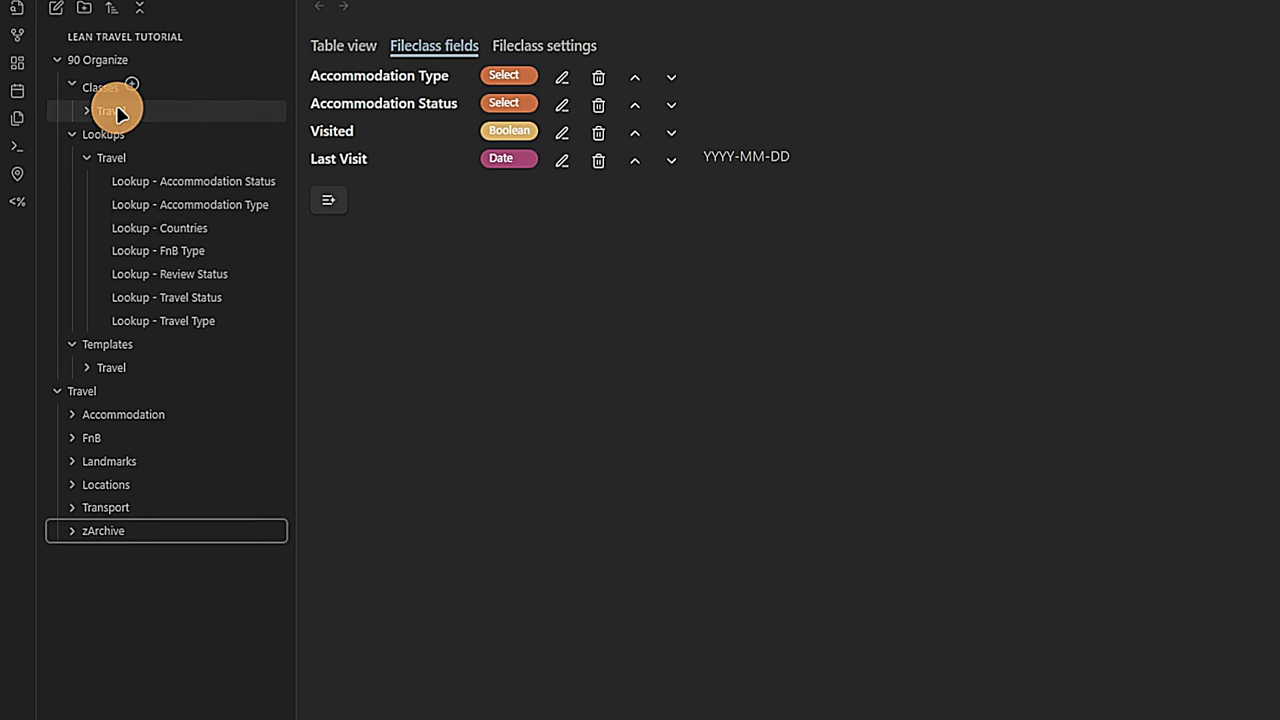
click(88, 111)
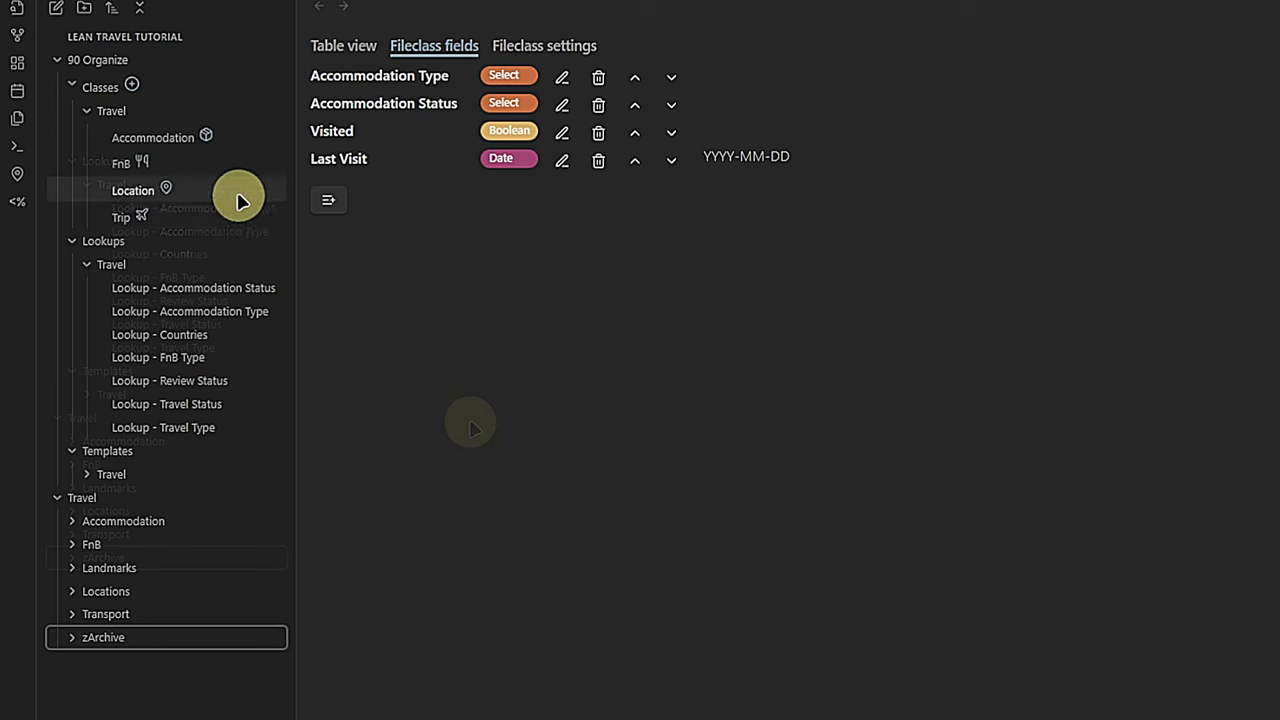
Review the FnB fileClass settings and field list, including the options of its FnB Type field.
click(142, 163)
click(529, 46)
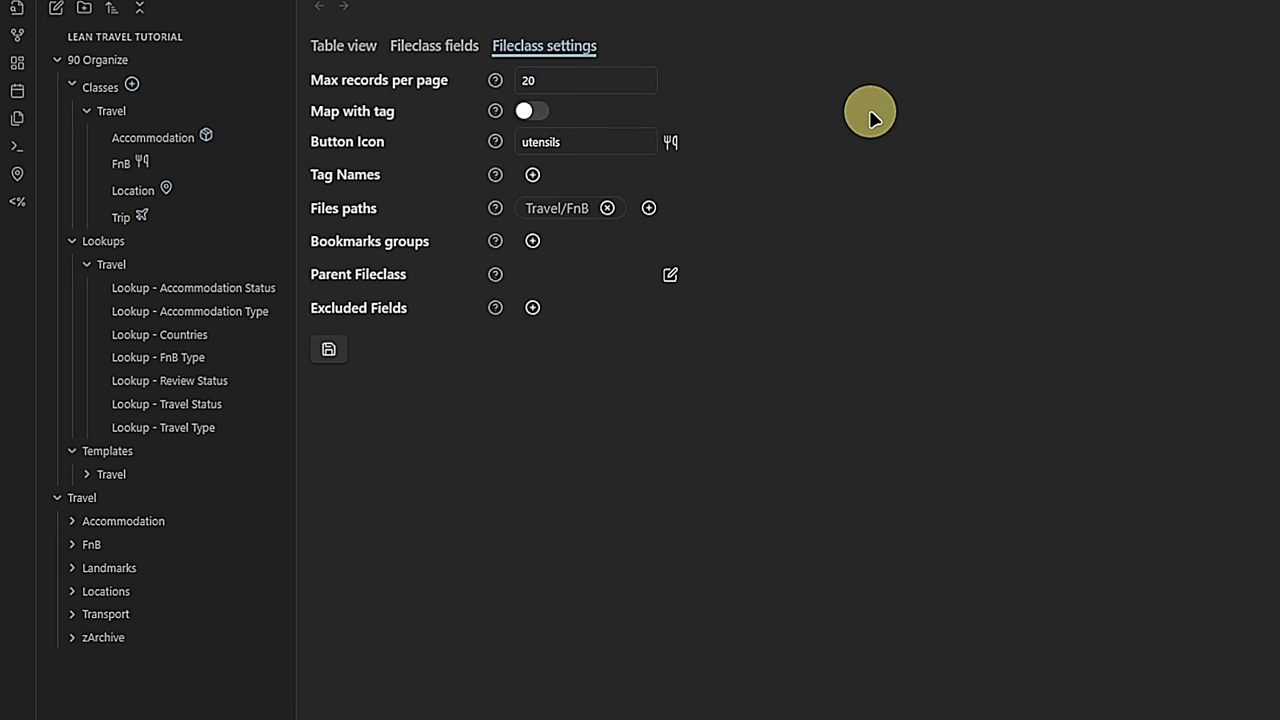
click(440, 46)
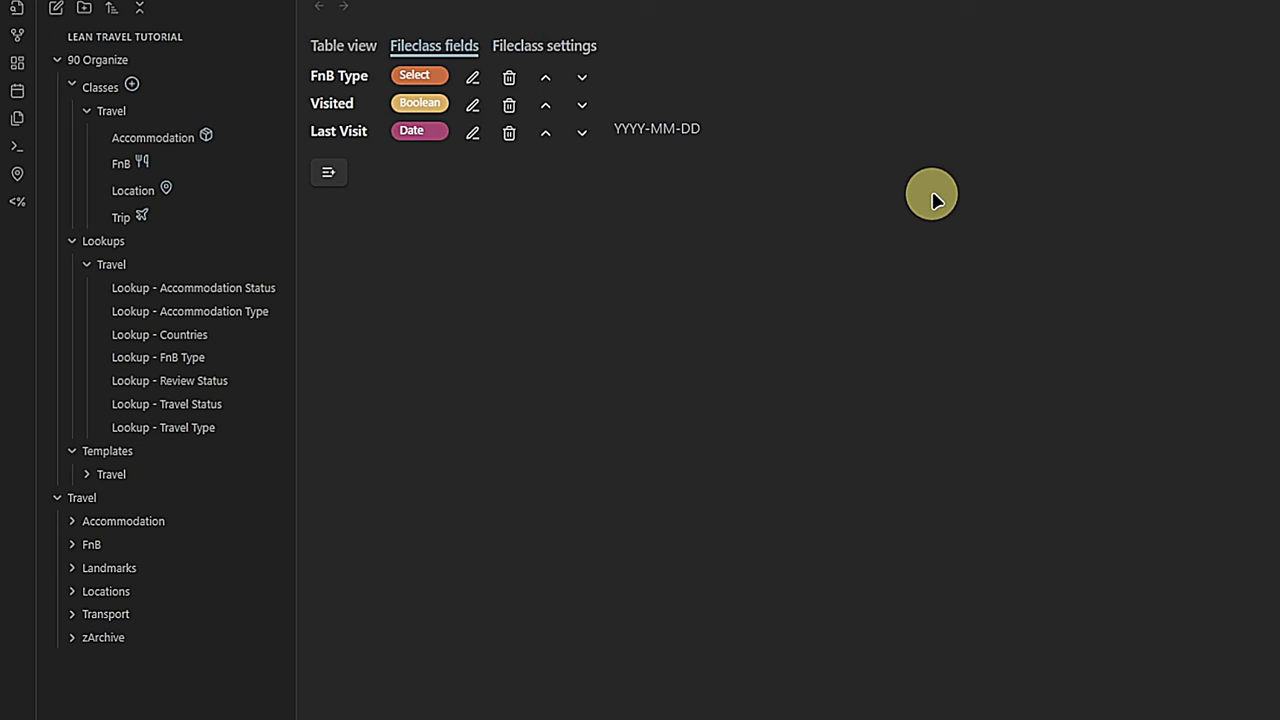
click(473, 78)
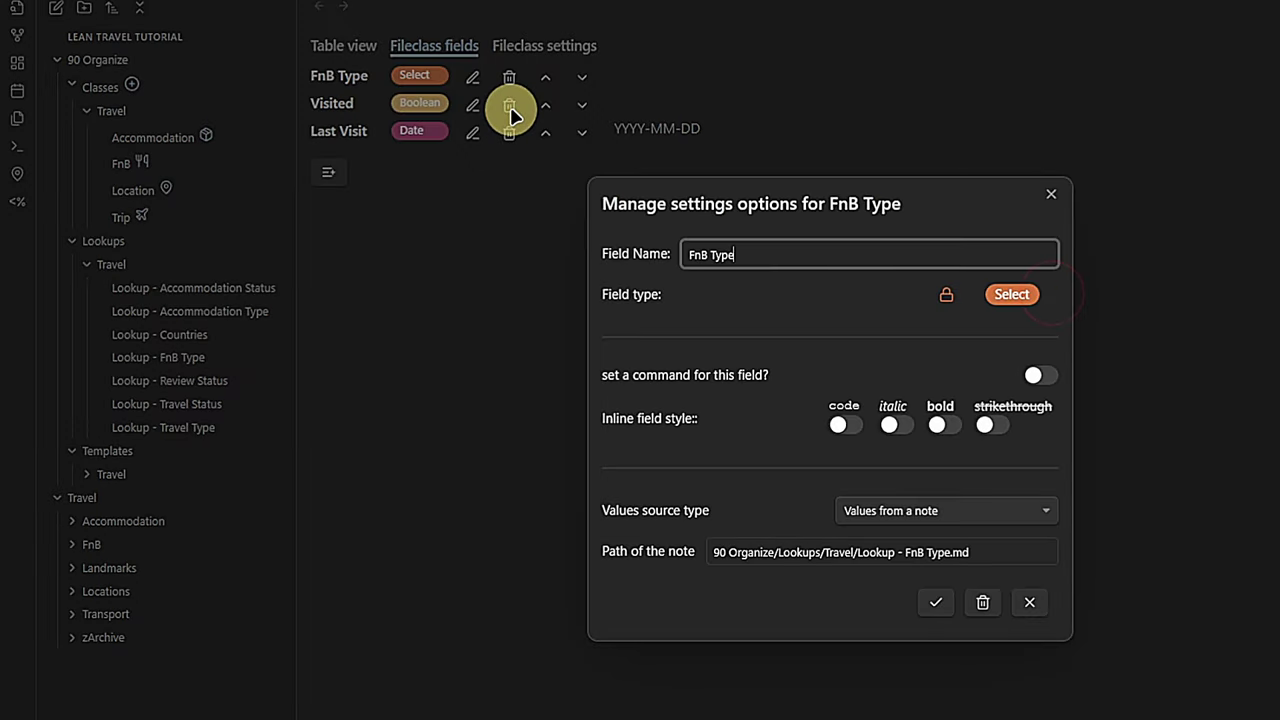
click(1051, 194)
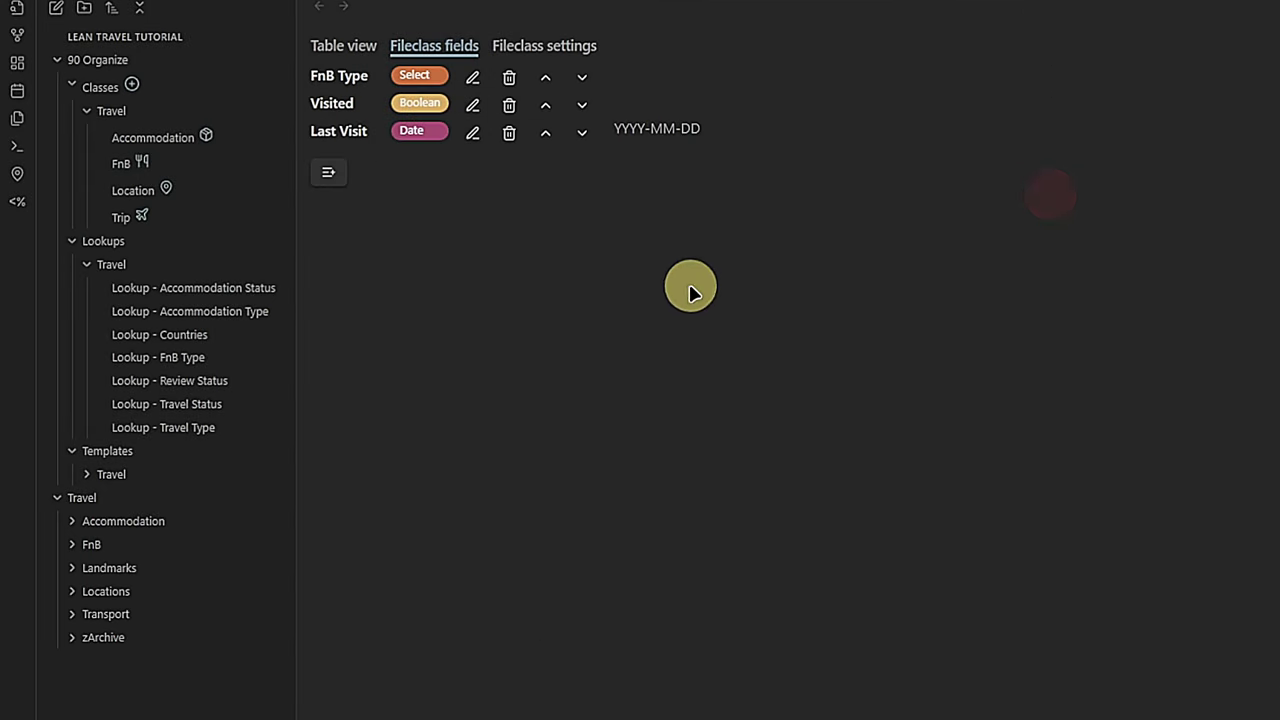
Review the settings and field lists of the Location and Trip fileClasses.
click(166, 192)
click(531, 47)
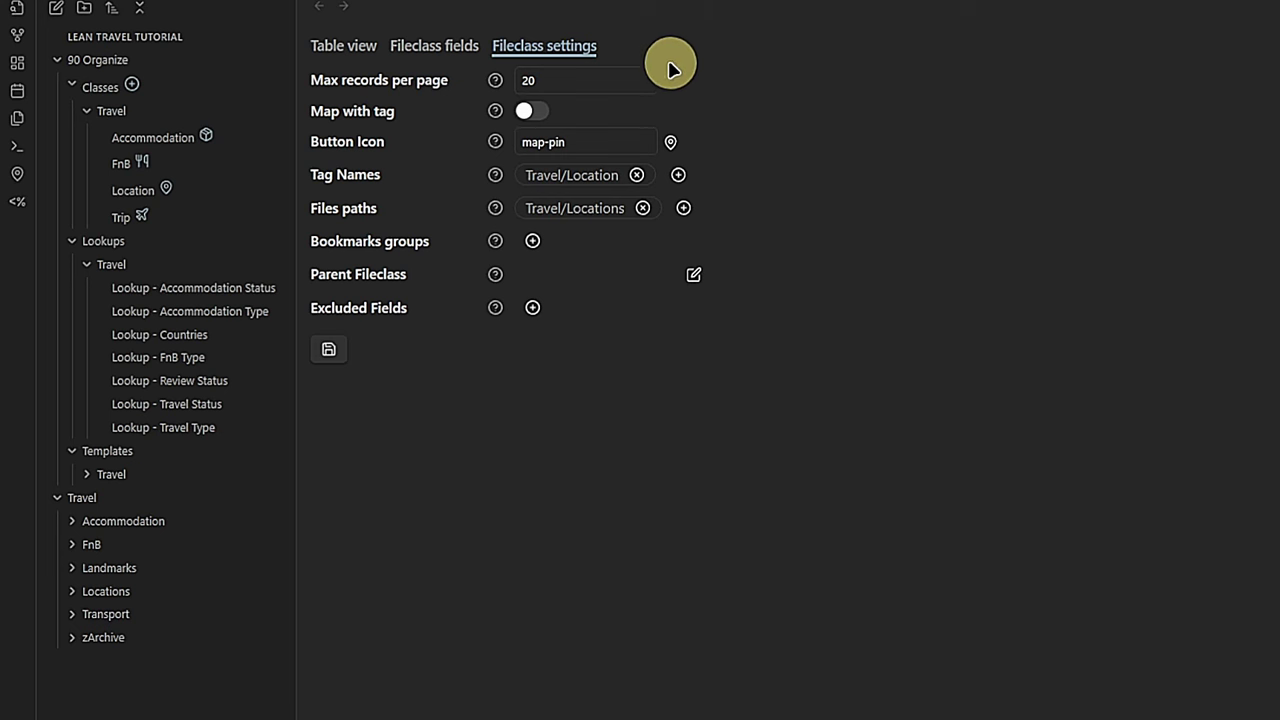
click(432, 45)
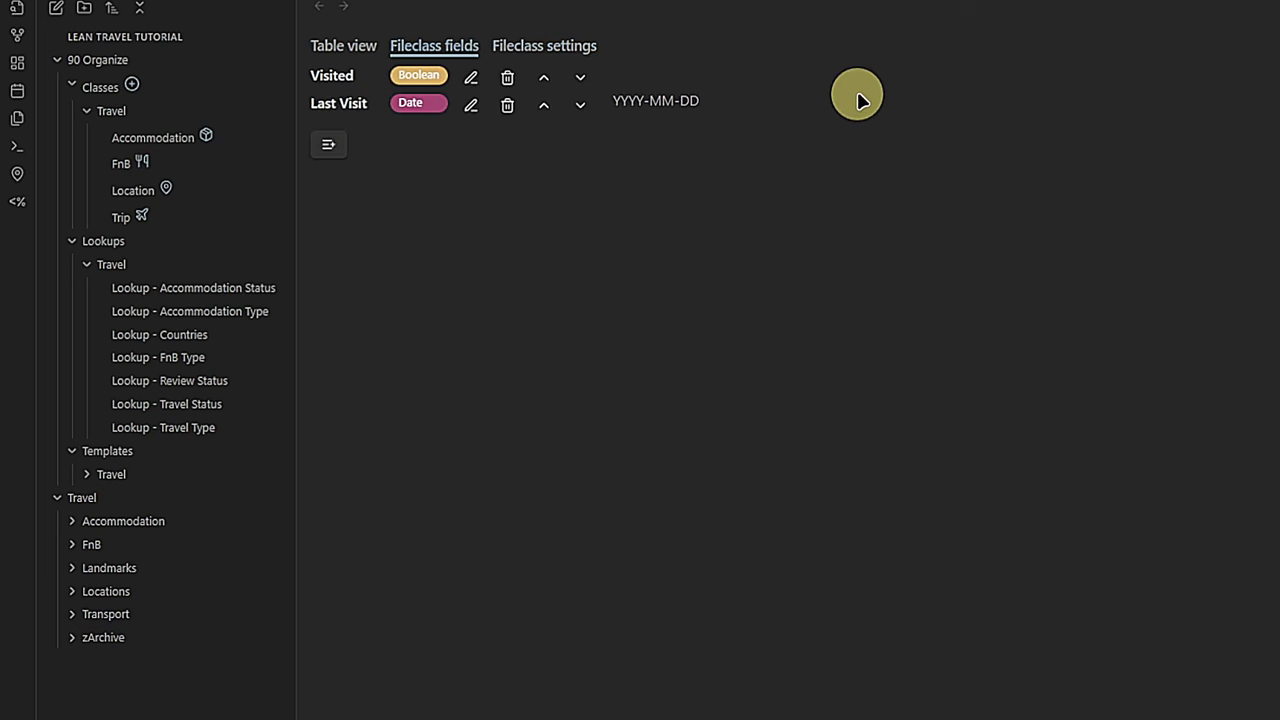
click(140, 217)
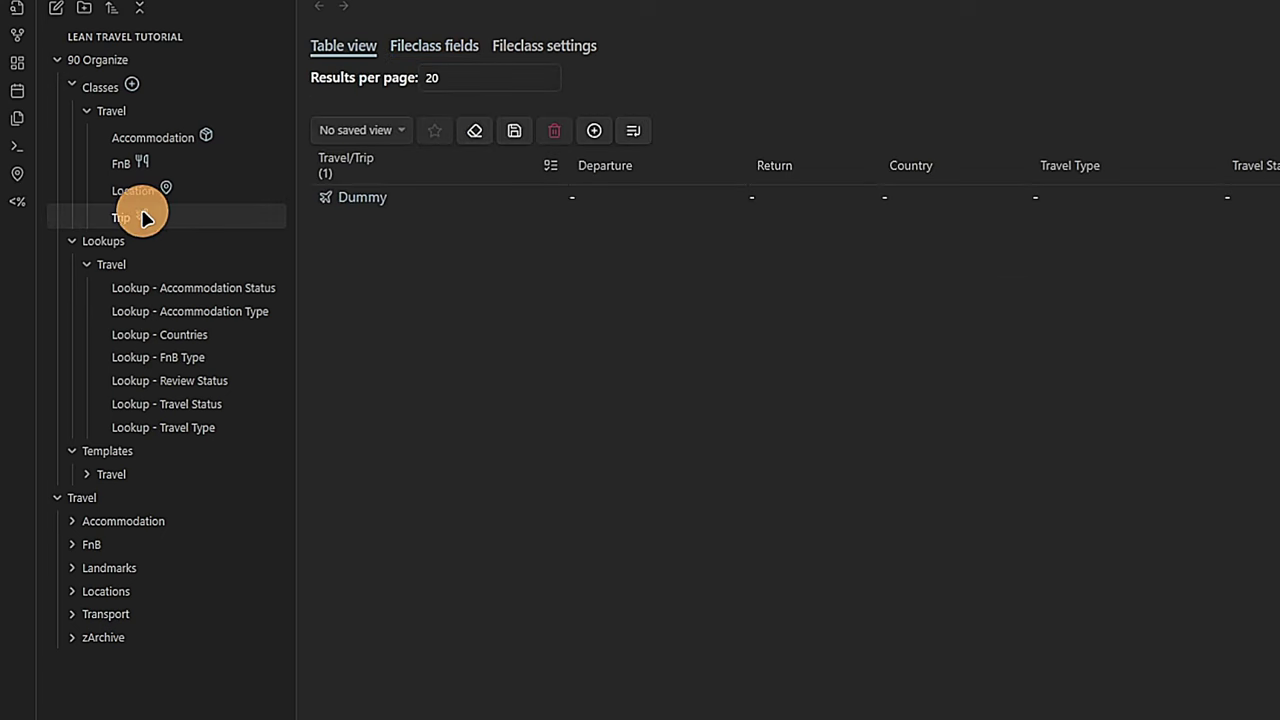
click(545, 46)
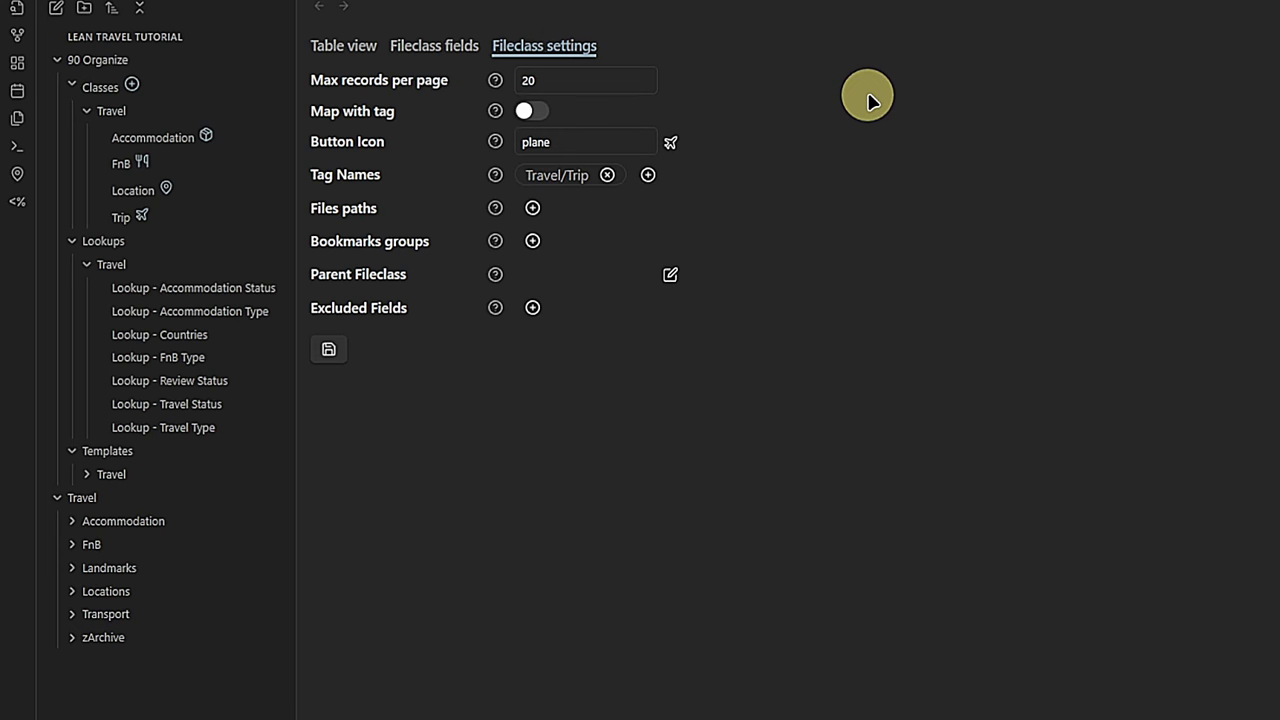
click(441, 46)
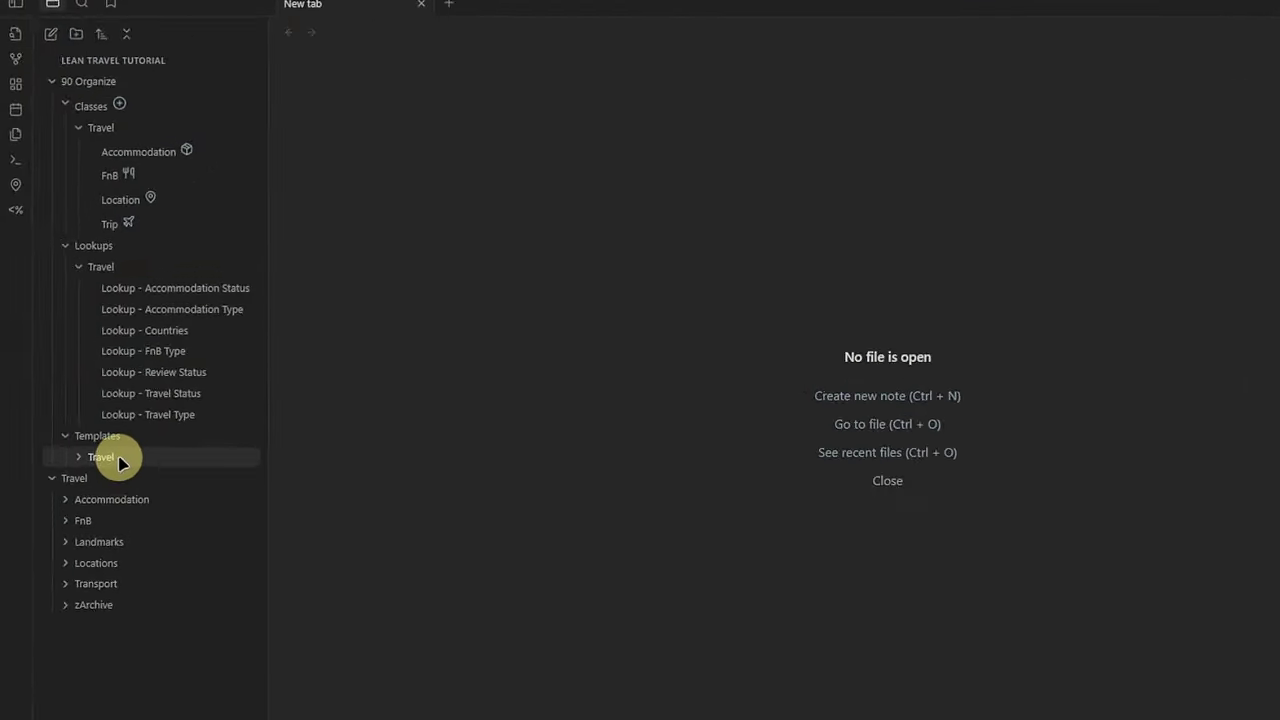
Create a note named Template - Accommodation in the Templates/Travel folder and expand that folder.
right_click(118, 462)
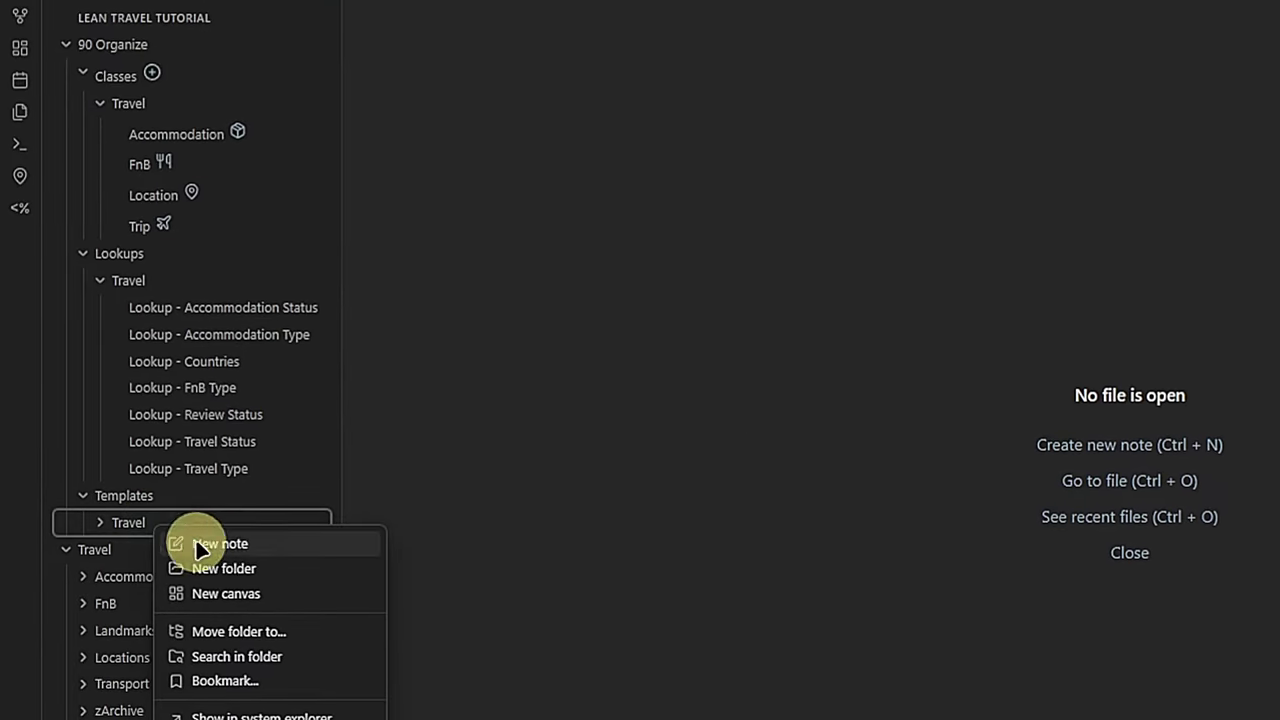
click(172, 473)
text(Template - Accommodation)
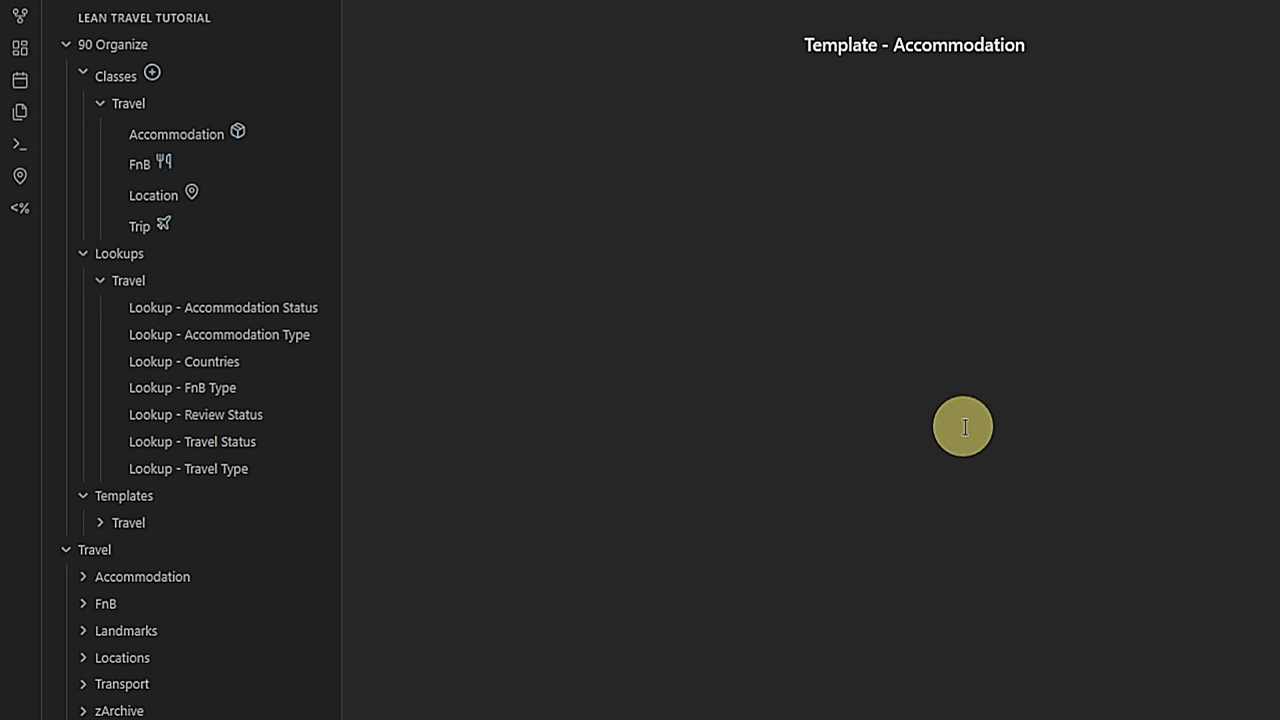
click(102, 522)
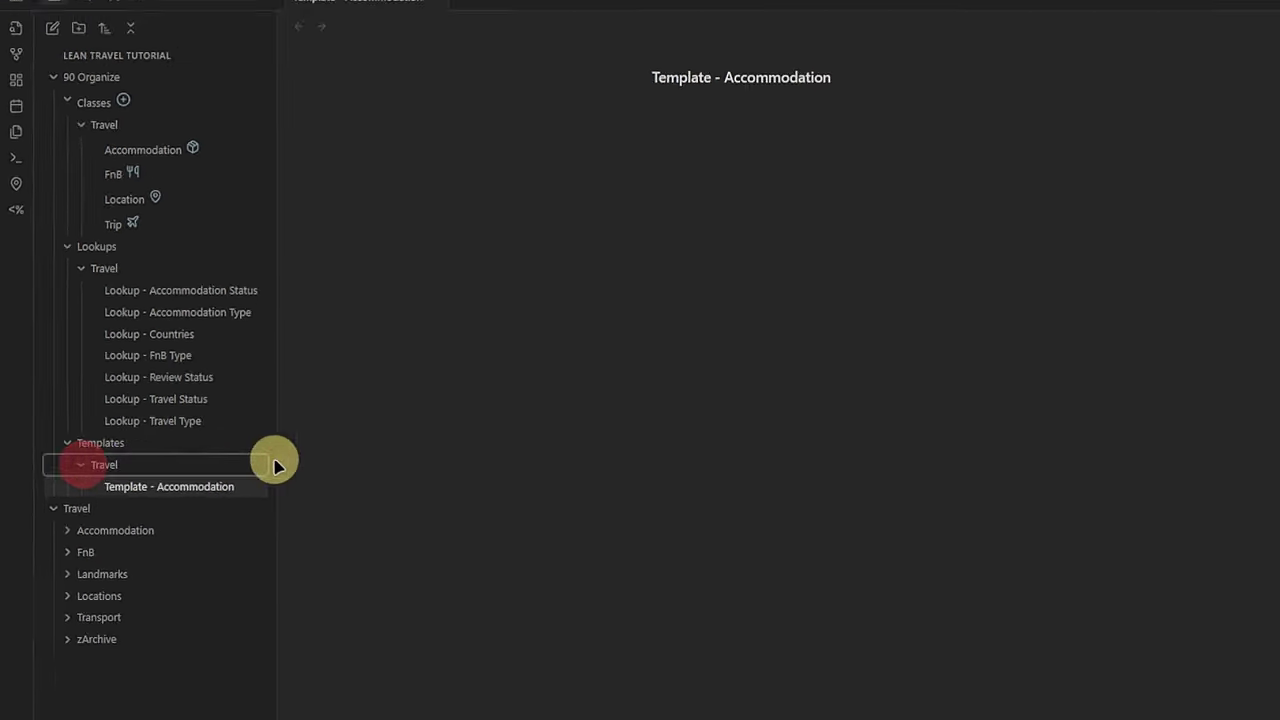
Open a second copy of Template - Accommodation in a side-by-side split and switch that copy to reading view.
ctrl+click(172, 490)
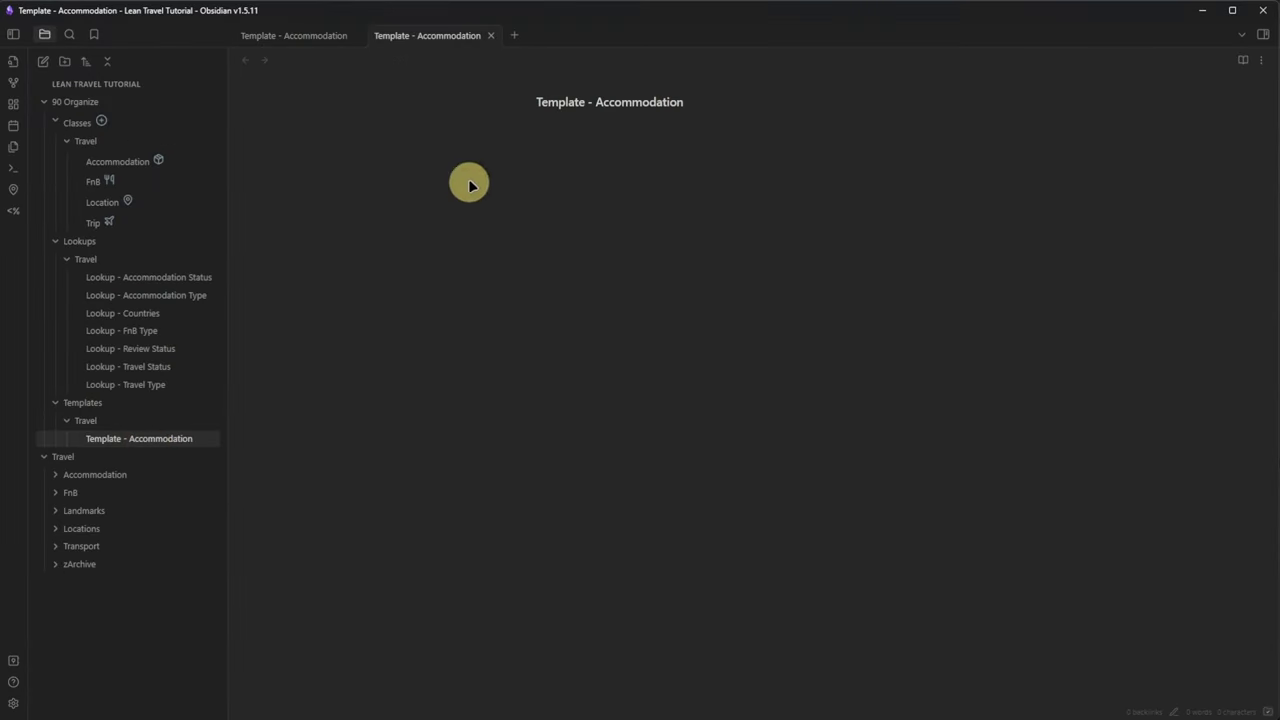
drag(449, 40, 990, 248)
click(1261, 60)
click(1183, 99)
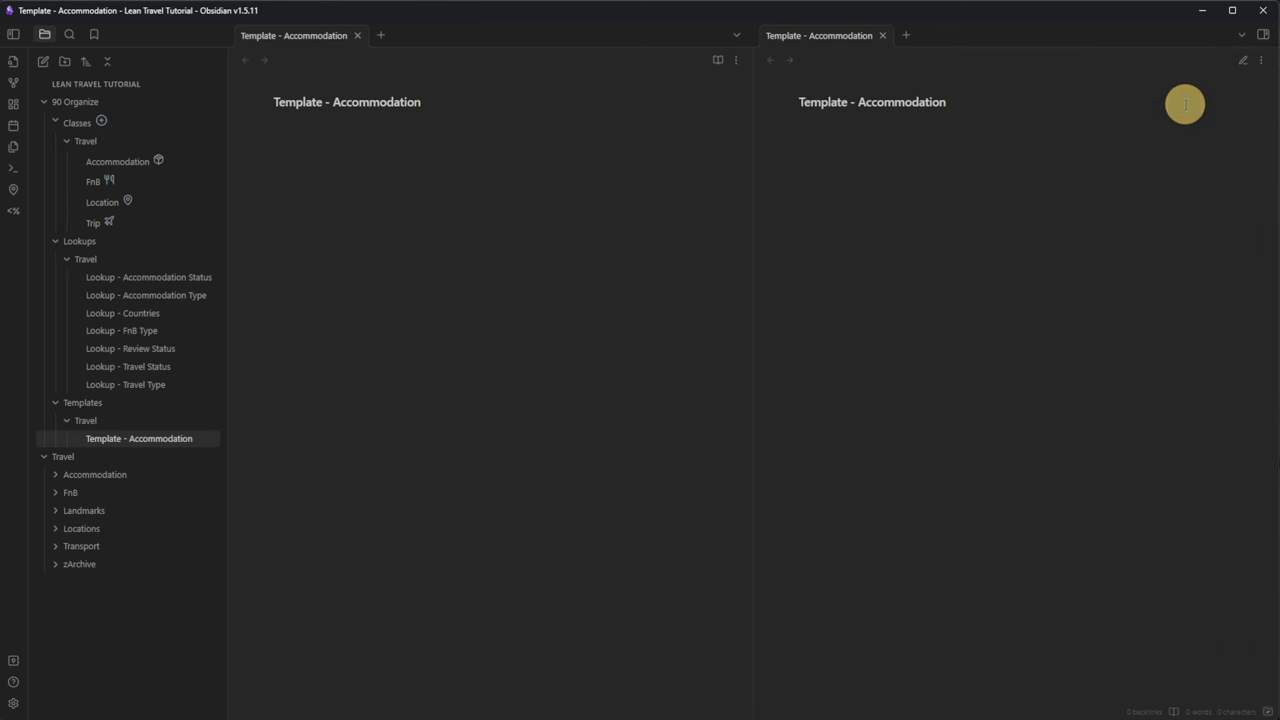
Insert the Templater title-prompt script, the Location, Accommodation Type, Accommodation Status, Visited: false, Last Visit and tags: Travel/Accommodation properties, and the title heading into the template.
click(570, 350)
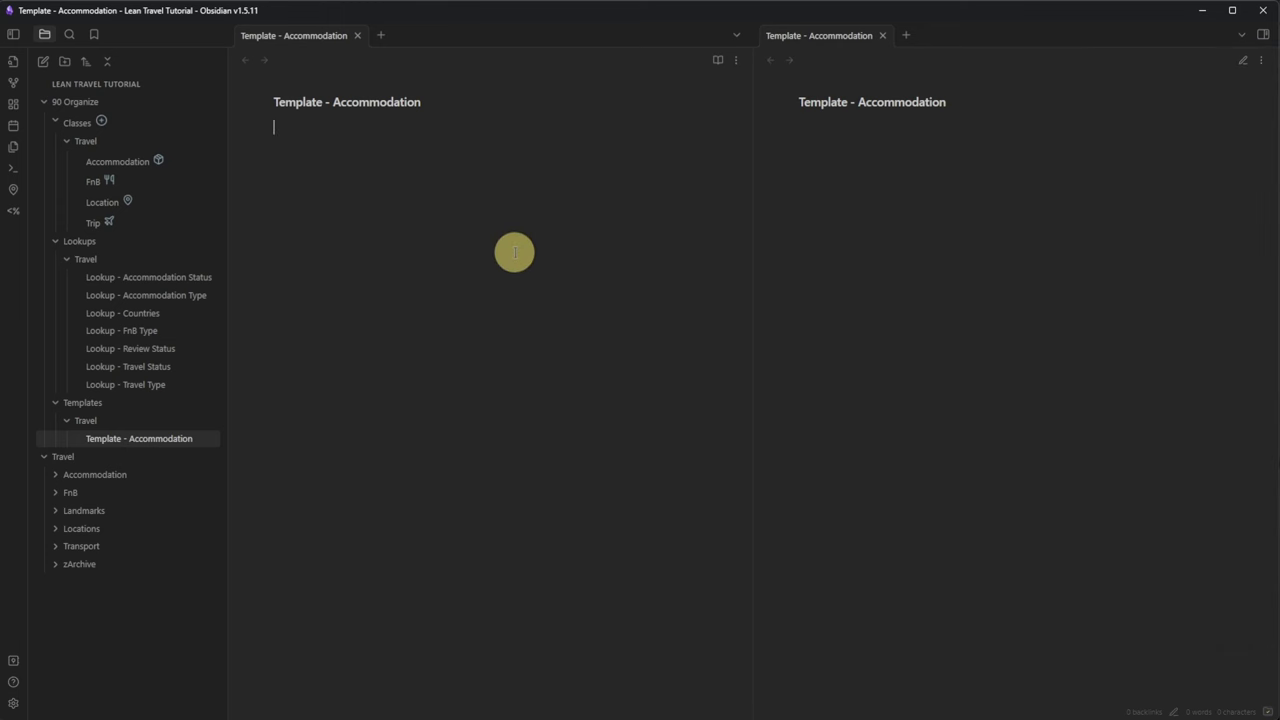
text(<%* let title = tp.file.title if (title.startsWith("Untitled")) { 	title = await tp.system.prompt("Title"); 	await tp.file.rename(title); }  tR += "---" %> Location: Accommodation Type: Accommodation Status: Visited: false Last Visit: tags: Travel/Accommodation ---  # <%* tR += title %>)
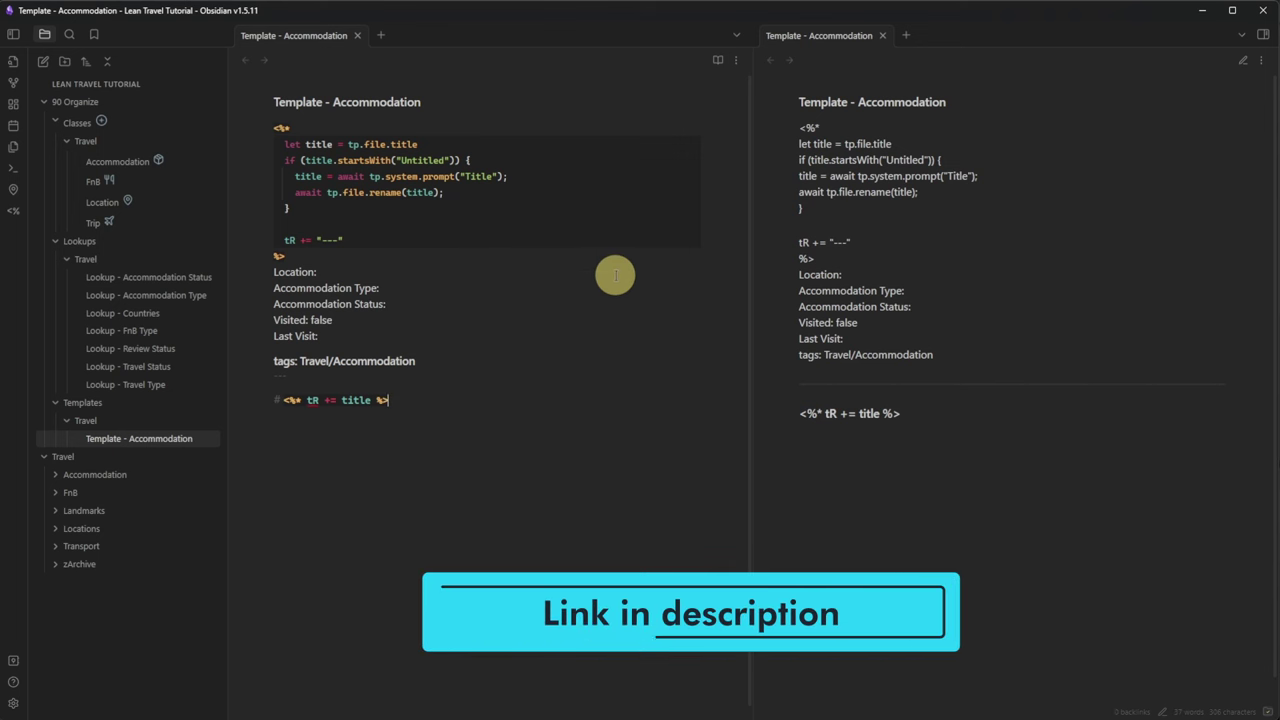
Add a Contact block with five emoji lines and a Stay block with Check-in: and Check-out: lines below the title heading.
key(Return)
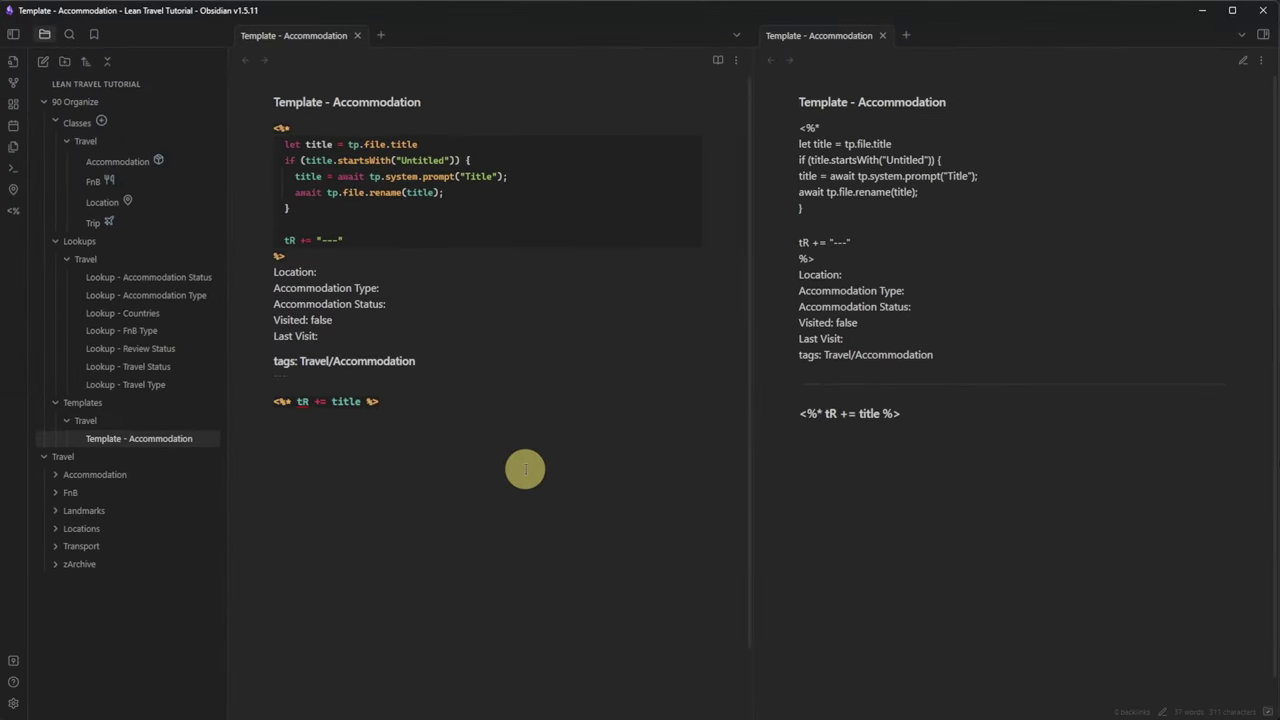
text(Contact)
text(👤 🏨 📱 🌐 📨)
key(Return)
key(super+v)
key(Down)
key(Return)
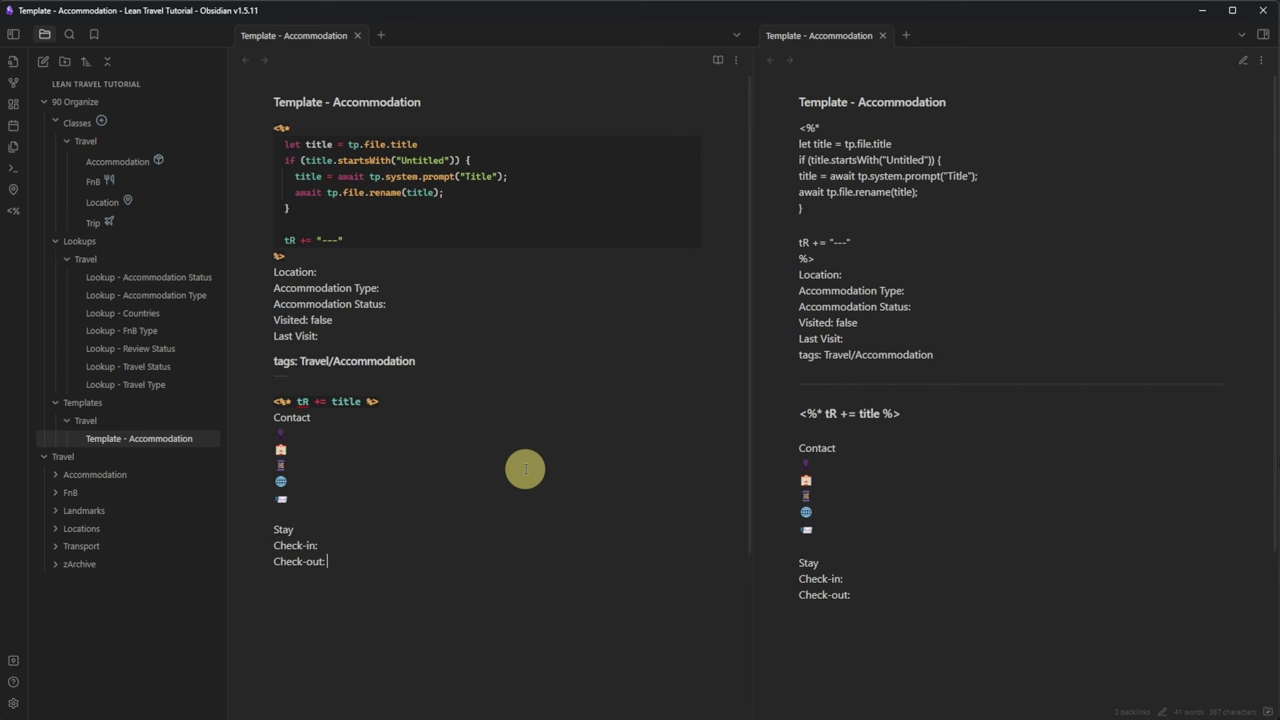
key(Return)
Wrap the Contact and Stay blocks in a NOTE callout.
drag(333, 563, 258, 427)
key(ctrl+p)
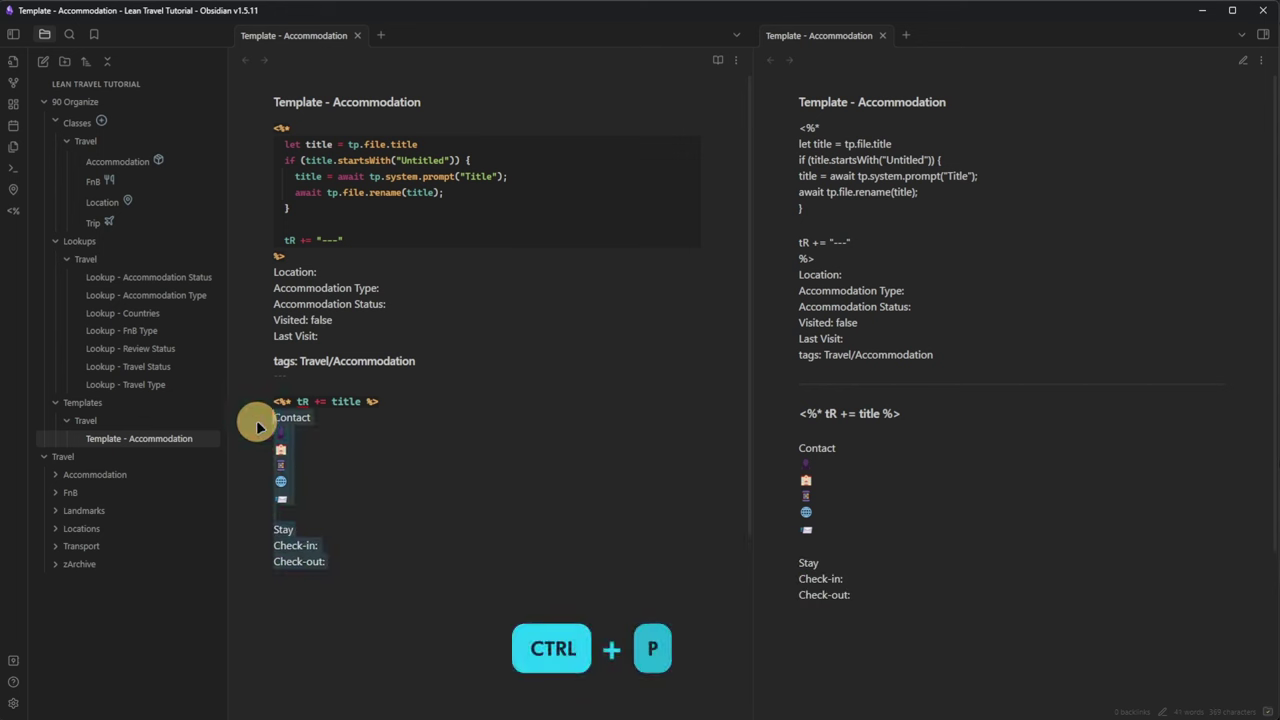
text(inser)
key(Down)
key(Return)
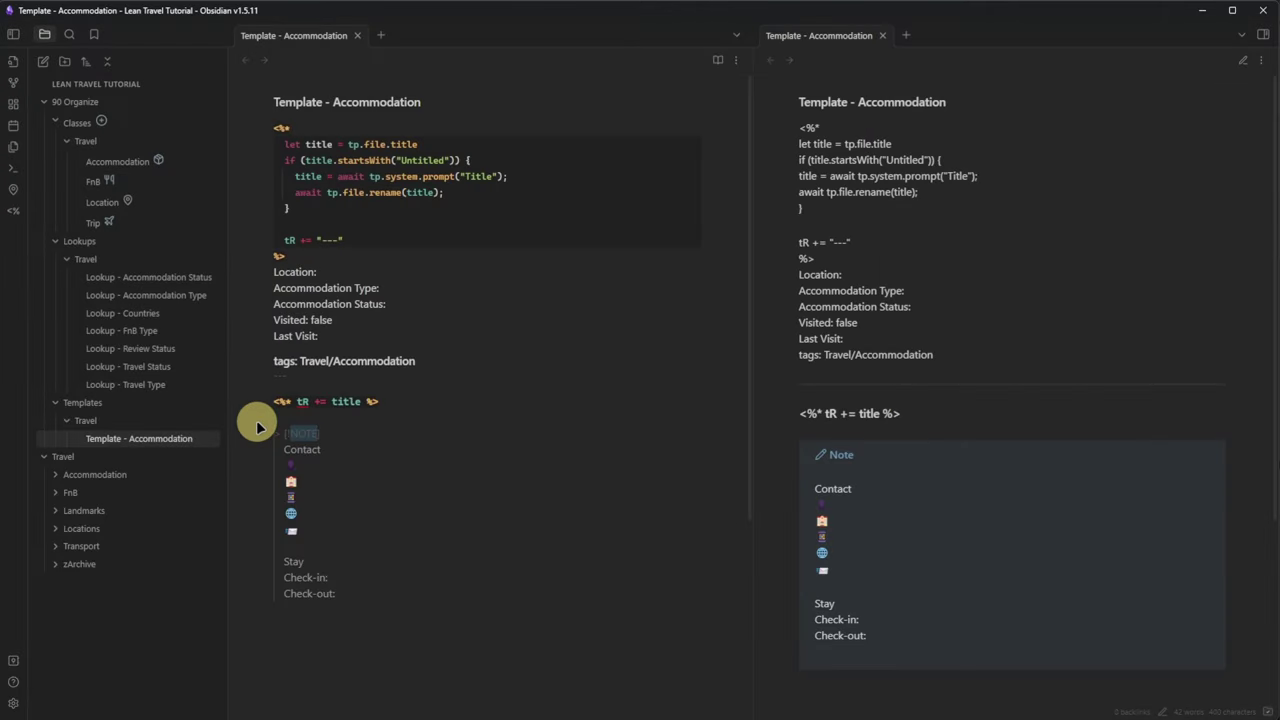
Nest the NOTE callout inside an outer callout of type multi-column.
drag(366, 588, 258, 430)
key(ctrl+p)
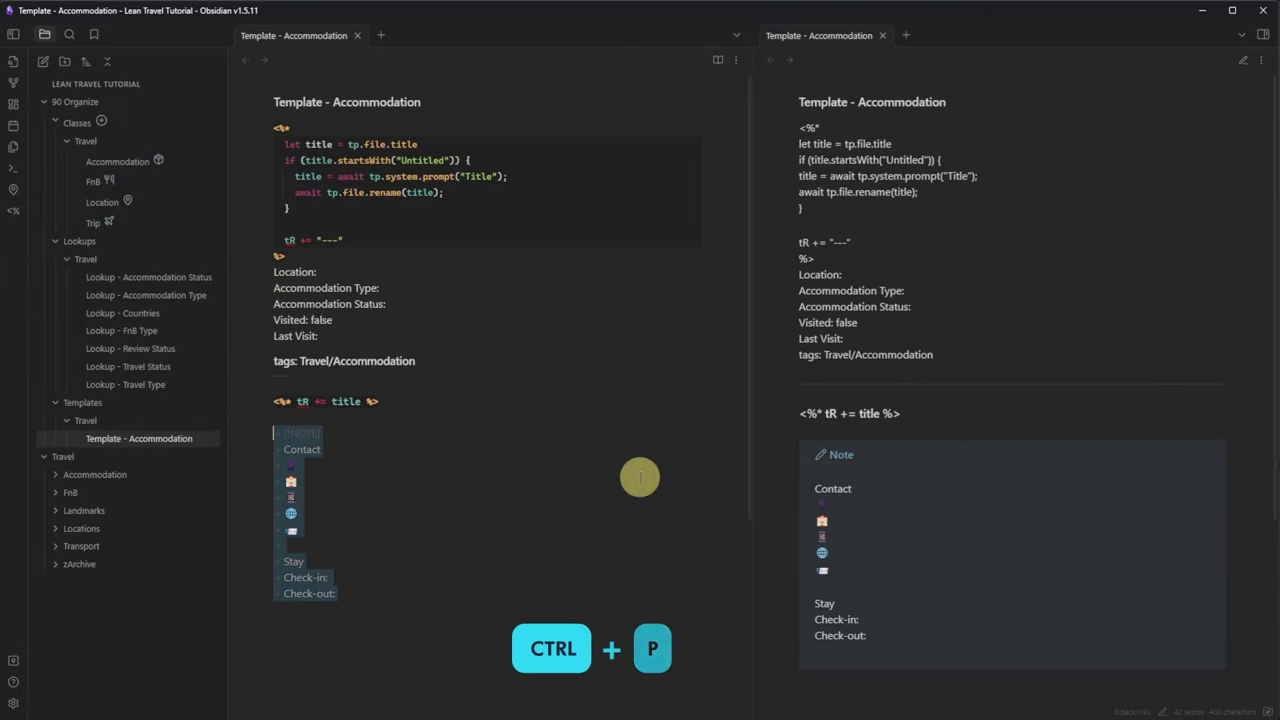
text(inser c)
key(Return)
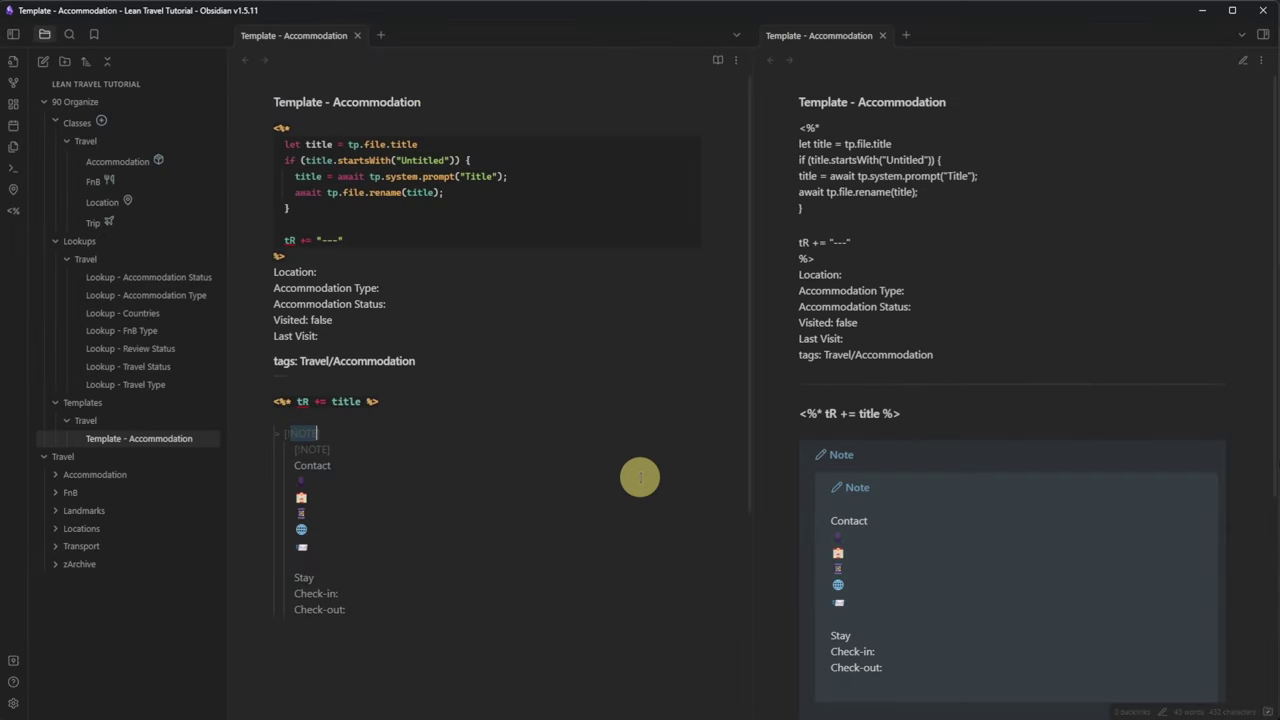
text(multi-column)
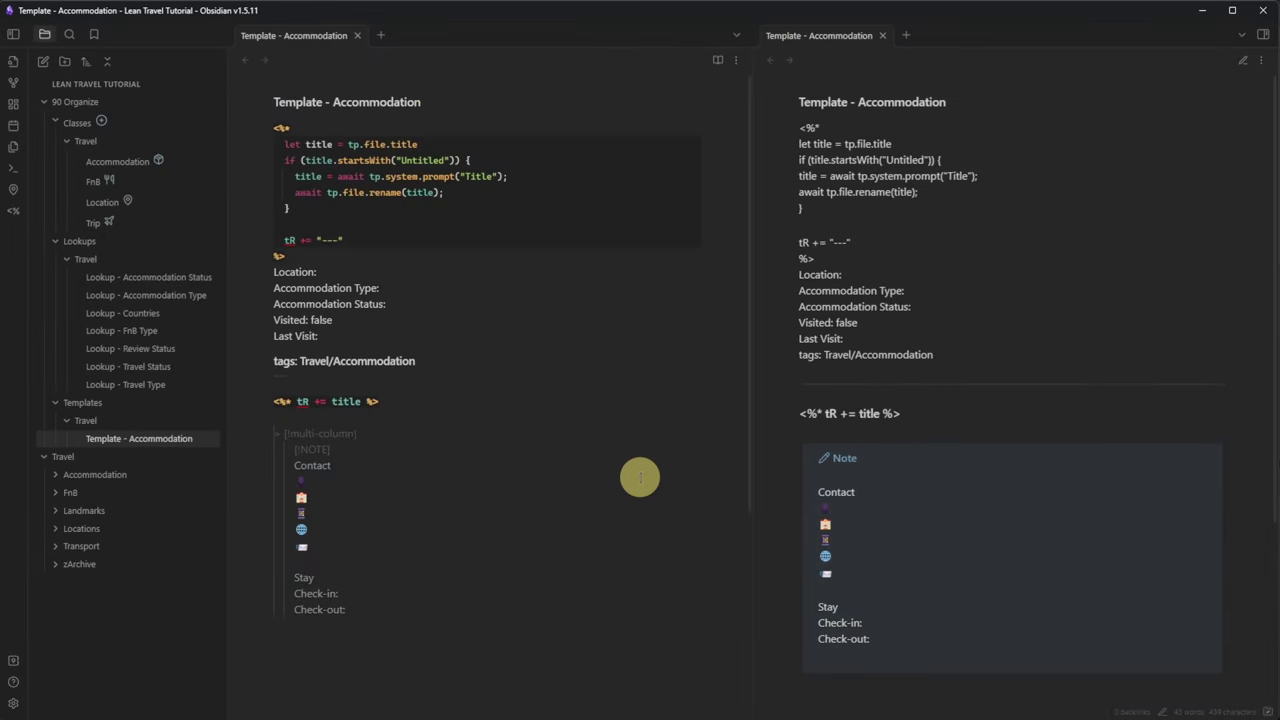
Turn Contact and Stay into the titles of two separate nested IMPORTANT callouts inside the multi-column callout.
key(Down)
text(IMPORTANT)
key(Down)
key(Down)
key(Down)
key(BackSpace)
text([!IMPORT)
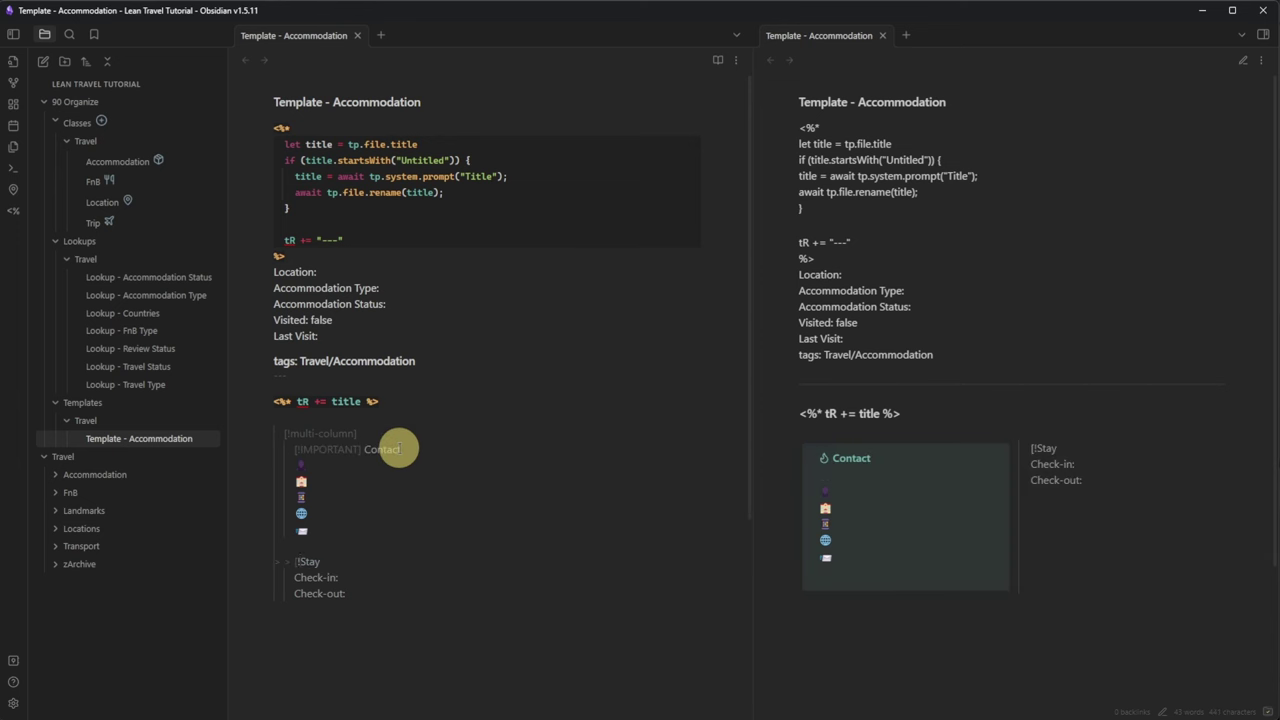
text(ANT])
Add the headings Considerations, Short Review, Long Review and Related Trips below the callouts.
click(359, 612)
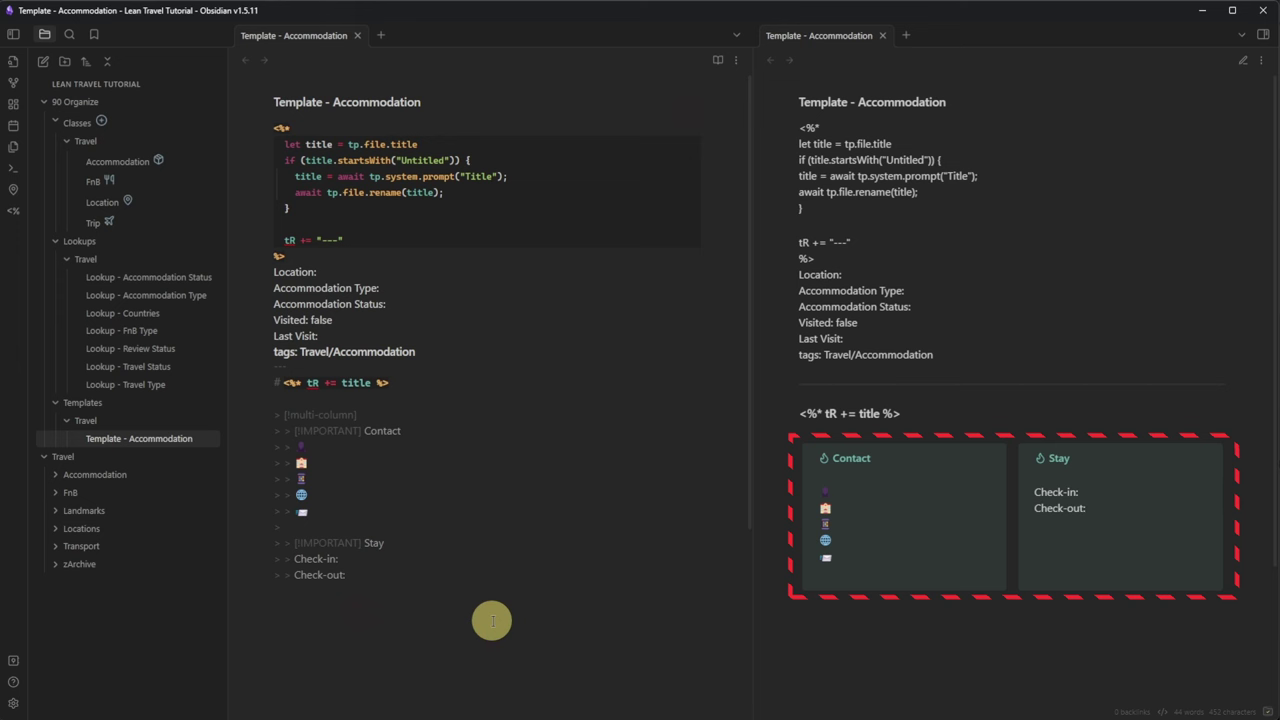
text(# Considerations)
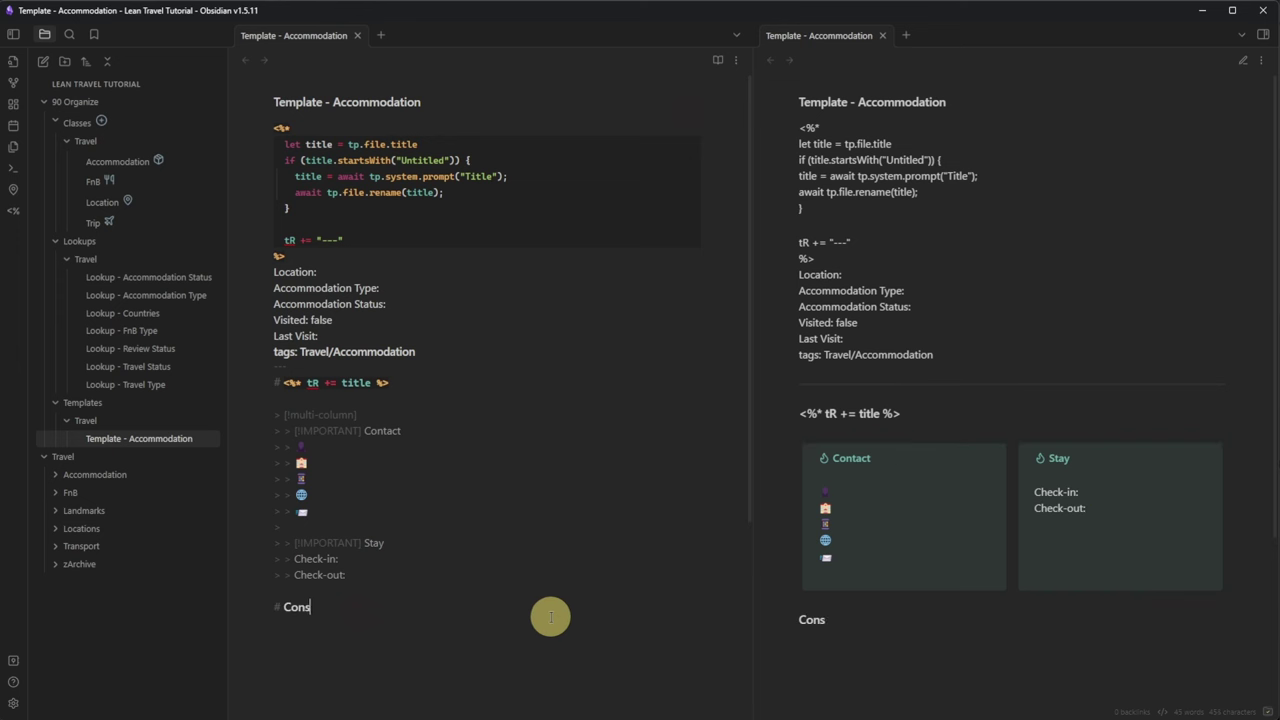
key(Return)
text(# Short Review)
key(Return)
text(#l)
key(BackSpace)
text(Long Review)
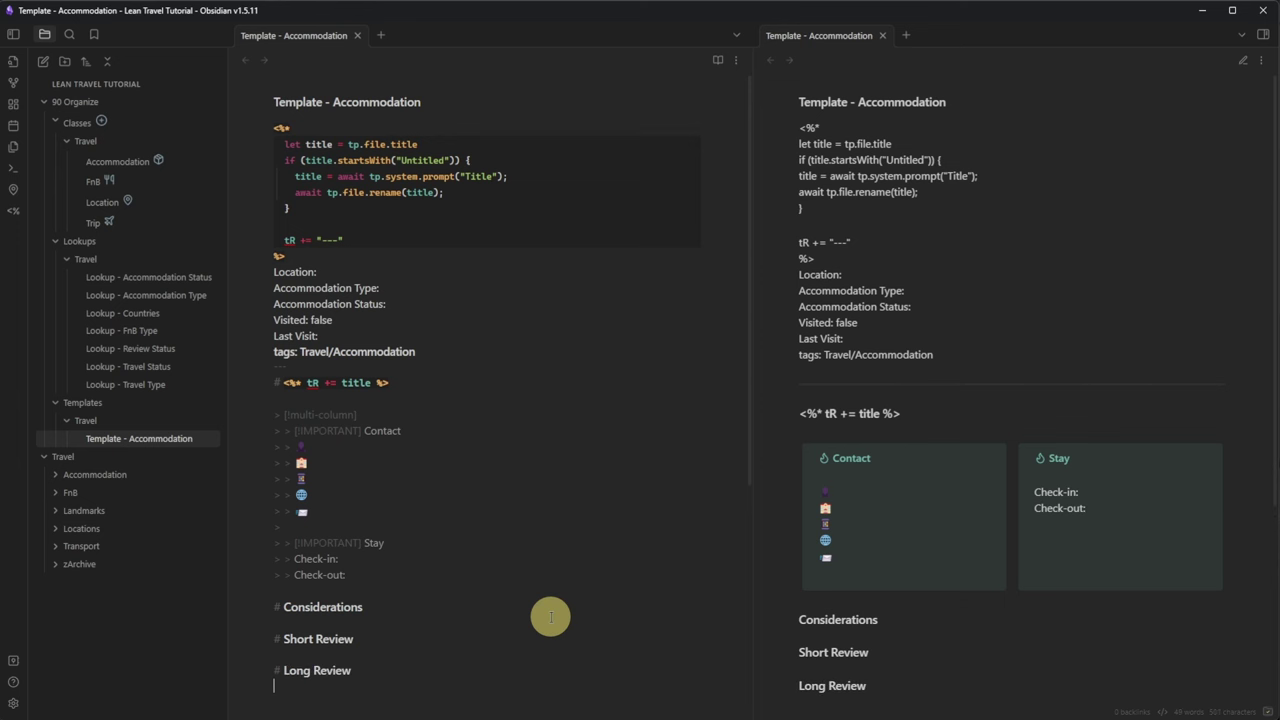
key(Return)
text(# Related Trips)
Add the inline fields Rating:: and Summary:: under the Short Review heading.
key(Up)
key(Up)
key(Up)
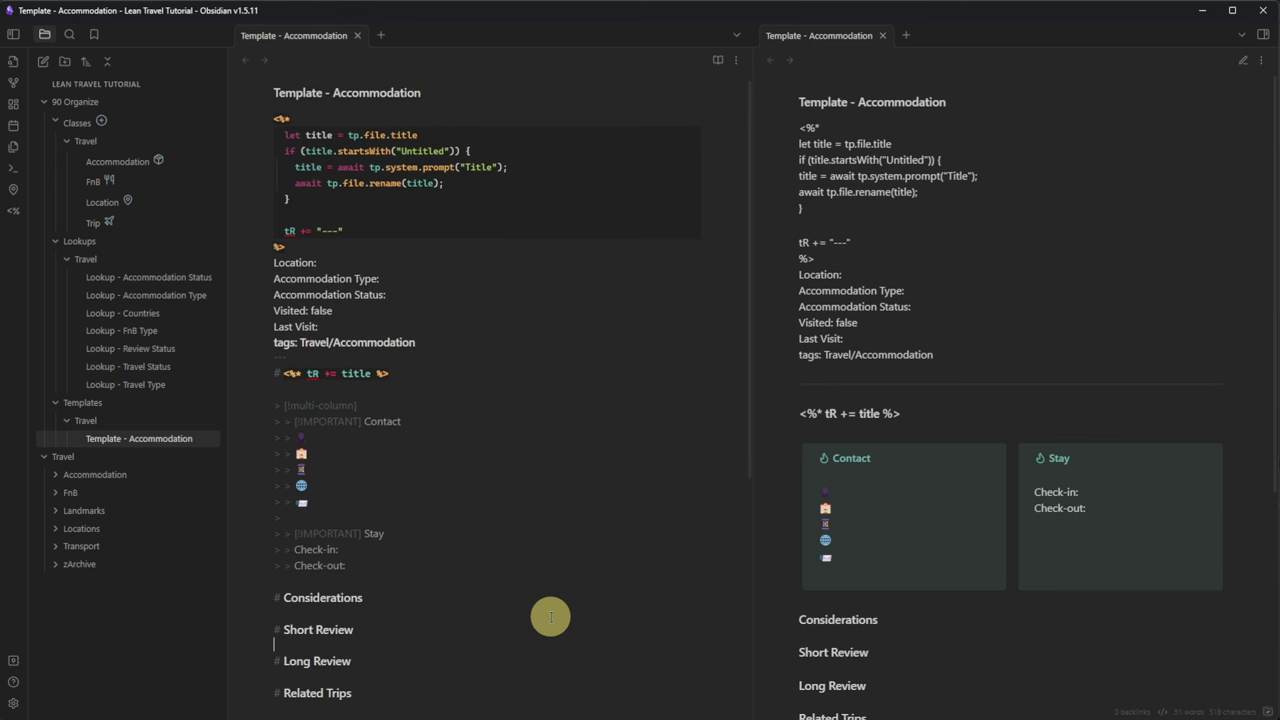
text(Rating::)
key(Return)
text(Summary::)
key(Return)
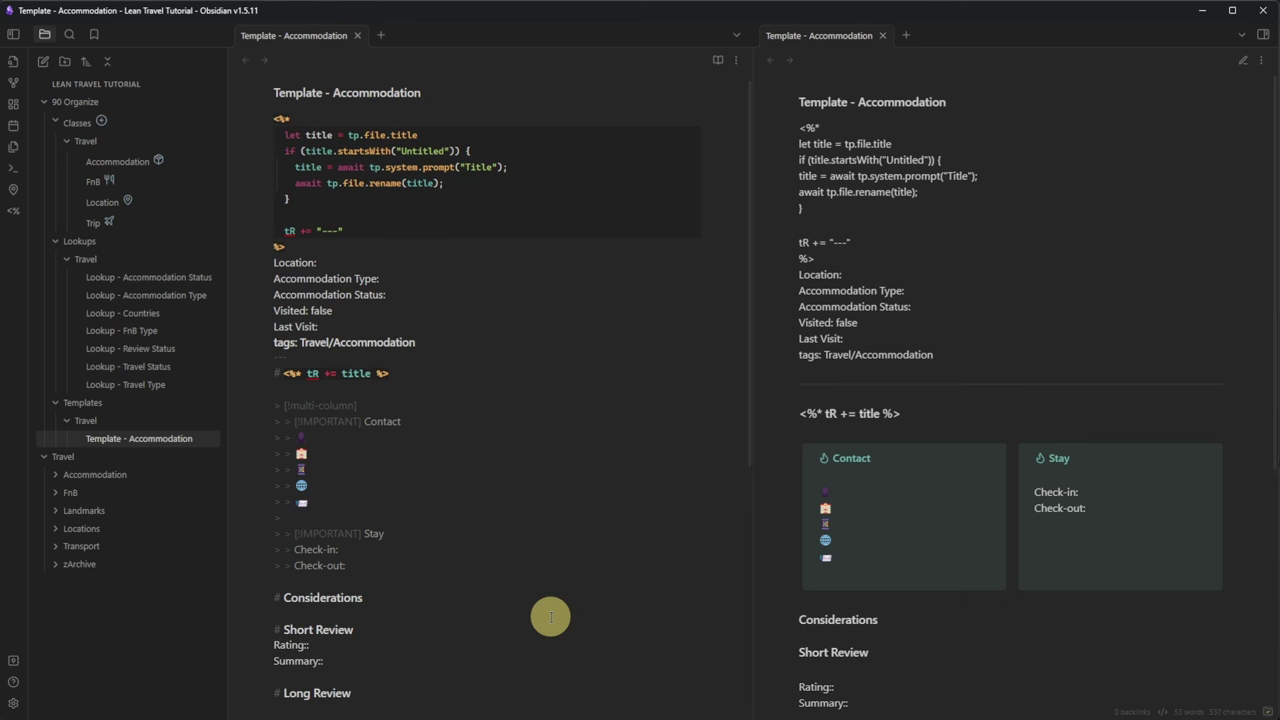
Add a Dataview block under Related Trips: TABLE WITHOUT ID file.inlinks AS Trips FROM "Travel" WHERE file.name = this.file.name.
scroll(550, 617, down, 3)
scroll(940, 474, down, 3)
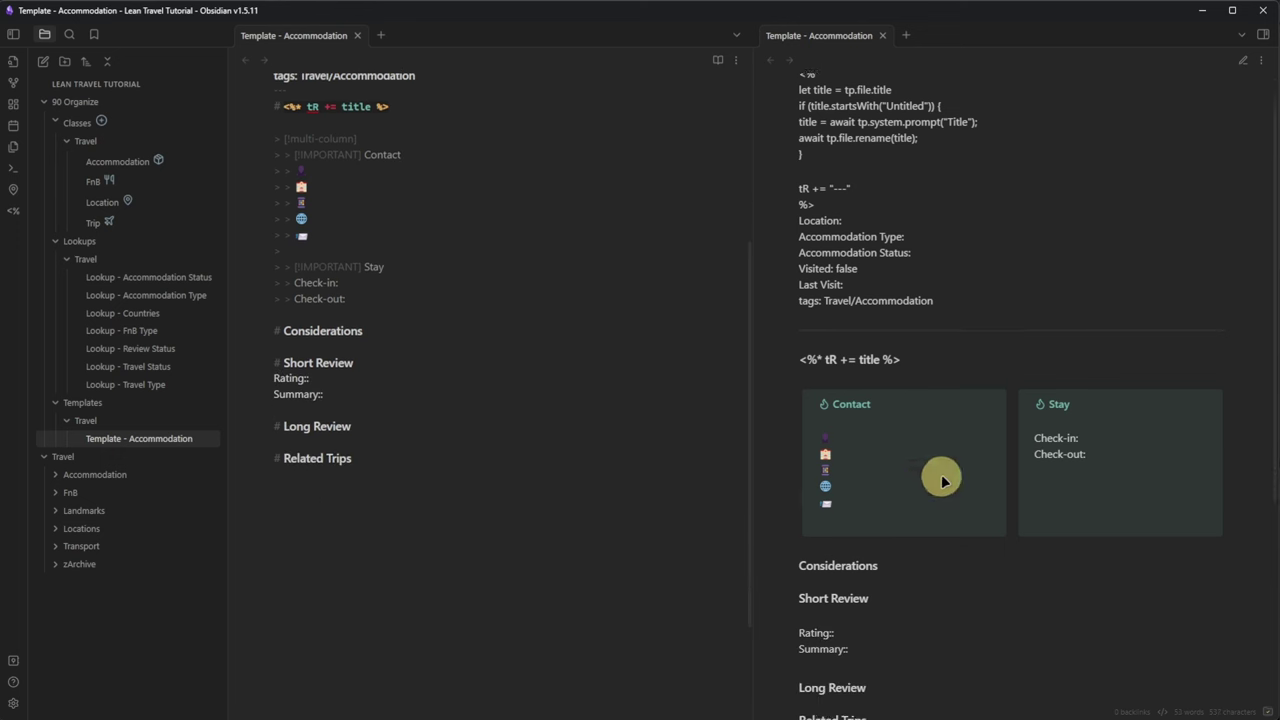
click(501, 505)
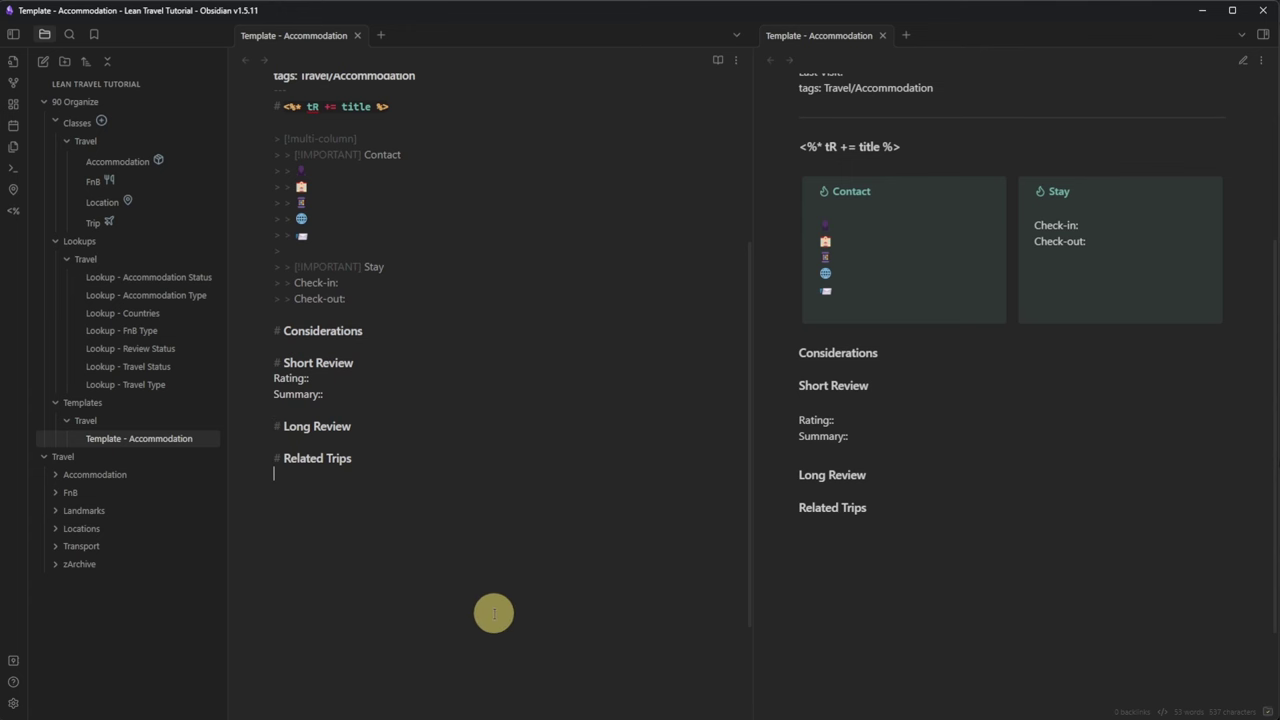
text(```dataview TABLE WITHOUT ID file.inlinks AS Trips FROM "Travel" WHERE file.name = this.file.name ```)
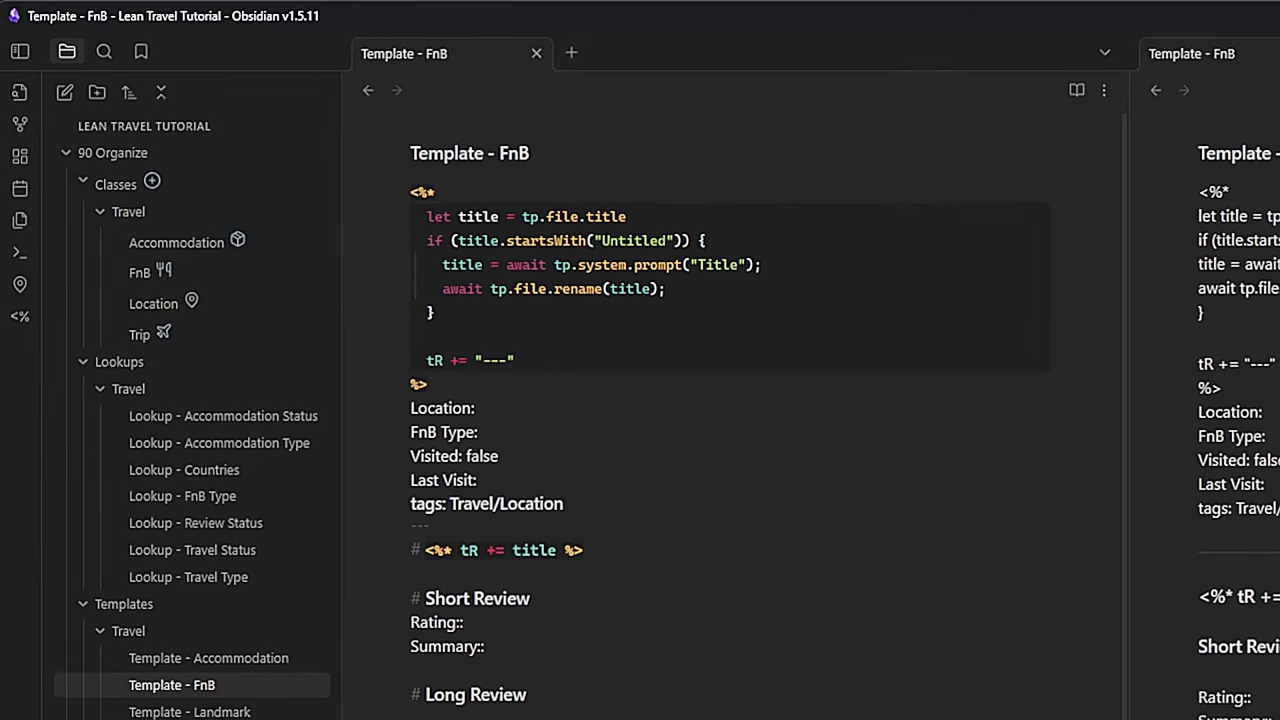
Review the Location, Visited, Last Visit and tags properties in the FnB template.
click(386, 408)
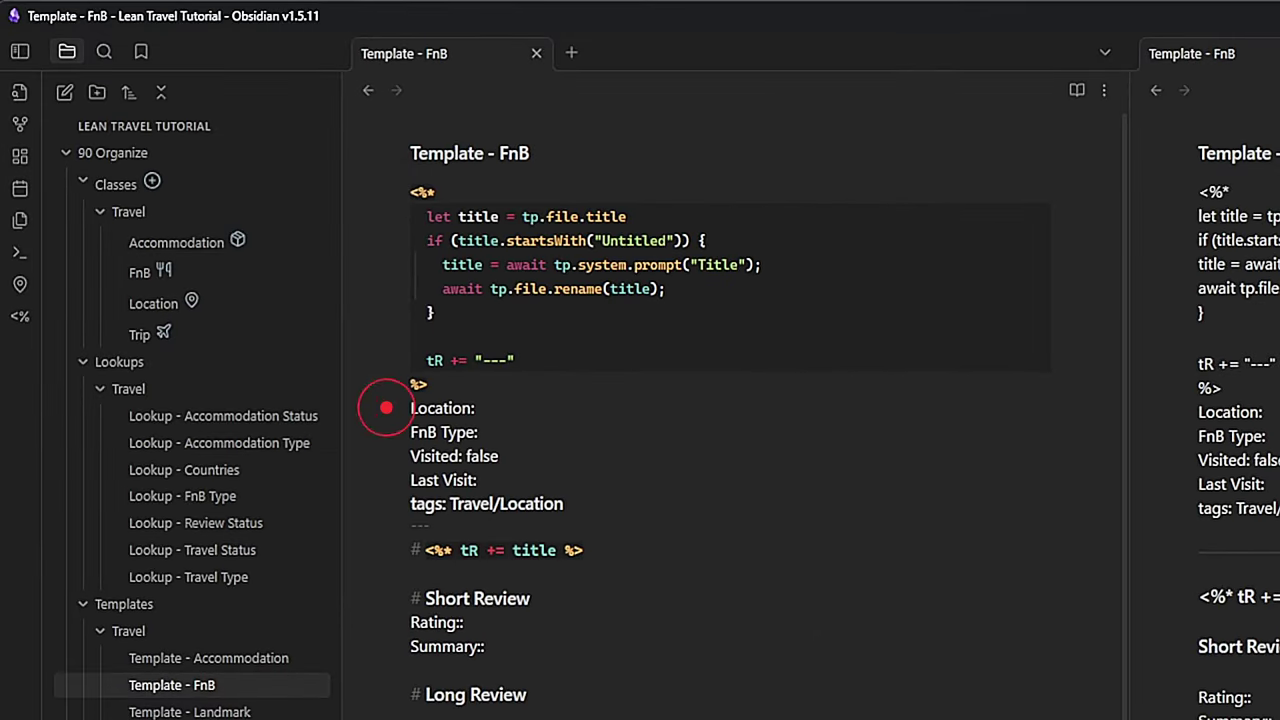
click(386, 455)
click(386, 480)
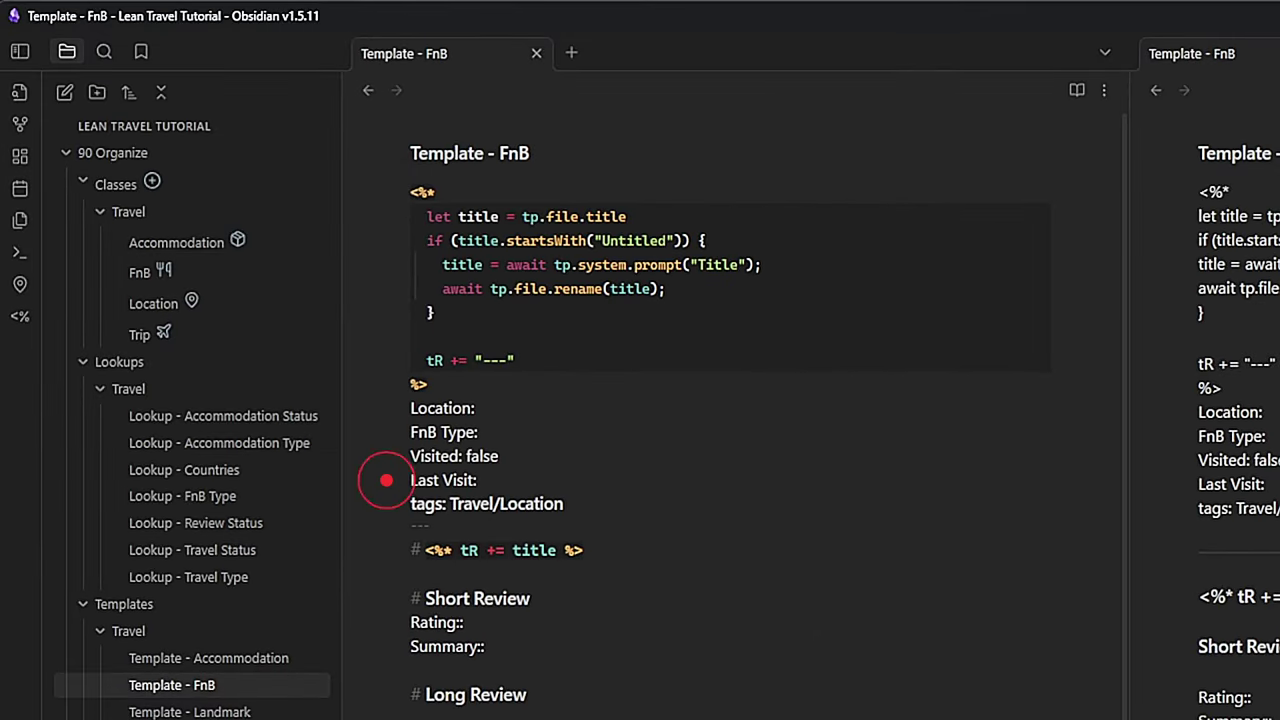
click(386, 504)
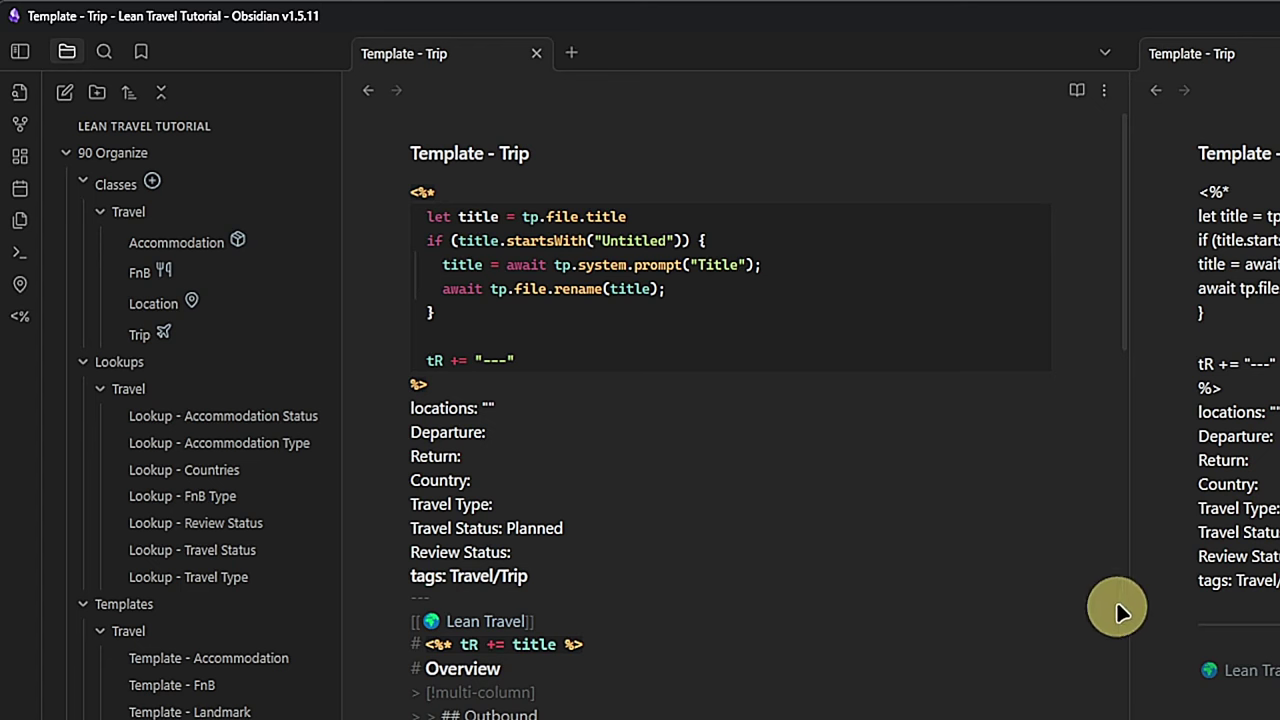
Examine the Trip template's overview, dataviewjs map block, transport headings and the callouts with QuickAdd buttons.
drag(1121, 251, 1121, 363)
click(391, 138)
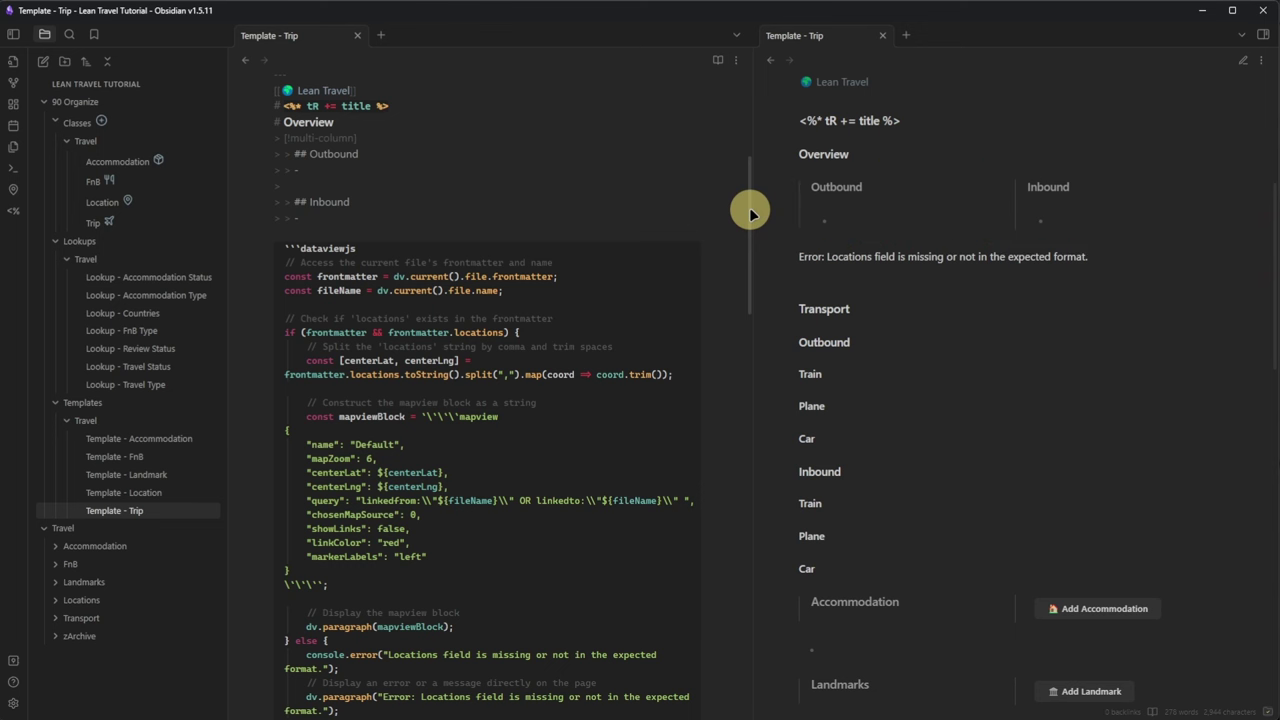
drag(750, 213, 763, 257)
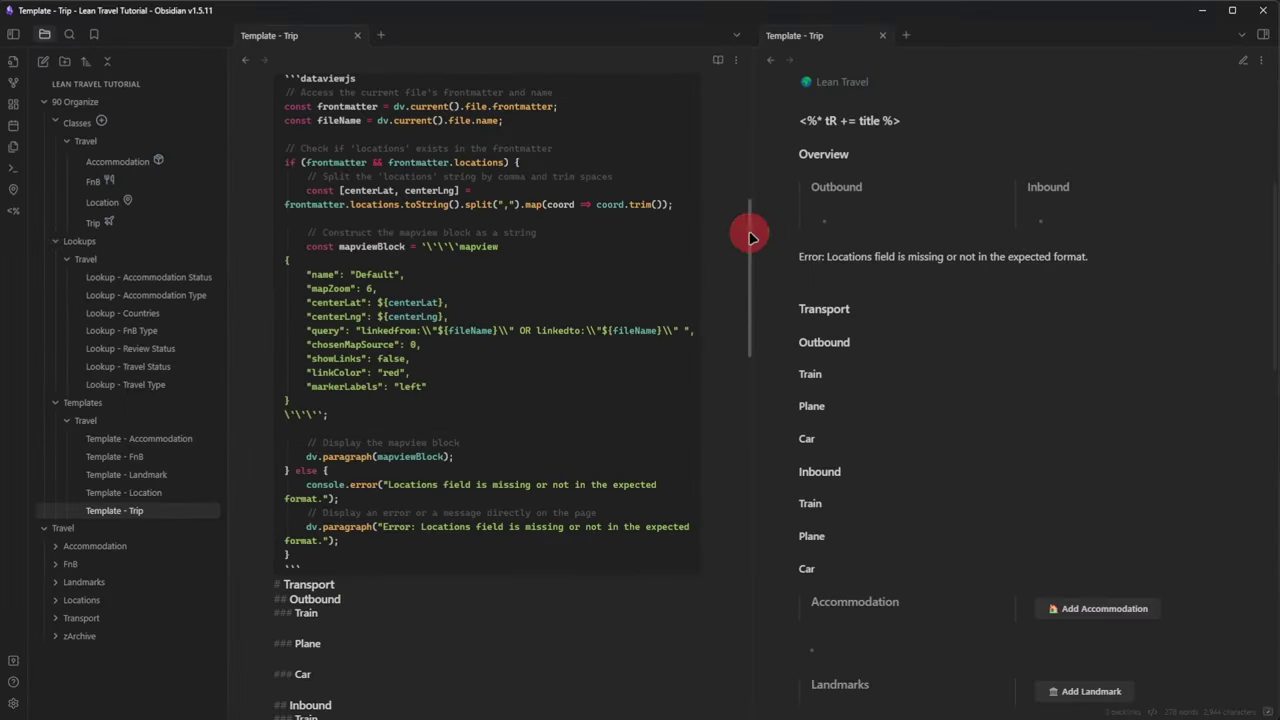
drag(751, 237, 765, 364)
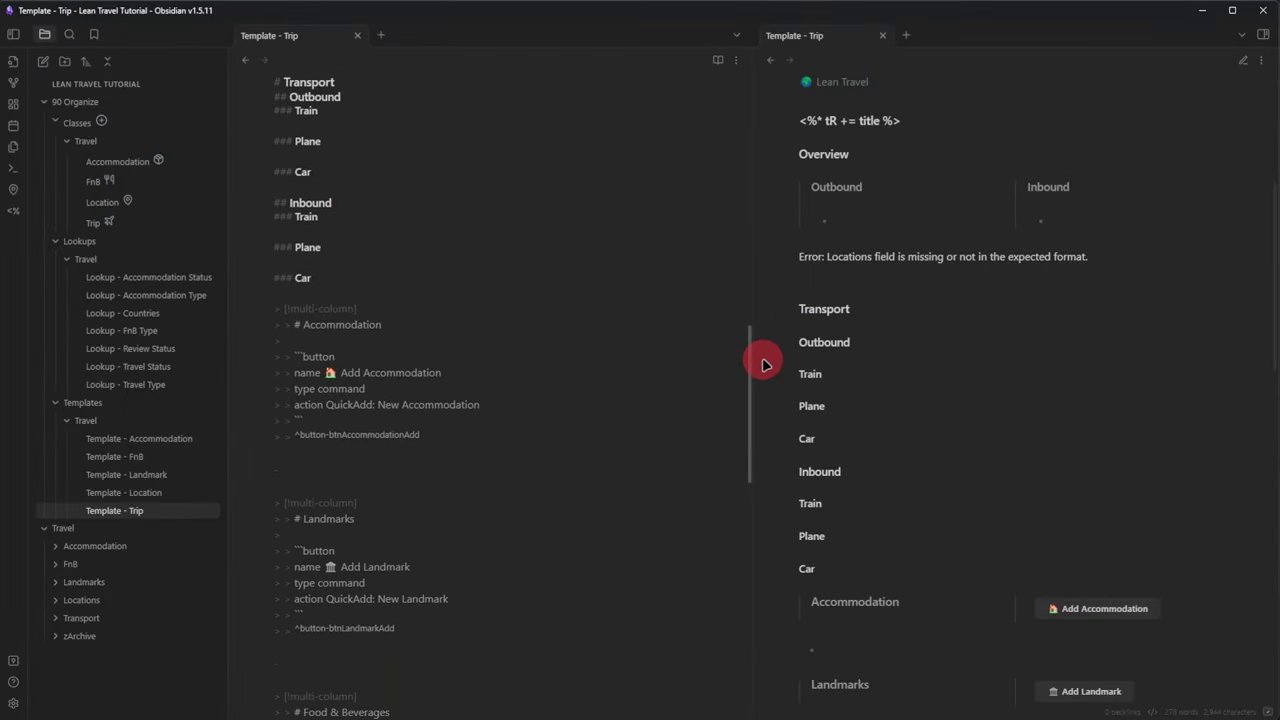
drag(1268, 224, 1276, 290)
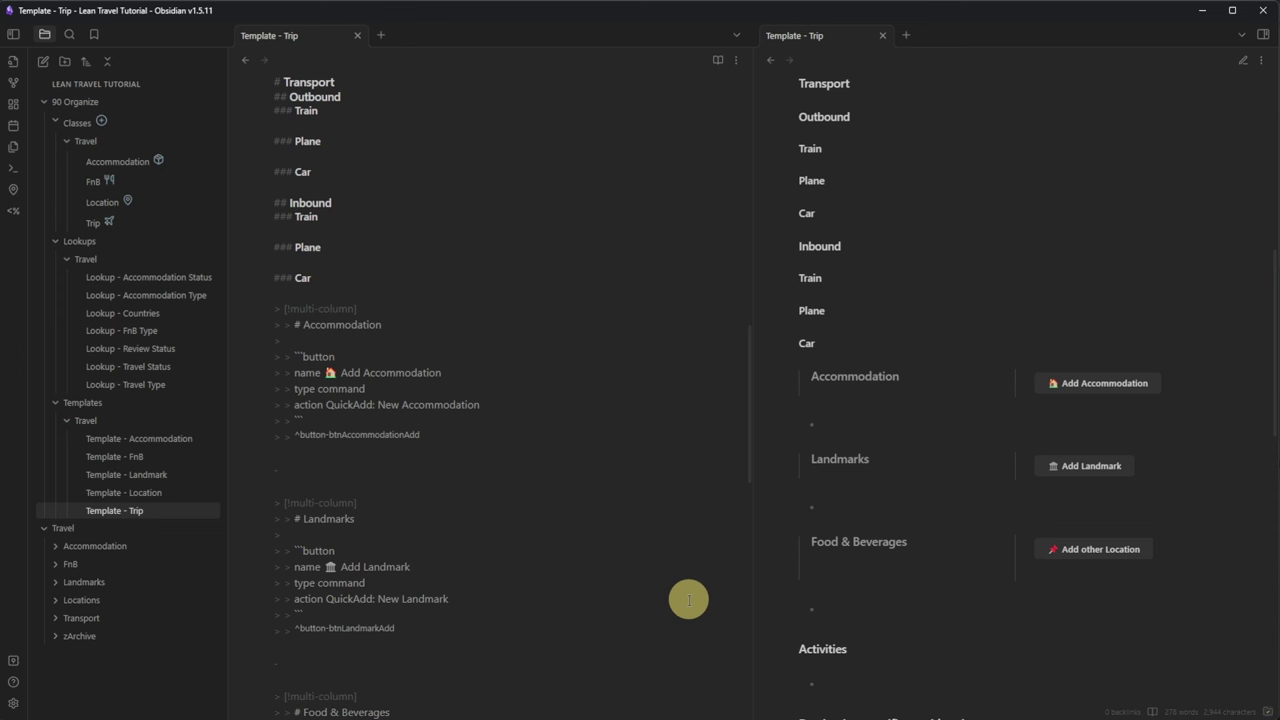
drag(749, 390, 773, 580)
drag(1266, 303, 1269, 461)
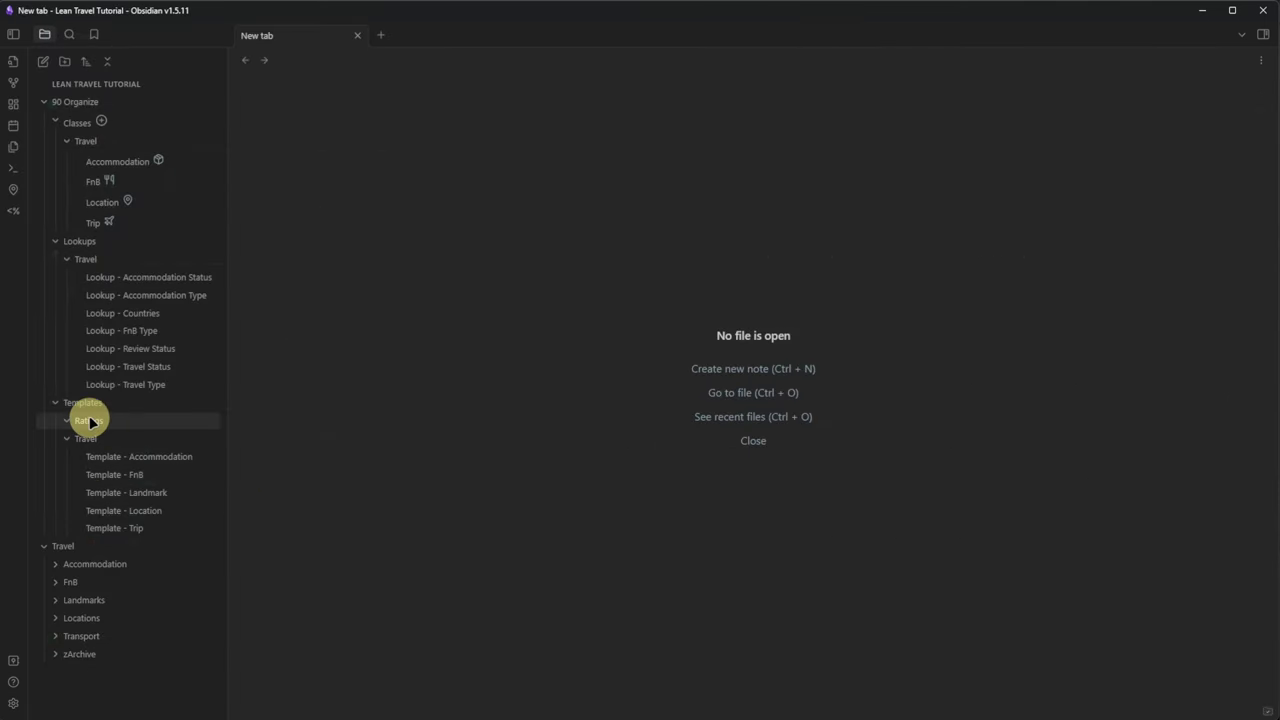
Create a note named 1 Star in the Ratings templates folder containing ★☆☆☆☆.
right_click(88, 420)
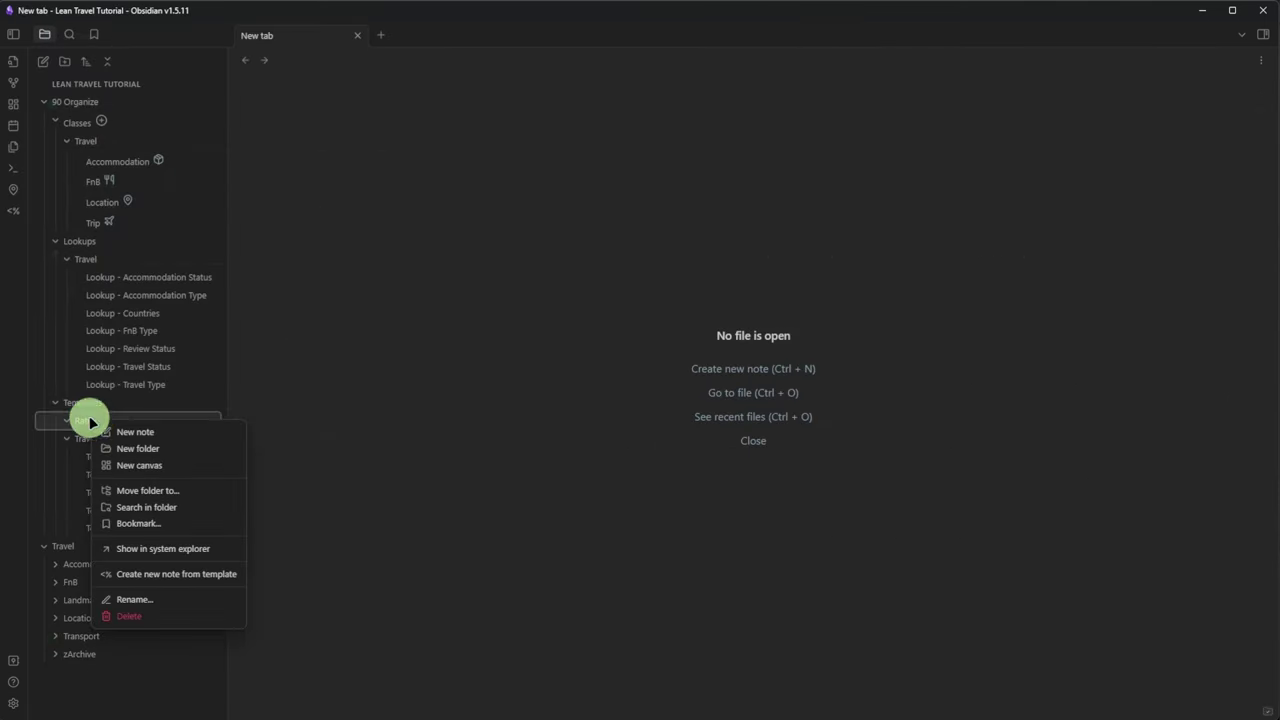
click(134, 432)
text(1 Star)
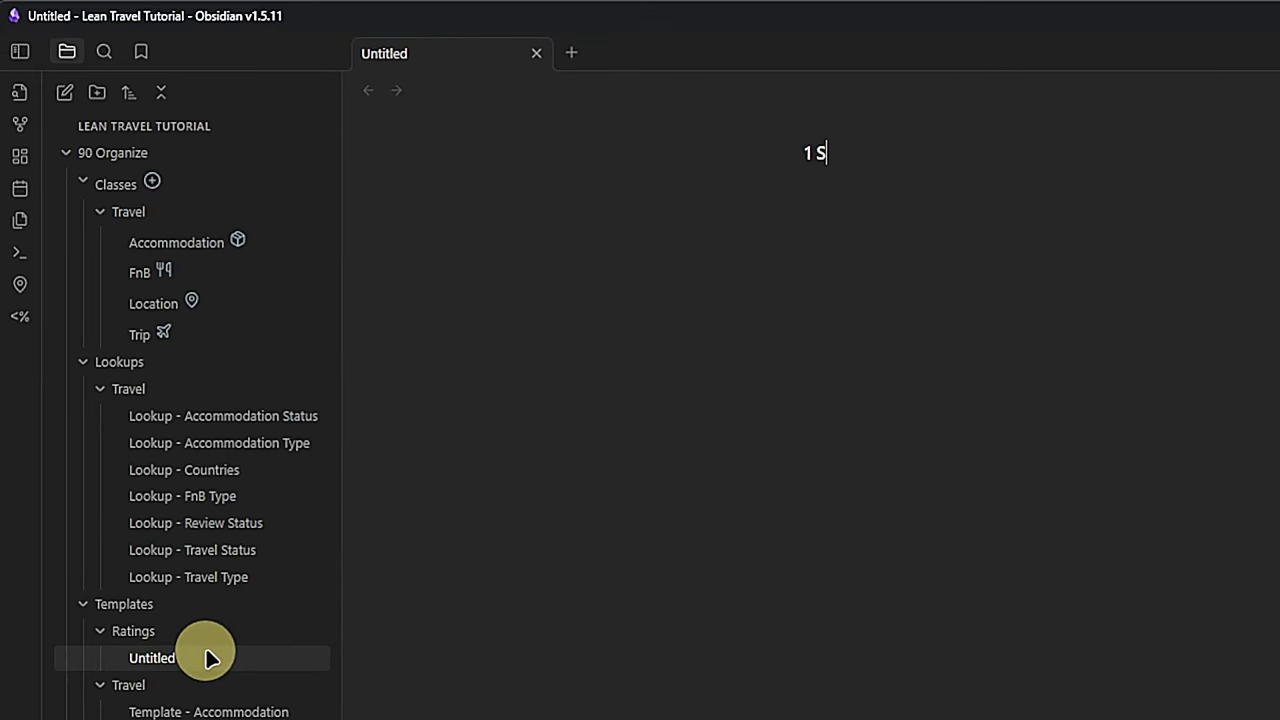
key(Return)
text(★☆☆☆☆)
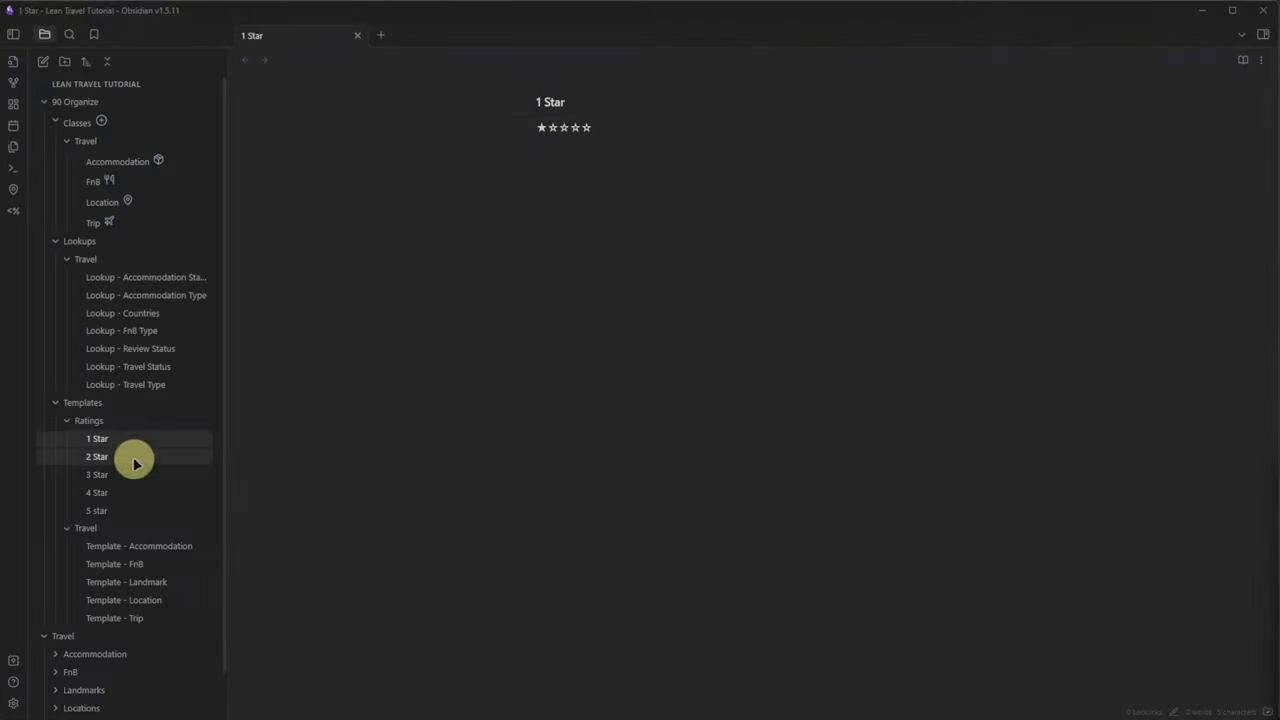
Review the star strings in the 2 Star, 3 Star, 4 Star and 5 star rating templates.
click(135, 460)
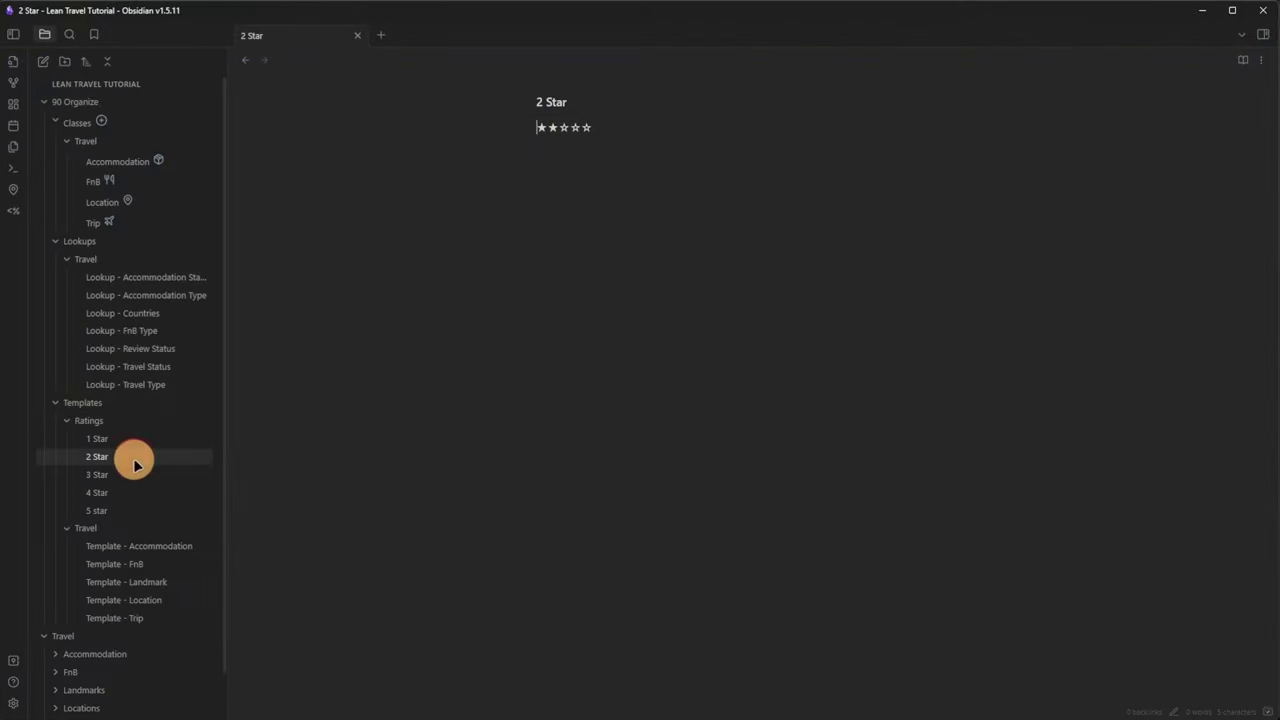
click(132, 477)
click(132, 494)
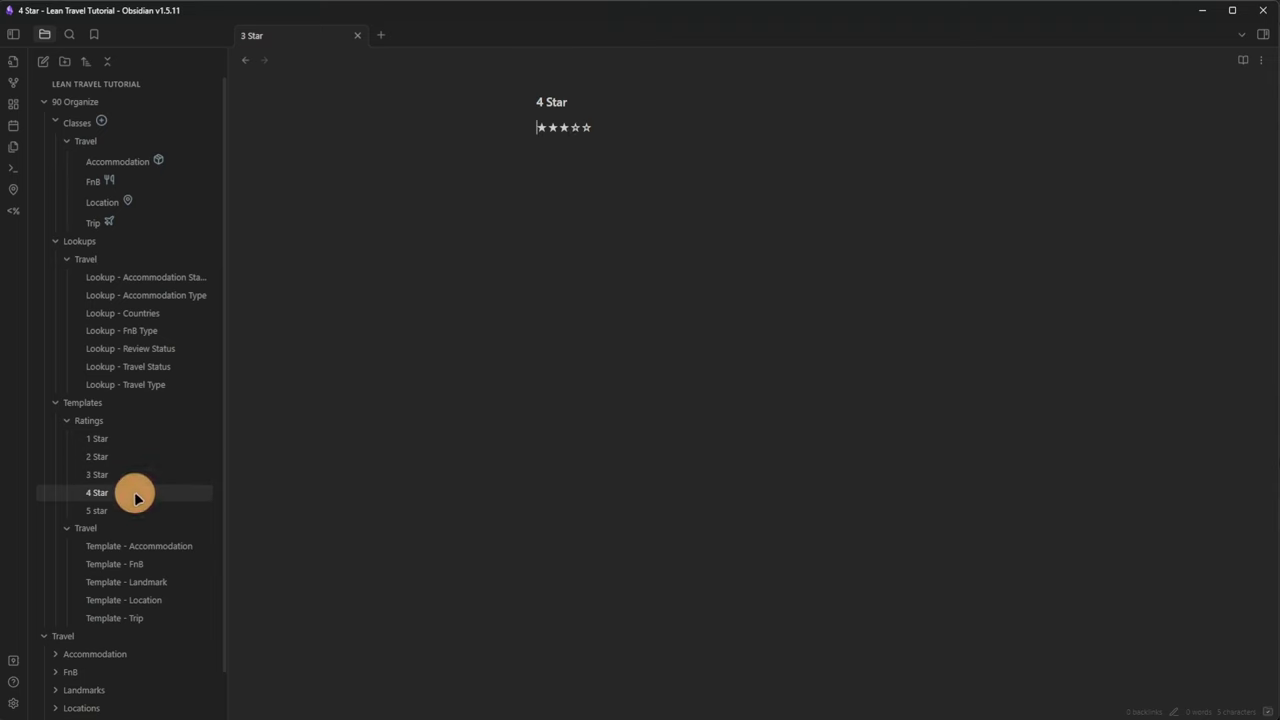
click(150, 511)
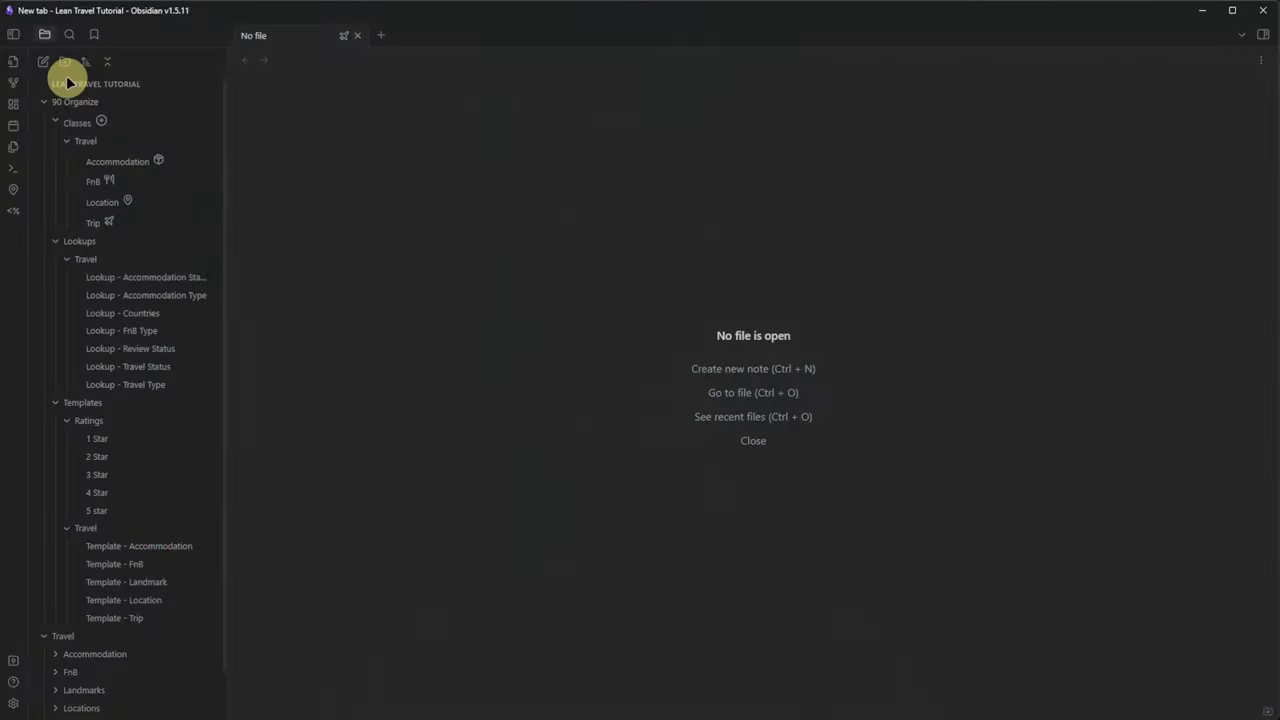
Create a note named landmark 1 and insert the Landmark template into it.
click(43, 61)
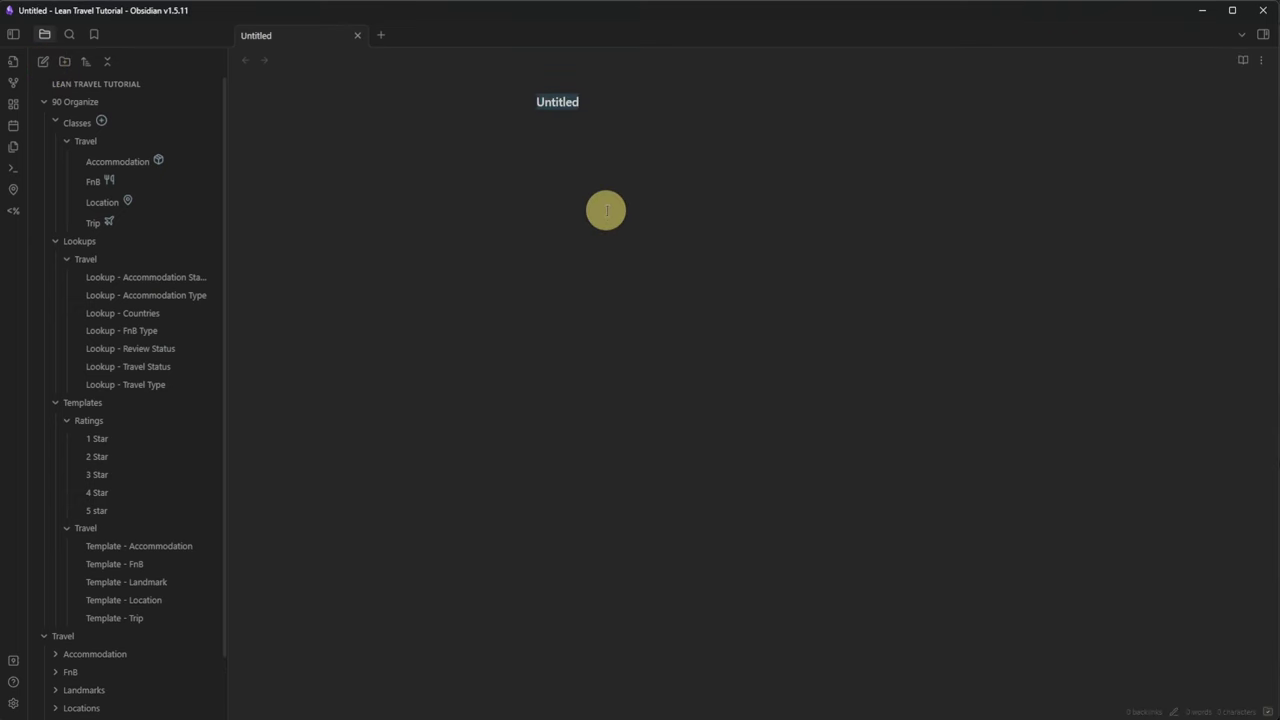
text(landmark 1)
key(ctrl+p)
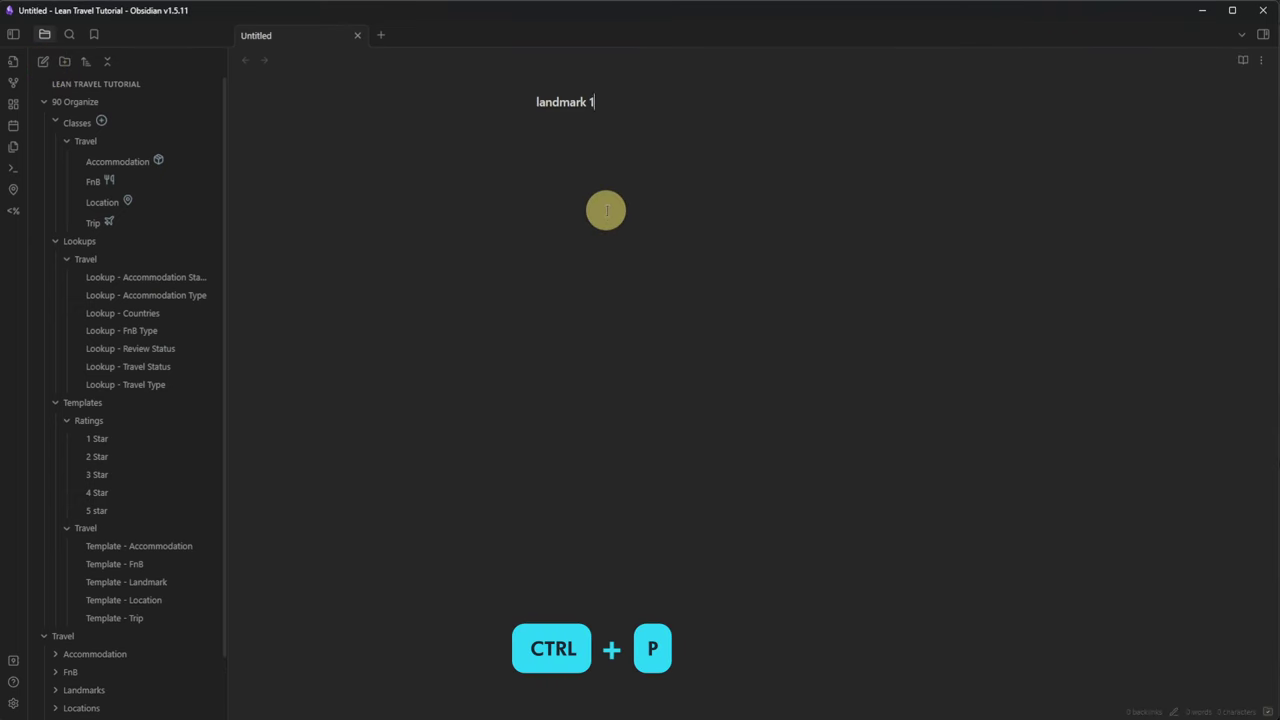
text(insert temp)
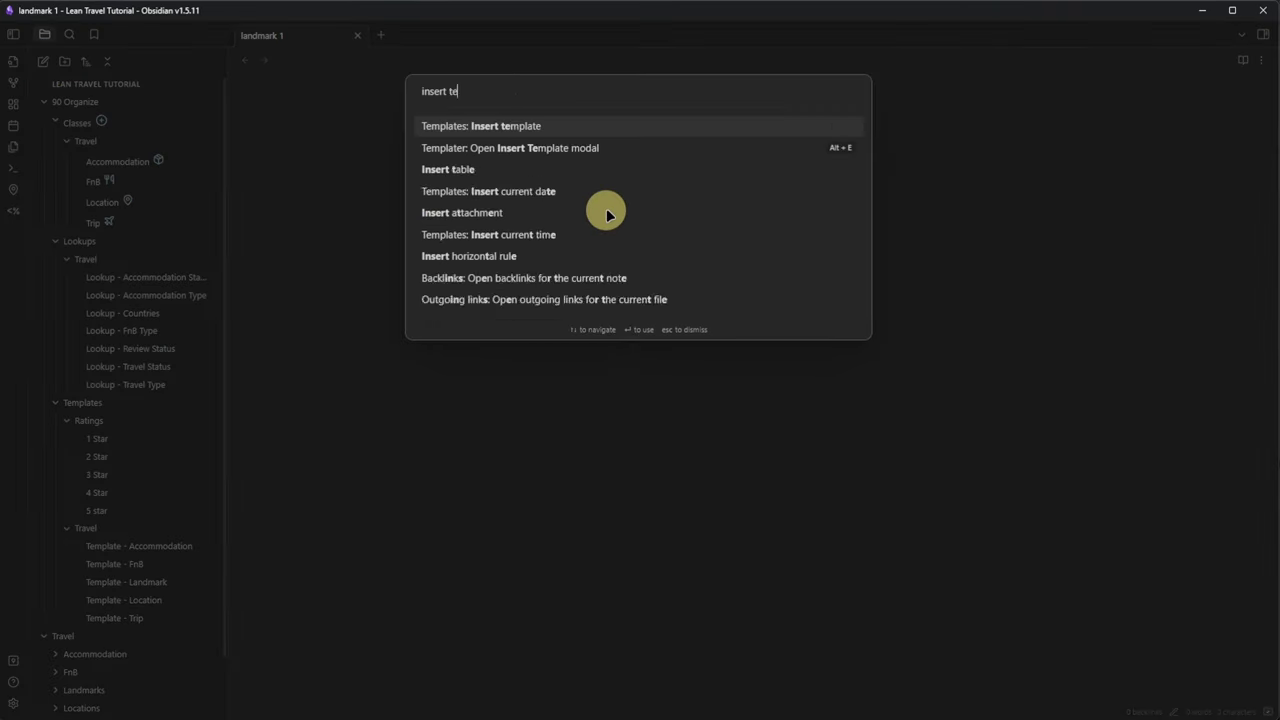
key(Return)
key(ctrl+n)
key(ctrl+n)
key(ctrl+n)
key(ctrl+n)
key(ctrl+n)
key(ctrl+n)
key(ctrl+n)
key(Return)
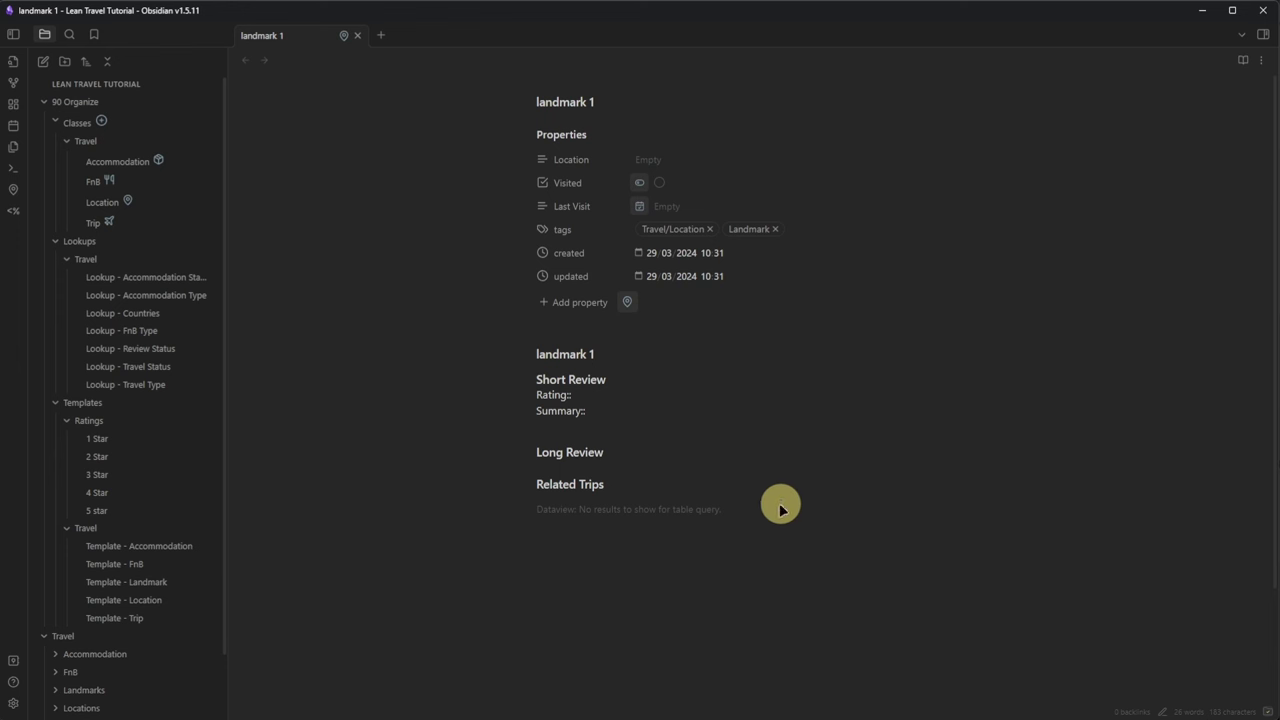
Delete the landmark 1 note from the vault.
scroll(224, 400, down, 1)
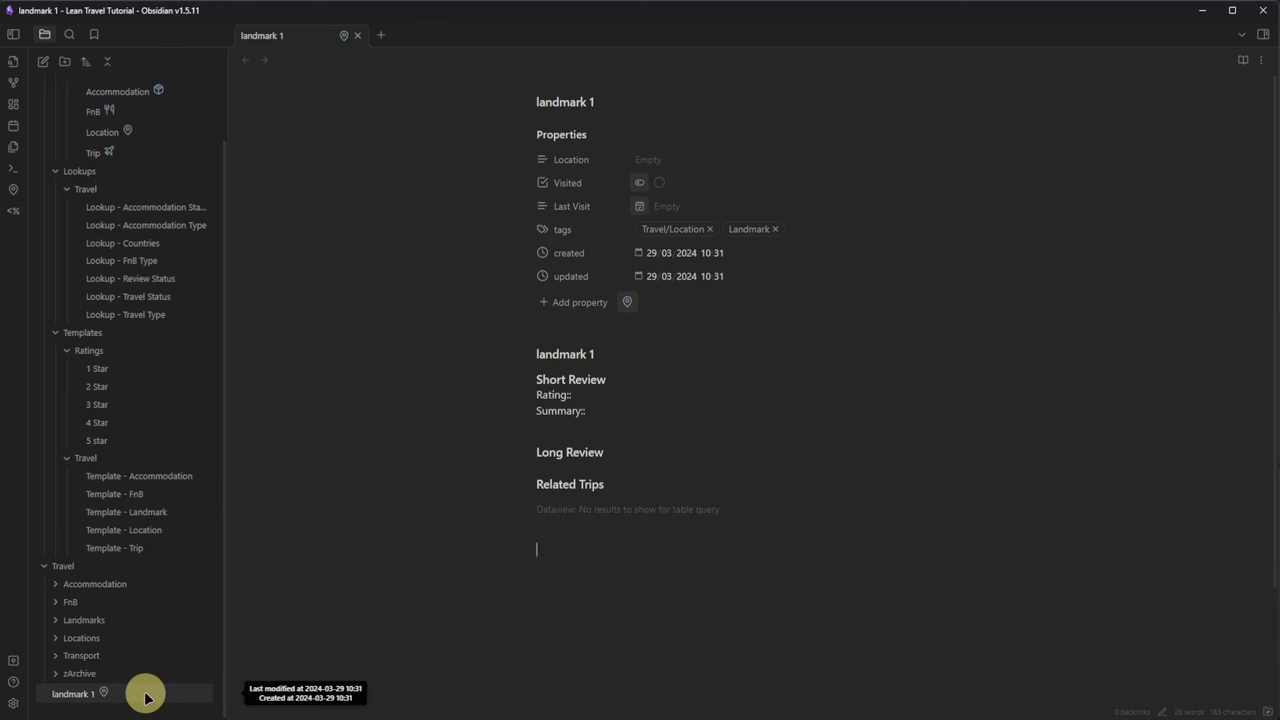
right_click(105, 620)
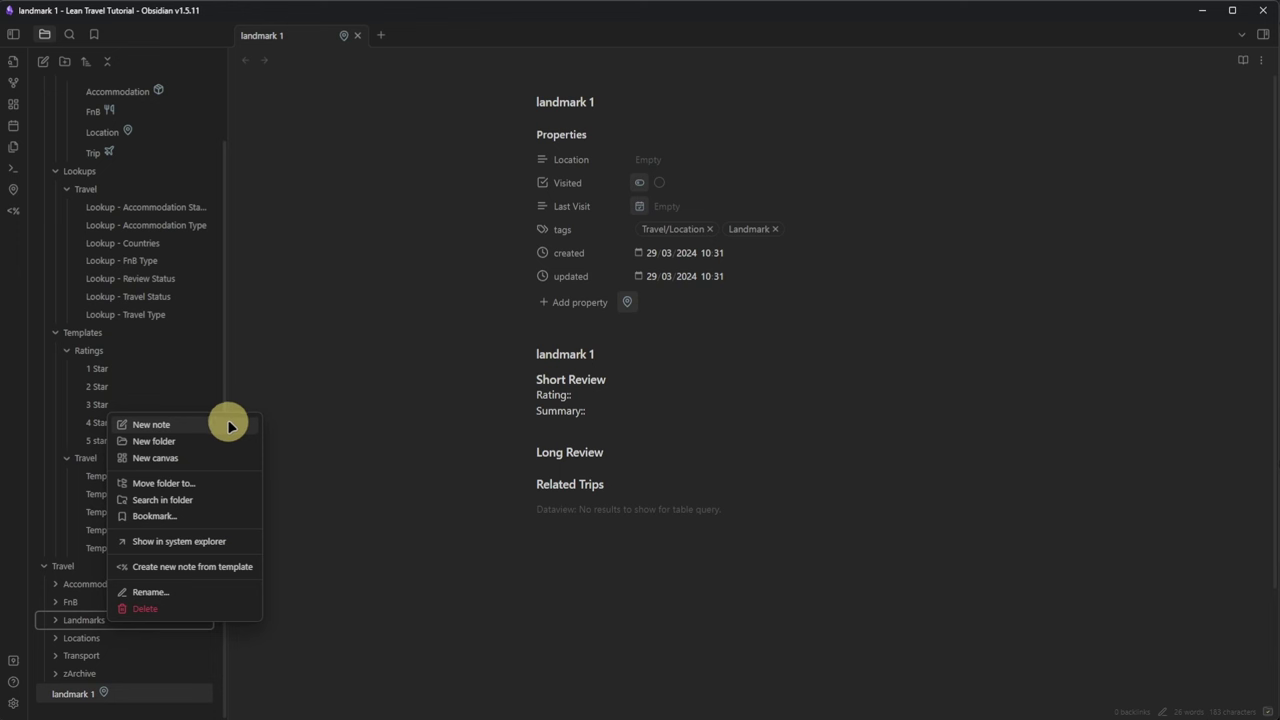
click(380, 601)
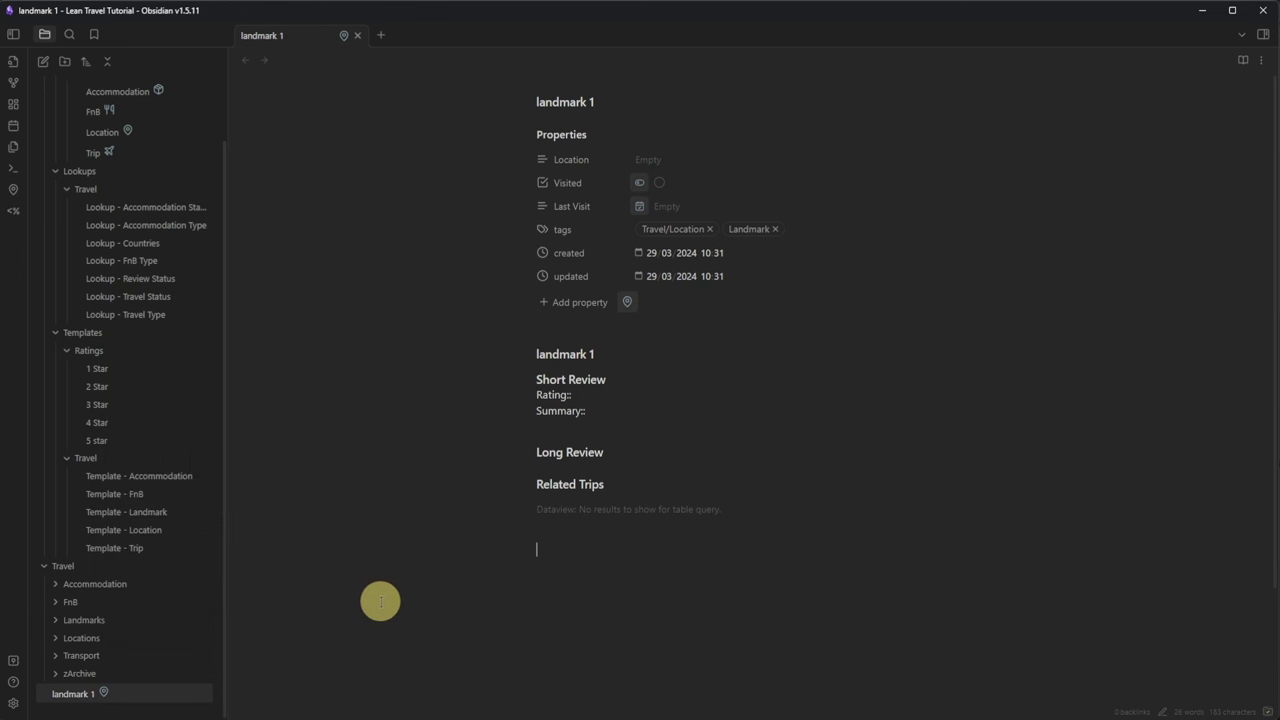
right_click(156, 690)
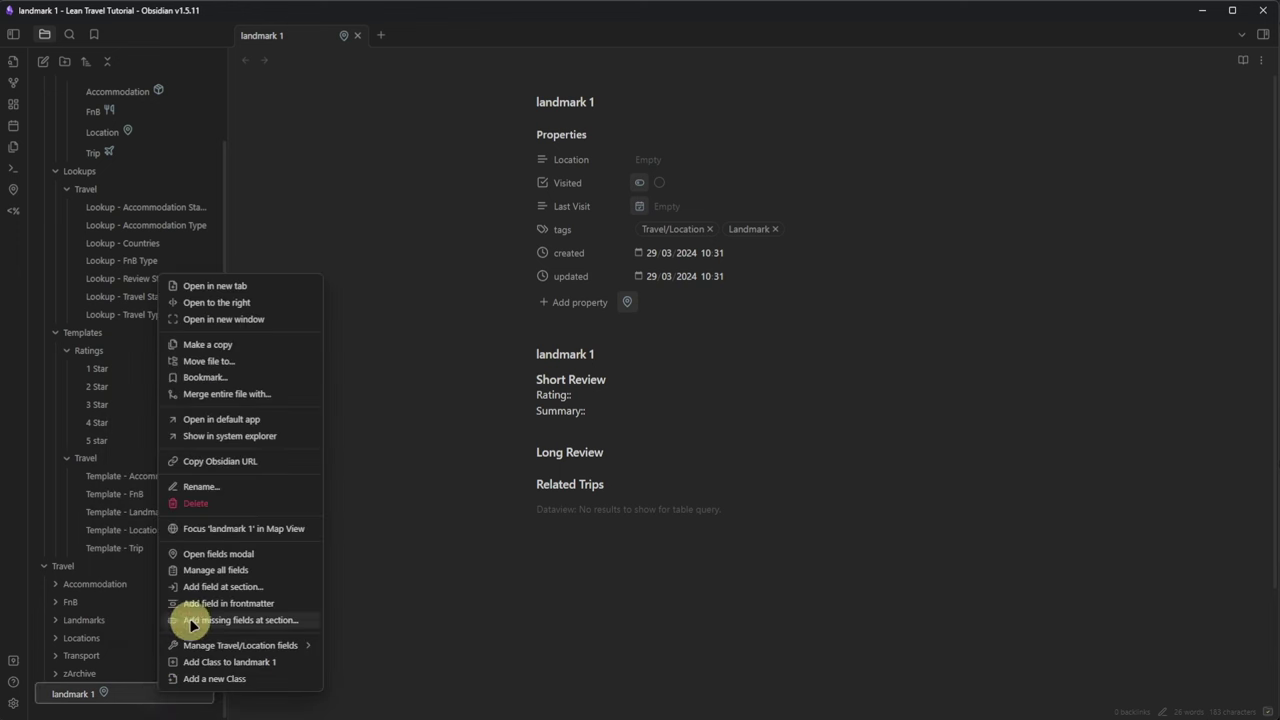
click(197, 506)
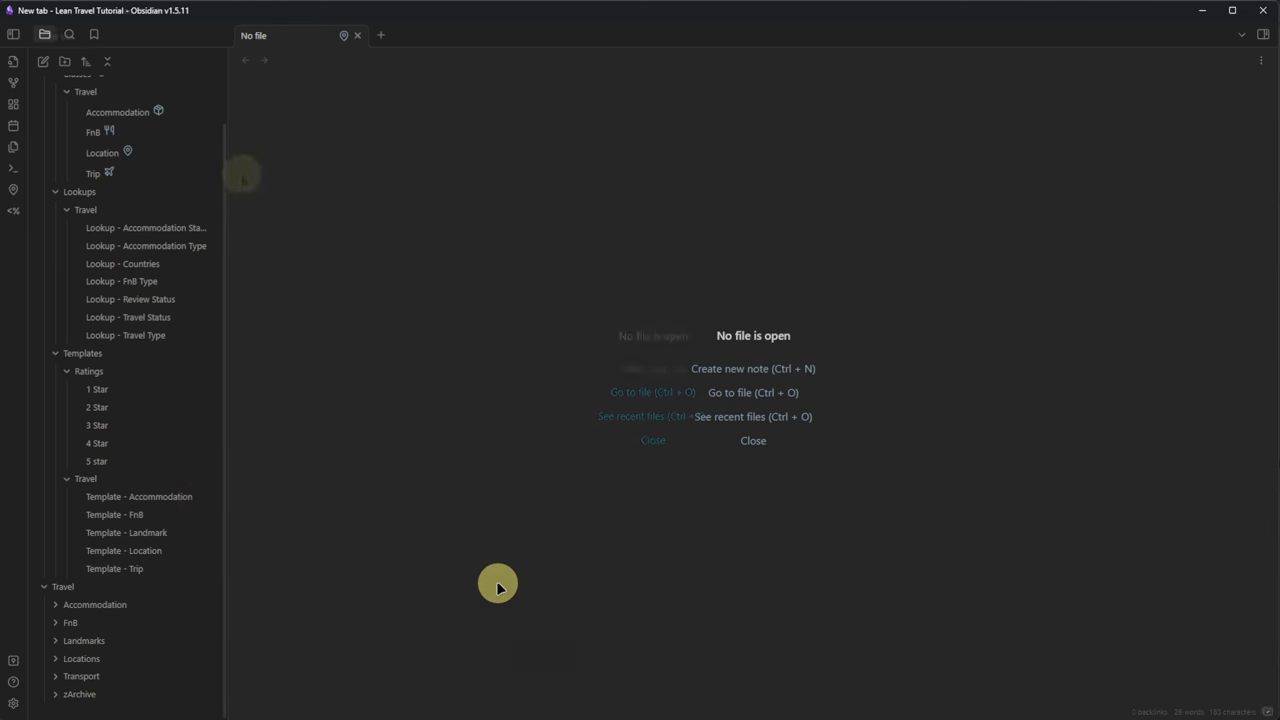
Switch to the Lean Travel vault and create a New Landmark note named landmark 2 with QuickAdd.
key(alt+Tab)
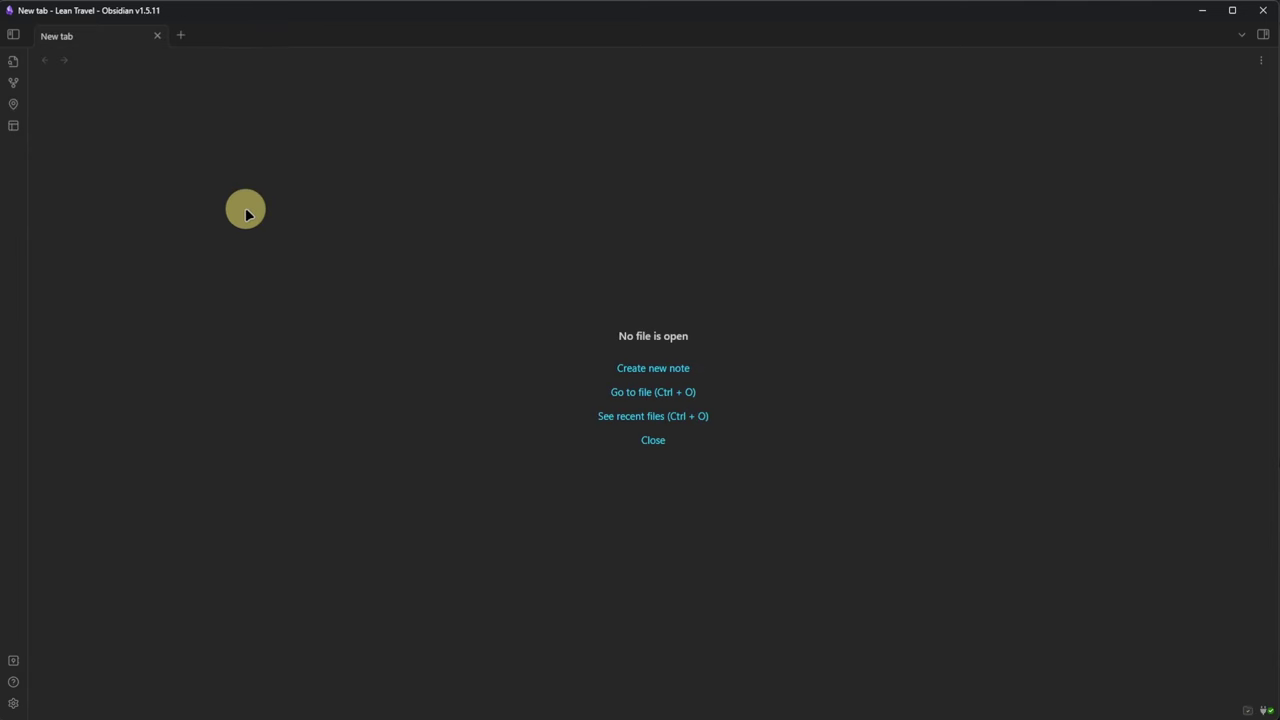
key(ctrl+q)
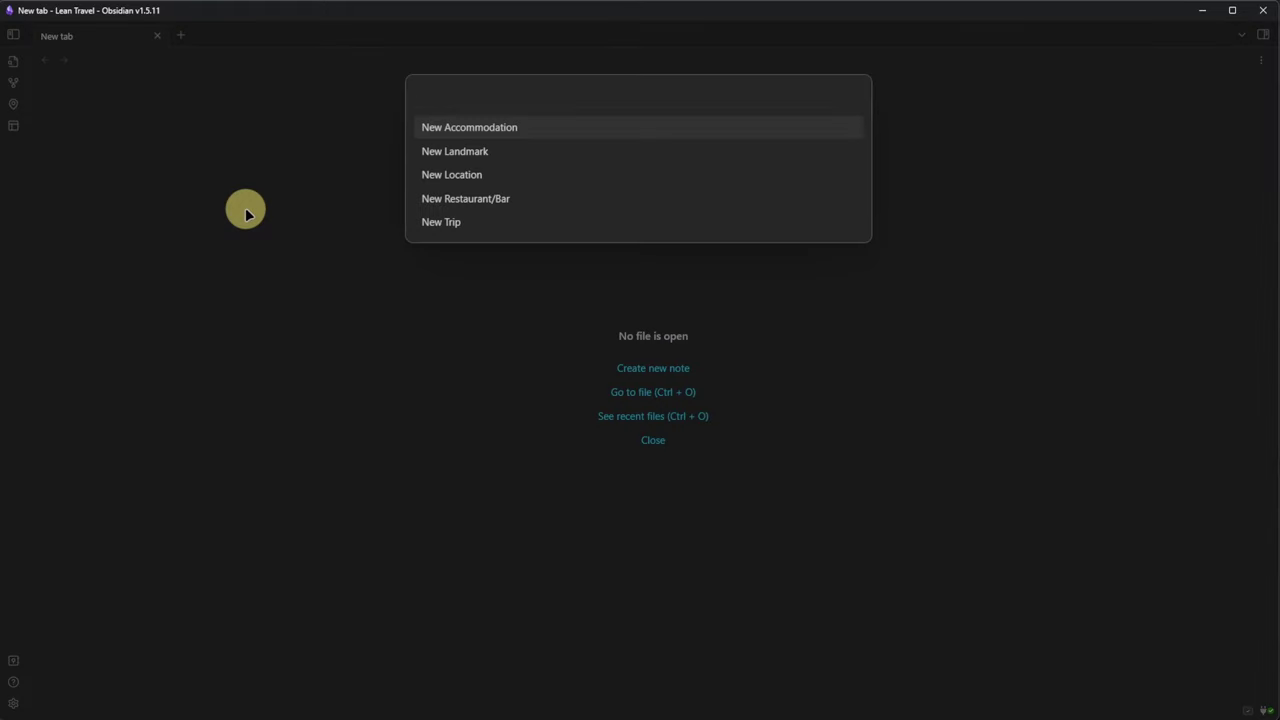
click(468, 152)
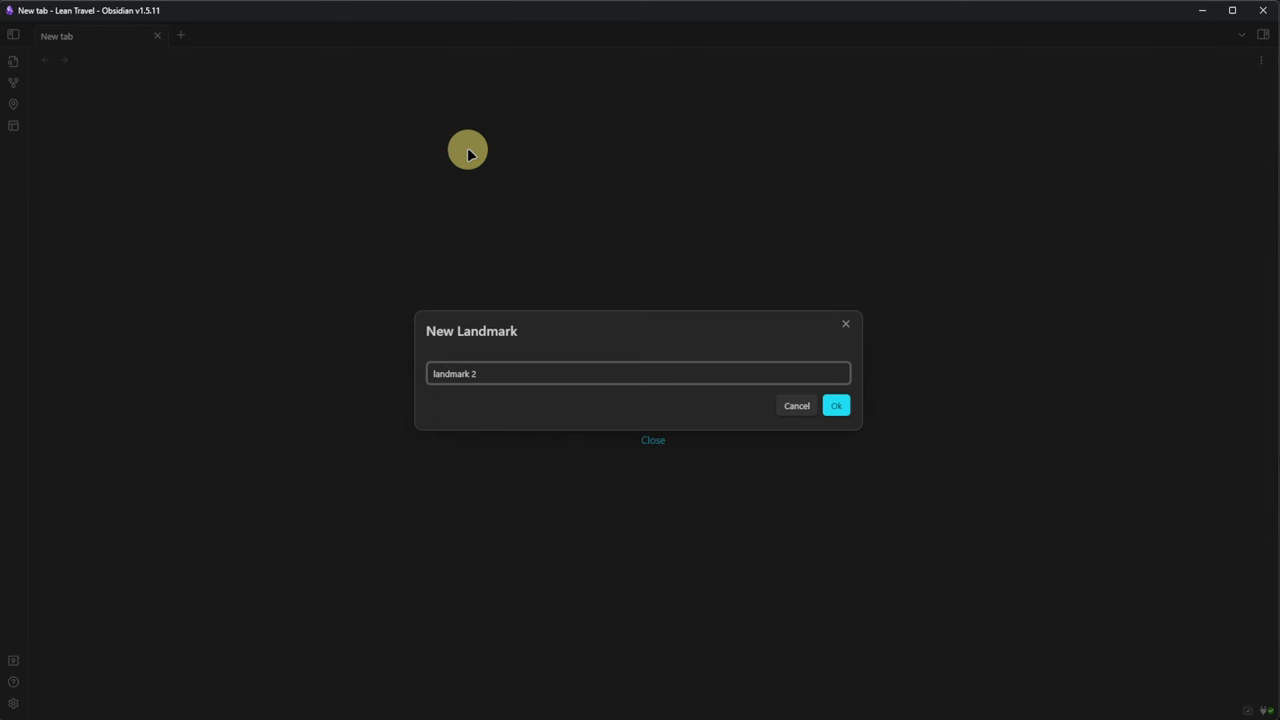
key(Return)
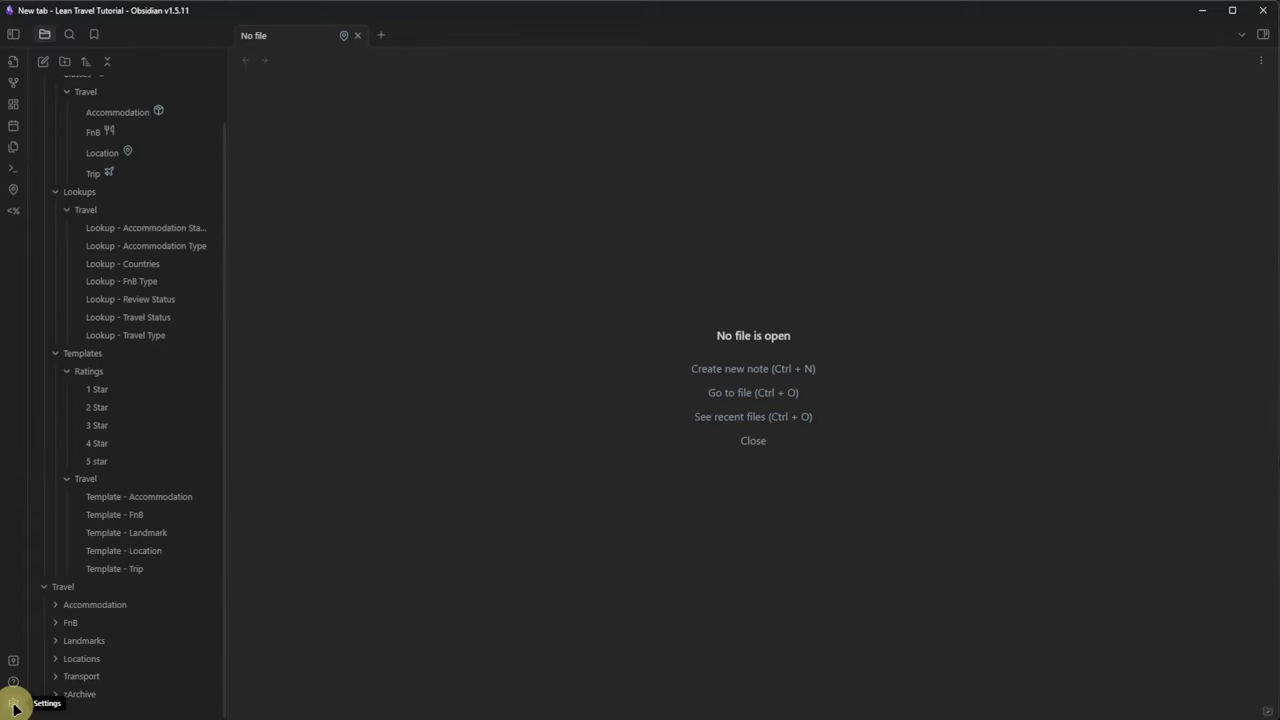
Add a Multi choice named New Travel in the QuickAdd settings of the Lean Travel Tutorial vault.
click(14, 708)
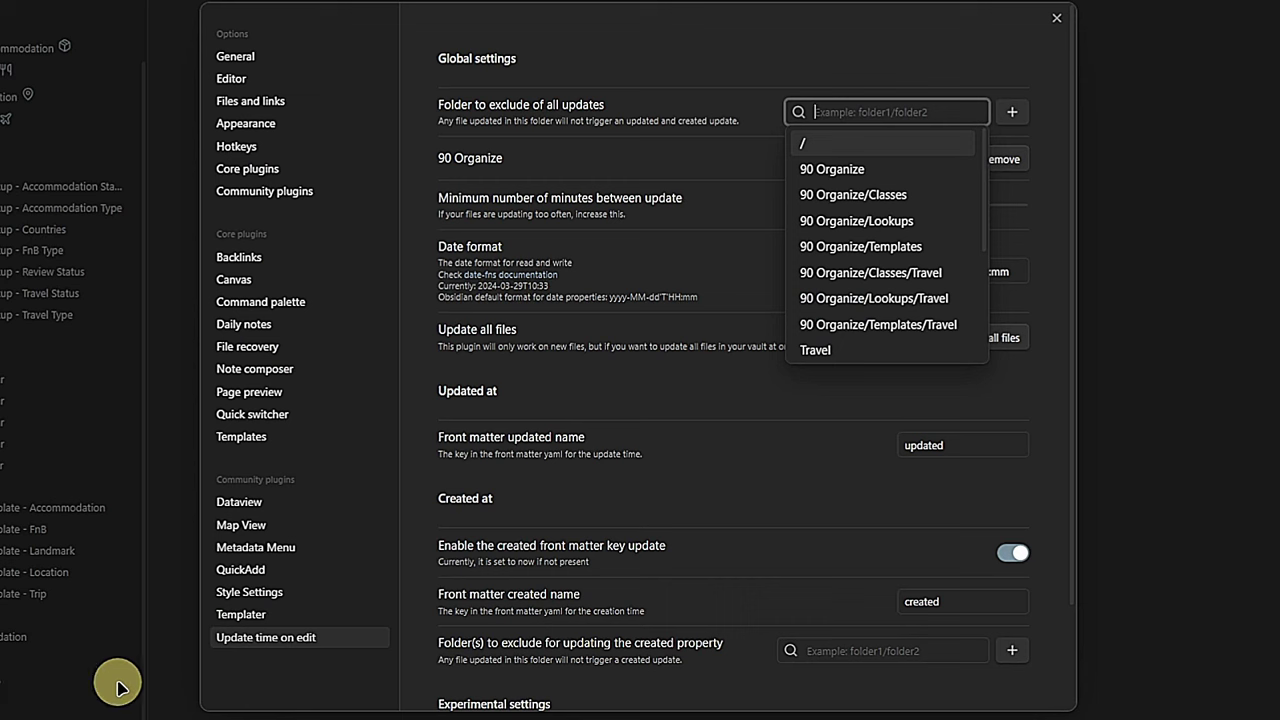
click(335, 572)
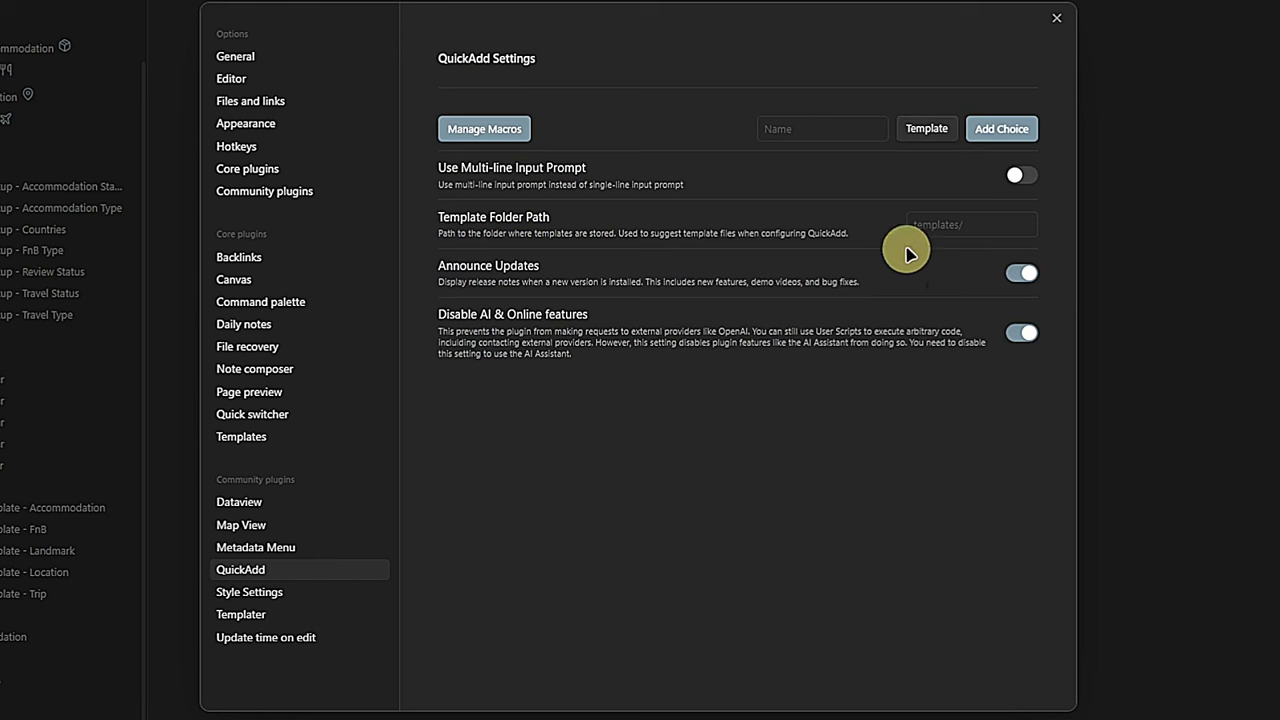
click(941, 132)
click(925, 191)
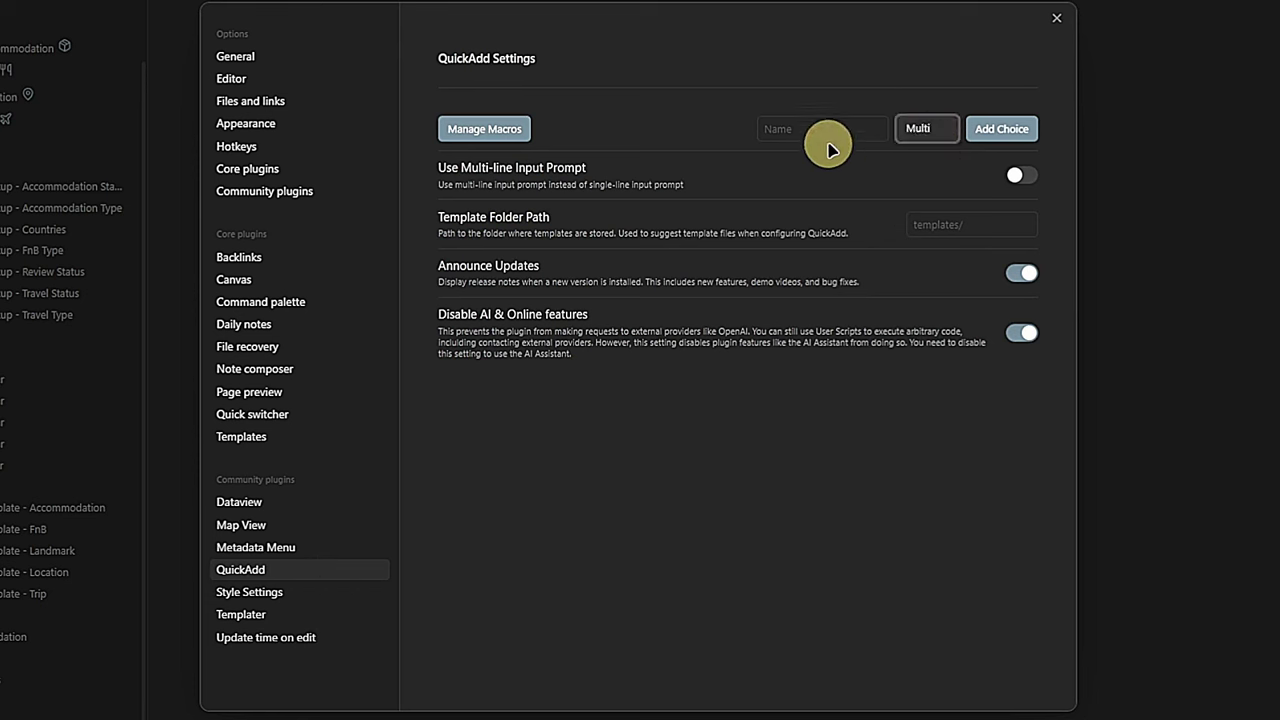
click(829, 135)
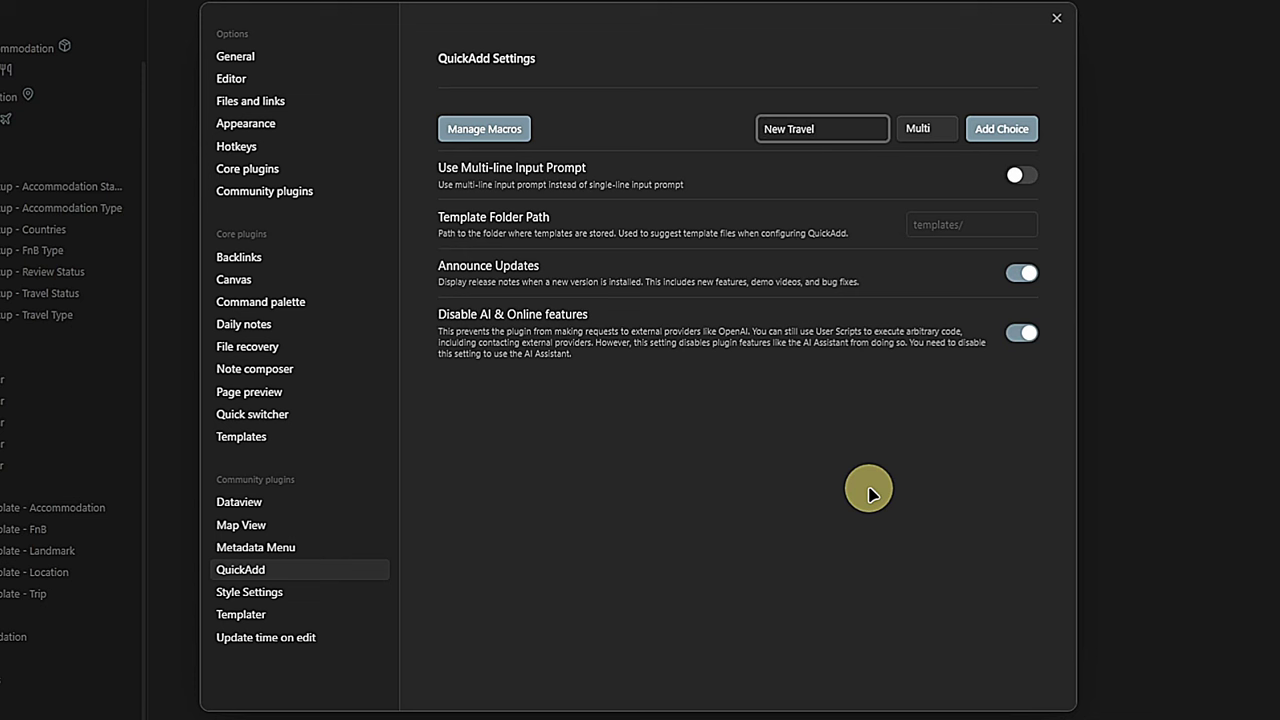
click(1000, 128)
Add a Template choice named New Landmark and nest it inside the New Travel multi choice.
click(938, 160)
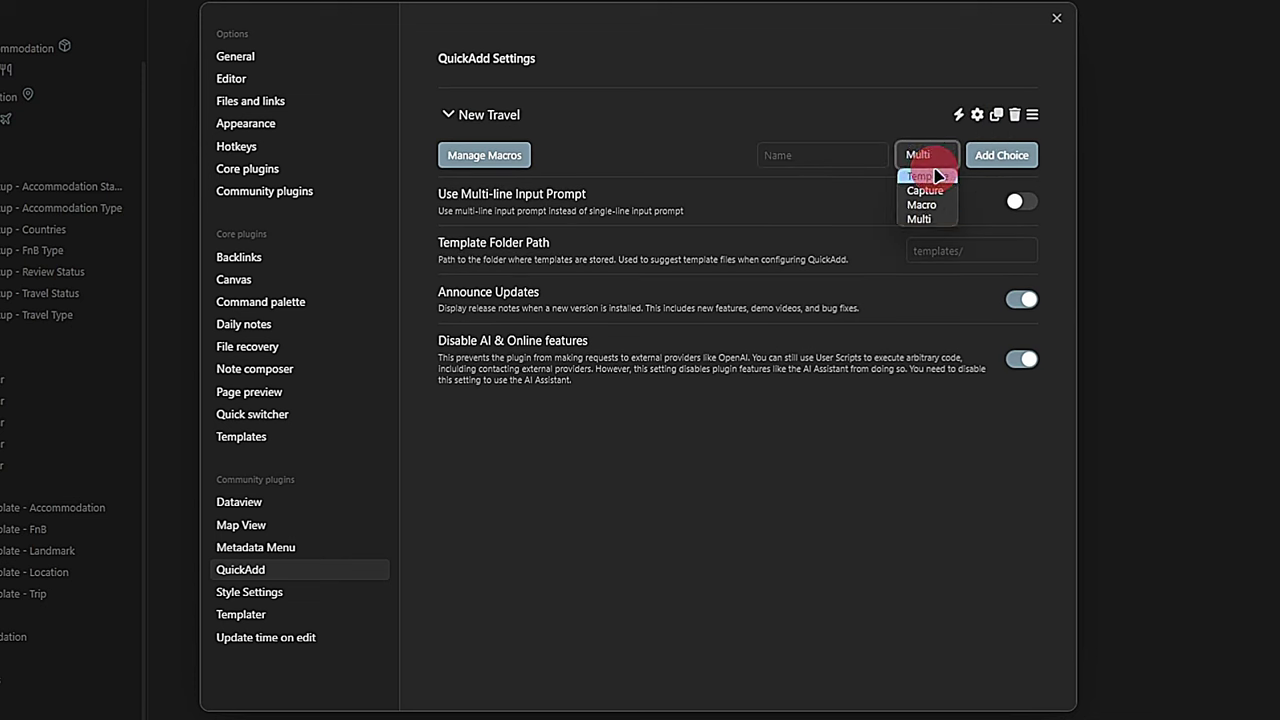
click(936, 176)
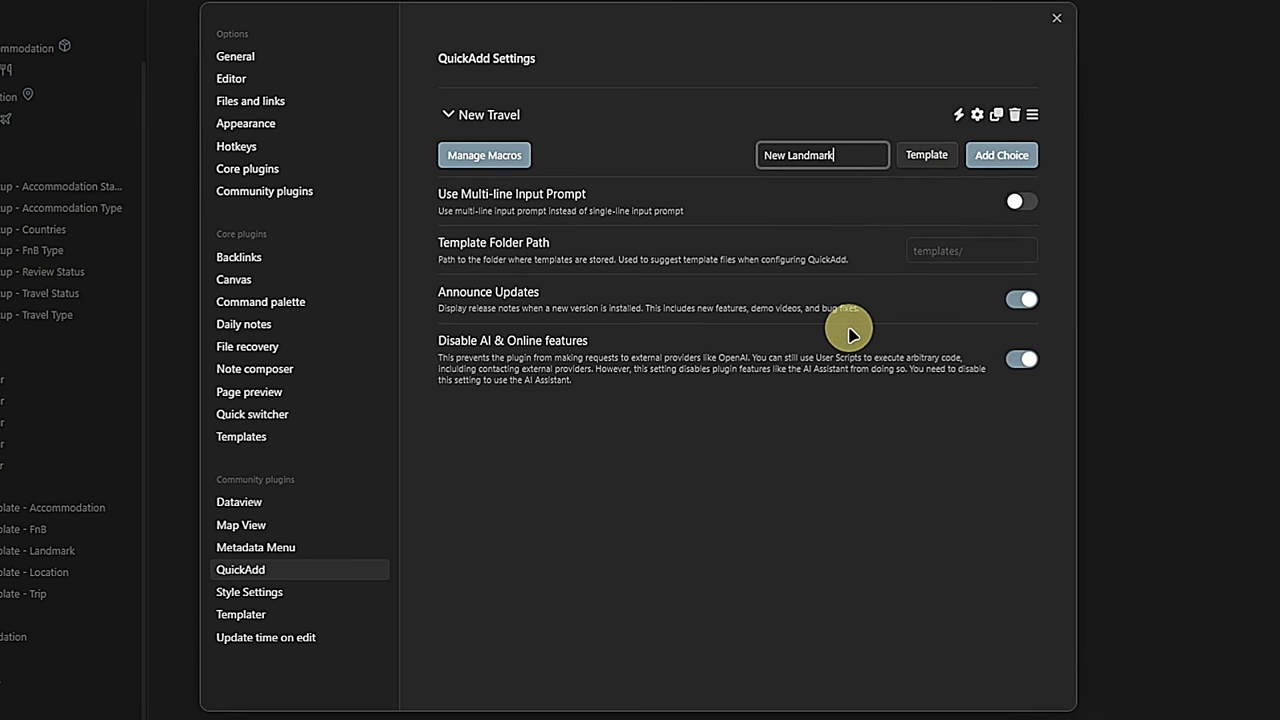
click(1008, 156)
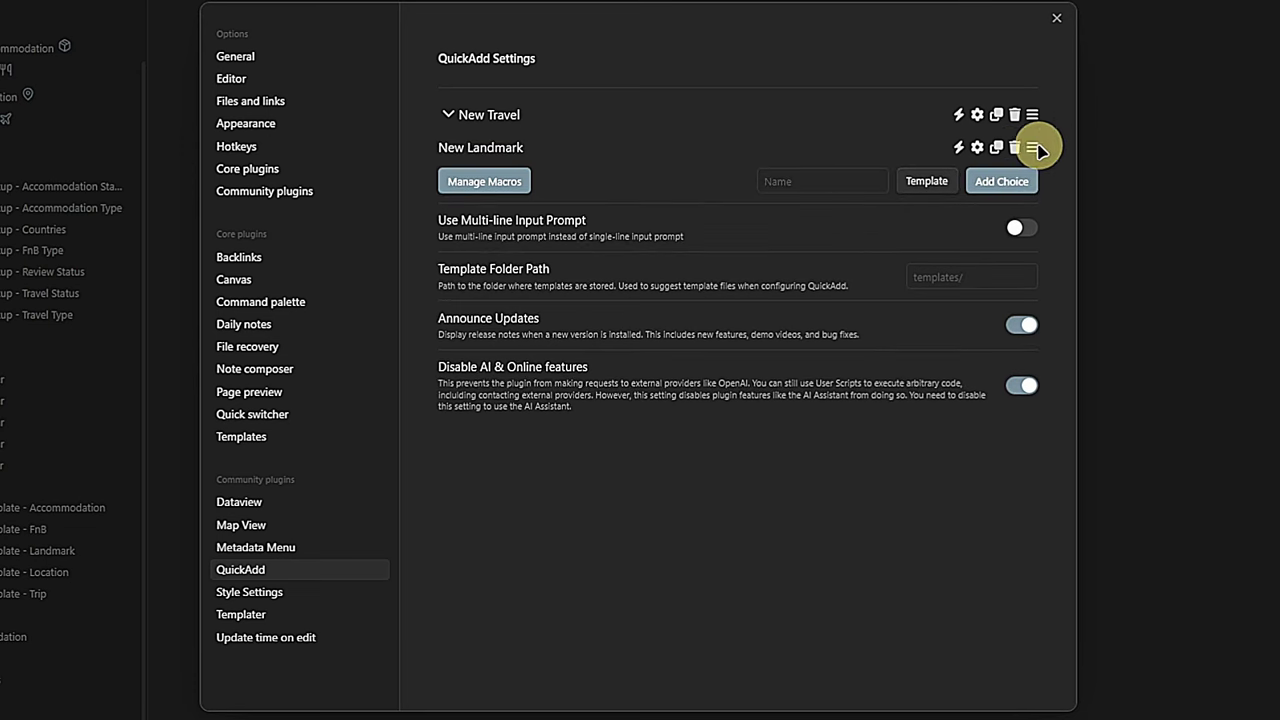
drag(1030, 145, 1050, 135)
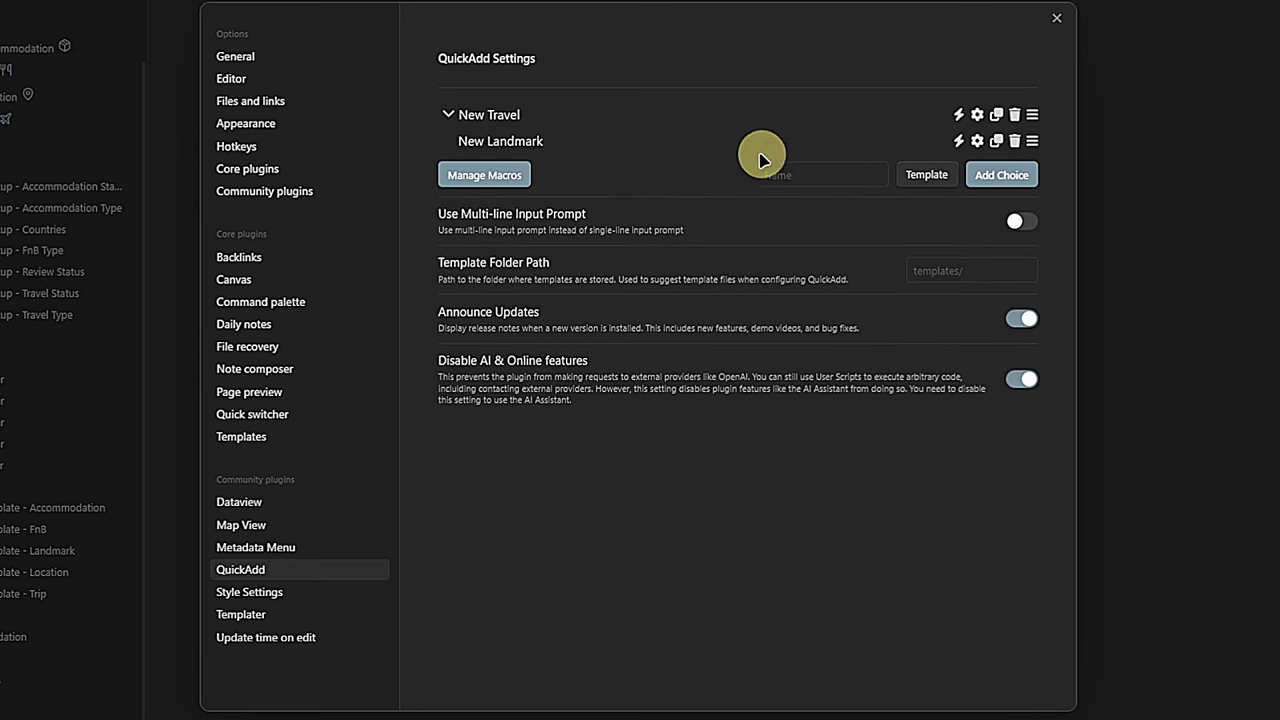
click(448, 114)
click(448, 114)
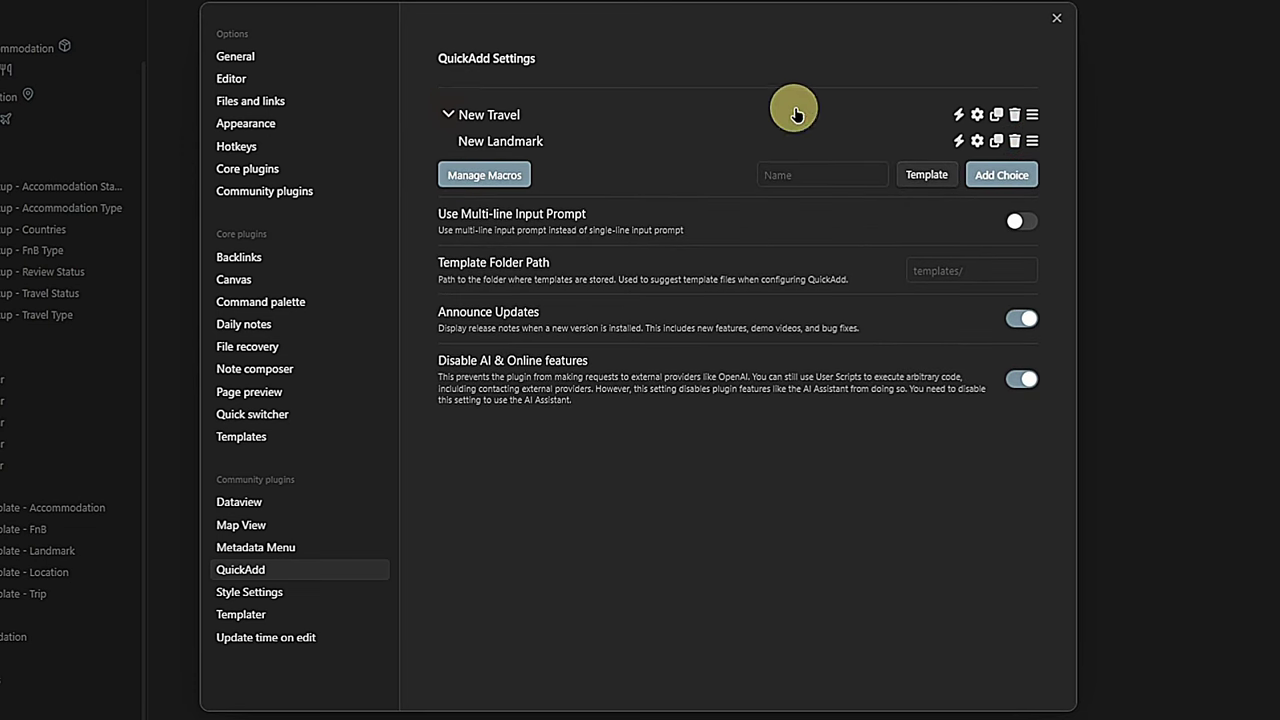
Set the template path of the New Landmark choice to the Landmark template in 90 Organize/Templates/Travel.
click(977, 141)
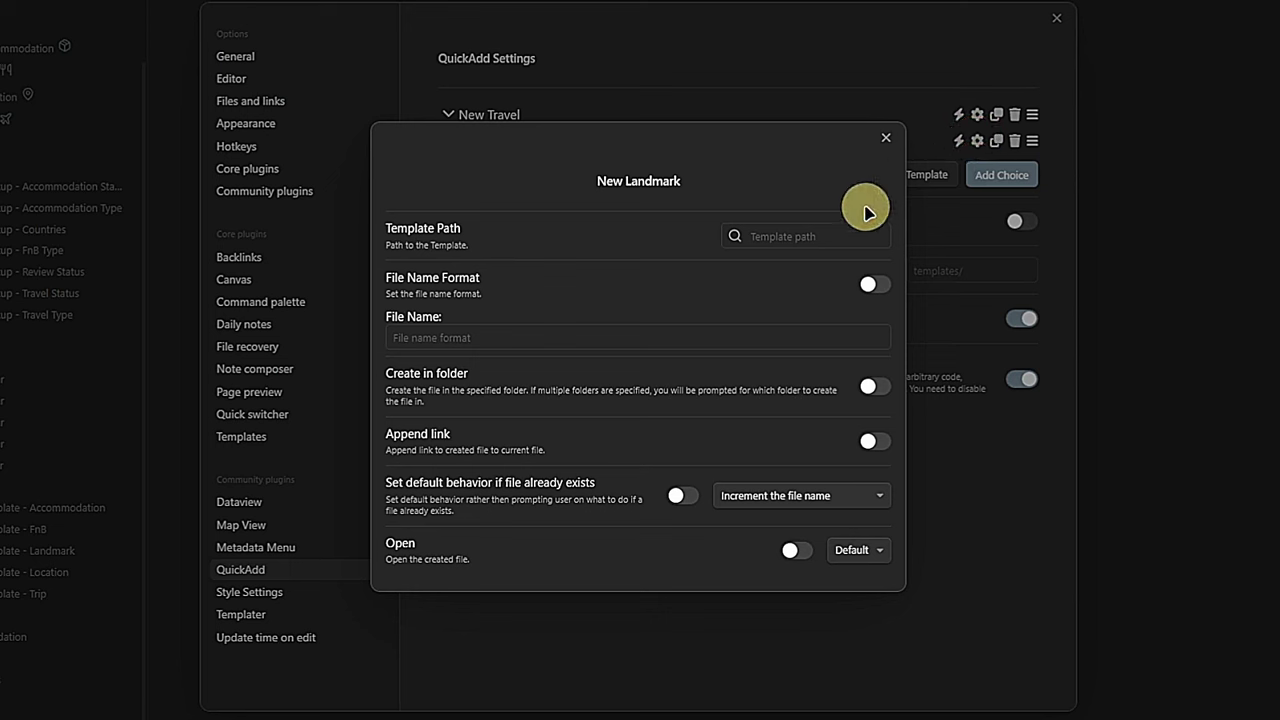
click(838, 234)
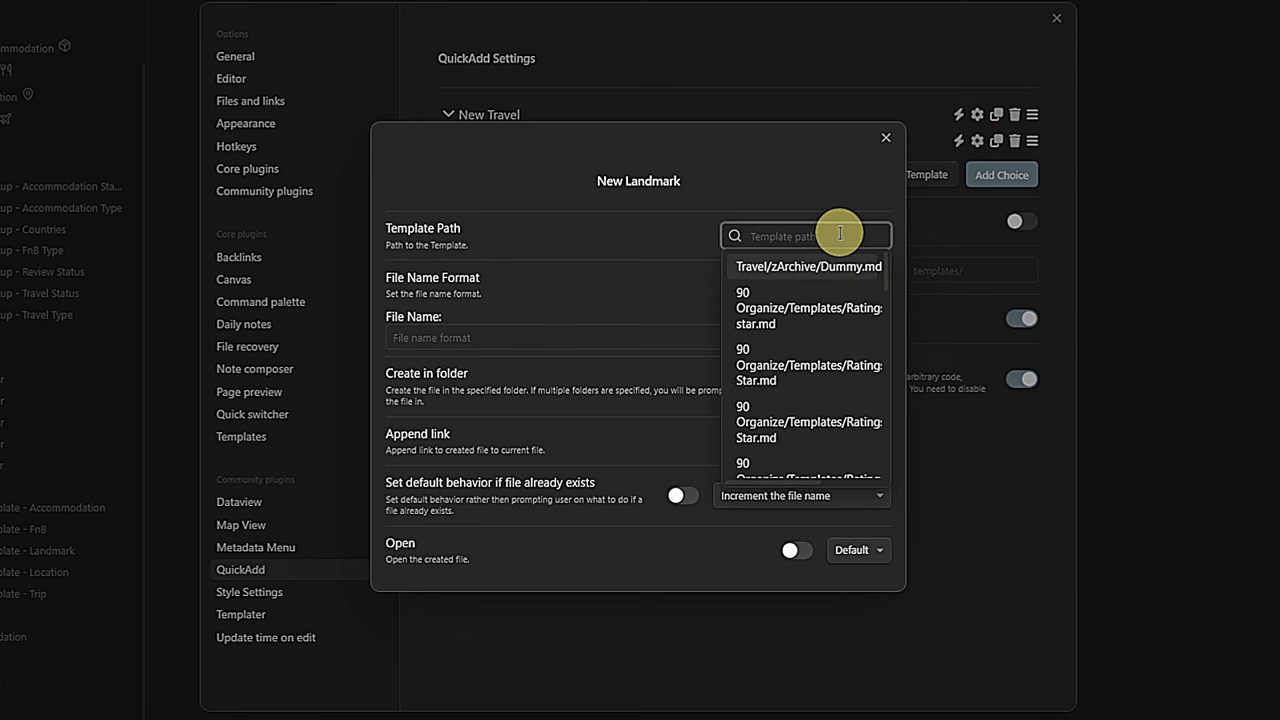
text(Land)
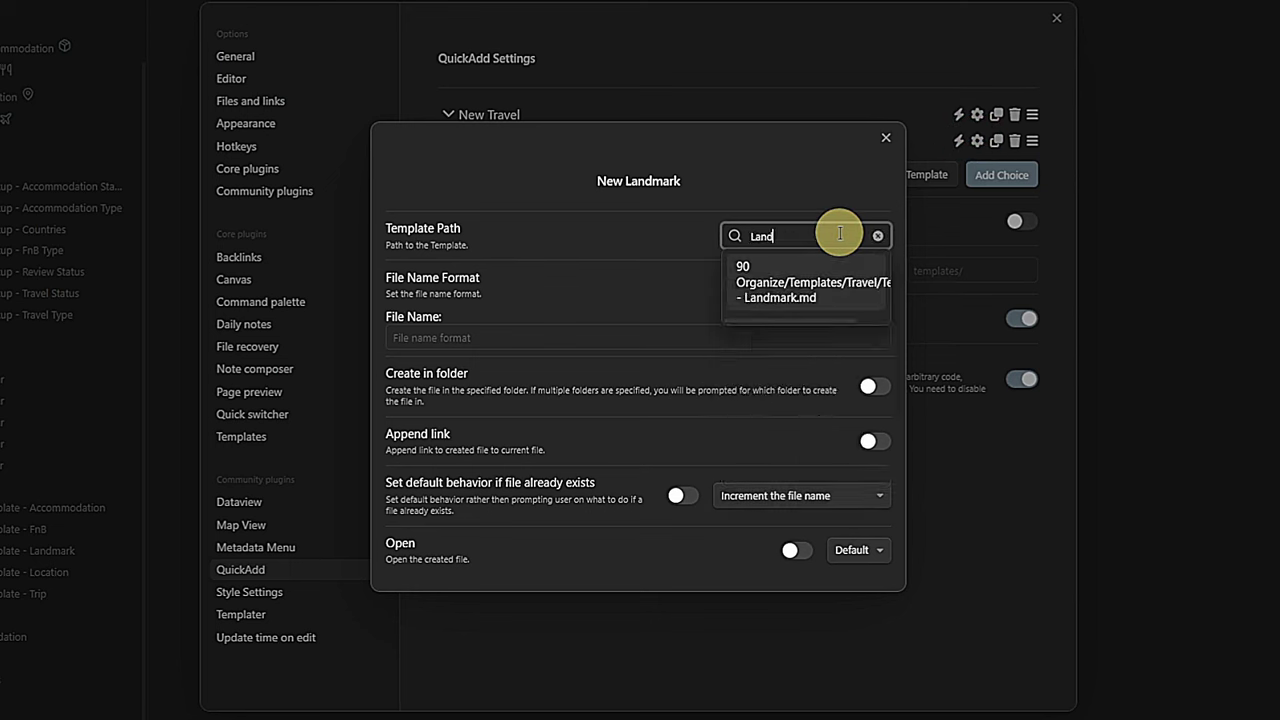
click(800, 282)
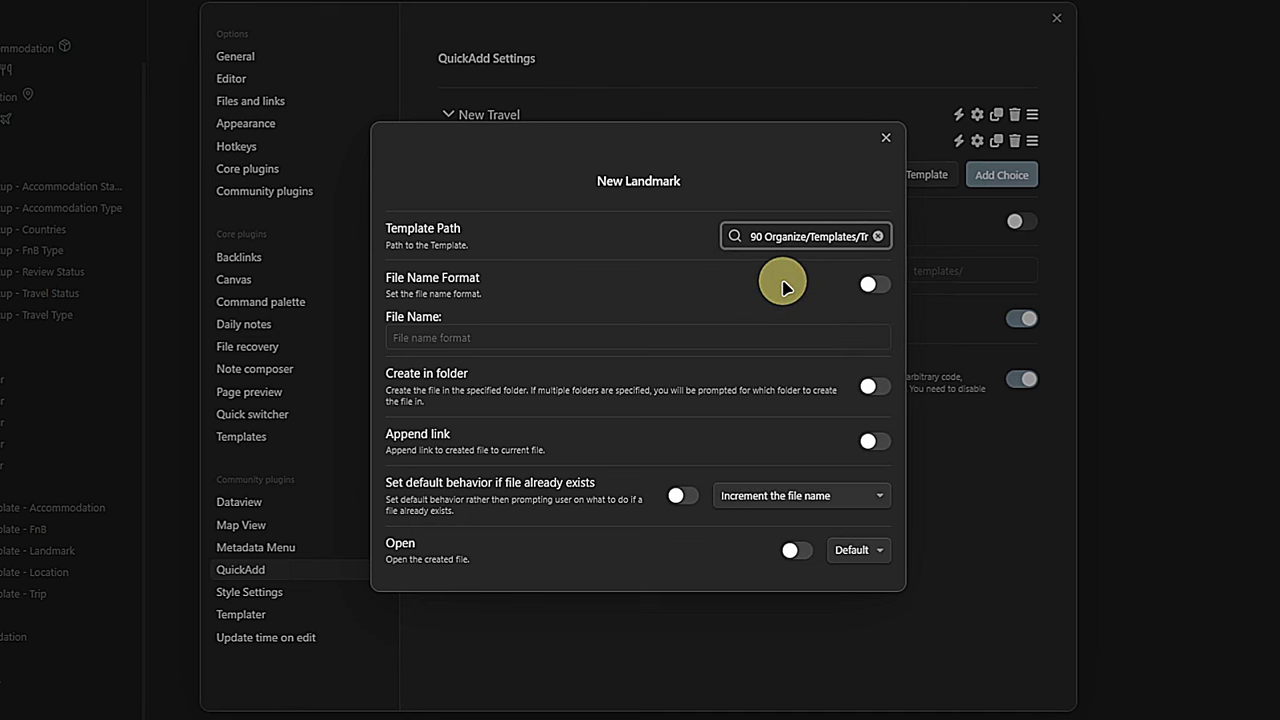
Enable Create in folder for New Landmark and add Travel/Landmarks as its folder.
click(875, 386)
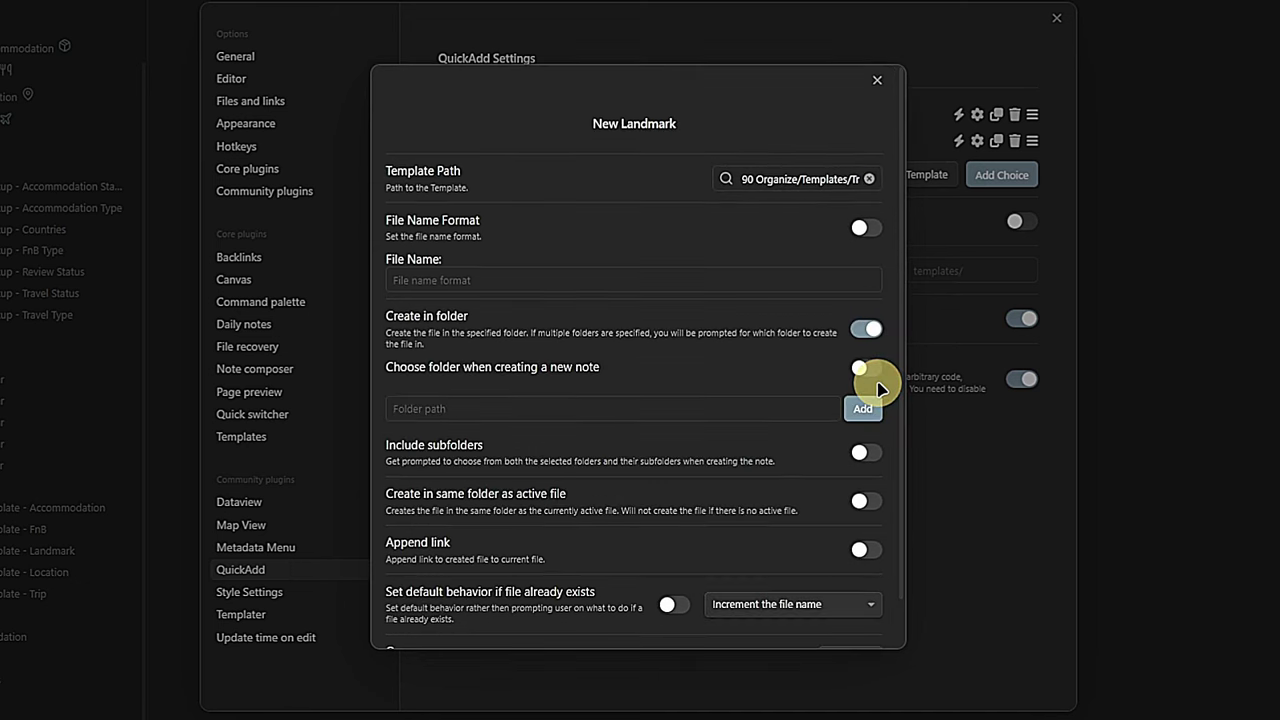
click(689, 408)
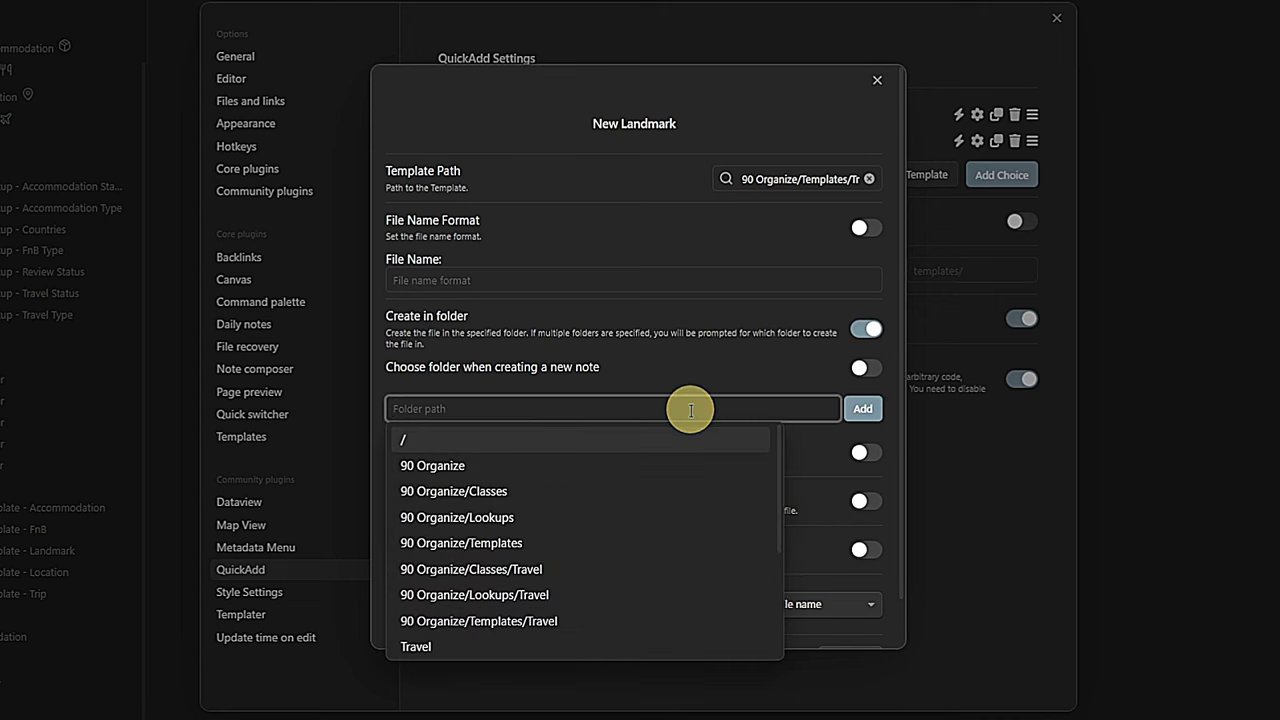
scroll(626, 490, down, 3)
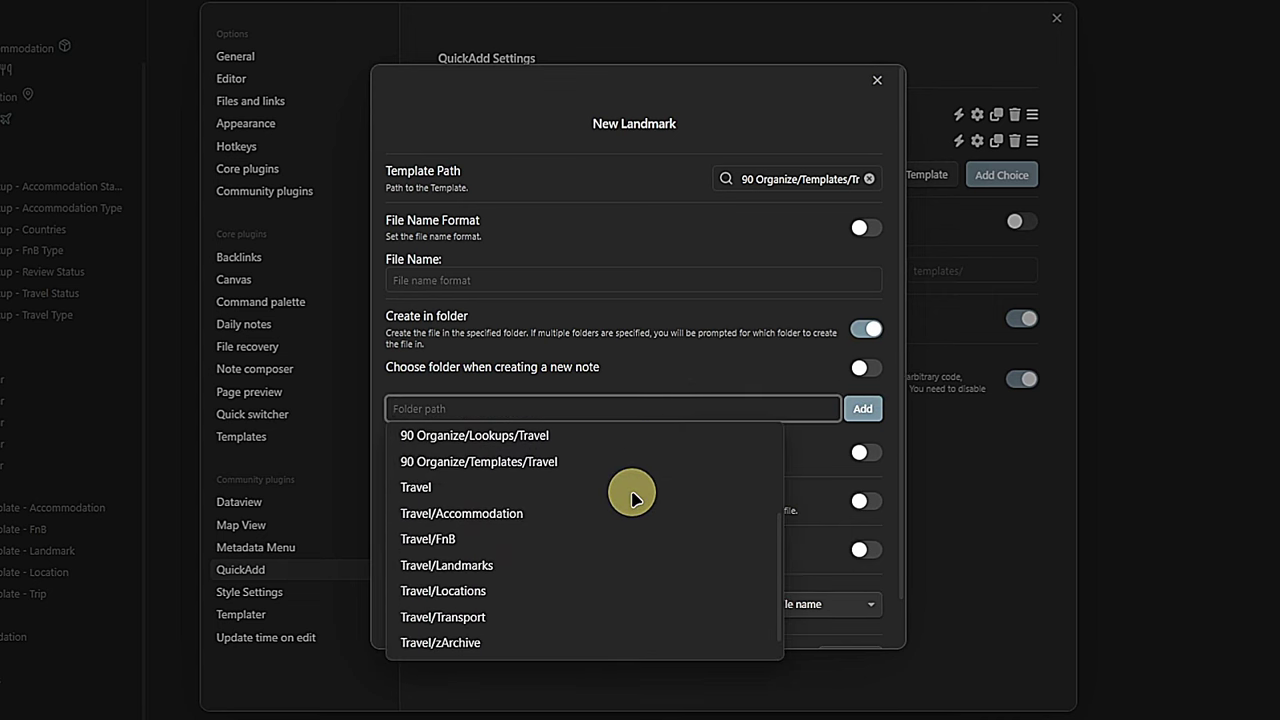
click(528, 565)
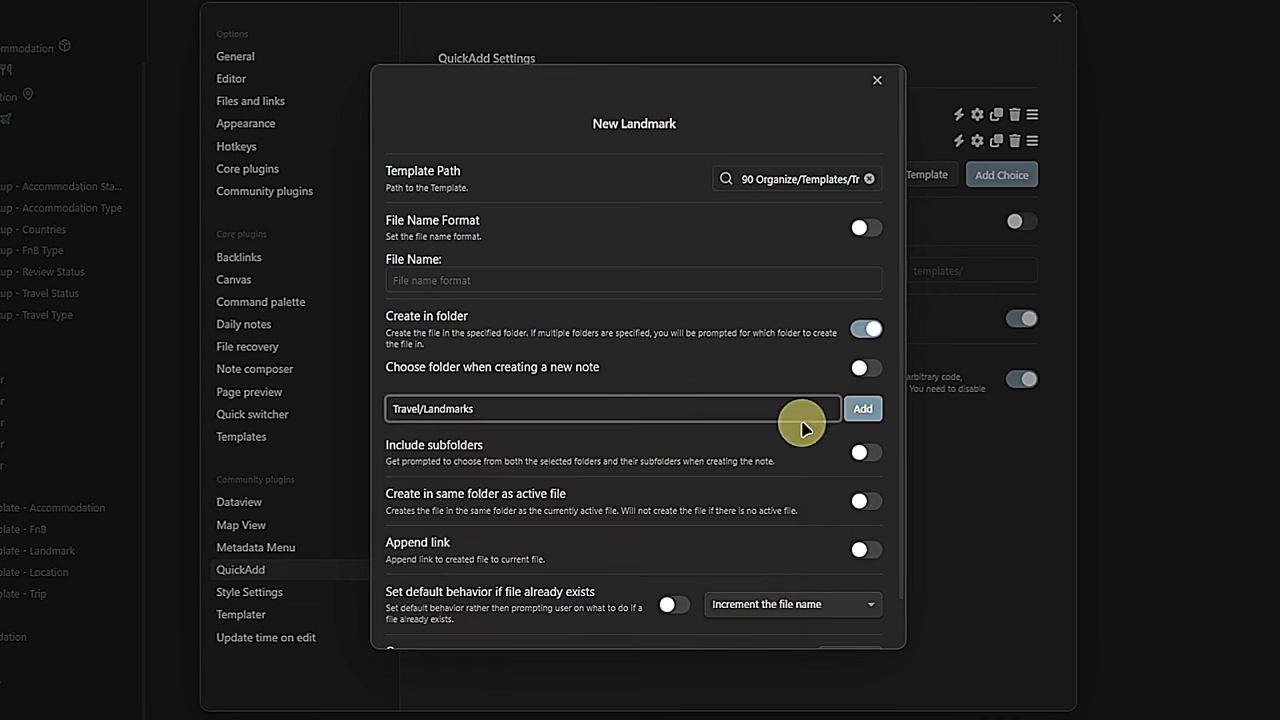
click(862, 408)
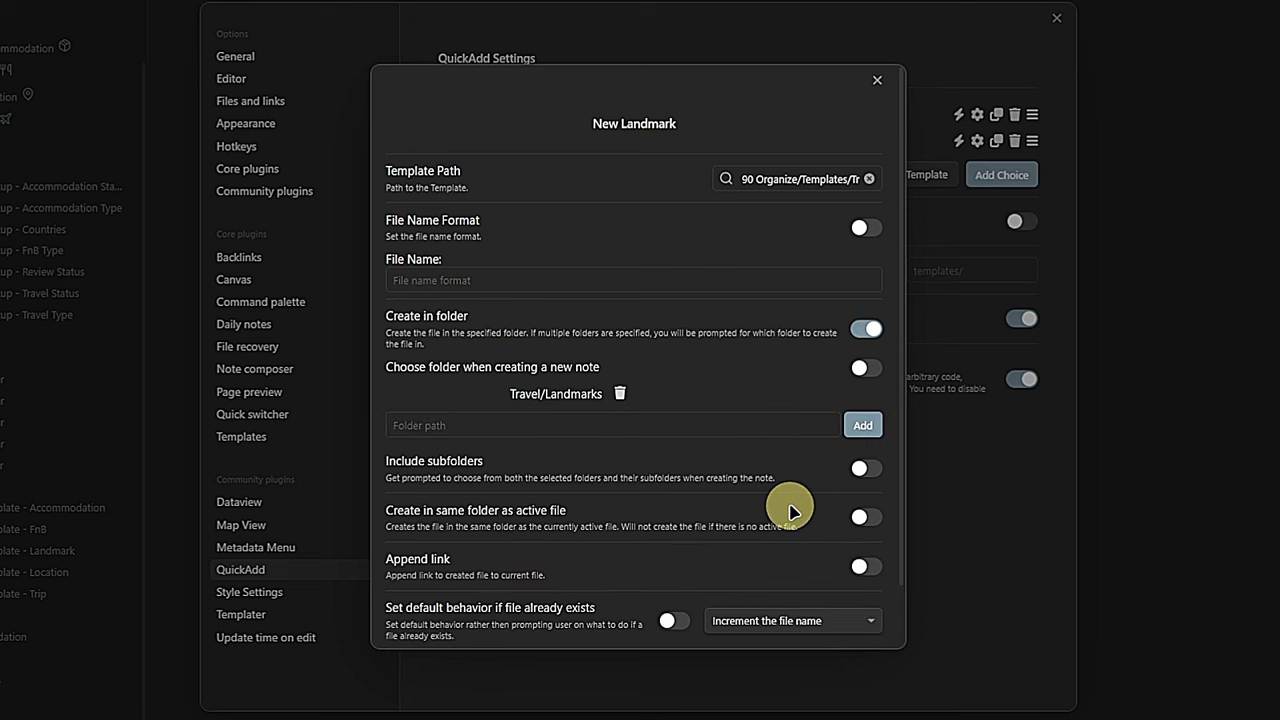
Enable opening the created file for New Landmark and close its settings.
scroll(792, 505, down, 2)
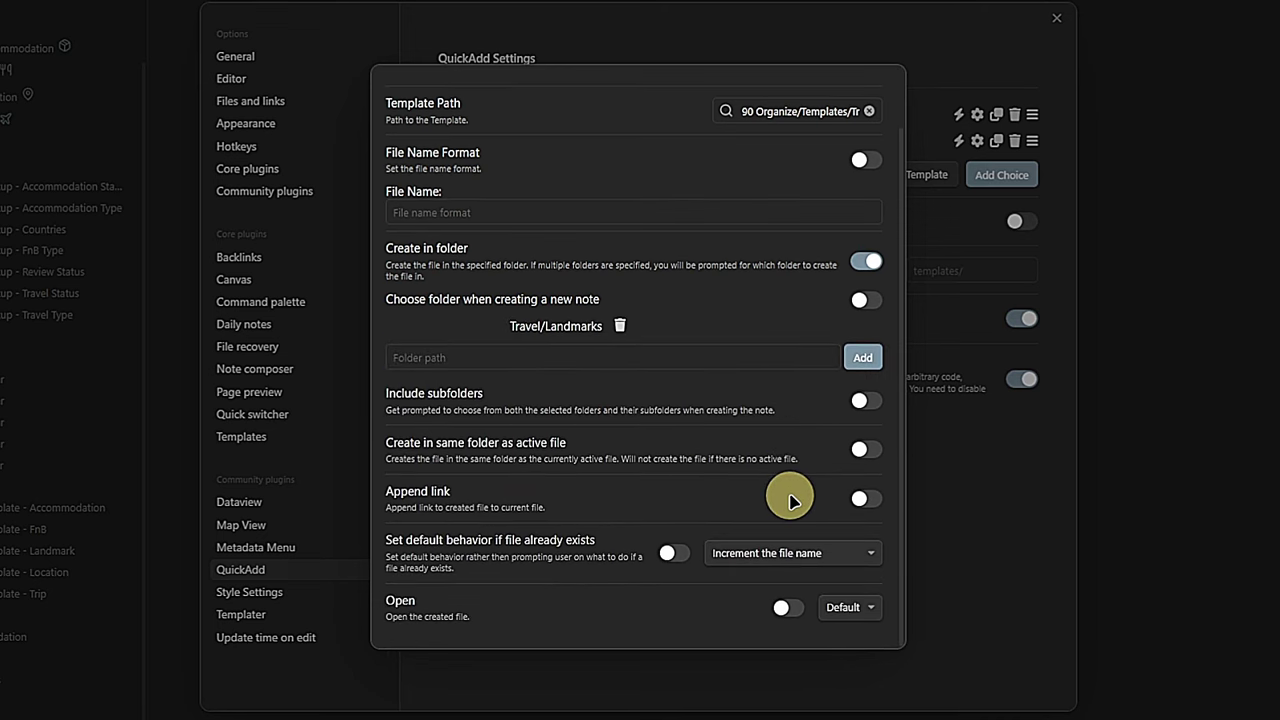
click(784, 608)
scroll(707, 601, down, 2)
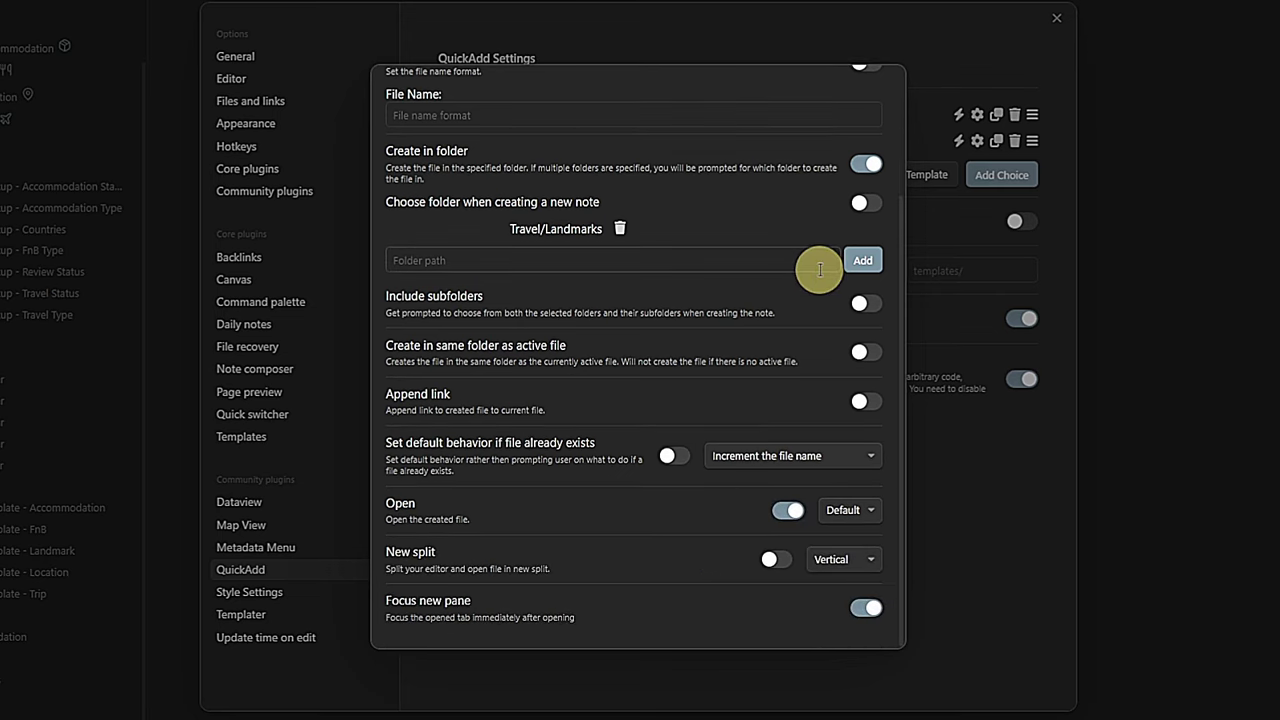
click(960, 456)
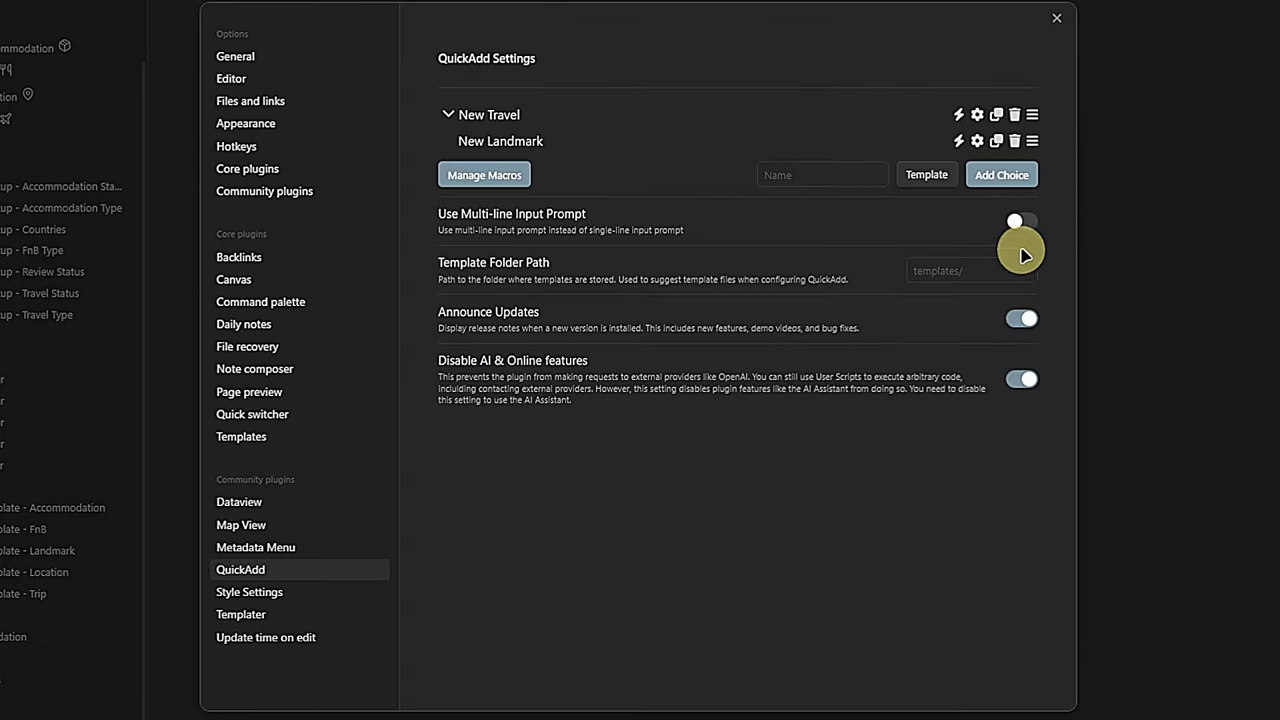
Duplicate the New Landmark choice three times.
click(996, 141)
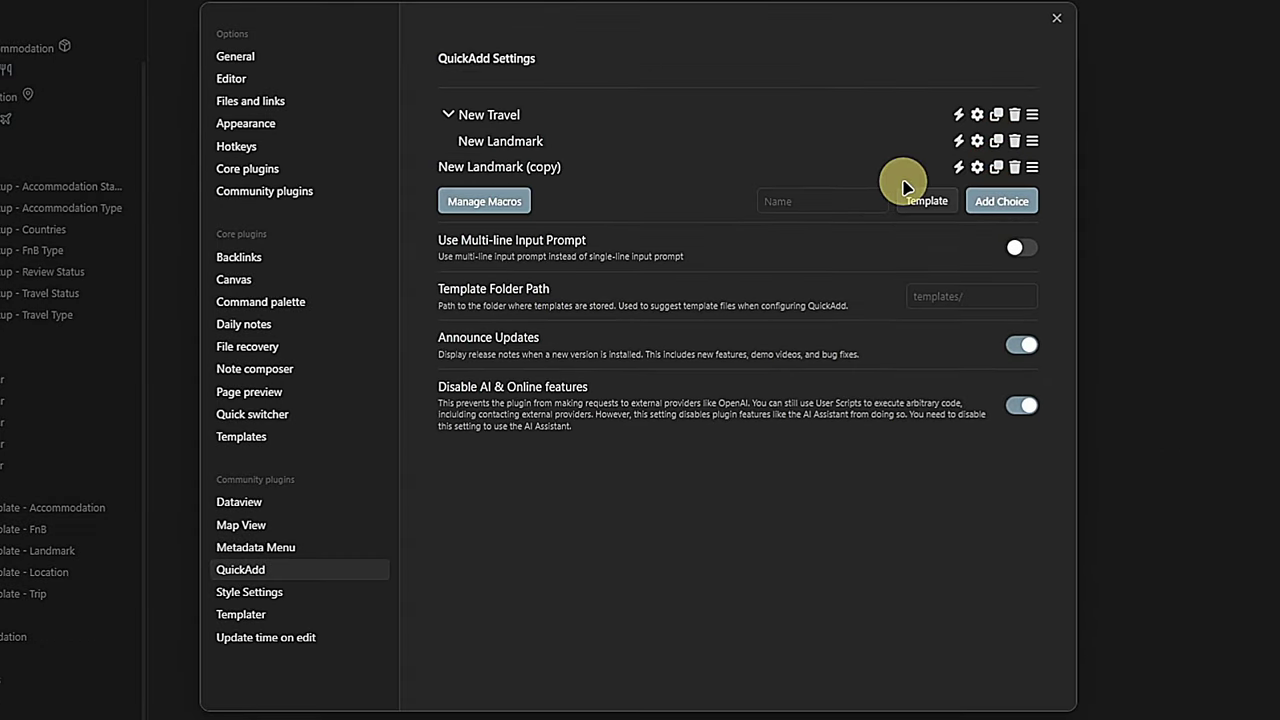
click(996, 141)
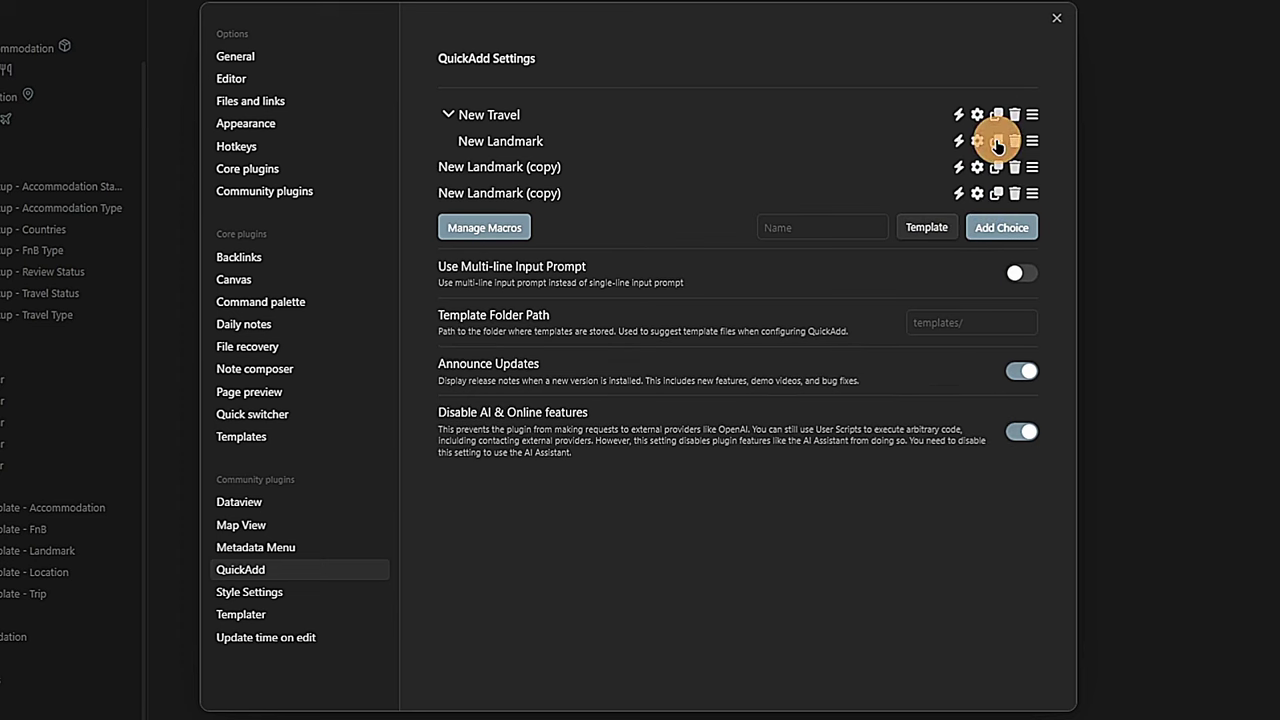
click(996, 141)
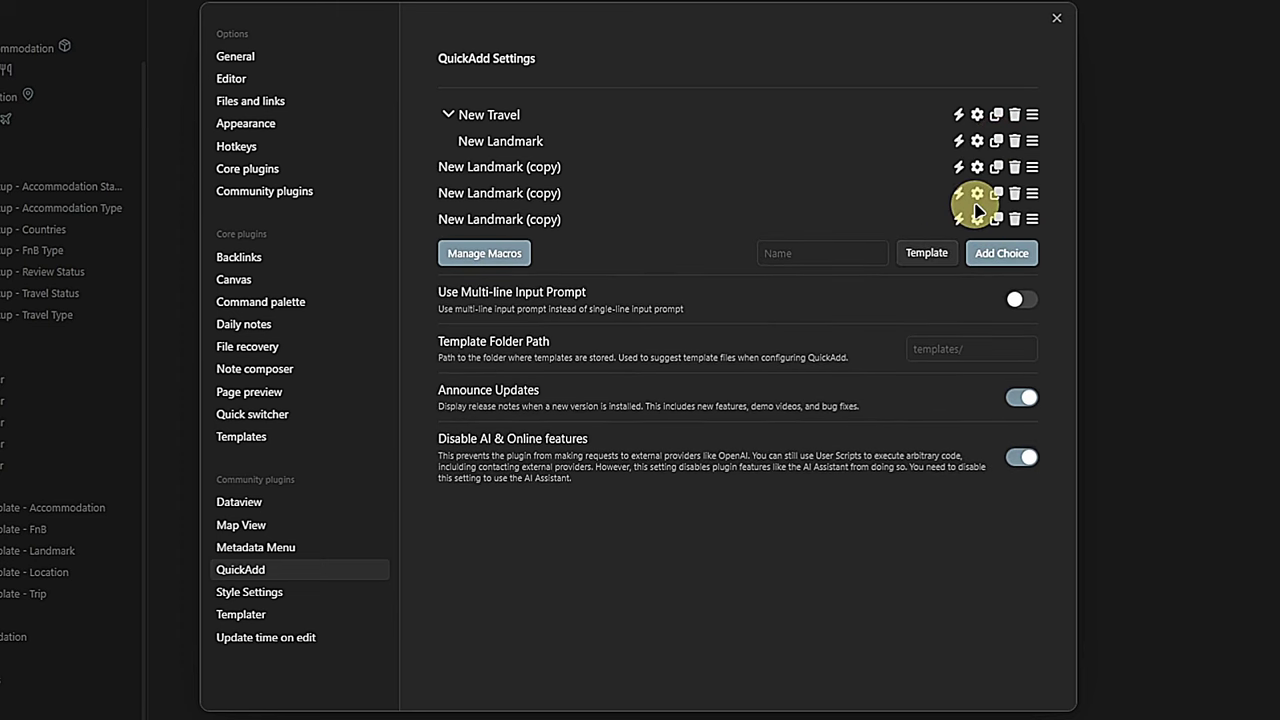
Rename the first New Landmark copy to New Accommodation.
click(978, 167)
click(650, 124)
text(New Accommodation)
key(Return)
Set New Accommodation's template path to the Accommodation template and replace its Travel/Landmarks folder with the accommodation folder.
click(826, 178)
key(ctrl+a)
key(BackSpace)
text(acco)
click(788, 226)
click(618, 392)
click(655, 409)
click(660, 487)
click(1150, 190)
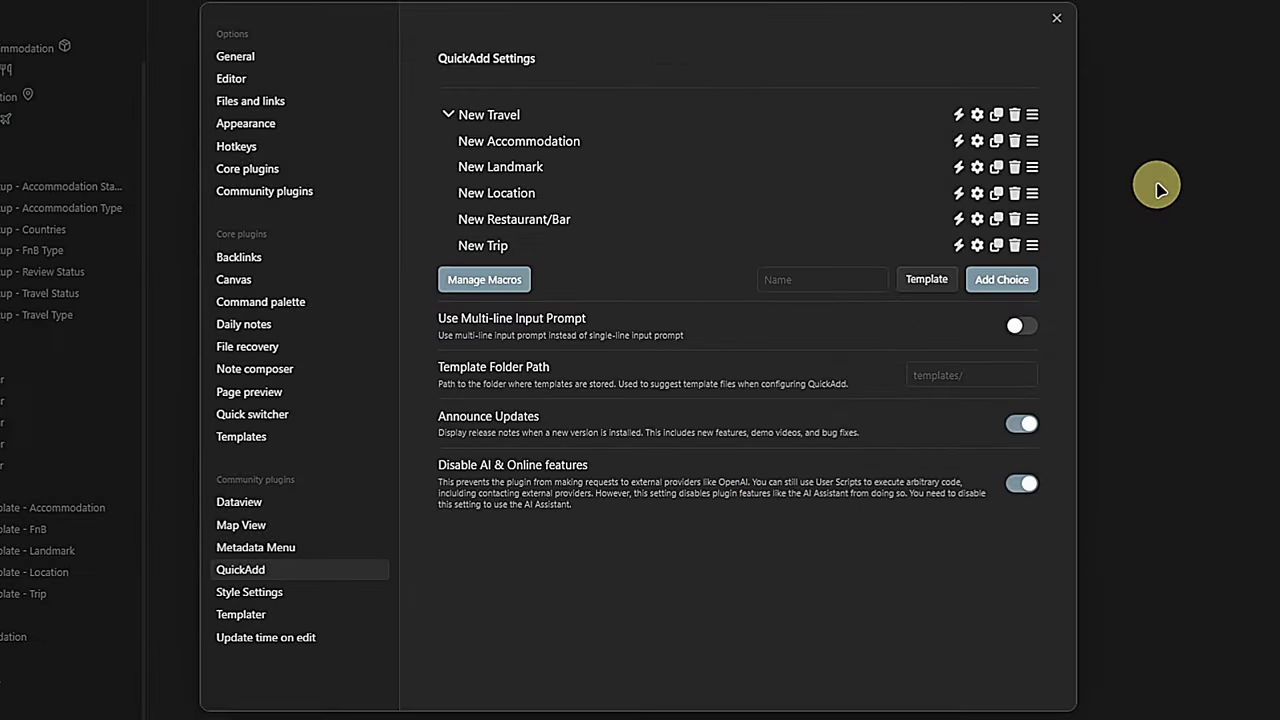
Enable commands for New Trip, New Restaurant/Bar, New Location, New Landmark, New Accommodation and the New Travel choice.
click(958, 245)
click(958, 219)
click(958, 193)
click(958, 167)
click(957, 142)
click(958, 114)
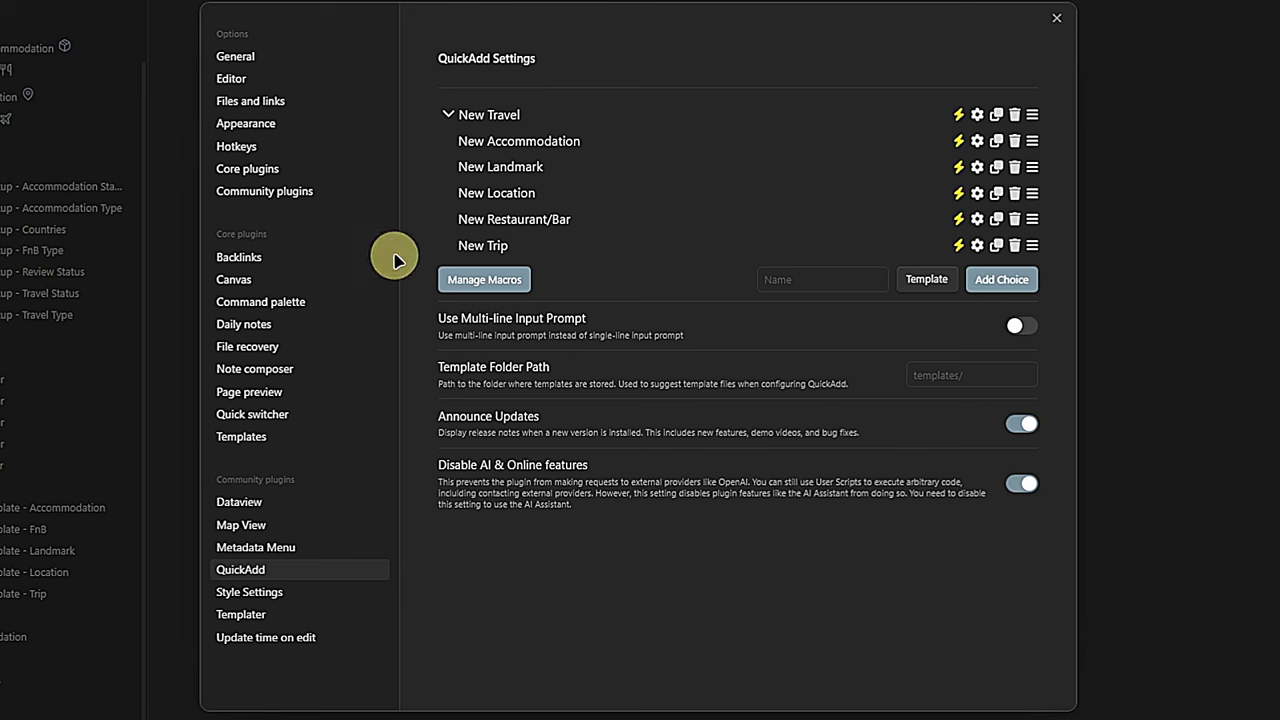
Assign the hotkey Alt + T to the QuickAdd: New Travel command.
click(266, 144)
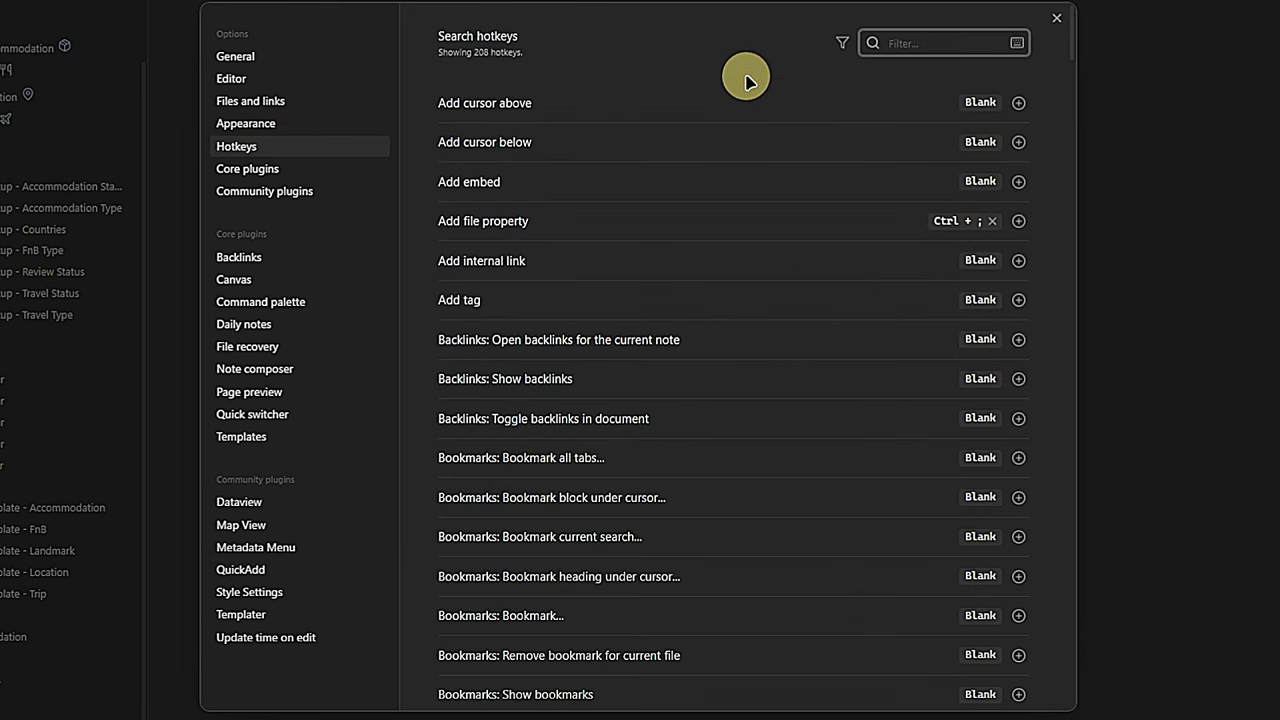
text(new tr)
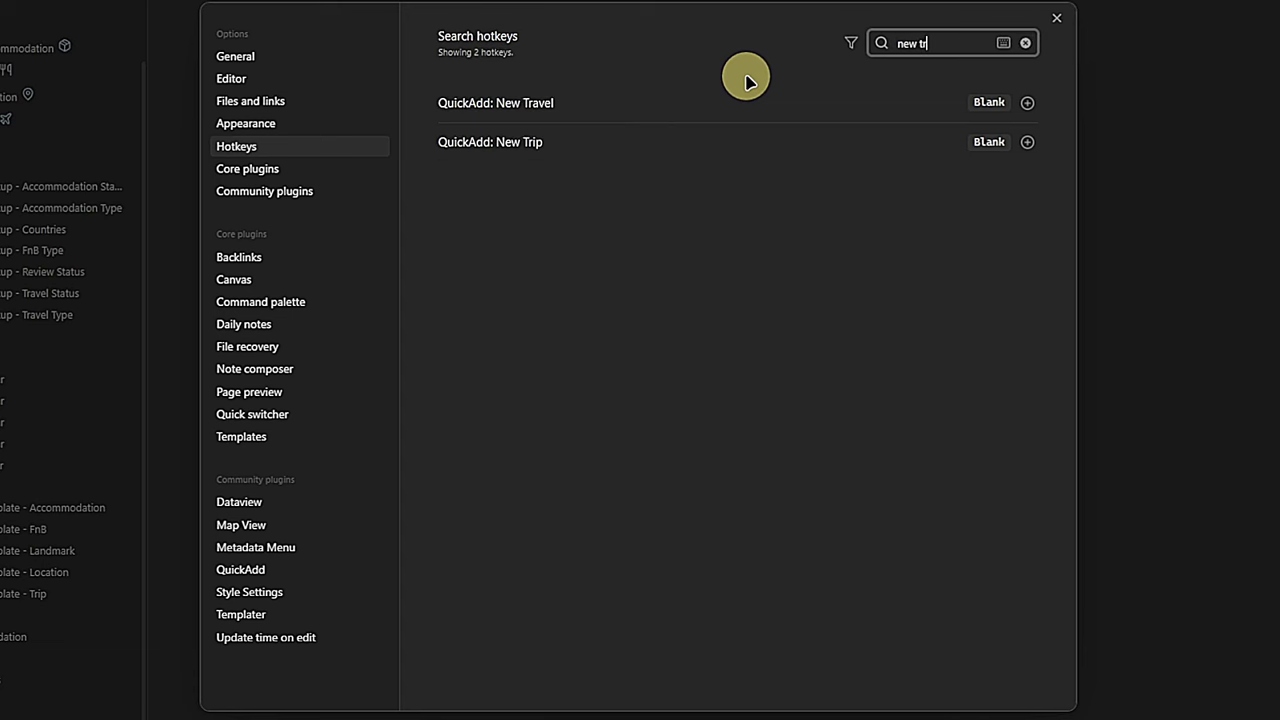
click(1027, 102)
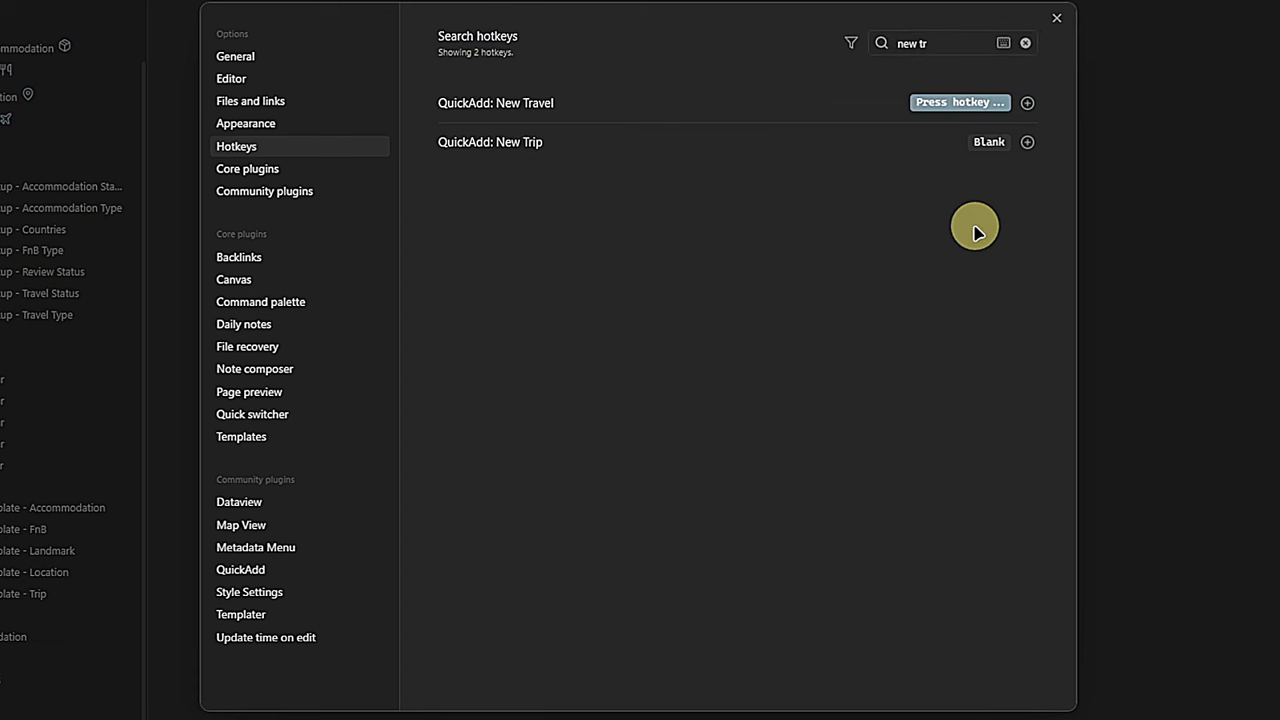
key(alt+t)
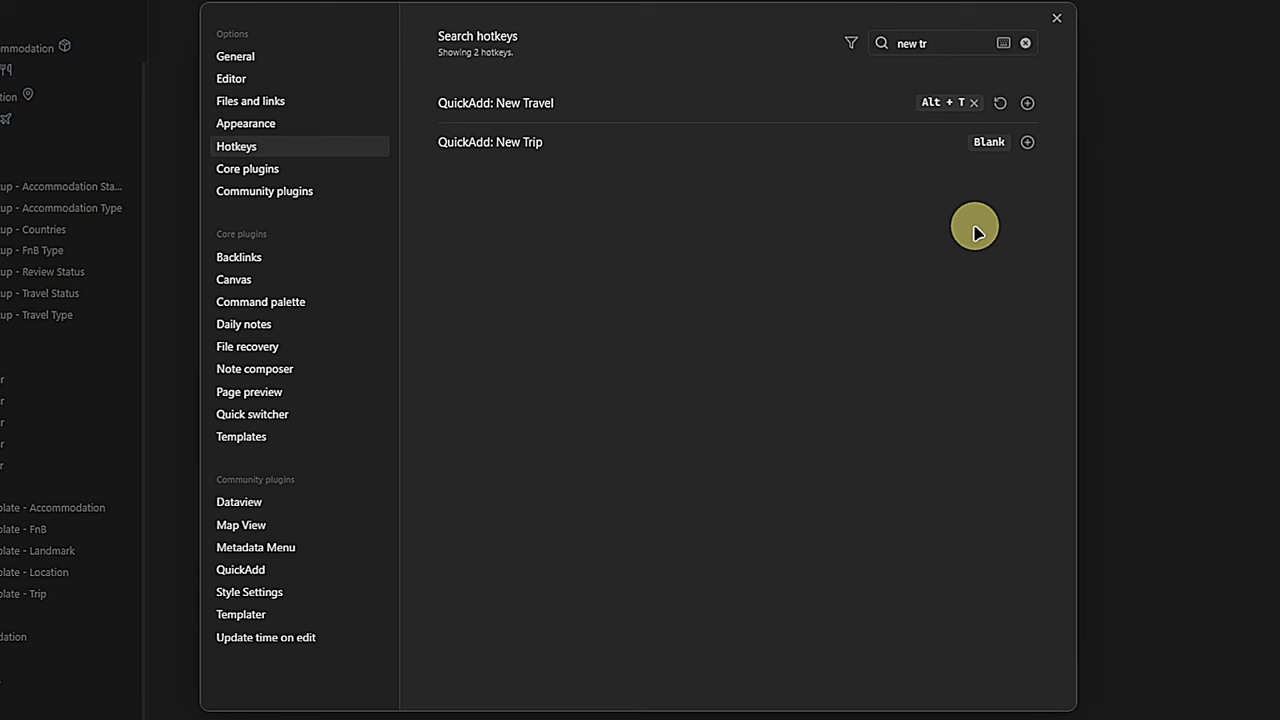
Leave the hotkey settings and create a landmark note named "landmark 3" through the New Travel quick-add, checking the Landmarks folder.
key(Escape)
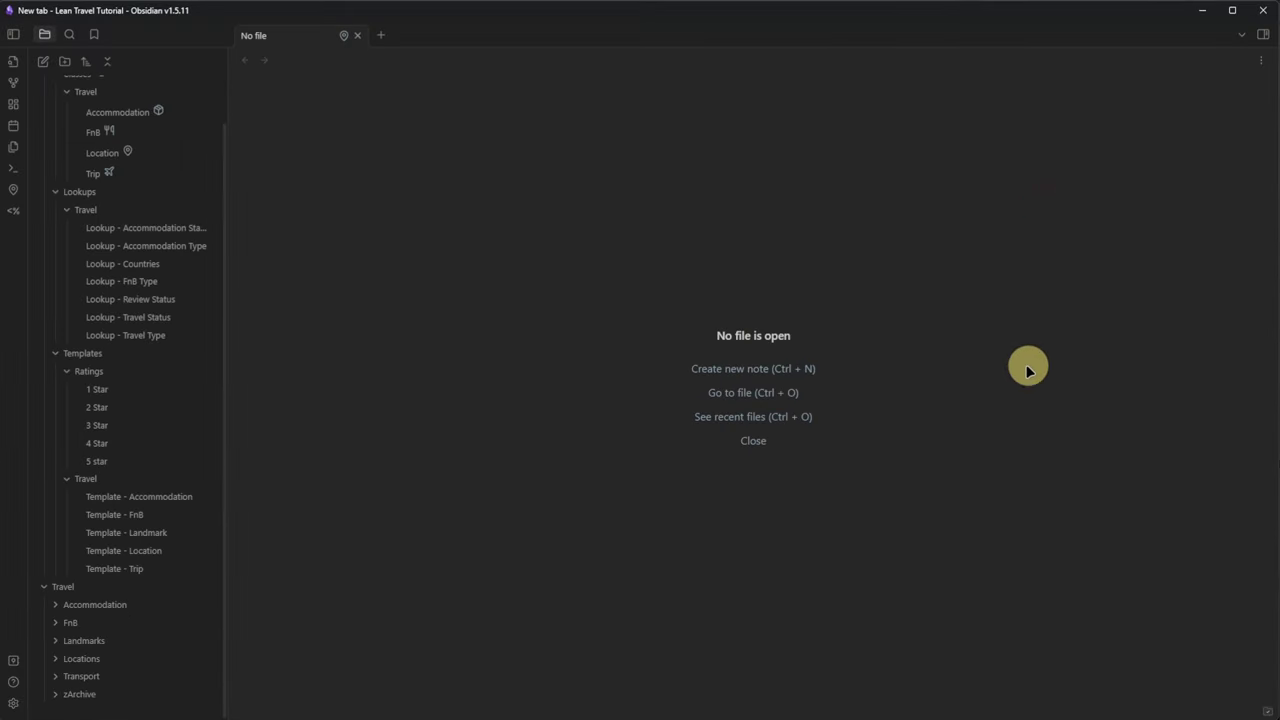
key(alt+t)
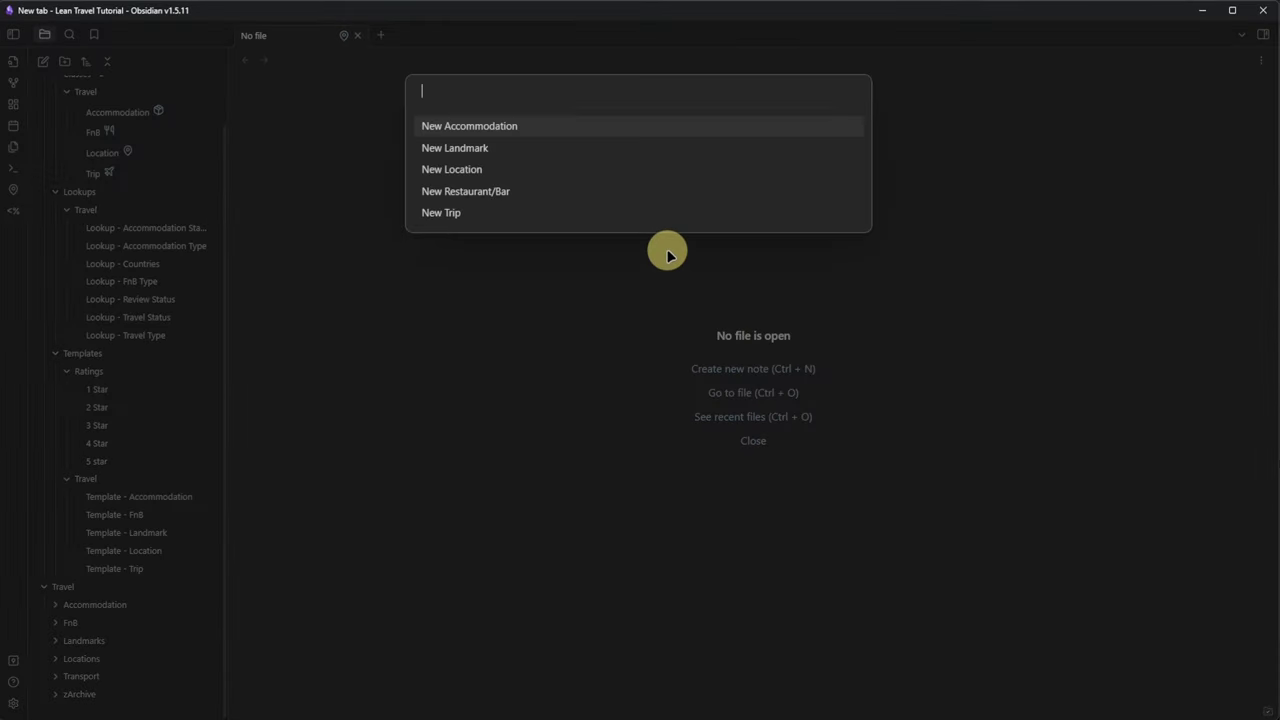
key(Down)
key(Return)
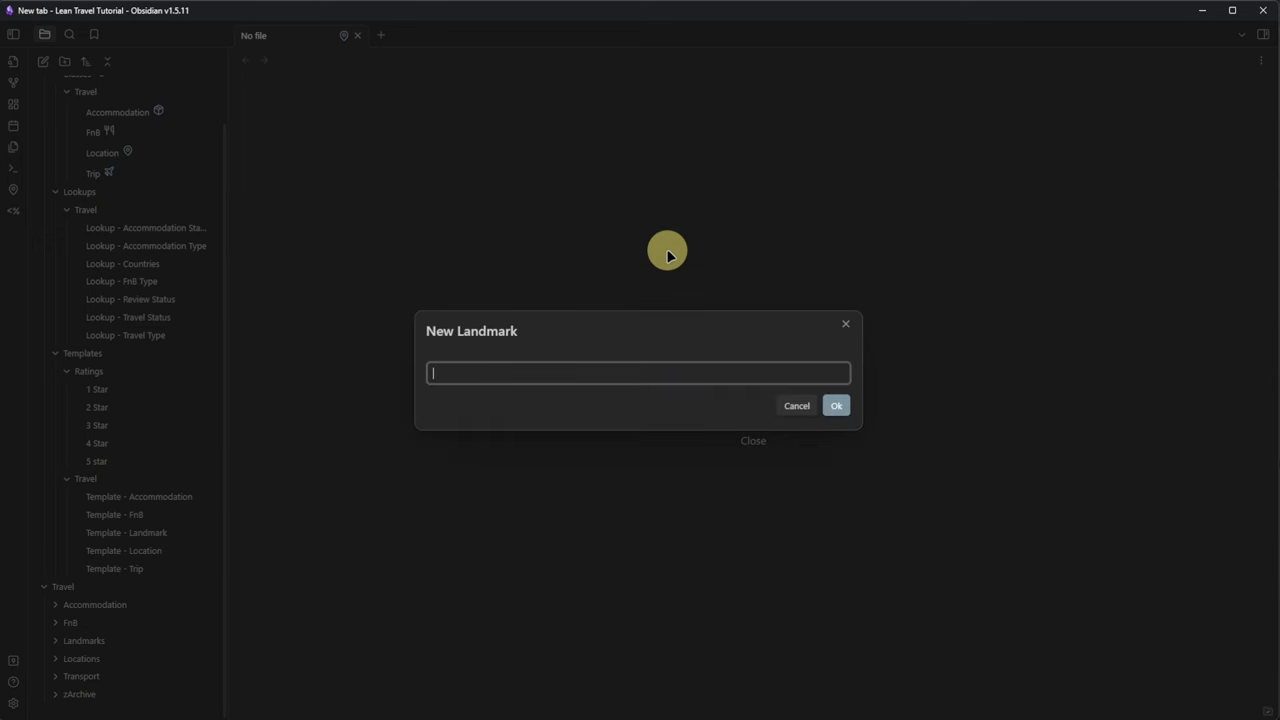
text(landmark 3)
key(Return)
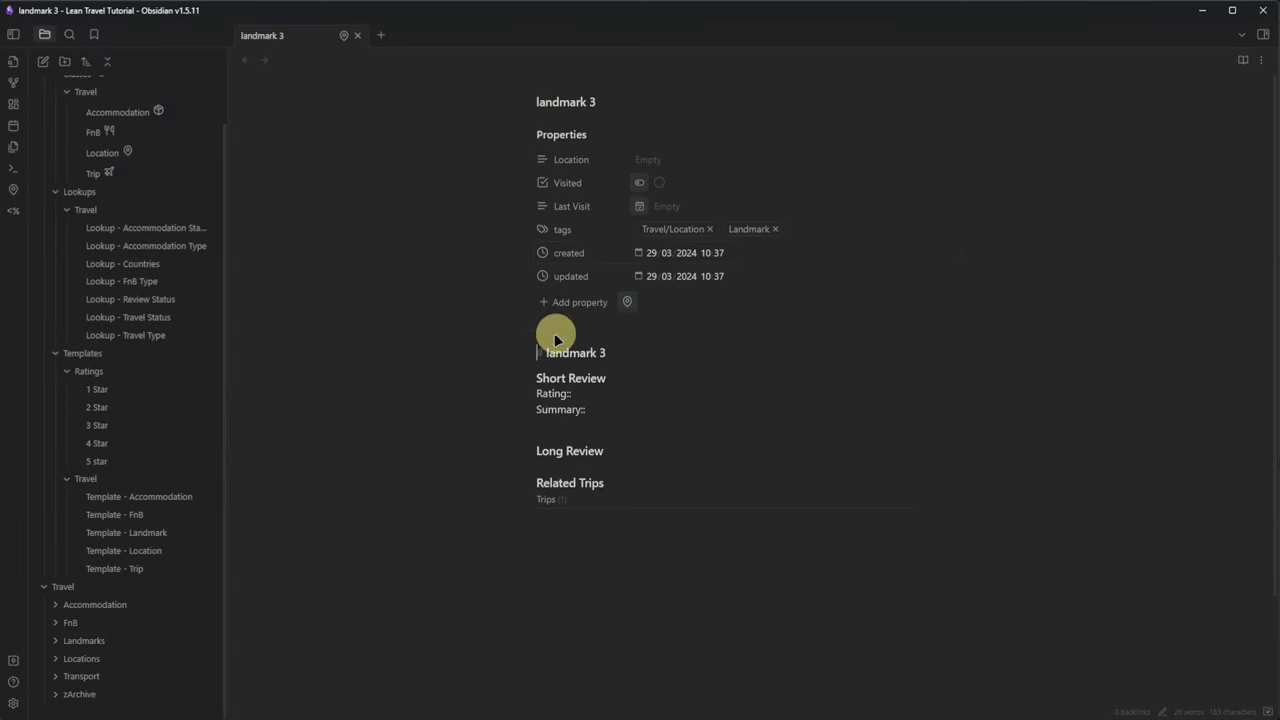
click(57, 645)
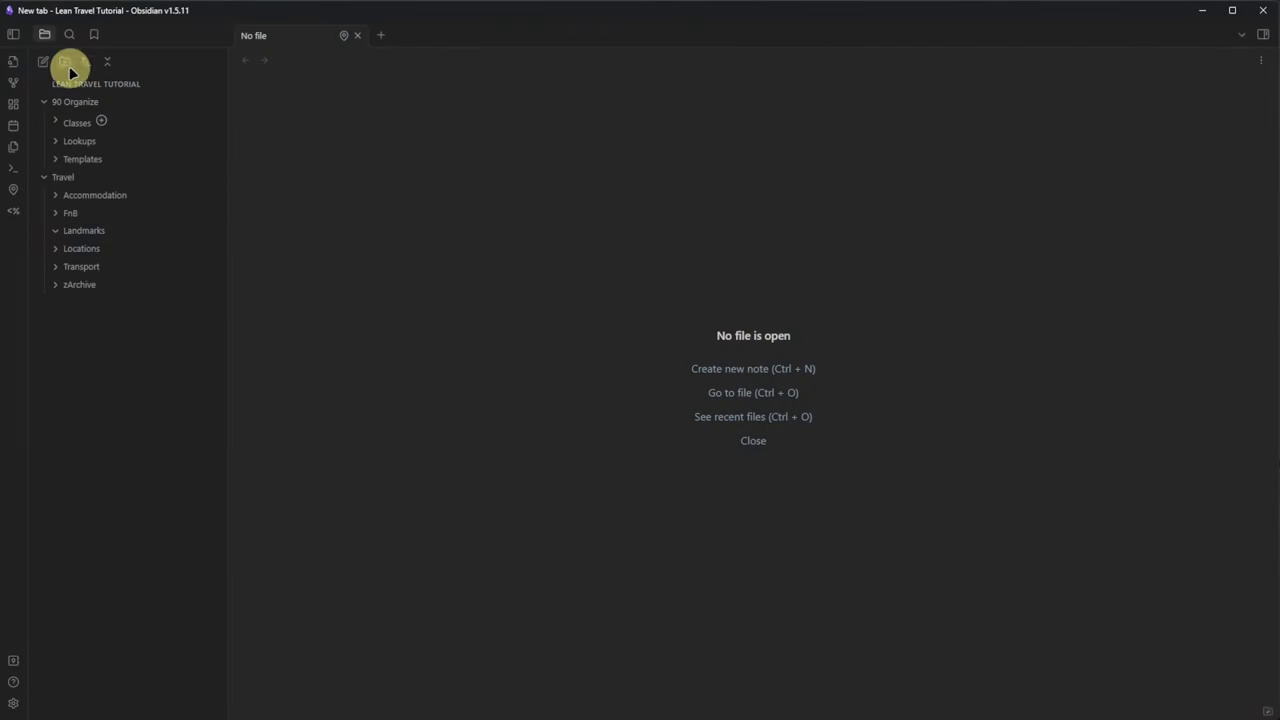
Create a new note in the vault root titled "🌍 Lean Travel".
click(45, 61)
text(🌍 Lean Travel)
key(Return)
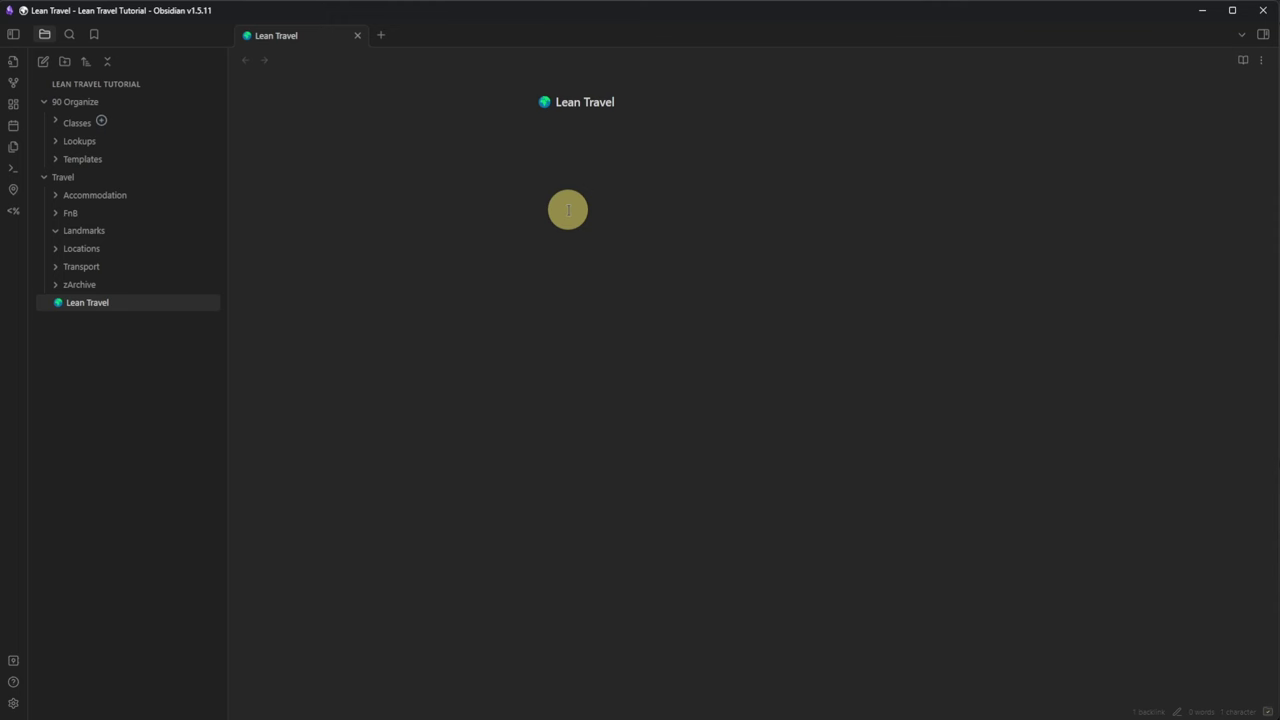
Add cssclasses "dashboard,hide-properties" and tags "Travel,Home,Dashboard" to the Lean Travel note's frontmatter, above the created date.
click(699, 127)
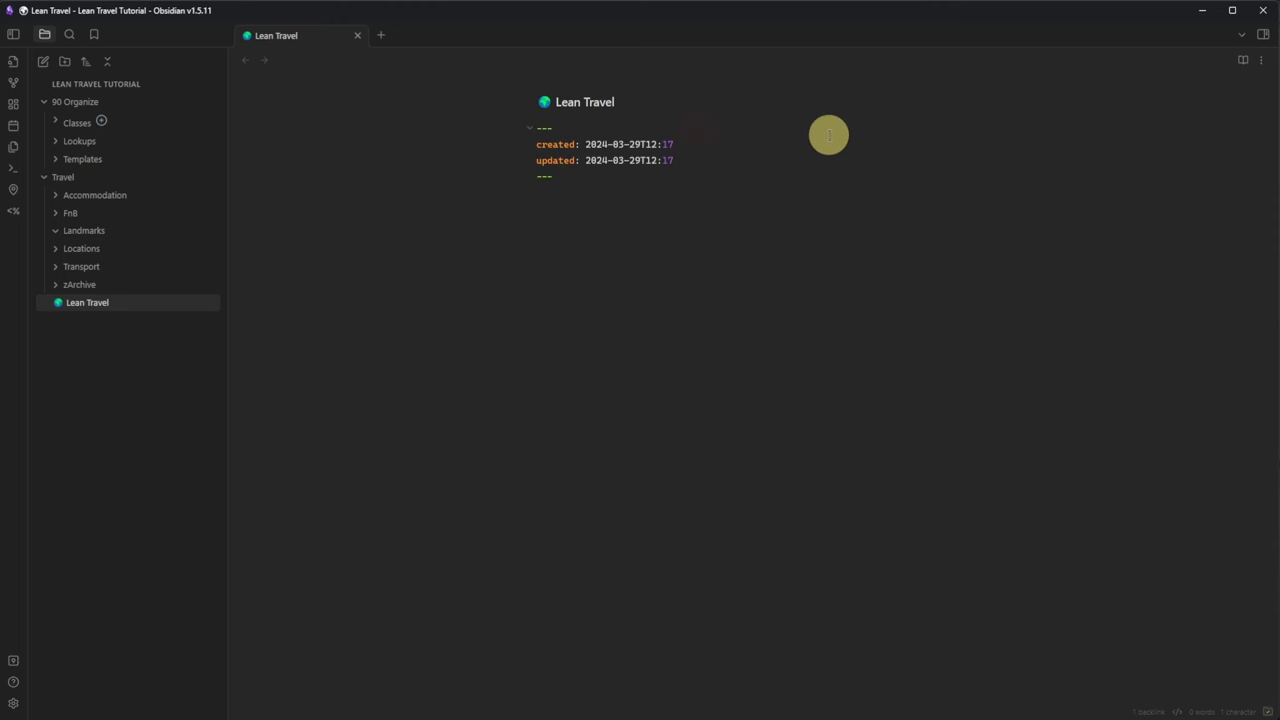
key(Return)
text(cssclasses)
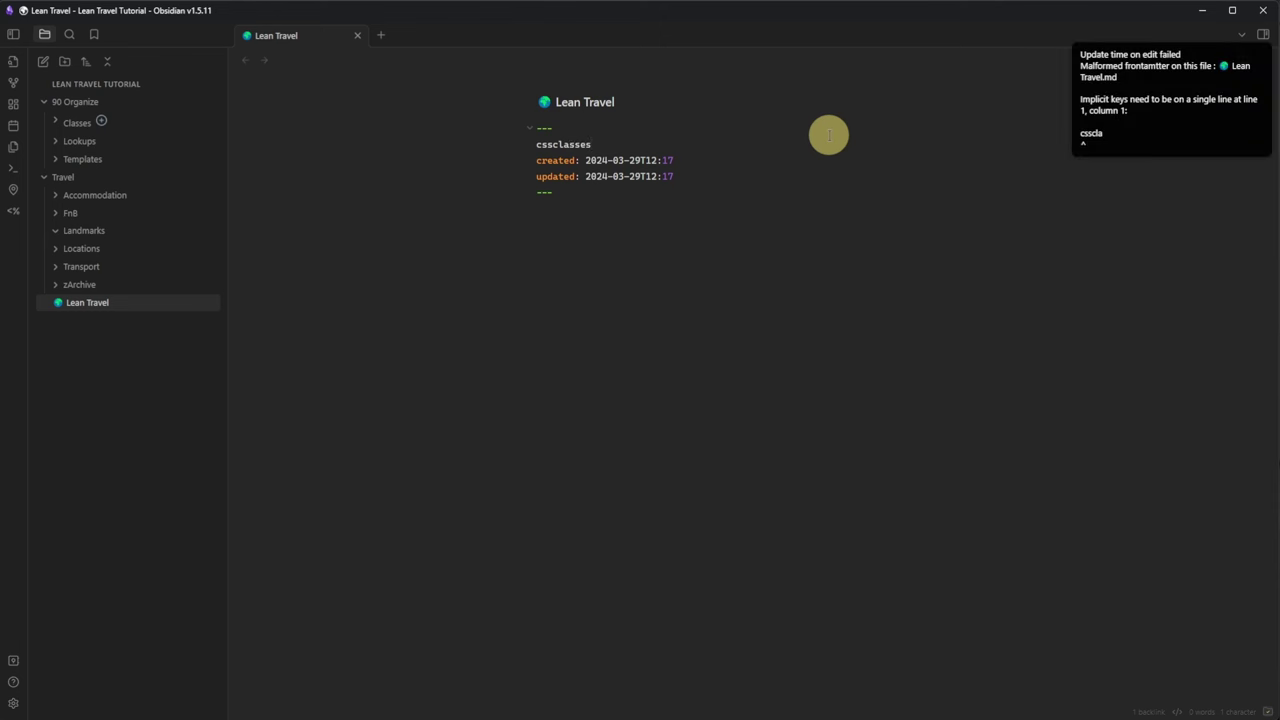
text(: dashboard)
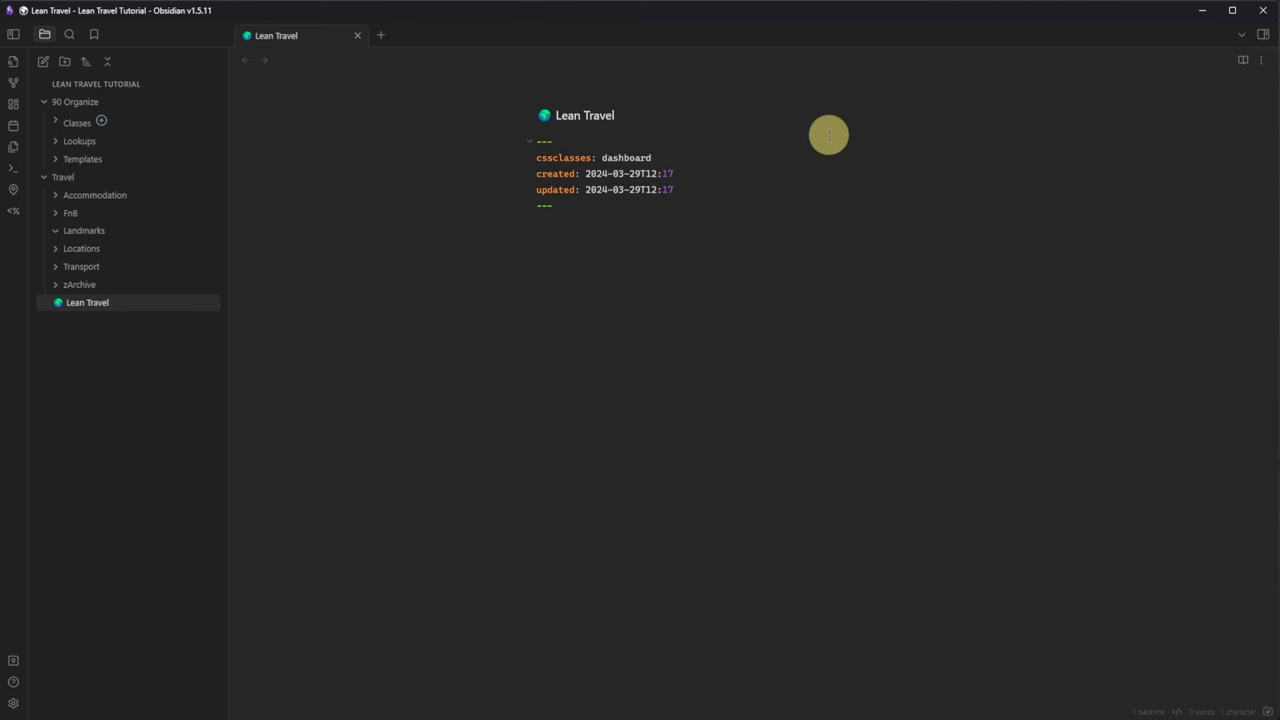
key(Return)
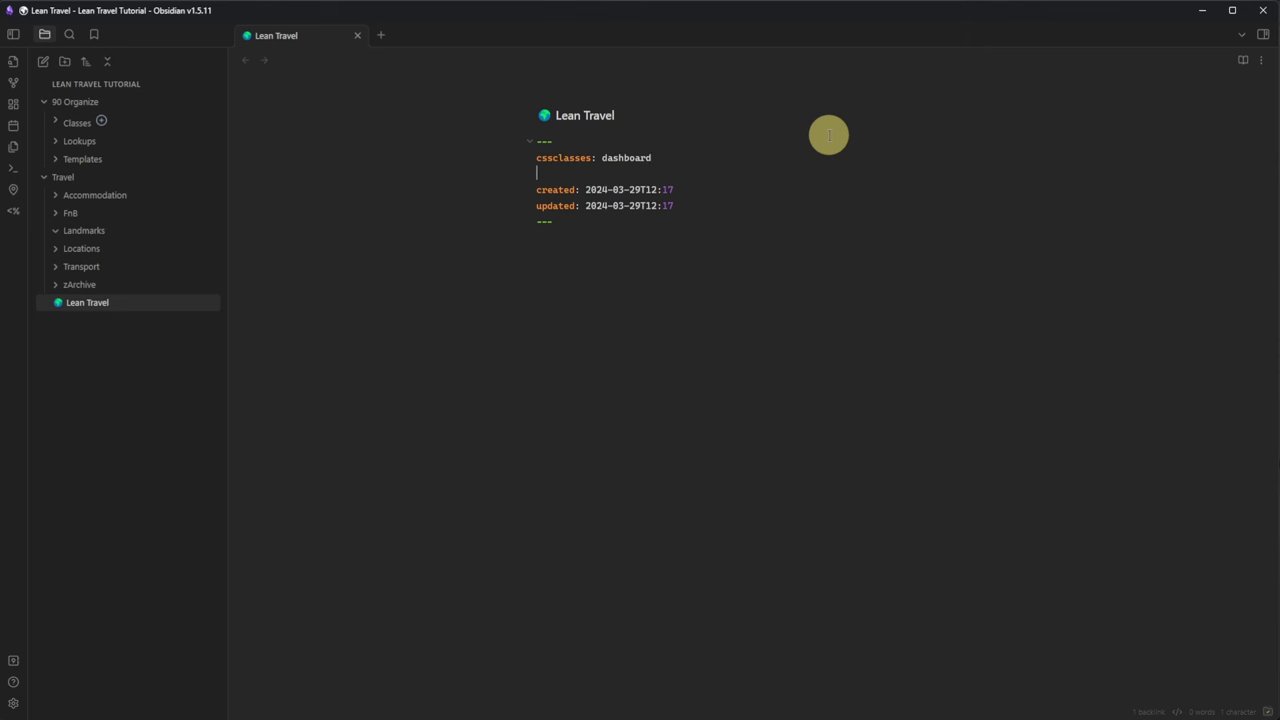
text(tags:)
text( Travel,Home,Dash)
text(board)
text(hide-properties)
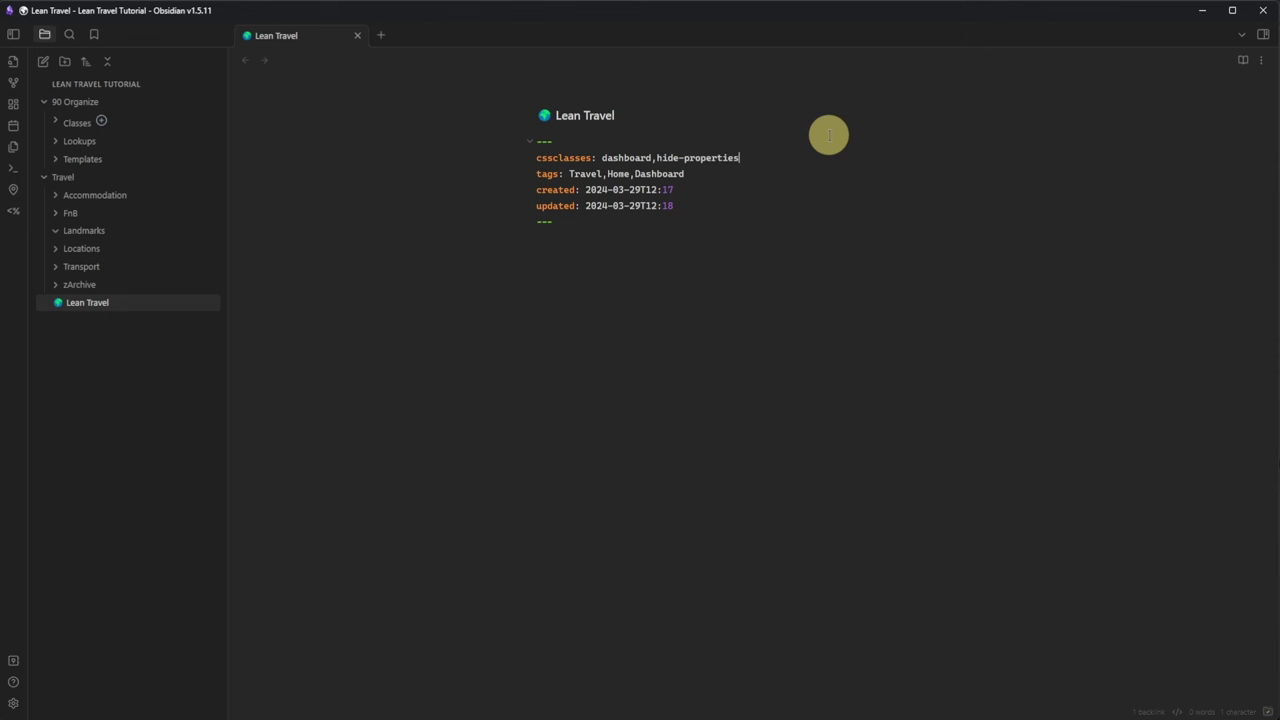
Open a second copy of the Lean Travel note side by side with the first and show it in reading view.
click(382, 35)
click(102, 303)
drag(405, 38, 1031, 296)
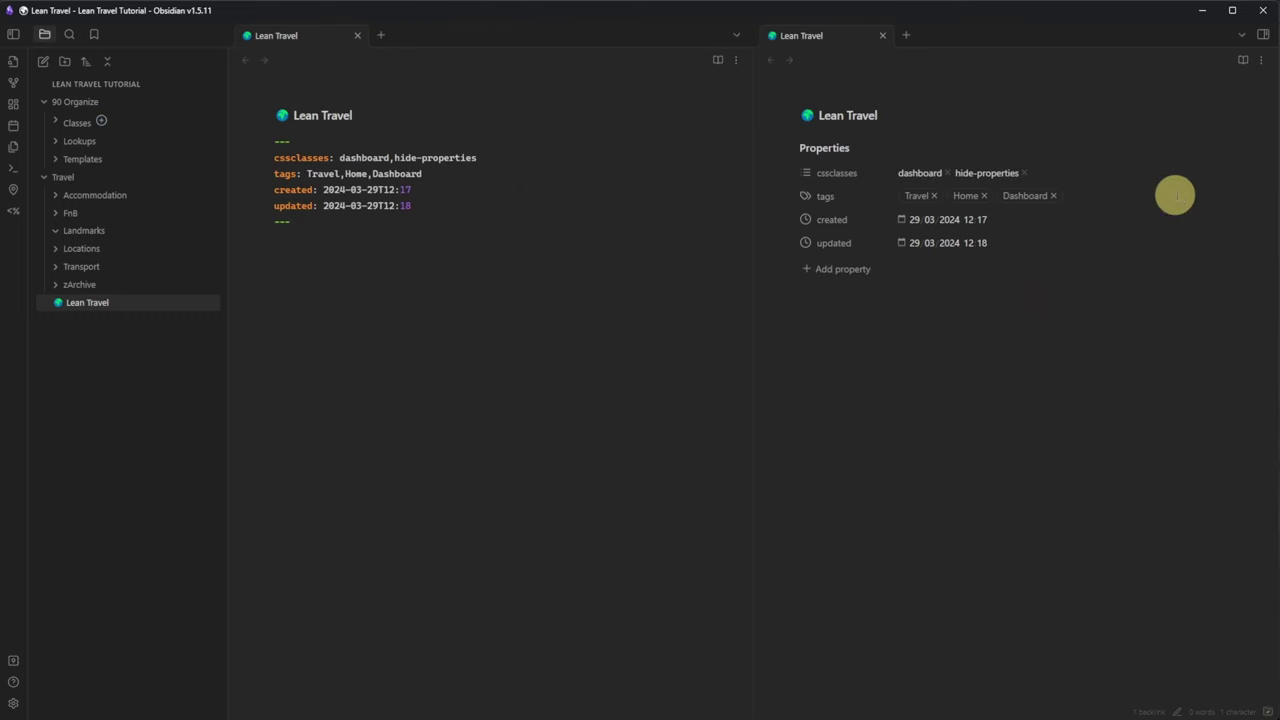
click(1261, 60)
click(1195, 99)
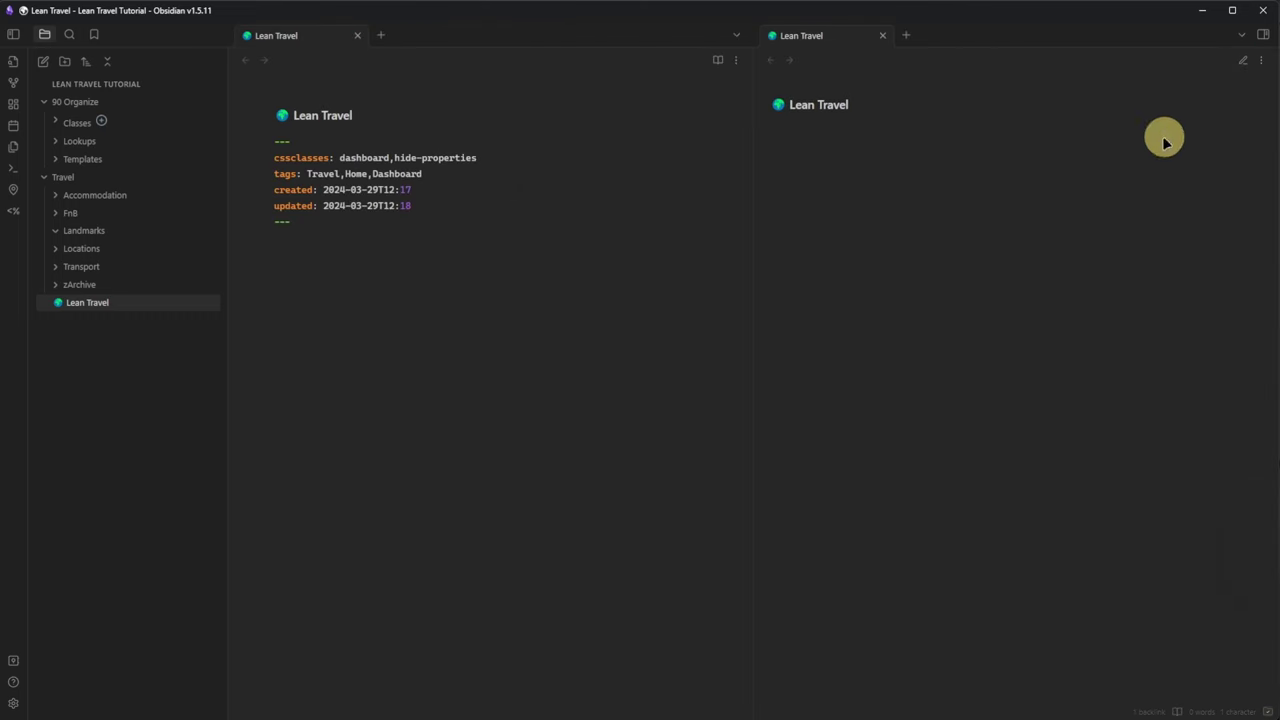
Add the first-level headings "Quick Actions" and "Trips" below the frontmatter in the editable copy of the note.
click(499, 292)
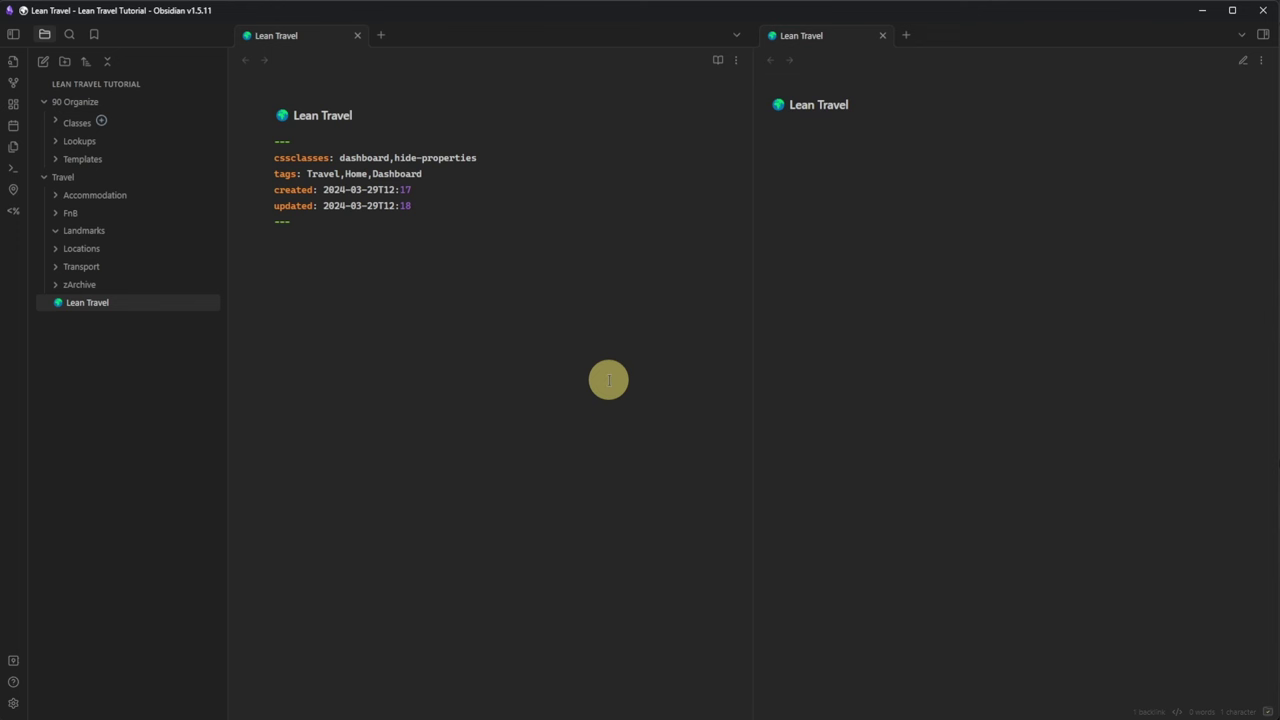
key(BackSpace)
text(# )
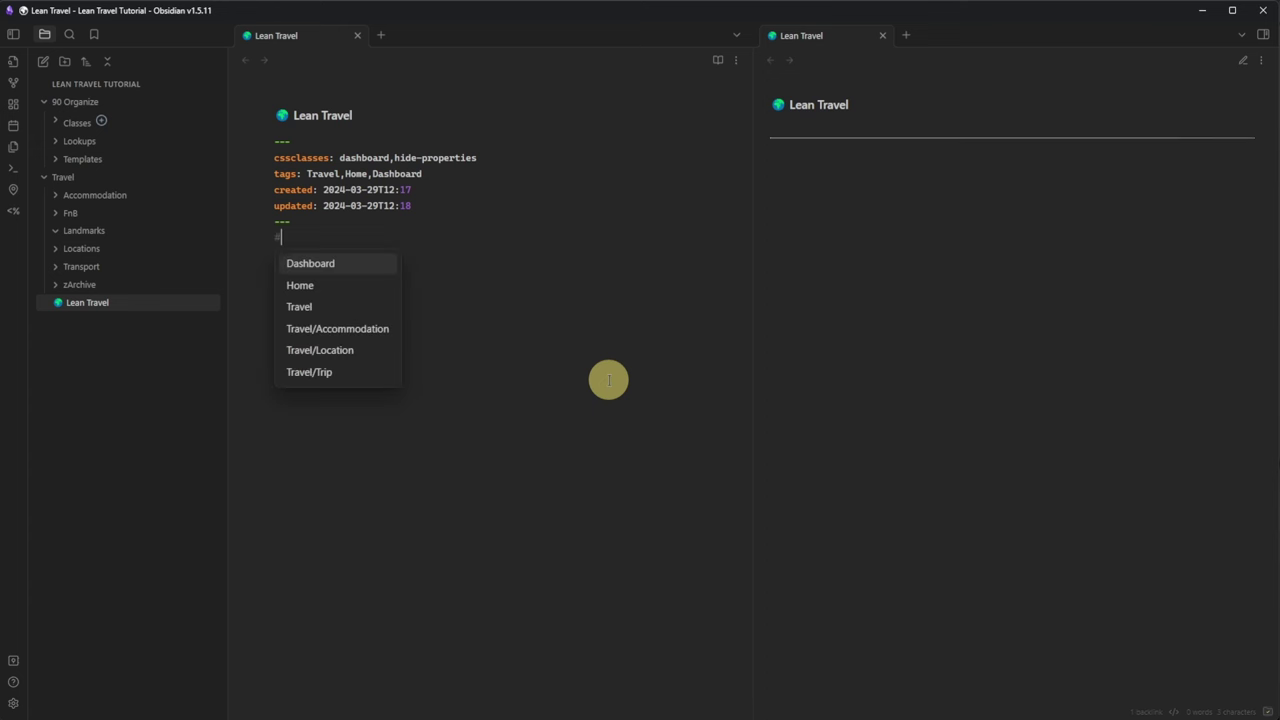
text(Qu)
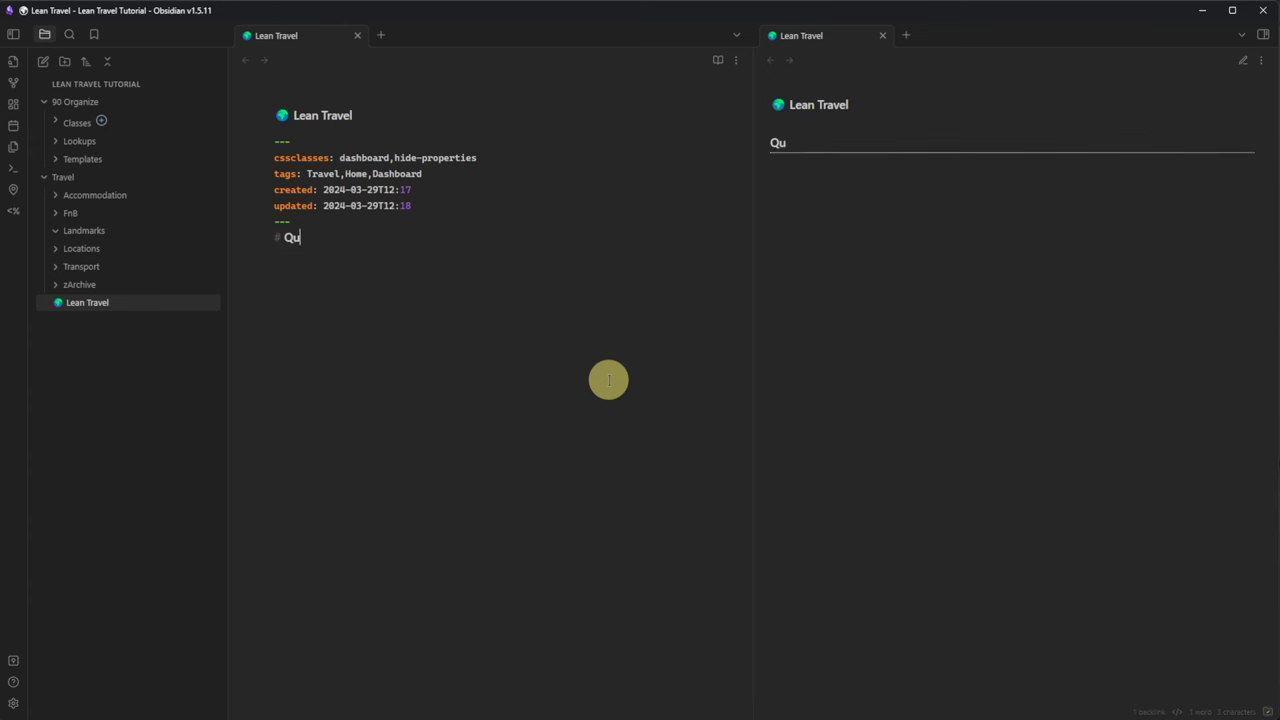
text(ick Actions)
key(Return)
text(# )
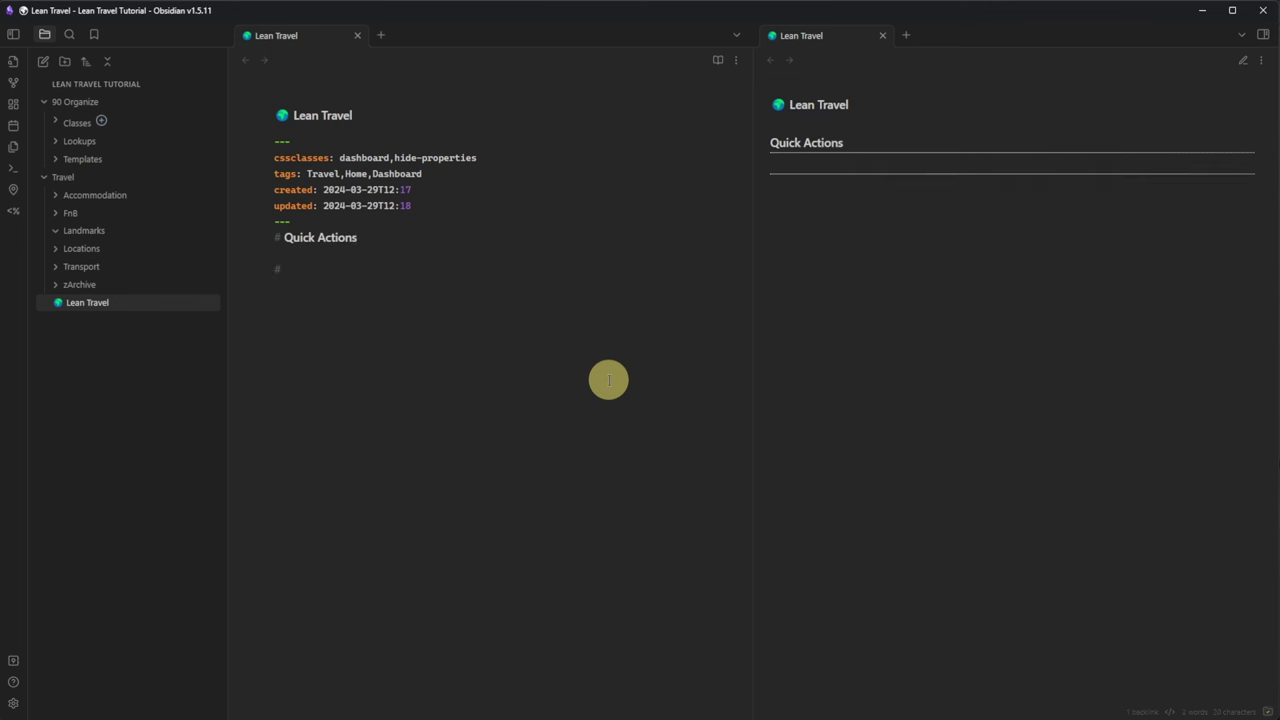
text(Trips  )
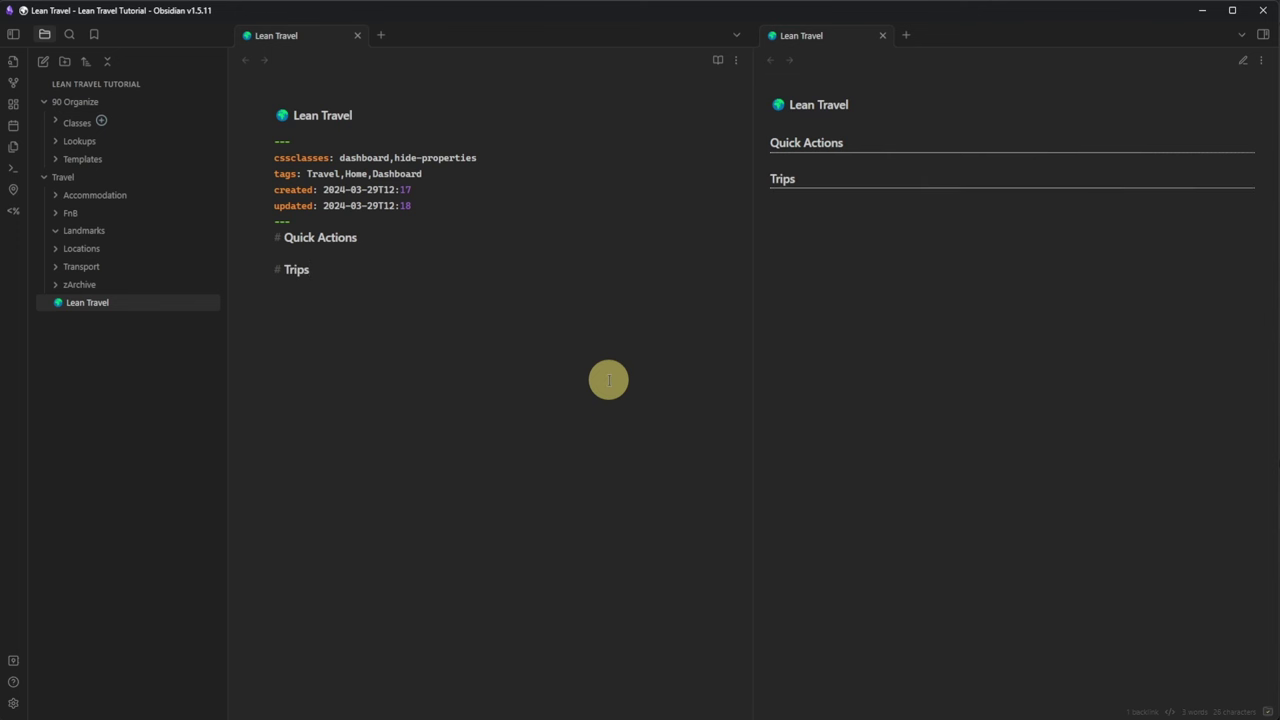
Add the first-level headings "Top 10" and "Completed Reviews" below the Trips heading.
text(# )
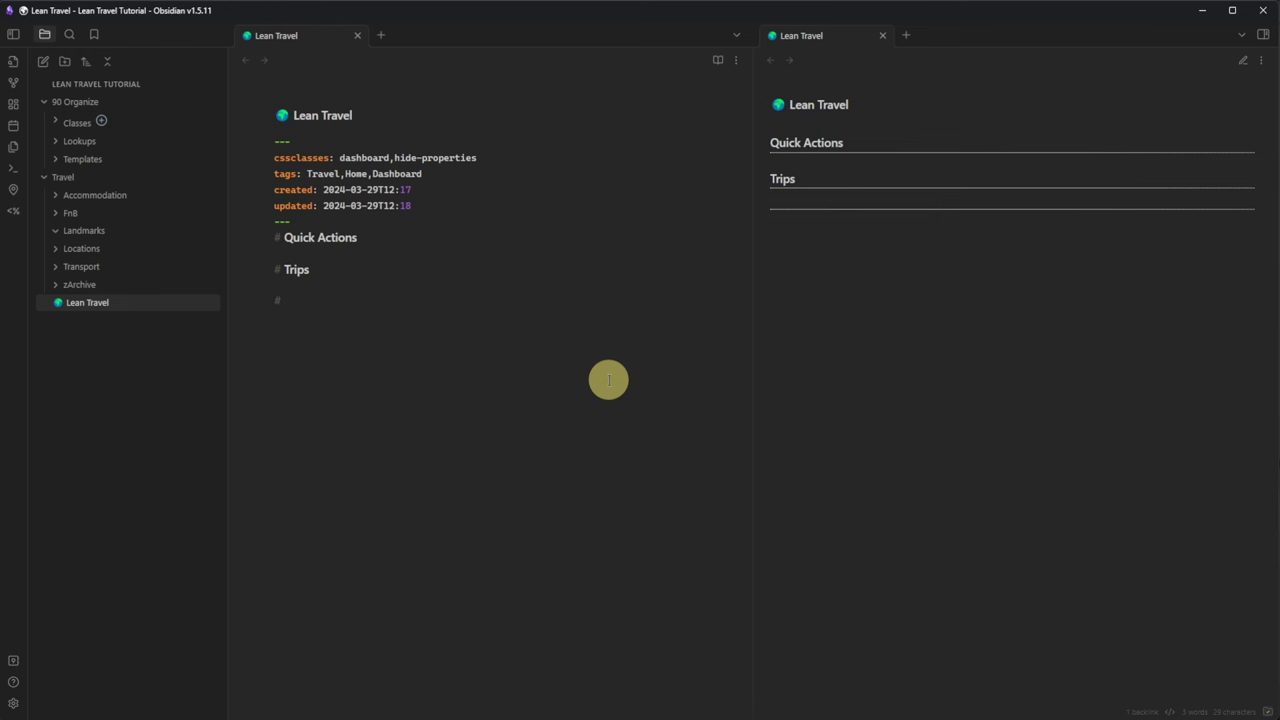
text(To)
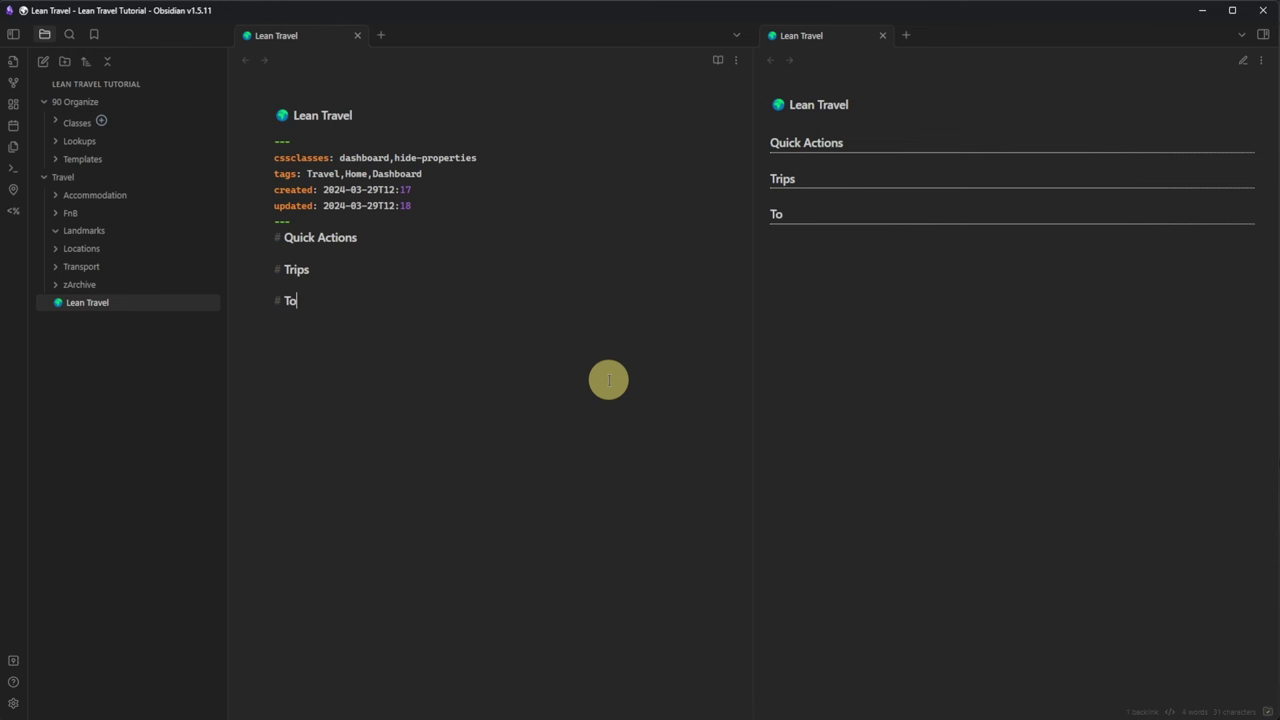
text(p 10)
key(Return)
key(Return)
text(# Completed Reviews)
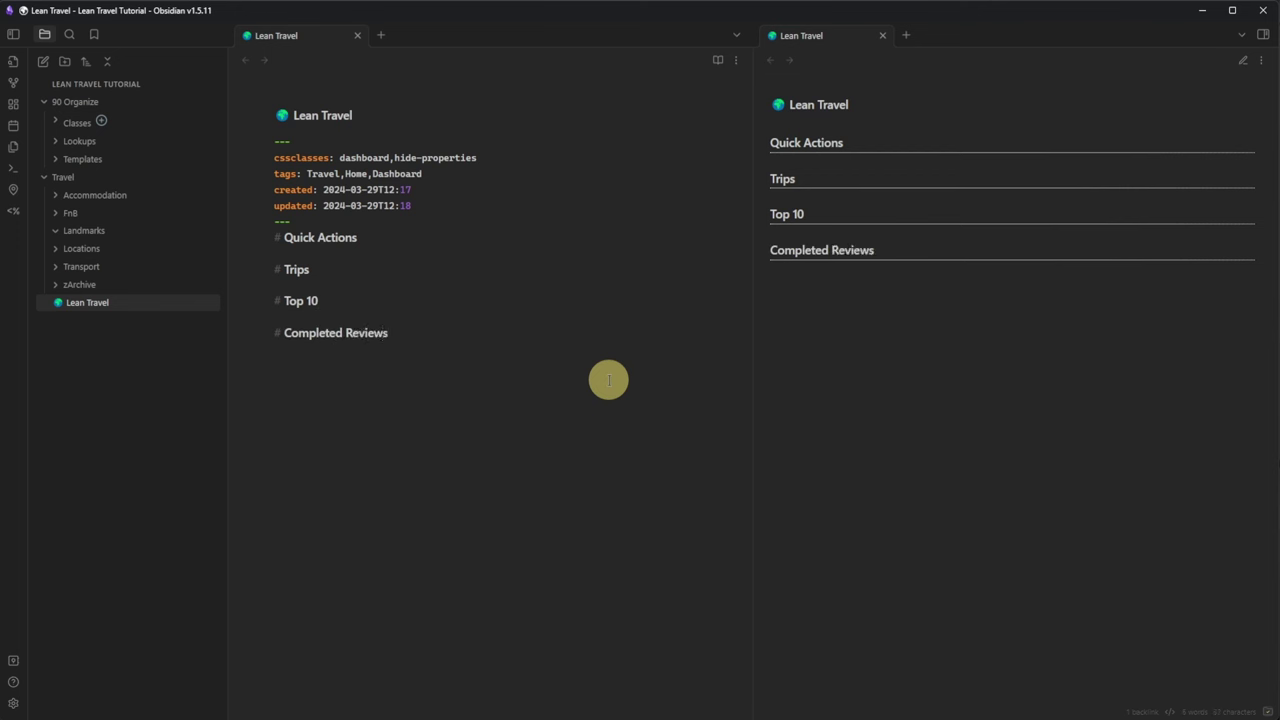
Prefix the Quick Actions heading with the ⚡ emoji and the Trips heading with the airplane emoji.
click(380, 237)
text(⚡)
key(Down)
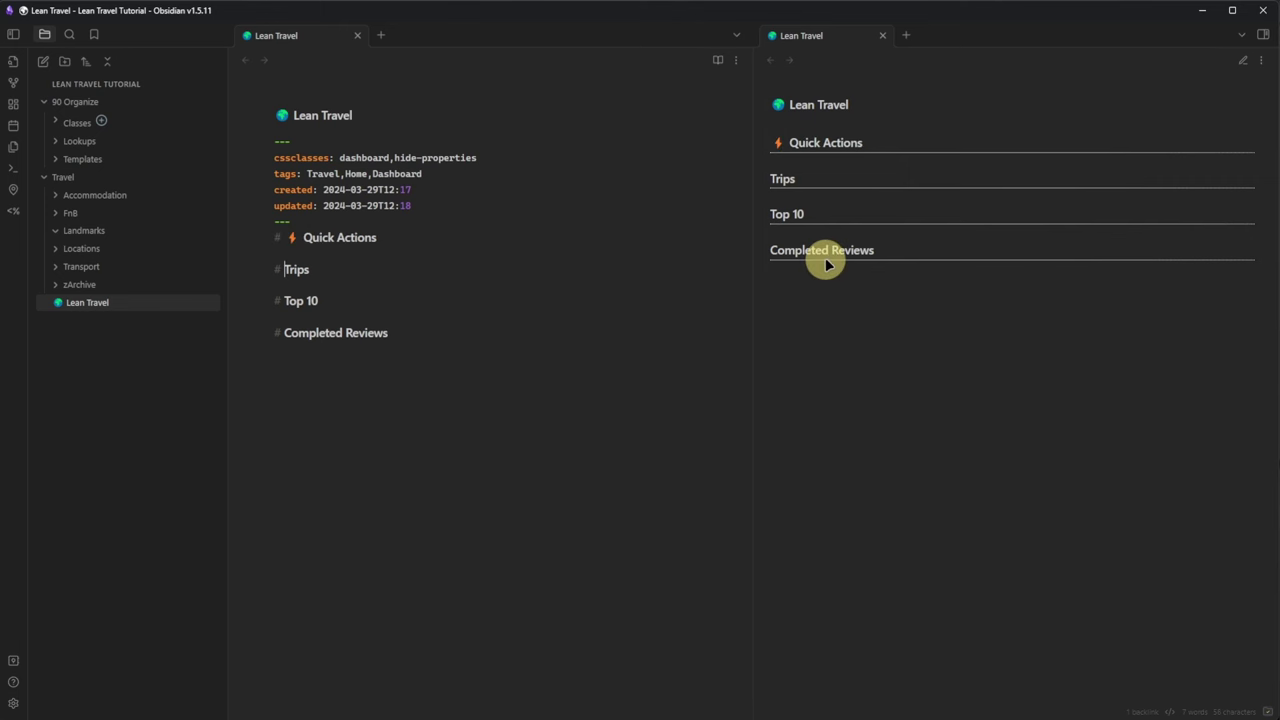
key(super+period)
text(plane)
key(Return)
key(Down)
Prefix the Top 10 heading with the stopwatch emoji and the Completed Reviews heading with the green check mark emoji.
key(super+period)
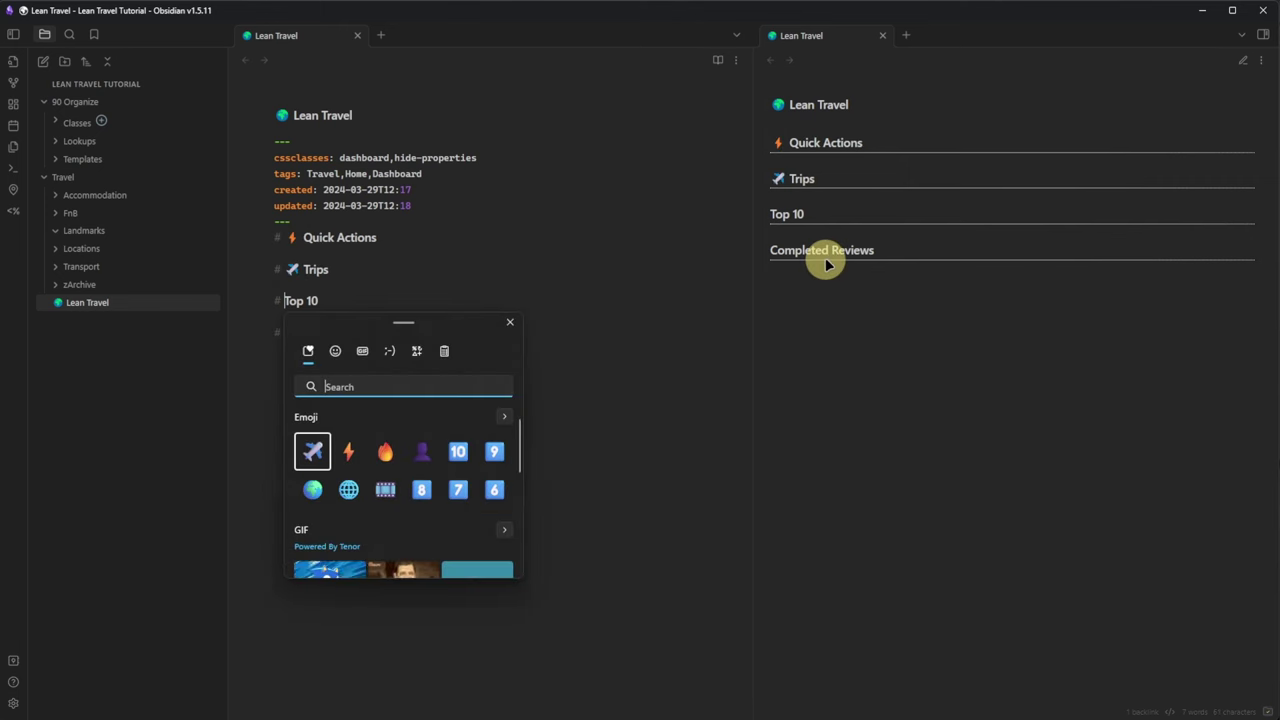
key(Escape)
text(j)
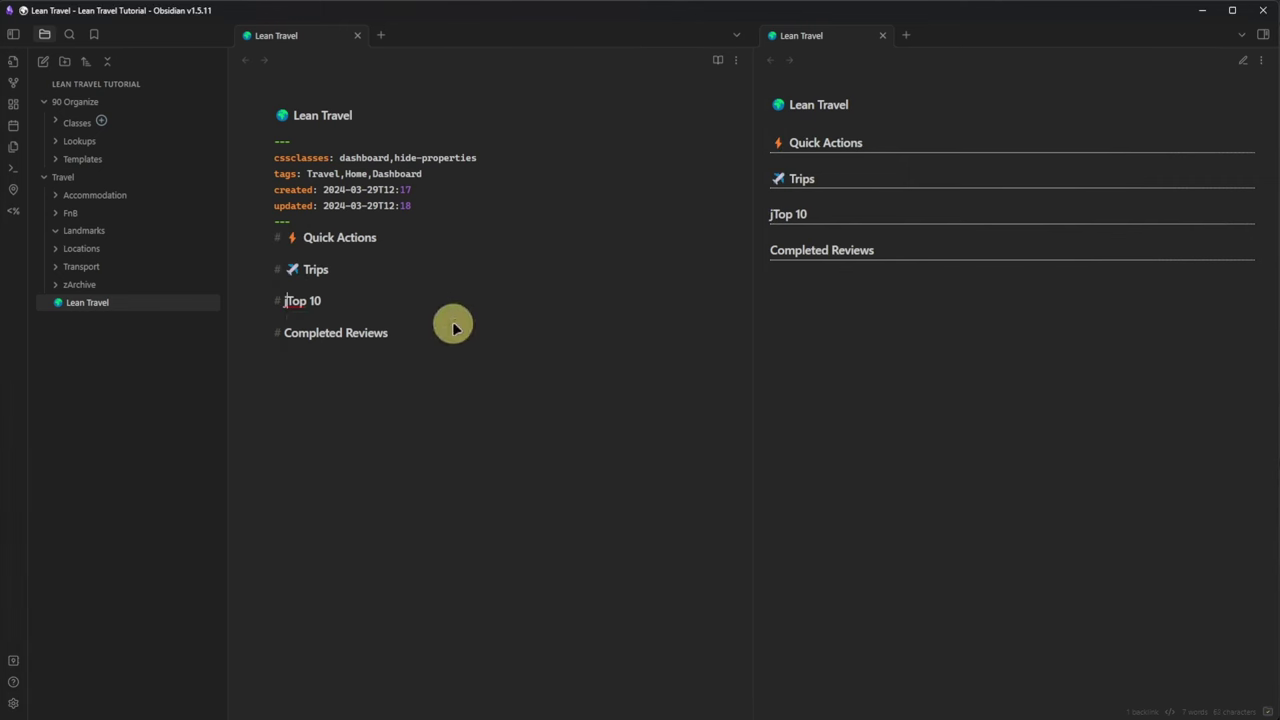
key(super+period)
text(timer)
key(BackSpace)
key(BackSpace)
key(BackSpace)
key(BackSpace)
key(BackSpace)
text(stop)
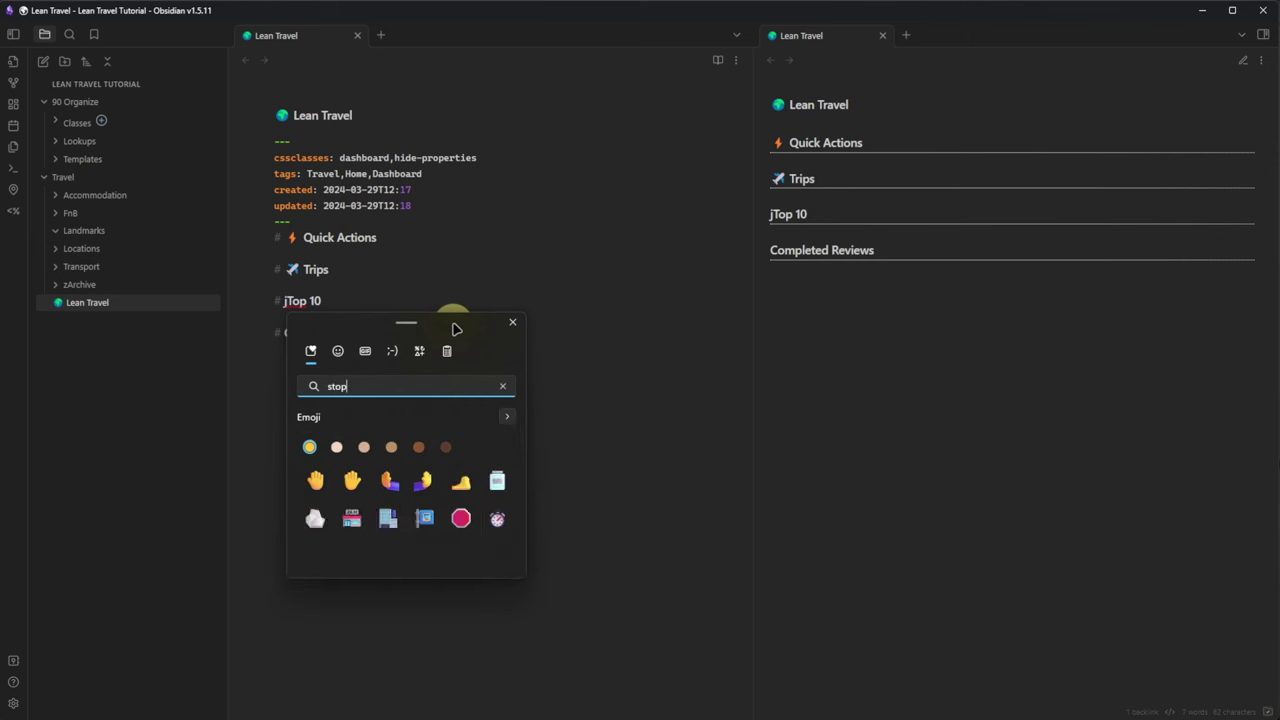
key(Return)
key(super+period)
text(ch)
key(Return)
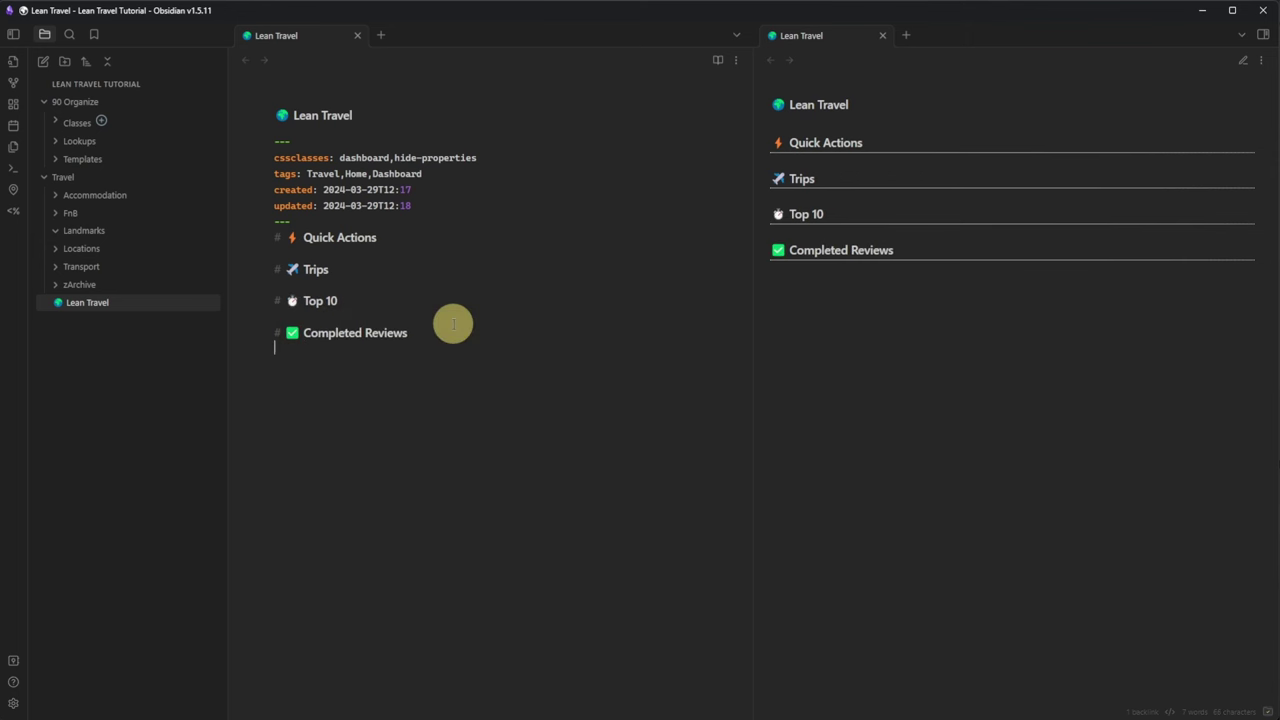
Under Trips, add the list items "Planned" with a calendar emoji and "Booked" with a departing airplane emoji.
click(480, 289)
key(Return)
key(super+period)
text(cale)
key(Return)
text(Planned)
key(Return)
key(super+period)
text(trav)
key(Return)
text(Booked)
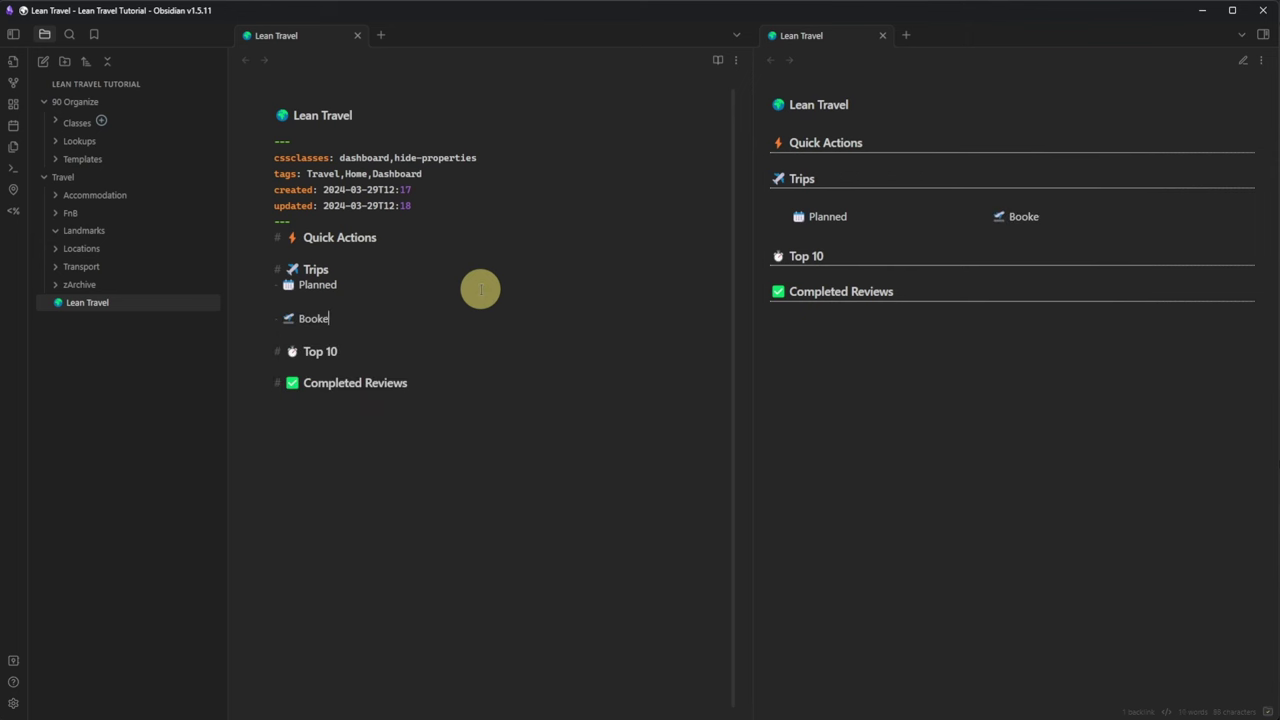
Add a third Trips list item "Missing review" with the memo emoji found by searching for "write".
key(Return)
key(super+period)
text(note)
key(BackSpace)
key(BackSpace)
key(BackSpace)
key(BackSpace)
text(page)
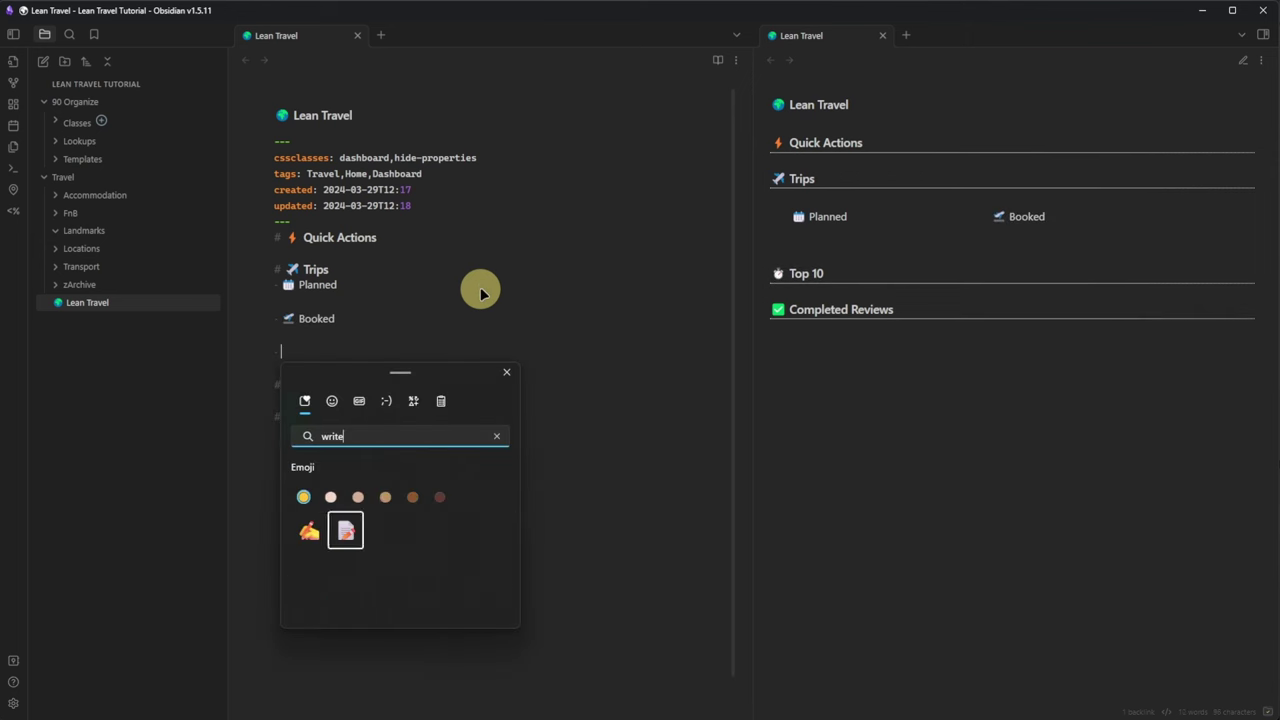
key(Return)
text(Missing review)
key(Return)
Under Top 10, add the list item "Most recent trips" with a blue book emoji.
key(End)
key(Return)
text(-)
key(super+period)
text(book)
key(Return)
text(Most recent trips)
key(Return)
key(Return)
Add the Top 10 list item "Most recent landmarks" with a classical building emoji.
text(-)
key(super+period)
text(build)
key(Return)
text(Most recent landmarks)
key(Return)
key(Return)
Add the Top 10 list item "Best rated trips" with a gold medal emoji.
text(-)
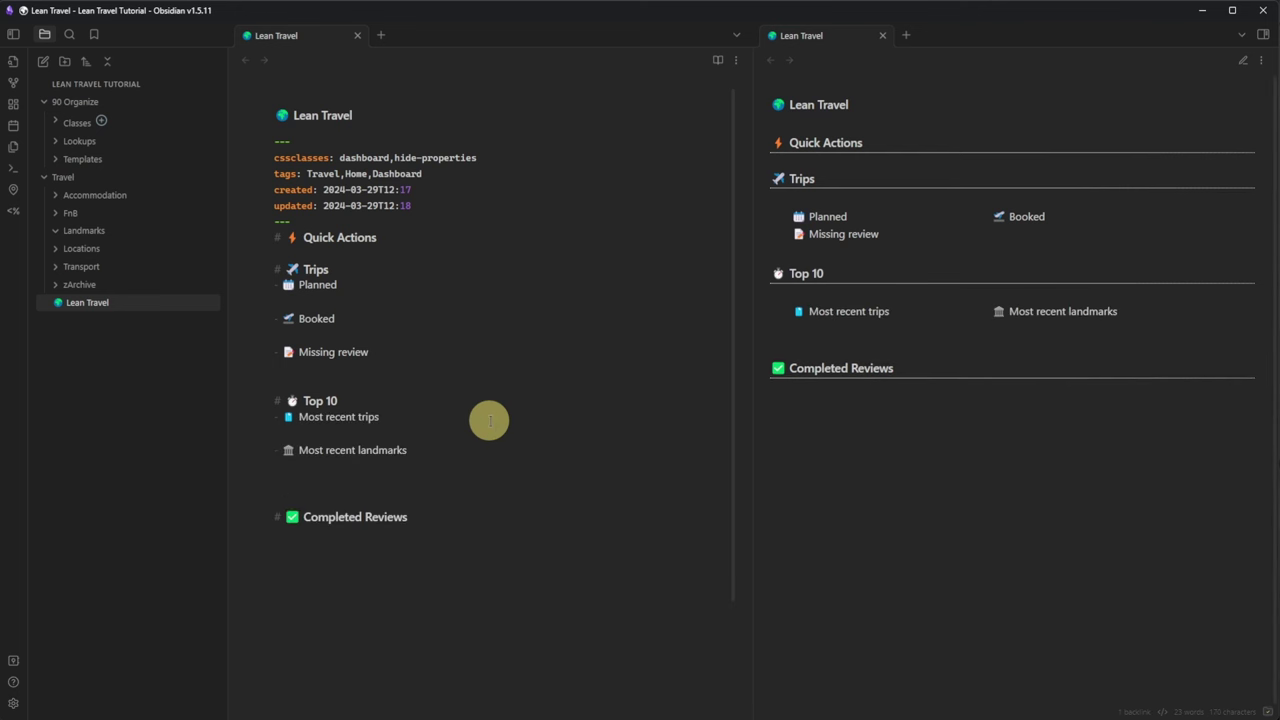
key(super+period)
text(medal)
key(Return)
text(Best rated trips)
key(Return)
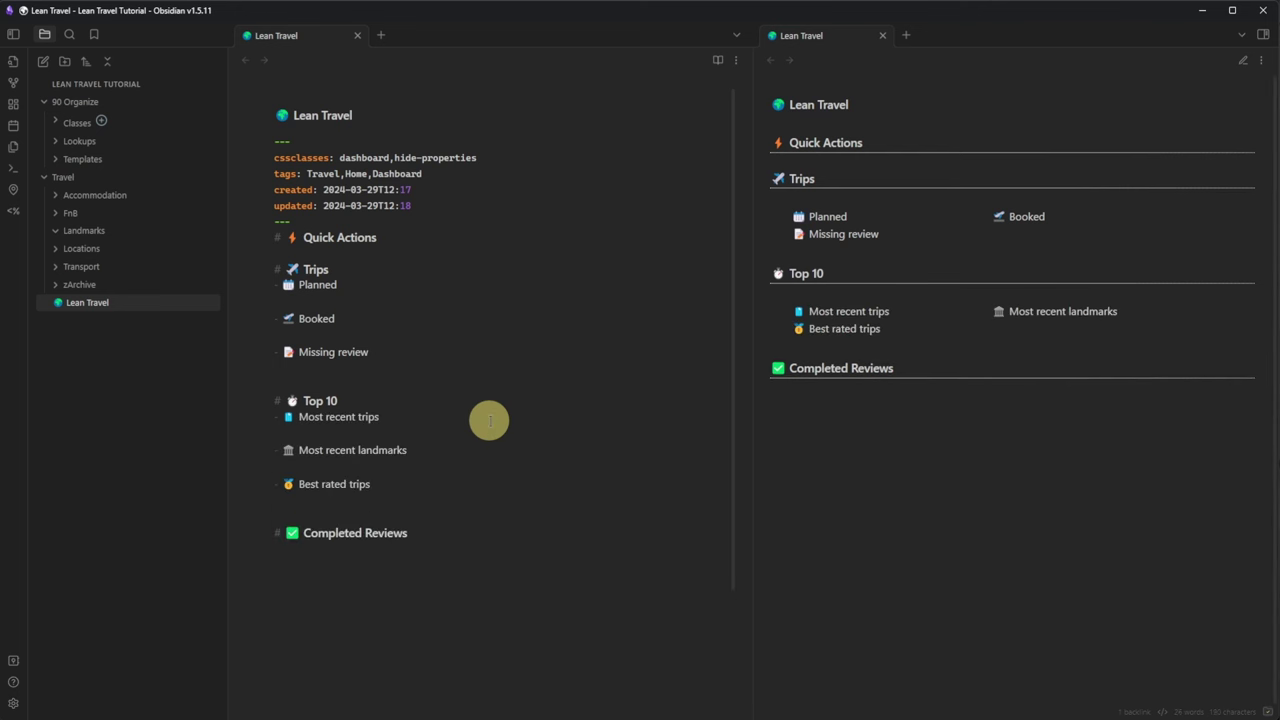
Under Completed Reviews, add the list items "This year", "Last year" and "Older".
key(Down)
key(End)
key(Return)
text(This year)
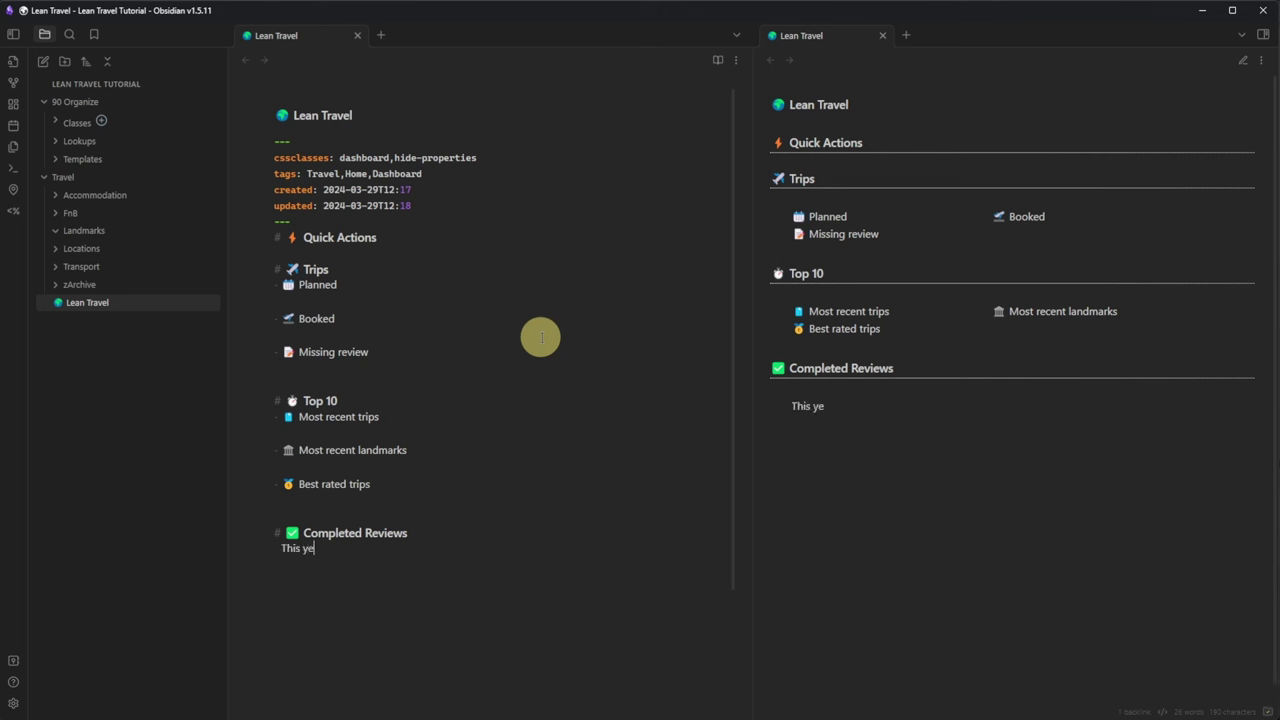
key(Return)
key(Return)
text(Last year )
text(Older)
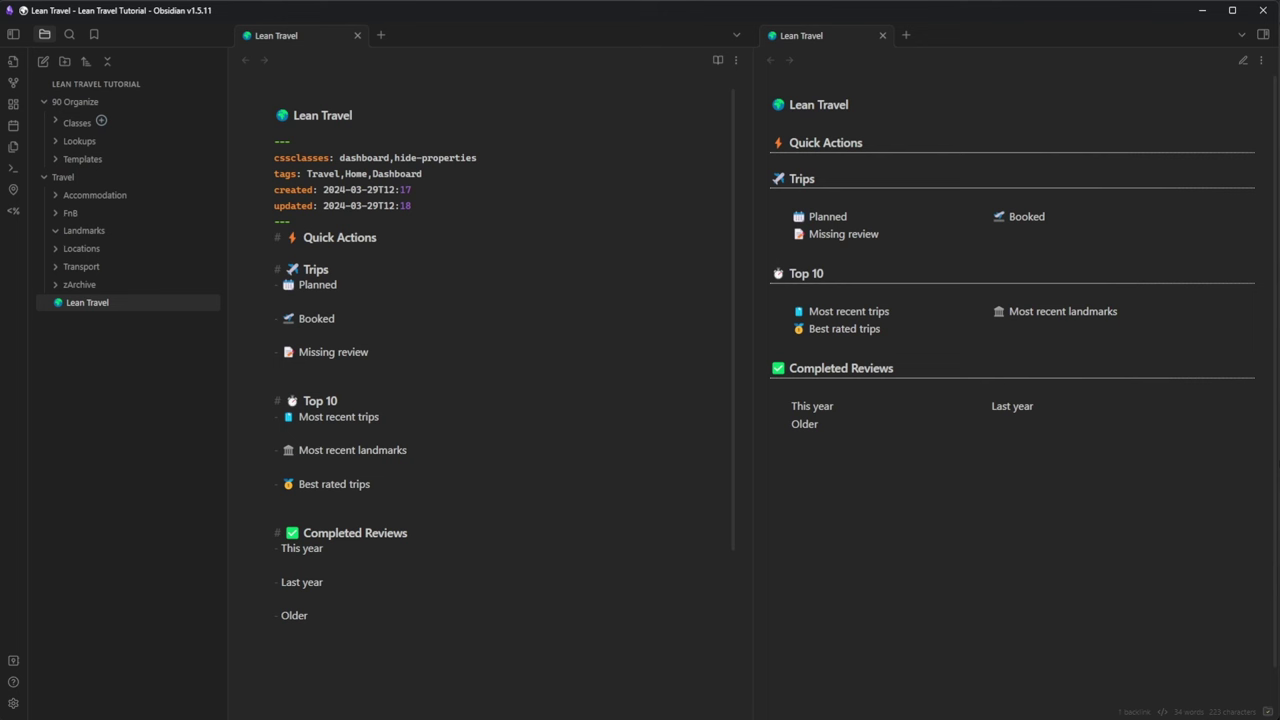
Insert dataviewjs lists under Planned and Booked, filtering Travel/ notes by the Trip tag and matching Travel Status, sorted by Departure ascending, showing link and Country.
click(581, 316)
key(Return)
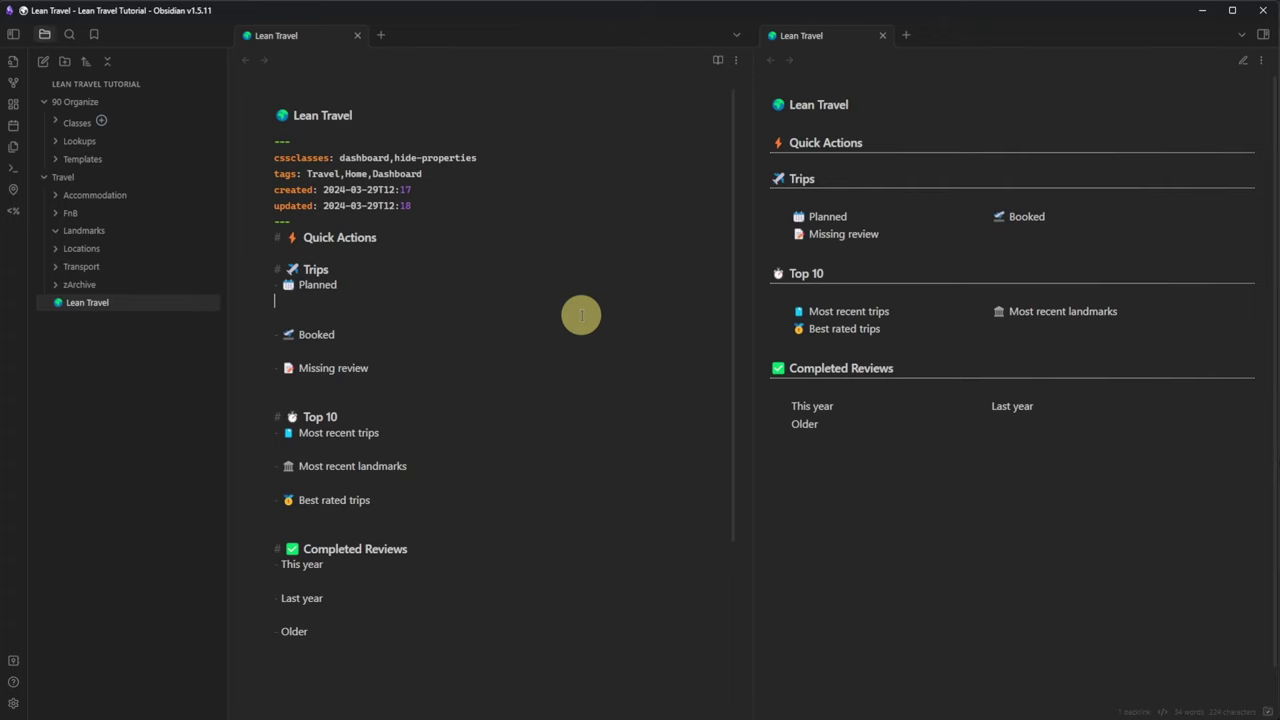
text(```dataviewjs dv.list(dv.pages('')   .filter(f => f.file.path.startsWith("Travel/"))   .filter(f => f.tags && Array.isArray(f.tags) ? f.tags.some(tag => tag.includes("Trip")) : false)   .filter(f => f["Travel Status"] && f["Travel Status"].includes("Planned"))   .sort(f => f.Departure, "asc")   .map(f => `${f.file.link}\n${f.Country}`)) ```)
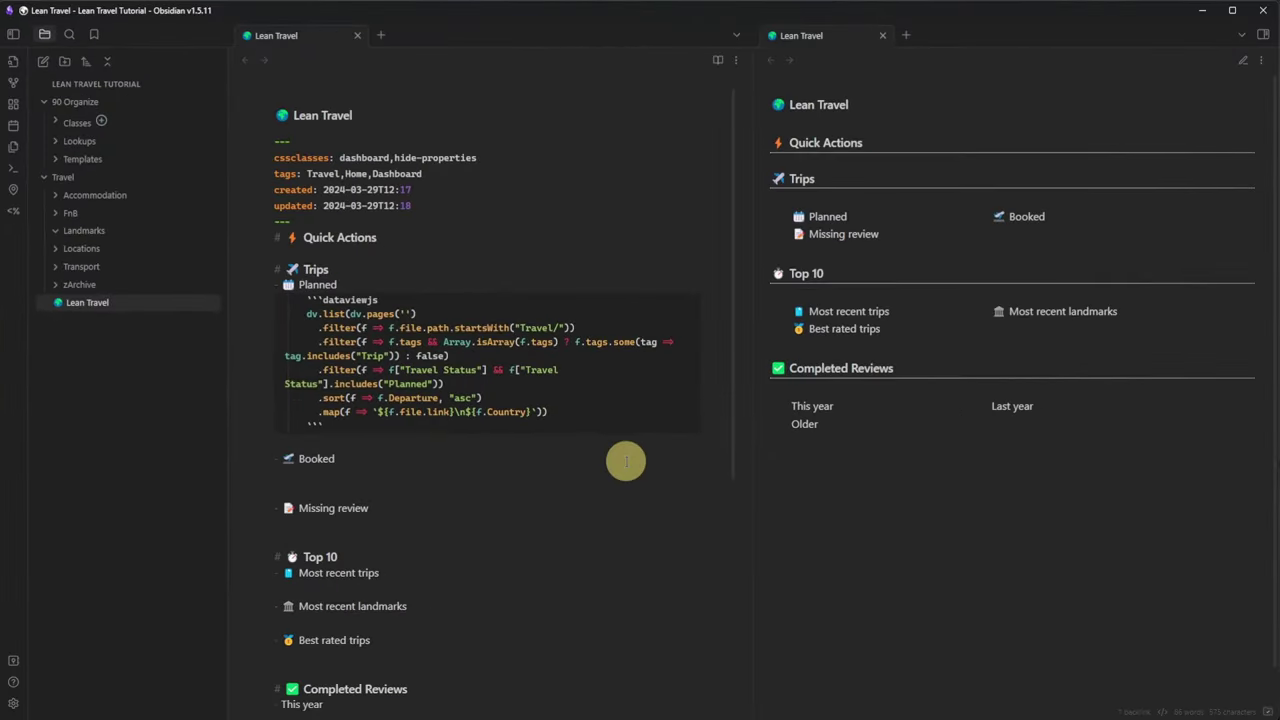
text(```dataviewjs dv.list(dv.pages('')   .filter(f => f.file.path.startsWith("Travel/"))   .filter(f => f.tags && Array.isArray(f.tags) ? f.tags.some(tag => tag.includes("Trip")) : false)   .filter(f => f["Travel Status"] && f["Travel Status"].includes("Booked"))   .sort(f => f.Departure, "asc")   .map(f => `${f.file.link}\n${f.Country}`)) ```)
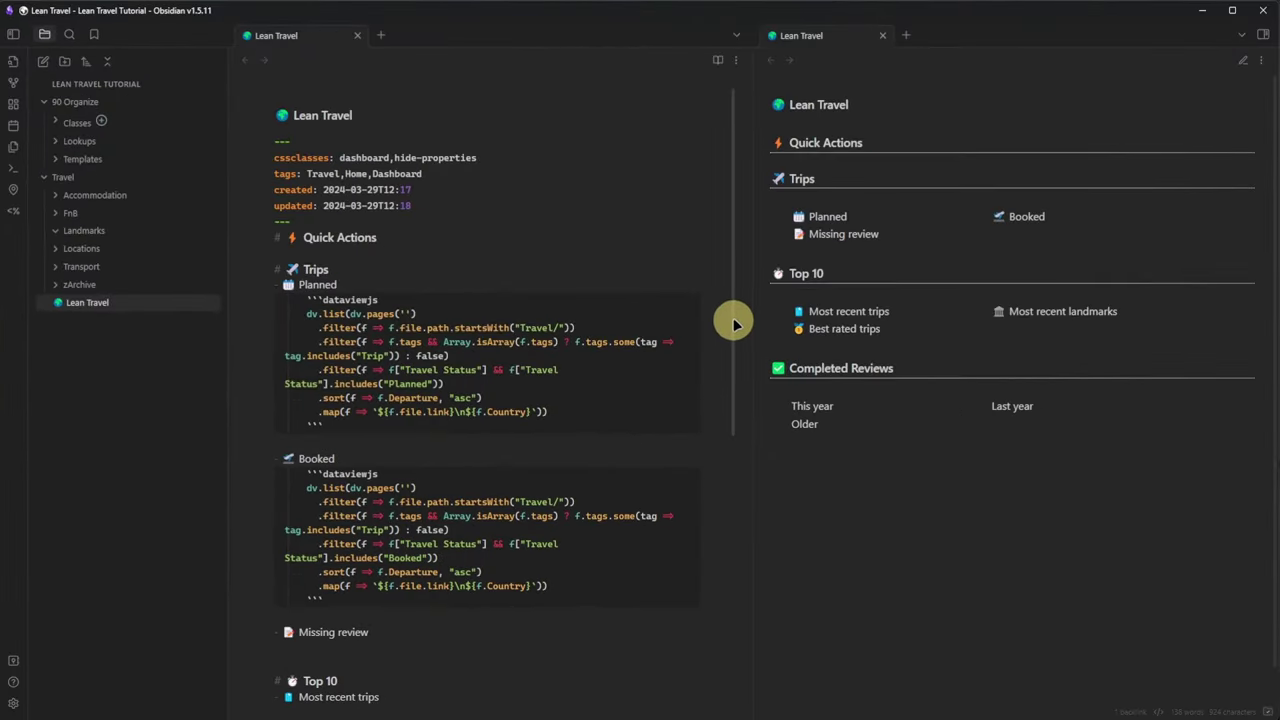
Start a new blue command button named "Accommodation" in Button Maker that runs QuickAdd: New Accommodation.
scroll(734, 323, down, 3)
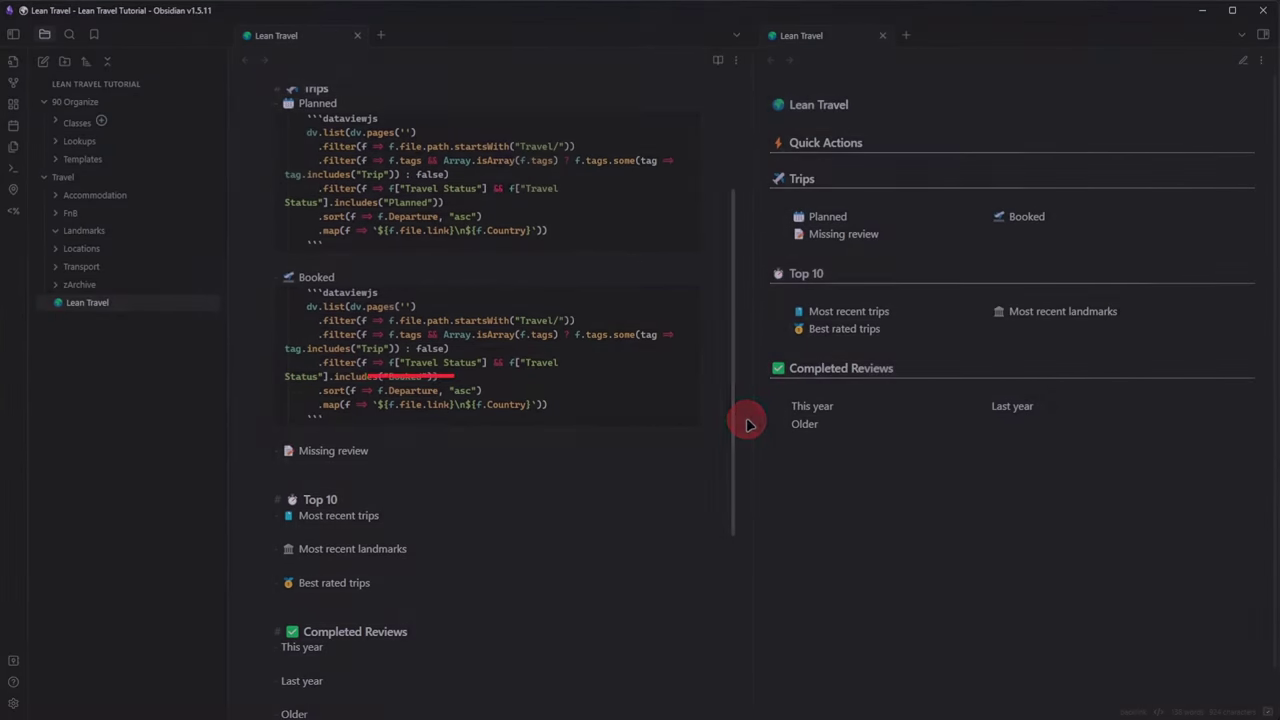
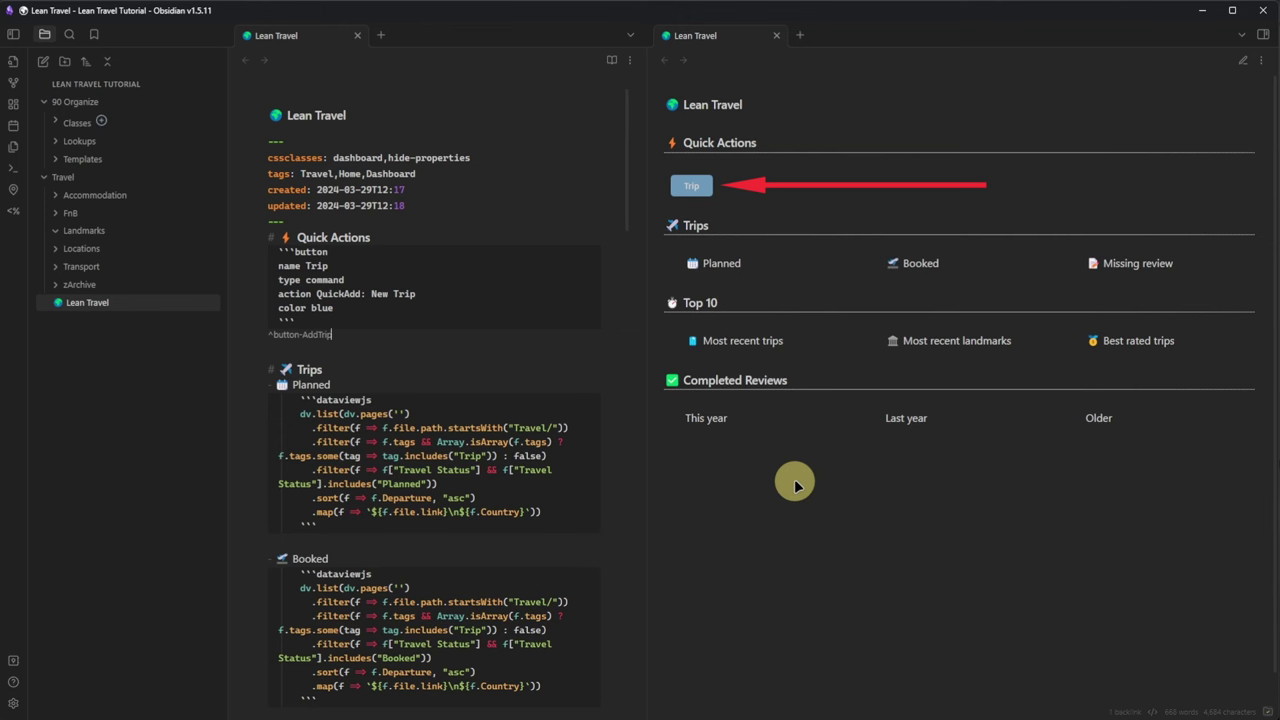
click(466, 360)
key(ctrl+p)
text(but)
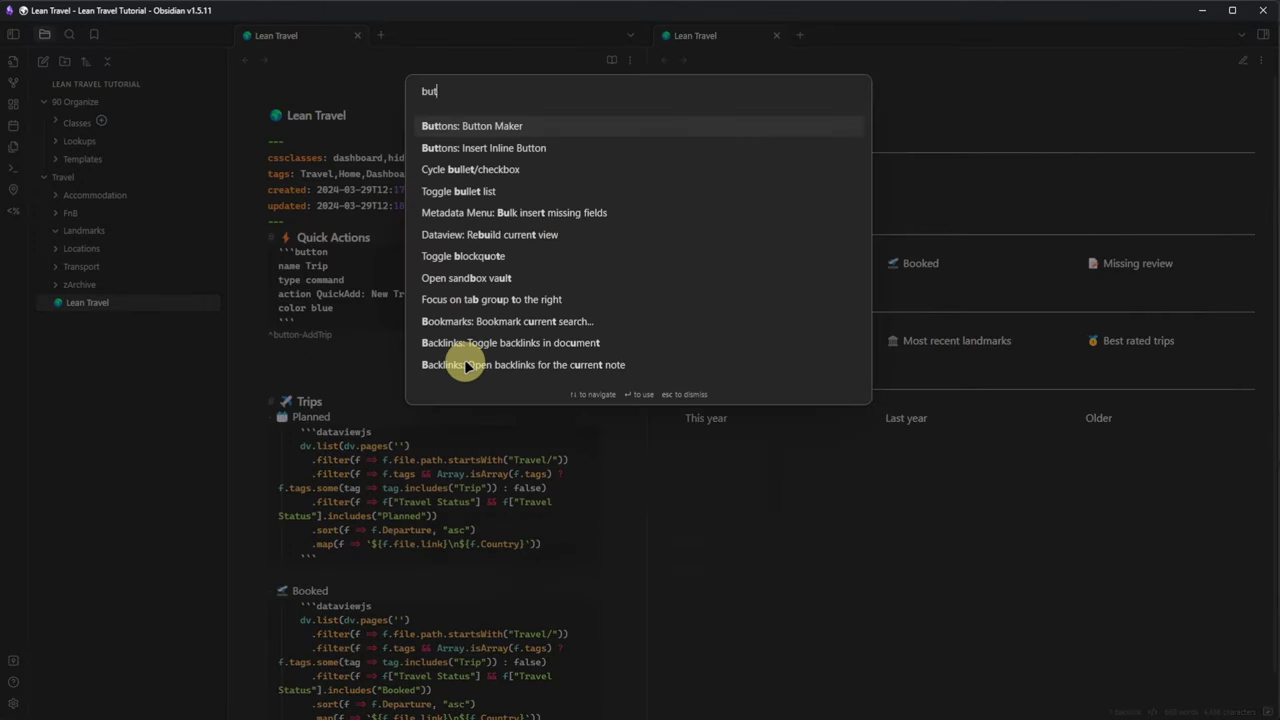
key(Return)
text(Accommodation)
click(586, 288)
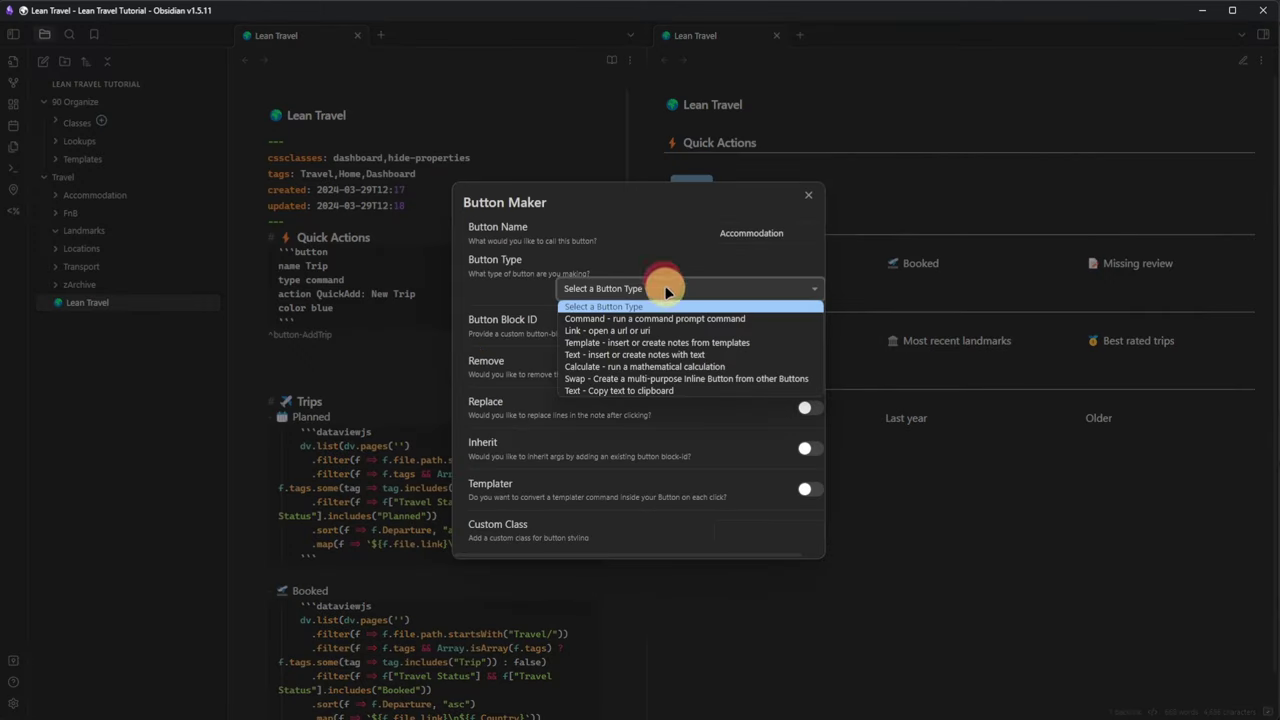
click(600, 303)
click(770, 314)
text(new acc)
click(920, 345)
scroll(717, 418, down, 5)
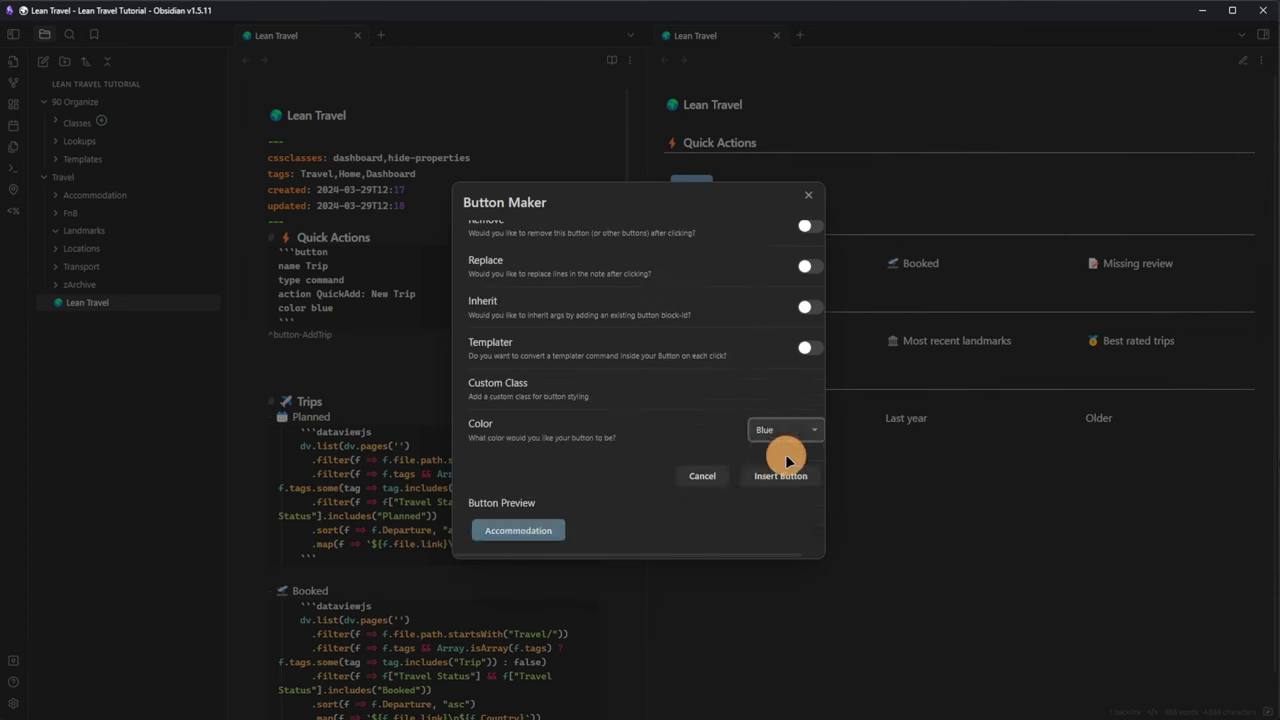
Give the Accommodation button the block ID AddAccommodation and insert it under Quick Actions.
scroll(777, 443, up, 4)
click(757, 335)
text(AddAccommodation)
scroll(711, 400, down, 5)
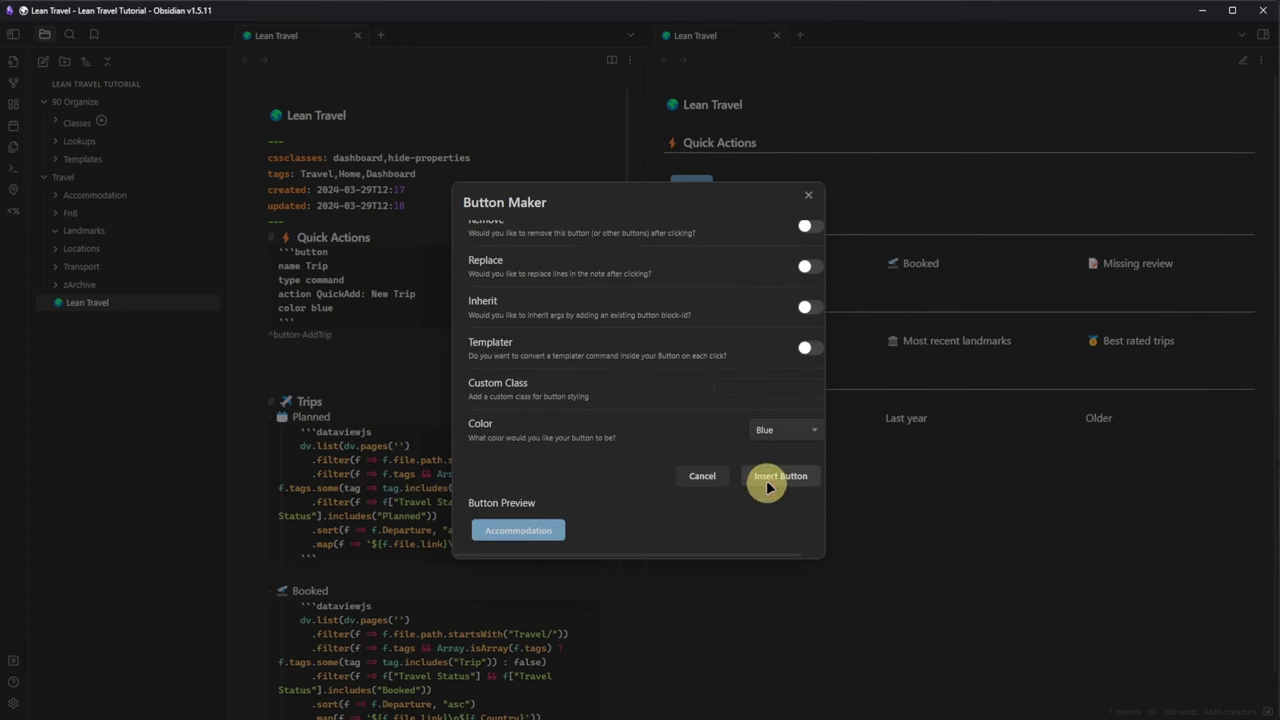
click(766, 480)
Copy the Trip button block with its block ID and paste two copies below the Accommodation button.
drag(332, 336, 268, 251)
key(ctrl+c)
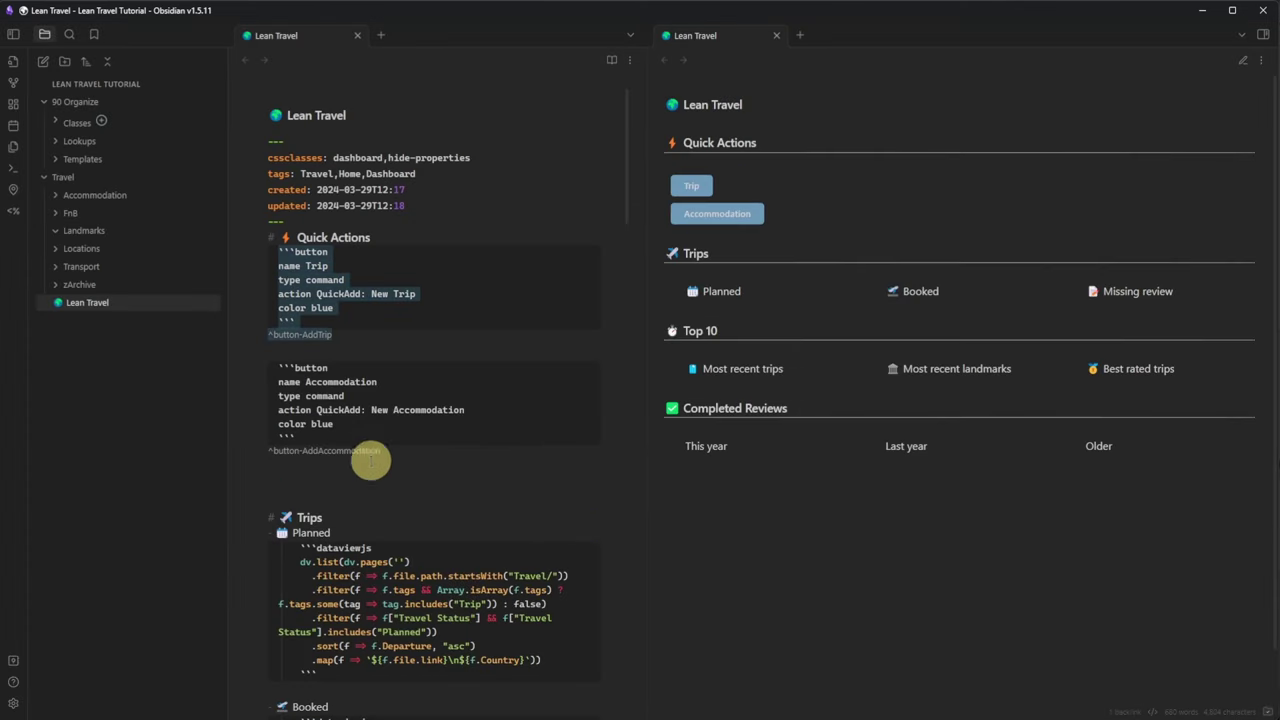
click(371, 465)
key(ctrl+v)
key(ctrl+v)
Change the first copied button to name Landmark, action QuickAdd: New Landmark and block ID button-AddLandmark.
double_click(316, 497)
text(Landm)
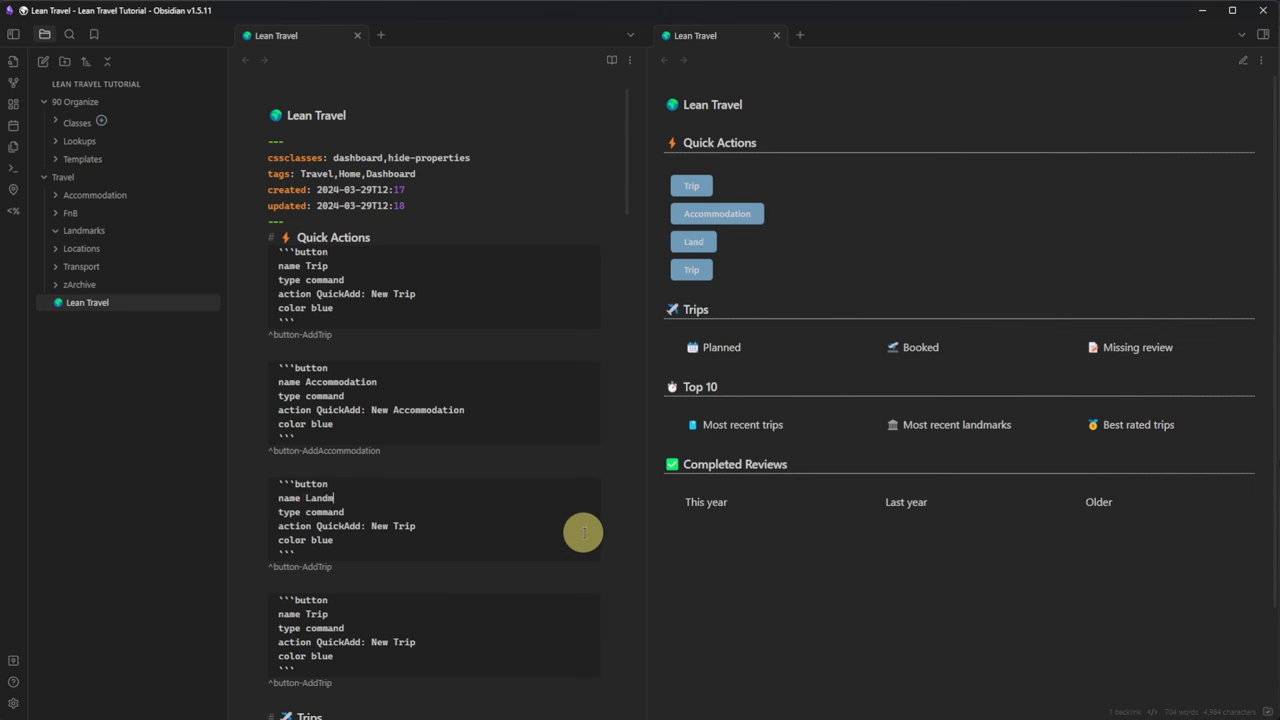
text(ark)
double_click(405, 524)
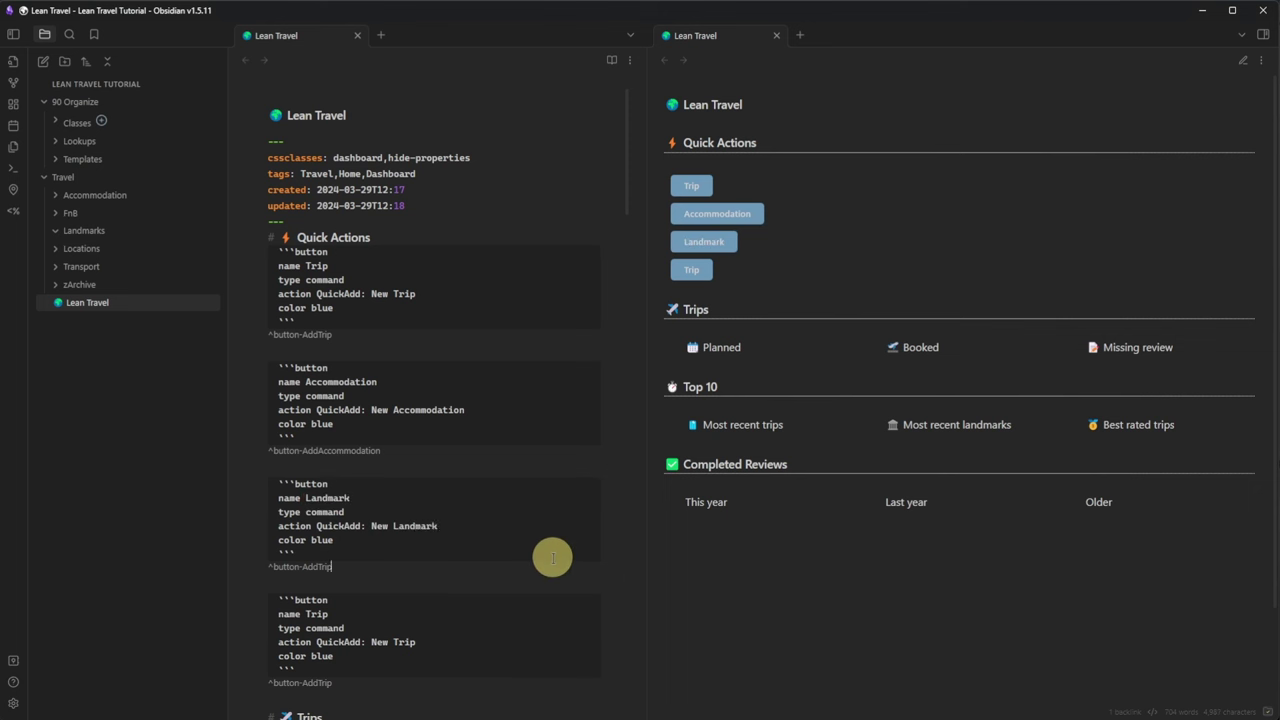
text(andmark)
Change the second copied button to name Location, action QuickAdd: New Location and block ID button-AddLocation.
double_click(318, 613)
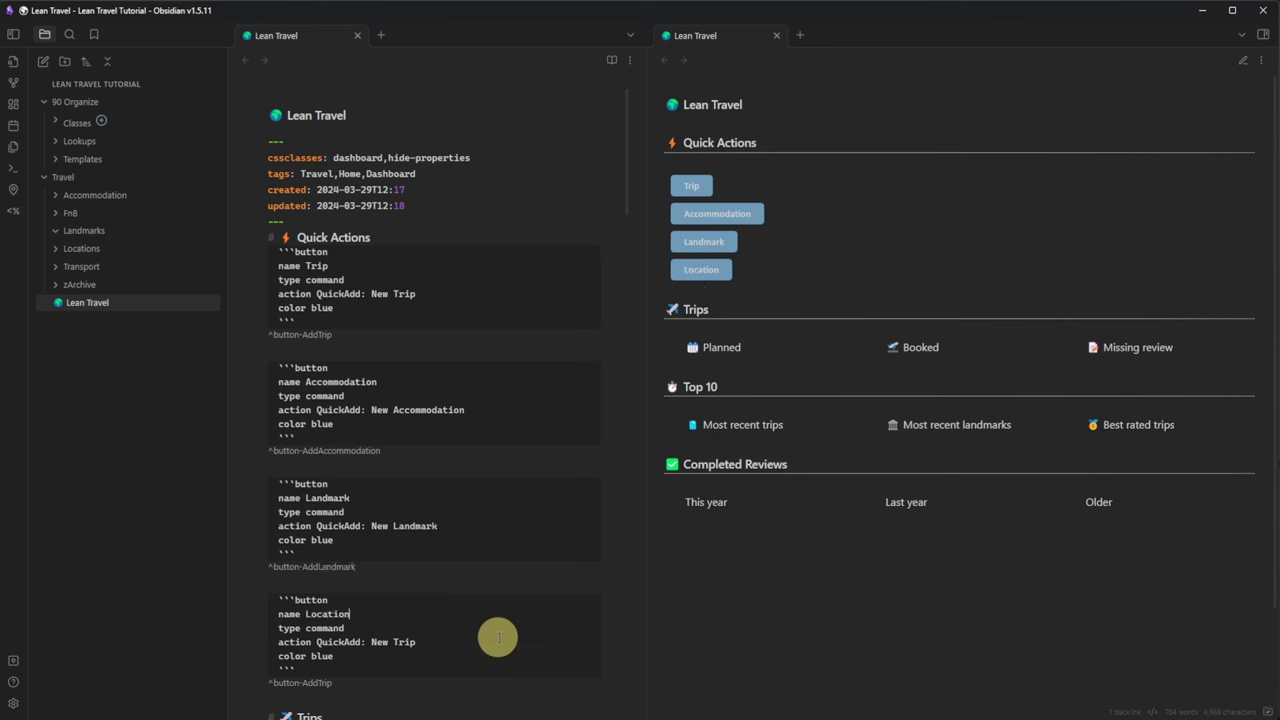
text(Location)
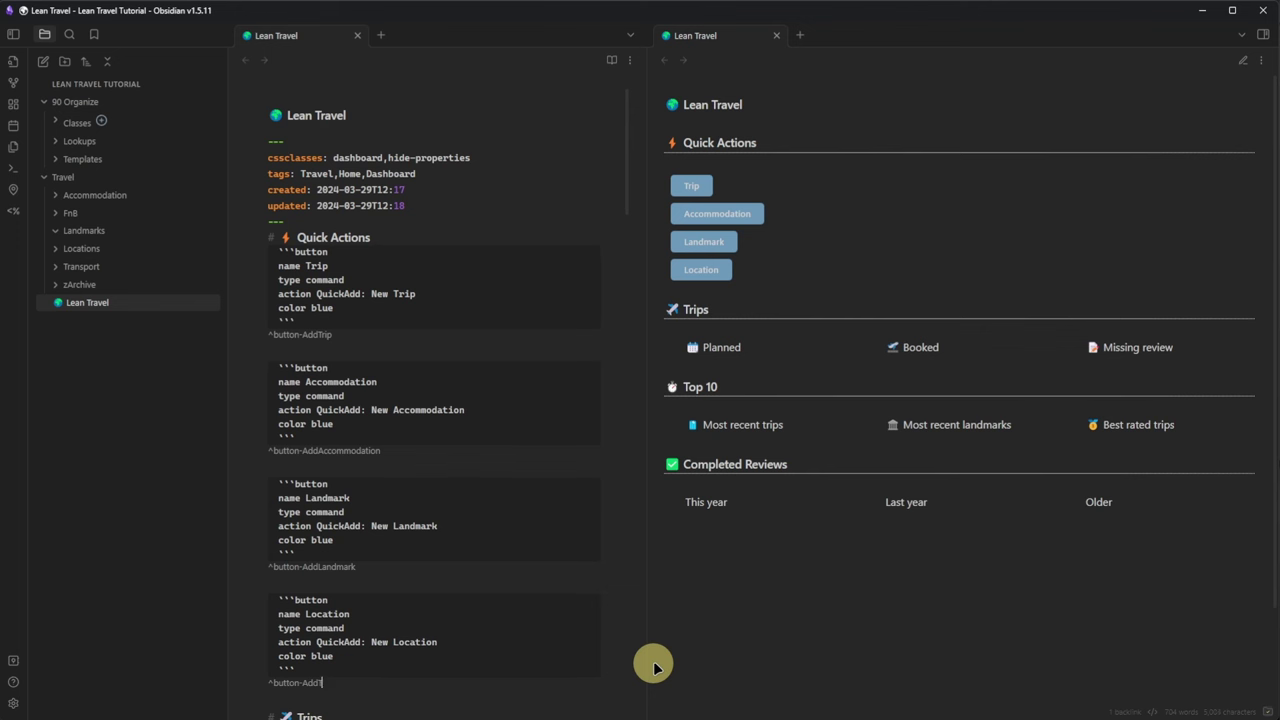
scroll(600, 590, down, 1)
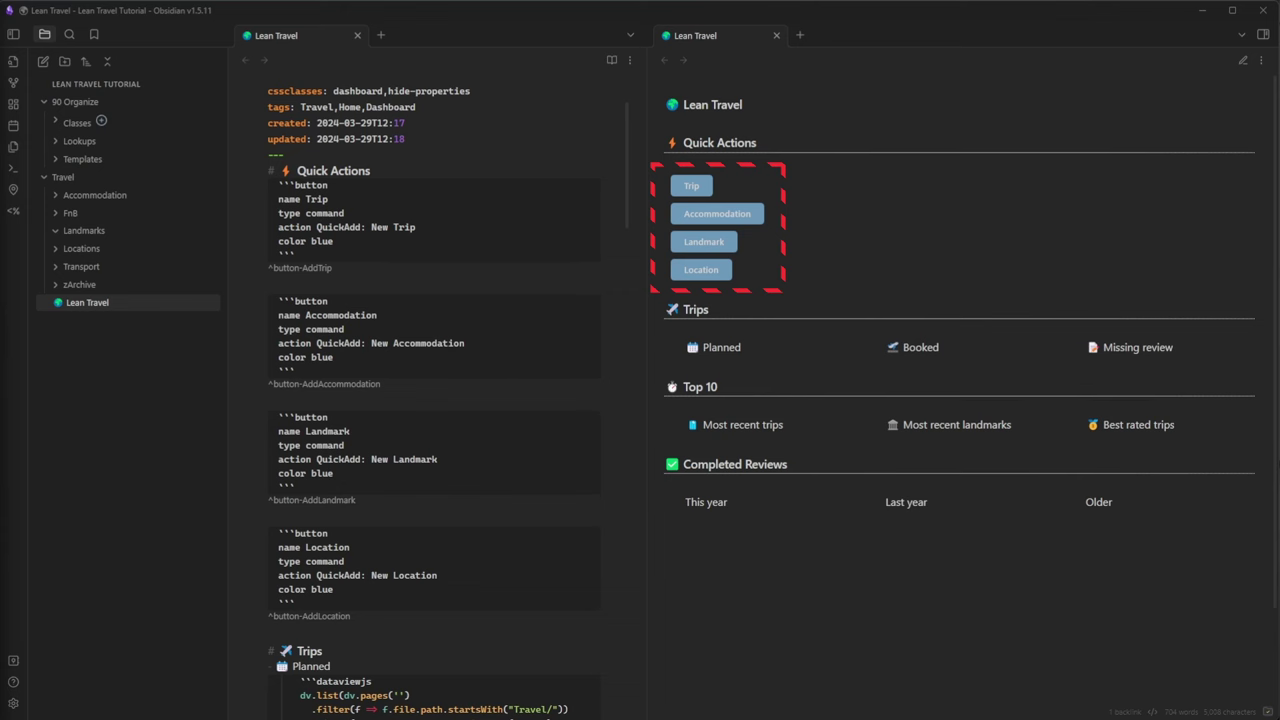
Wrap the four Quick Actions button blocks in two nested callouts and set the outer callout's type to multi-column.
drag(360, 615, 280, 185)
key(ctrl+p)
text(insert)
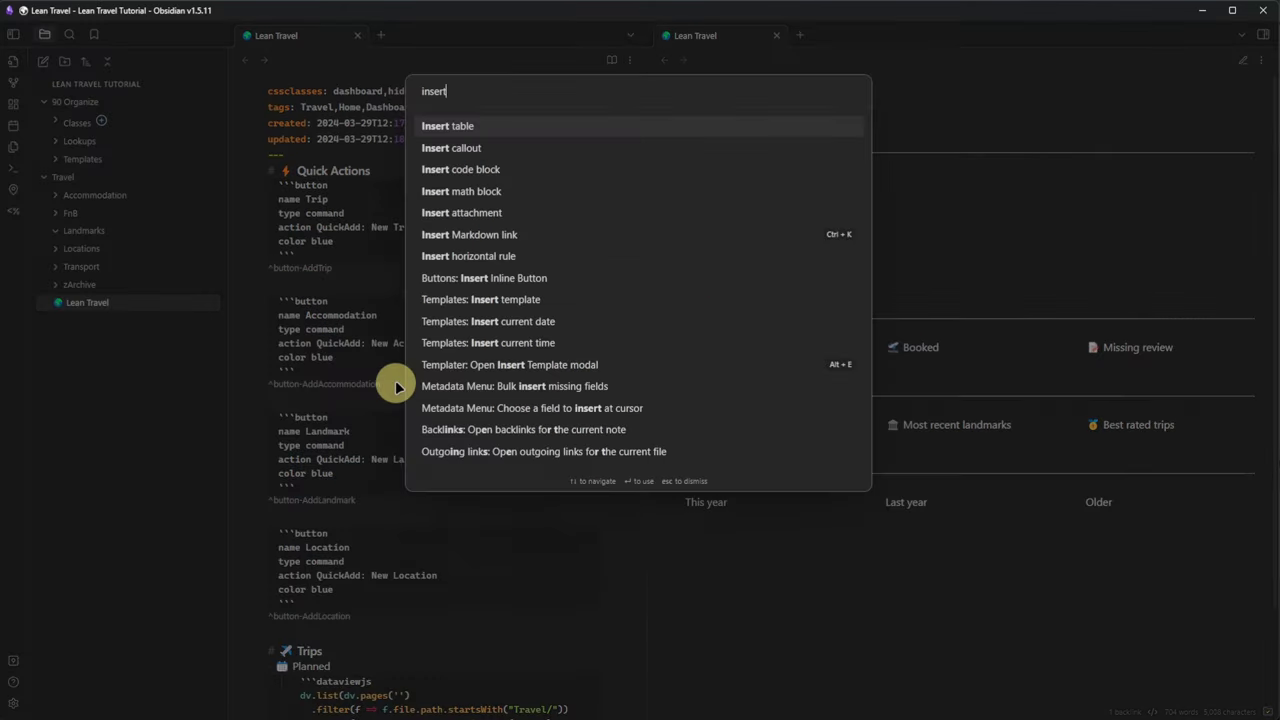
key(Return)
scroll(406, 380, down, 1)
key(ctrl+p)
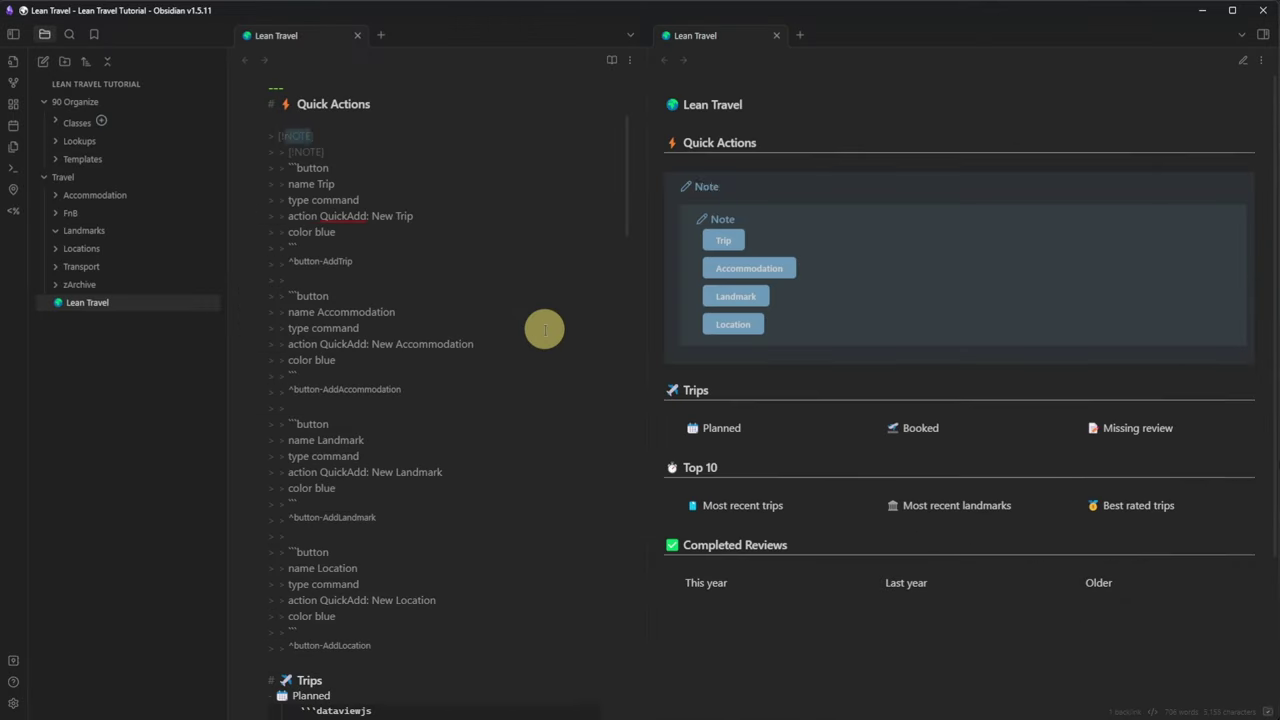
key(Return)
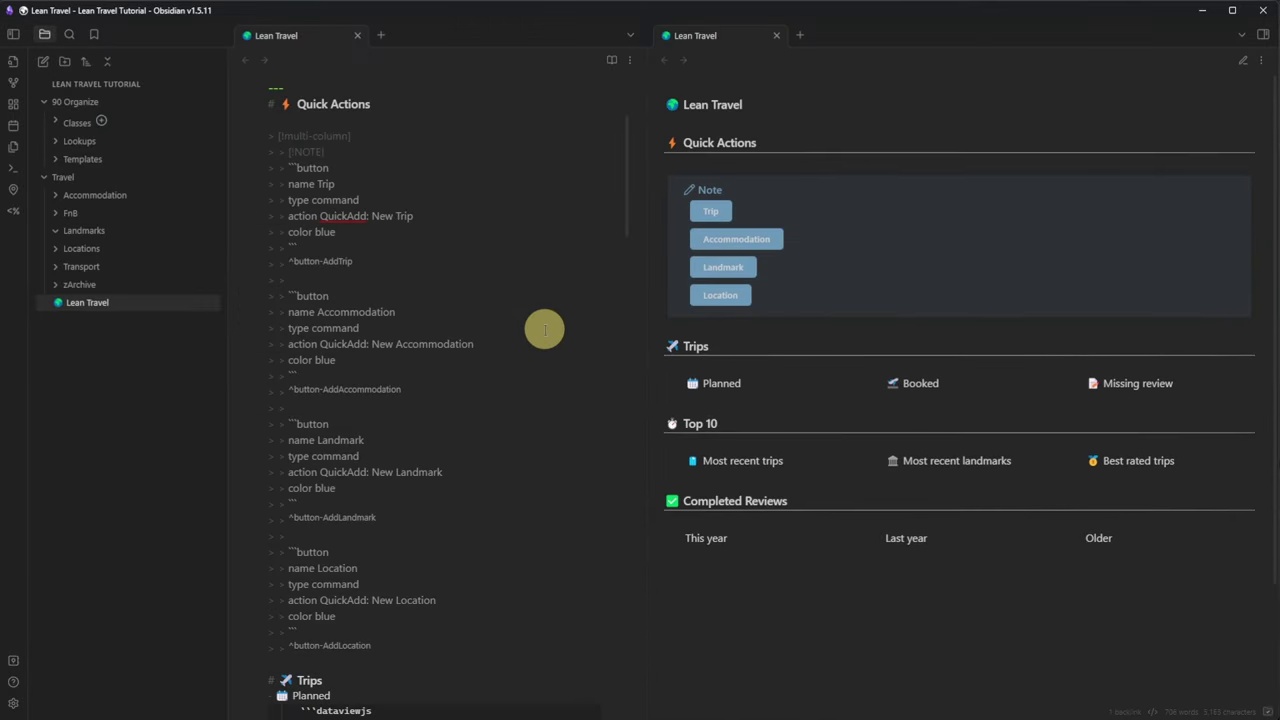
Title the inner callout "Add" with a plus emoji and split the Trip button into its own column.
key(super+period)
text(add)
key(Return)
text(Add)
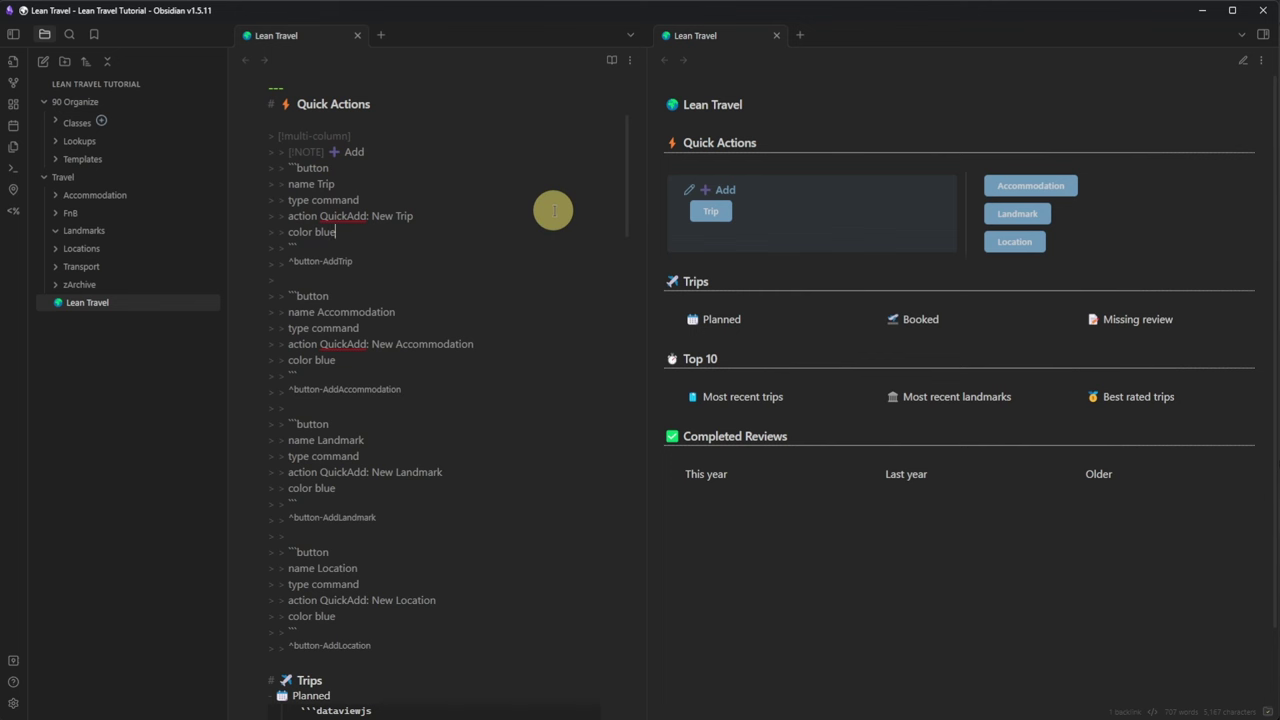
Delete the [!NOTE] marker in front of the plus-emoji "Add" title above the Trip button.
click(334, 151)
key(BackSpace)
key(BackSpace)
key(BackSpace)
key(BackSpace)
key(BackSpace)
key(BackSpace)
key(BackSpace)
key(BackSpace)
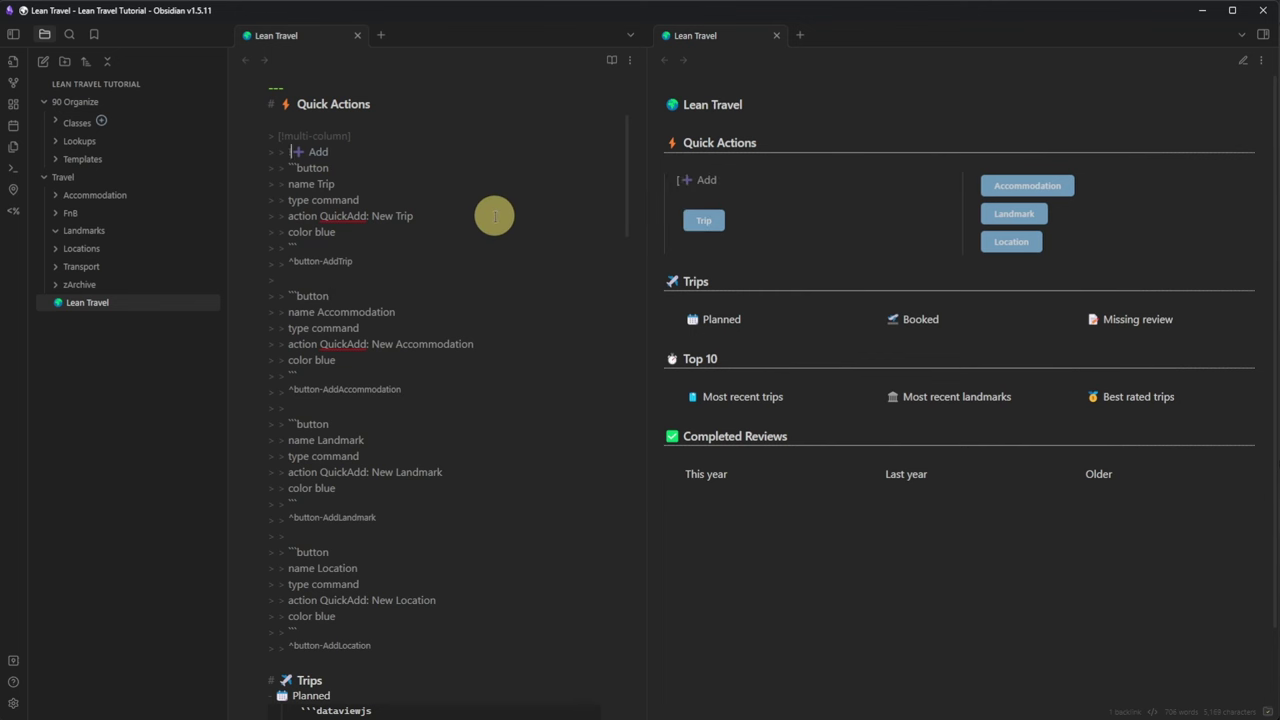
Paste the plus-emoji "Add" title line above the Accommodation and Landmark button blocks, each in its own column.
click(415, 290)
key(ctrl+v)
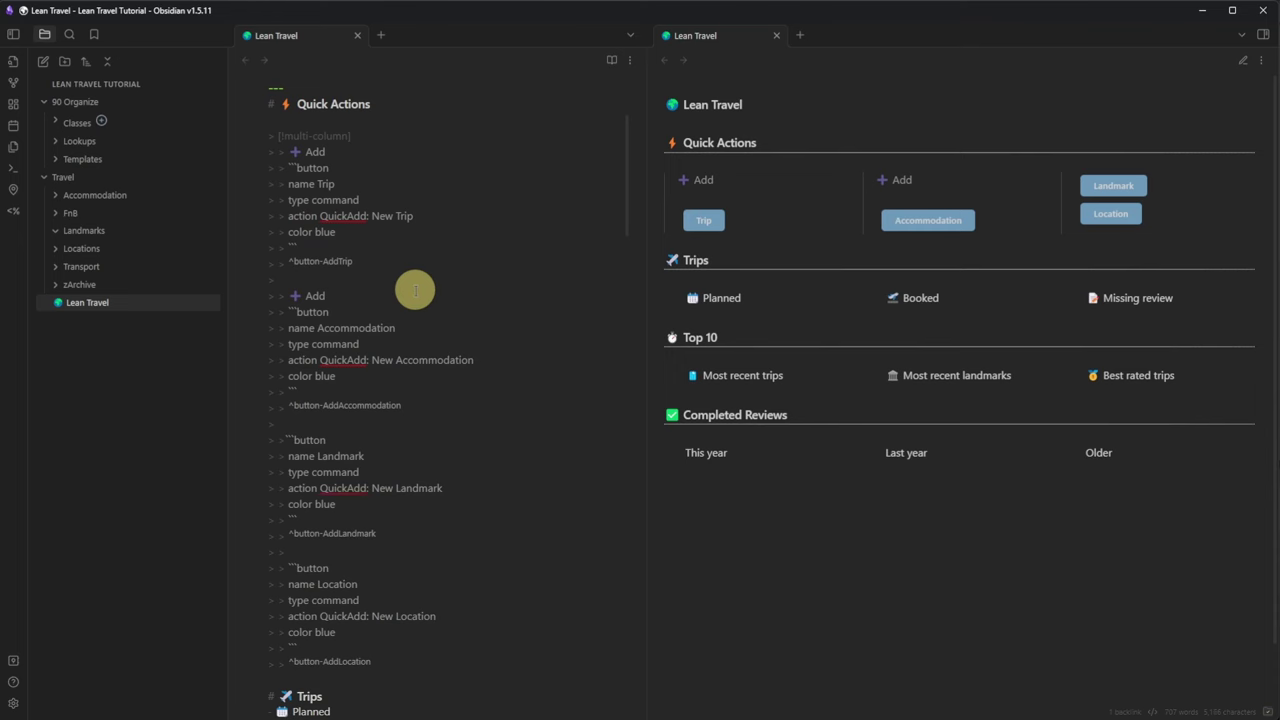
key(Down)
key(Down)
key(Down)
key(Down)
key(Down)
key(Down)
key(Down)
key(Down)
key(ctrl+v)
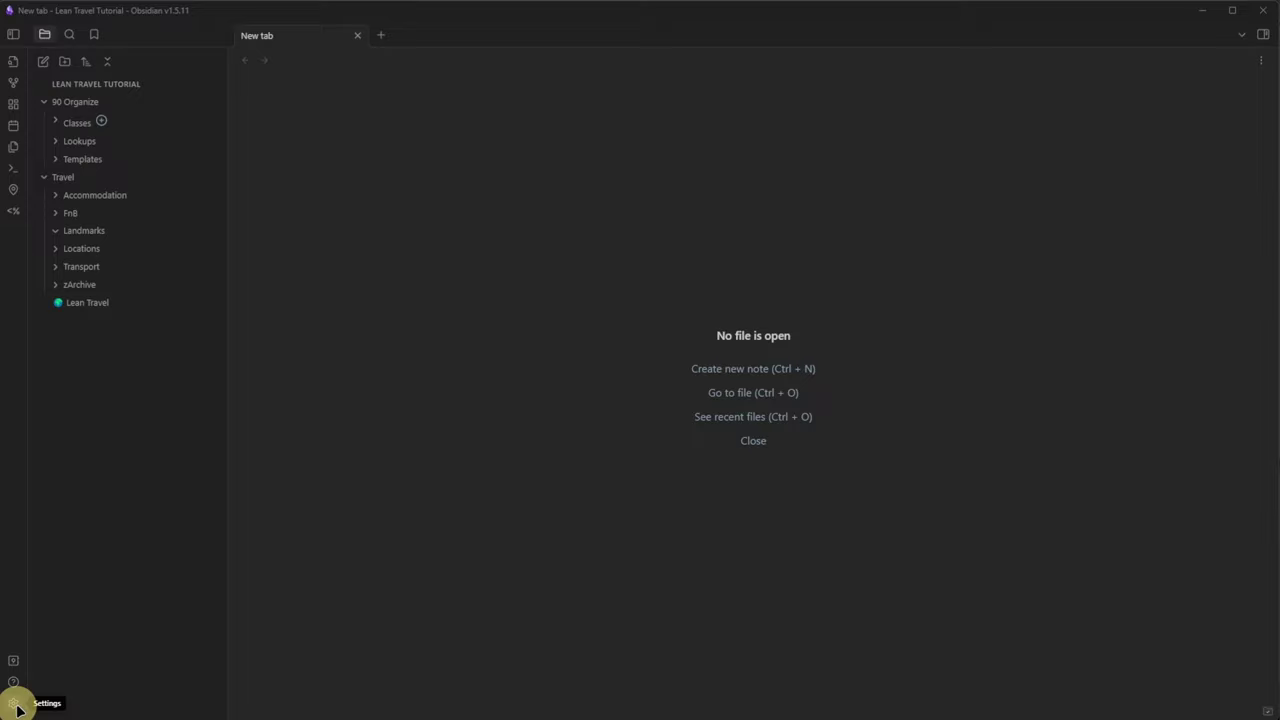
In the Templater settings, add four more template hotkey entries.
click(10, 706)
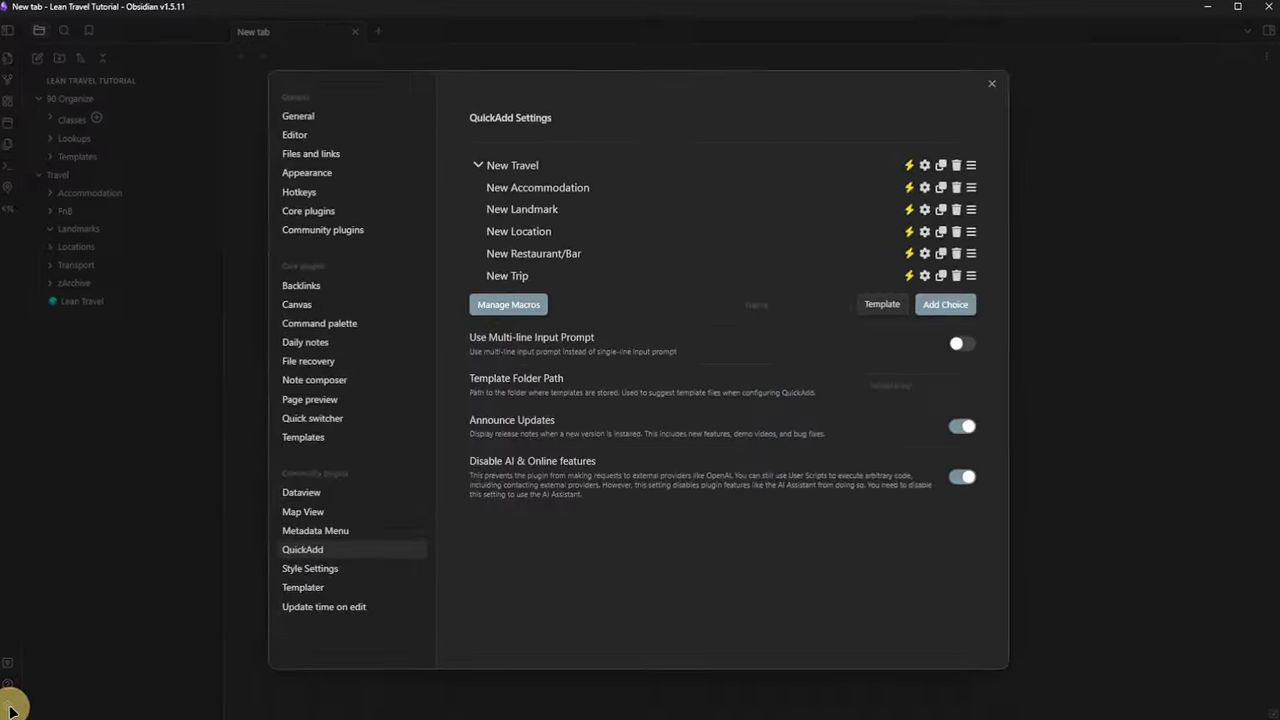
click(312, 586)
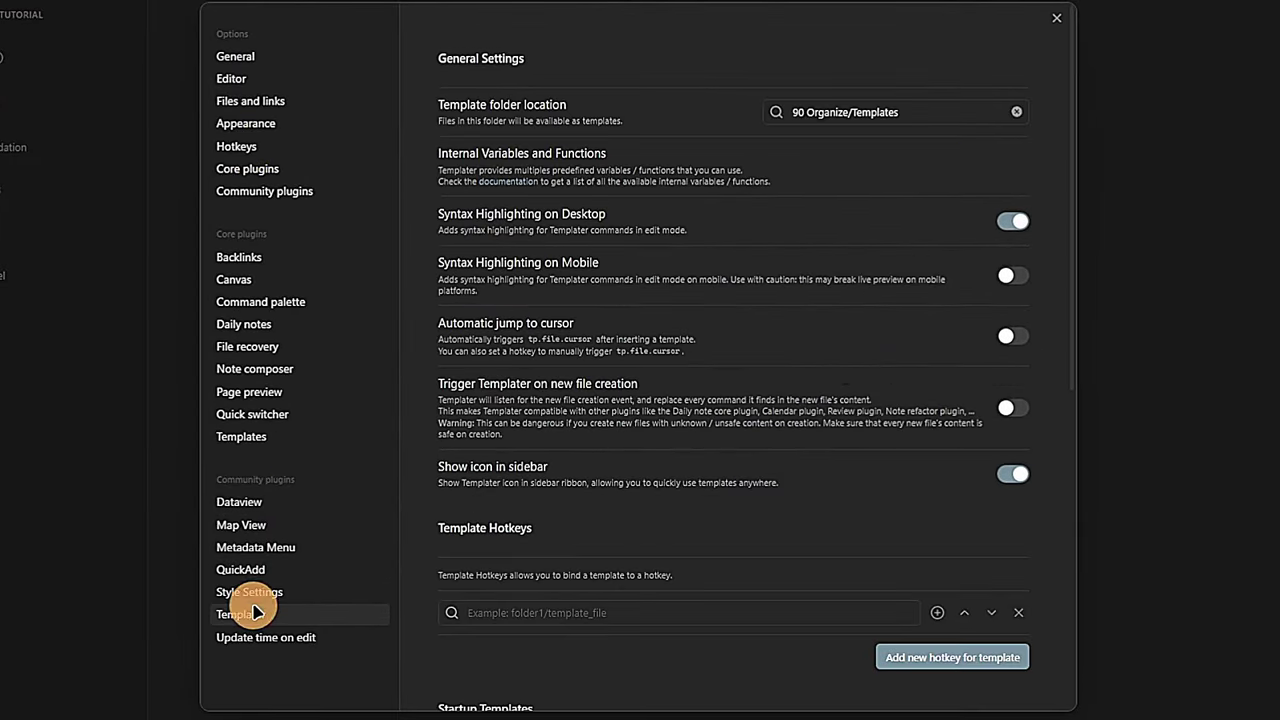
drag(1071, 158, 1063, 363)
click(957, 289)
scroll(950, 420, down, 2)
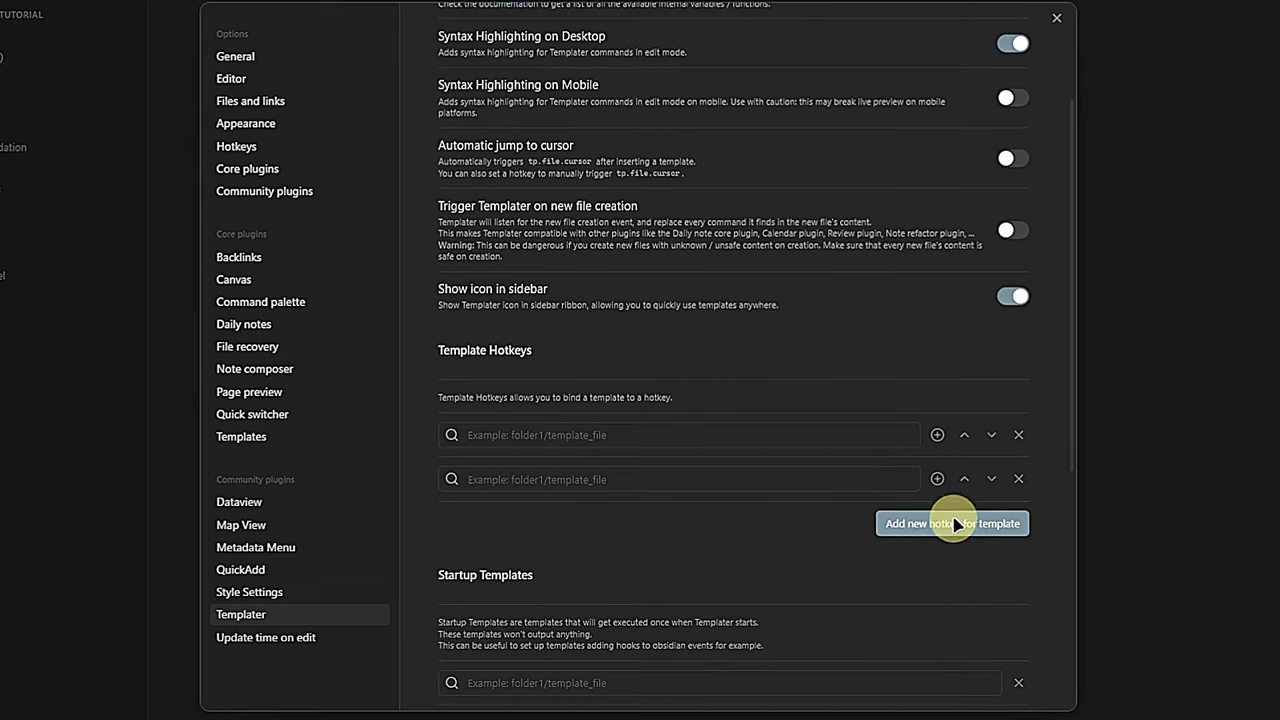
click(955, 524)
click(945, 680)
scroll(950, 620, down, 3)
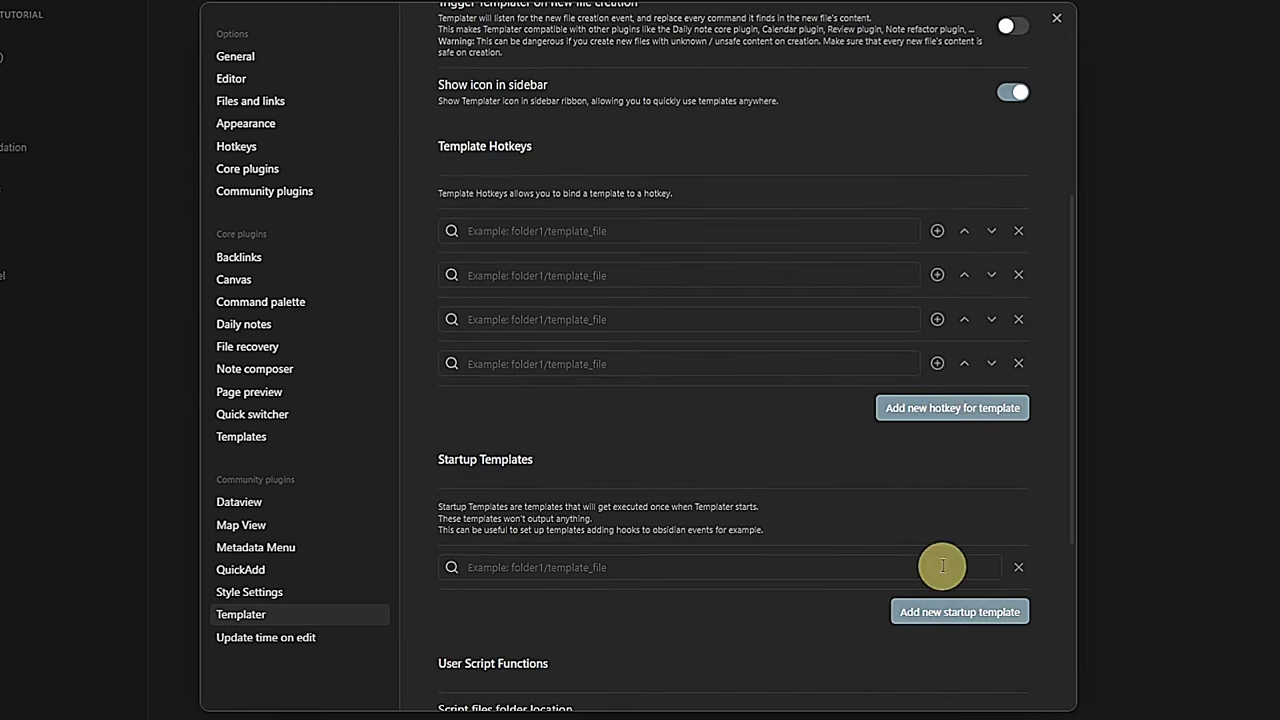
click(945, 410)
Assign the rating templates 1 Star.md through 5 star.md from 90 Organize/Templates/Ratings to the five template hotkey entries in order.
click(734, 463)
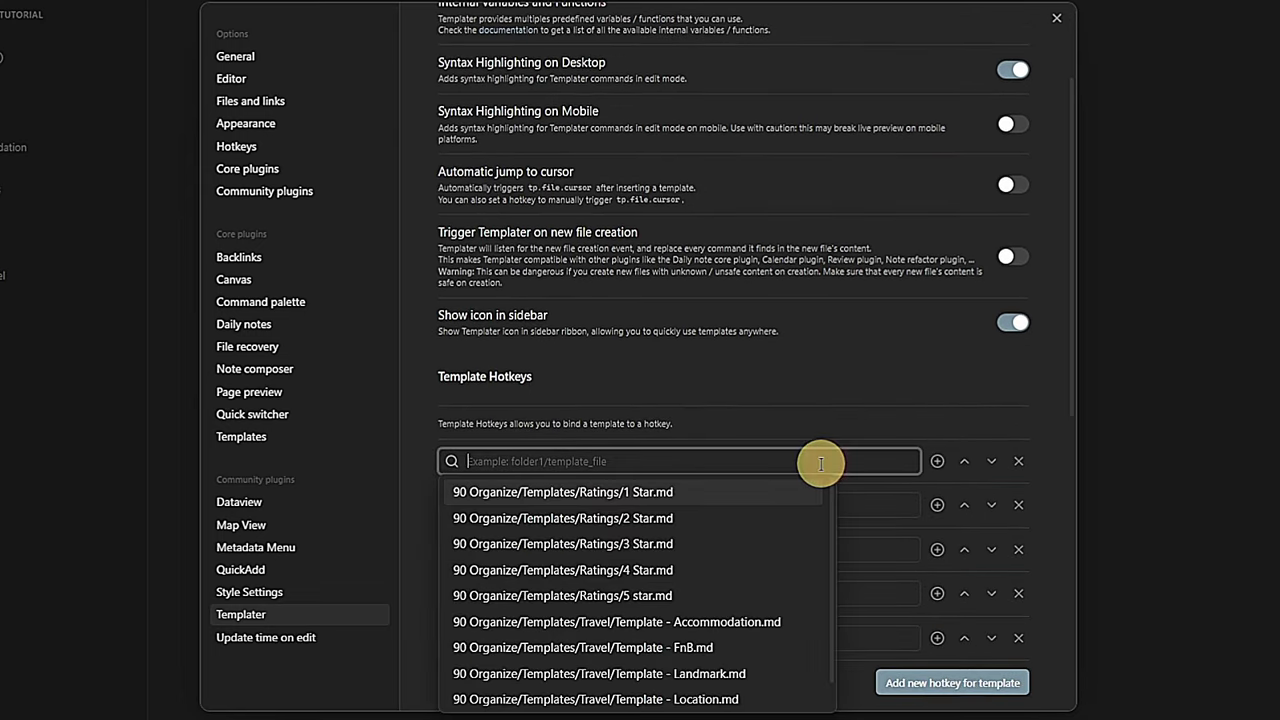
click(762, 492)
click(728, 504)
click(694, 560)
click(694, 549)
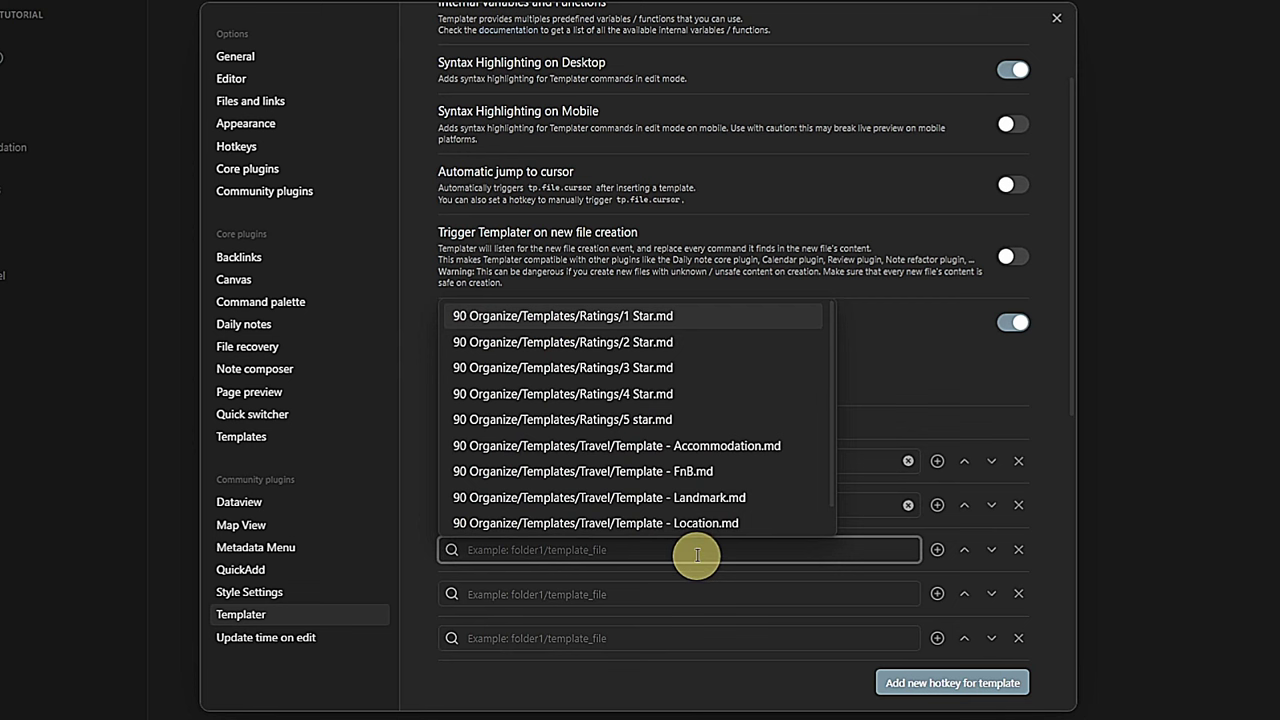
click(697, 377)
click(674, 591)
click(617, 440)
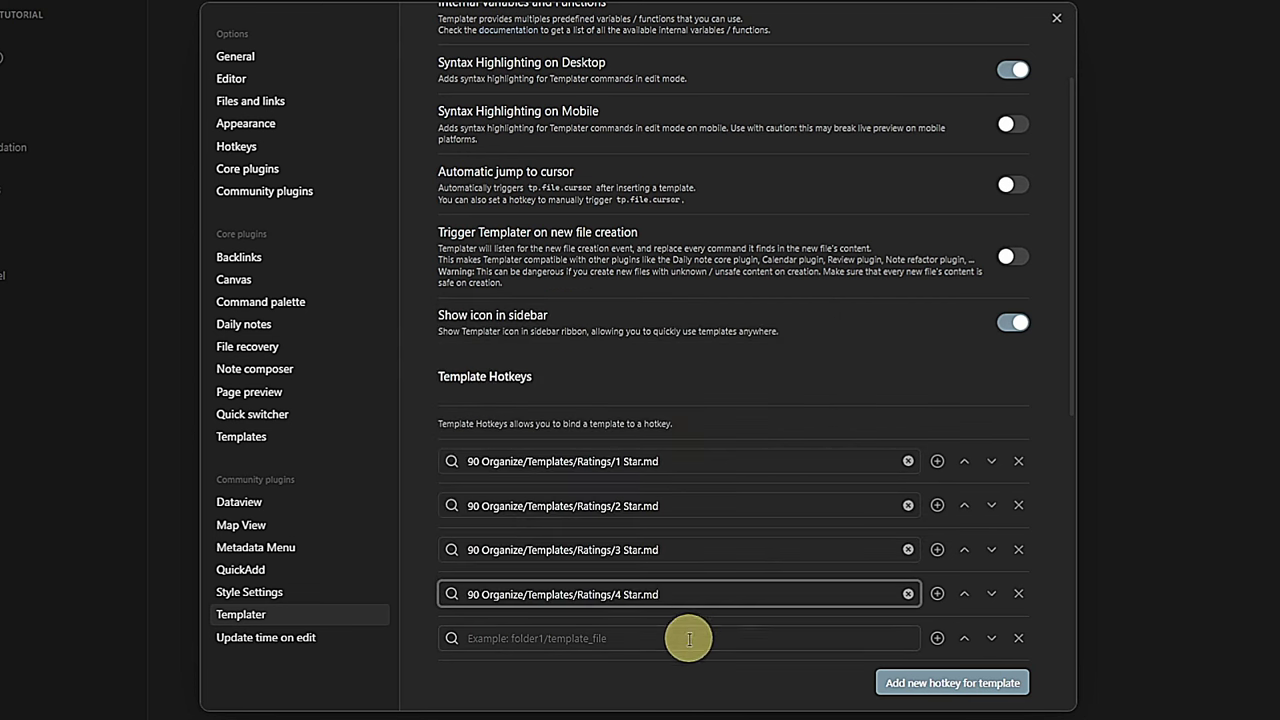
click(689, 638)
click(682, 506)
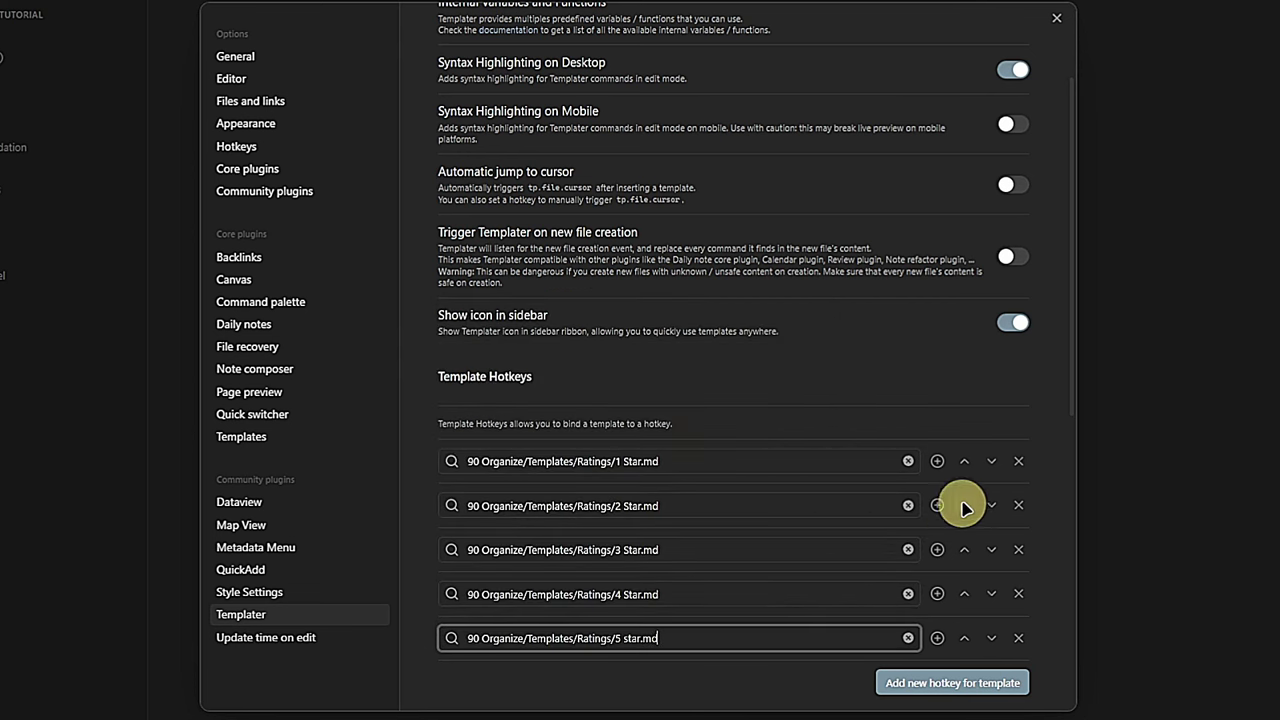
Filter the hotkey settings by "rating" and assign Alt+1 to the 1 Star template and Alt+2 to the 2 Star template.
click(280, 145)
click(906, 44)
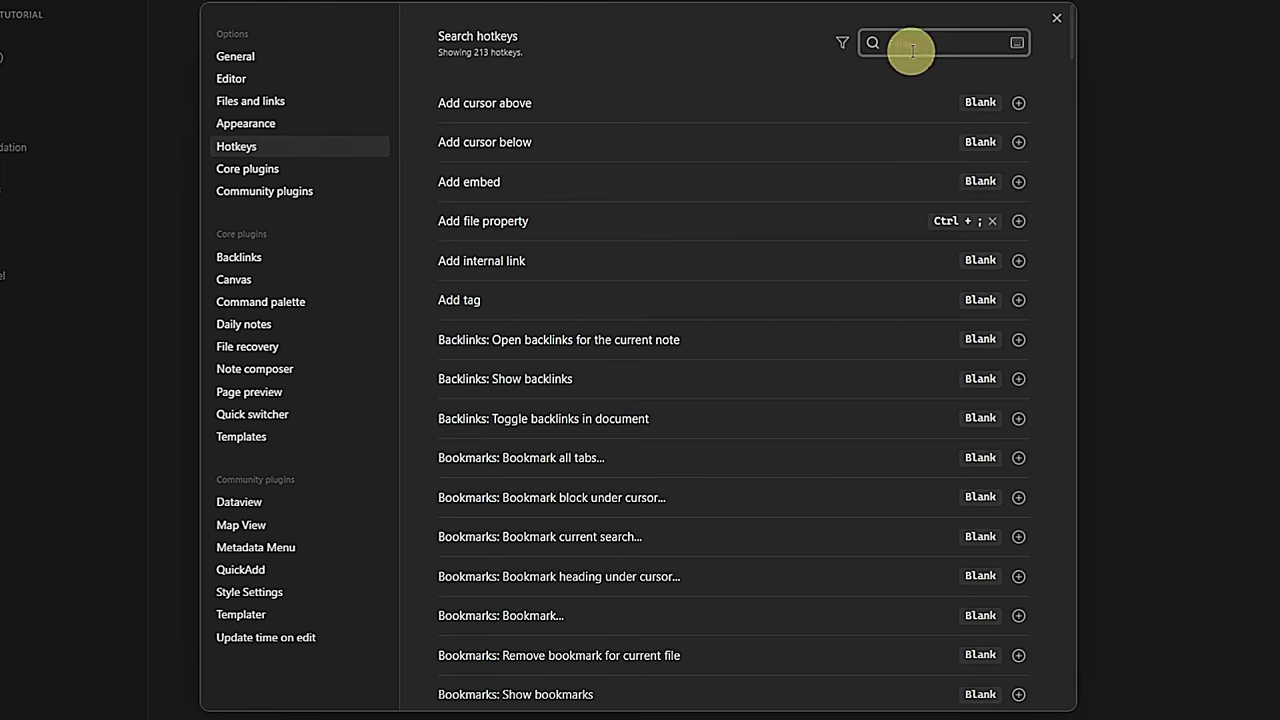
text(rating)
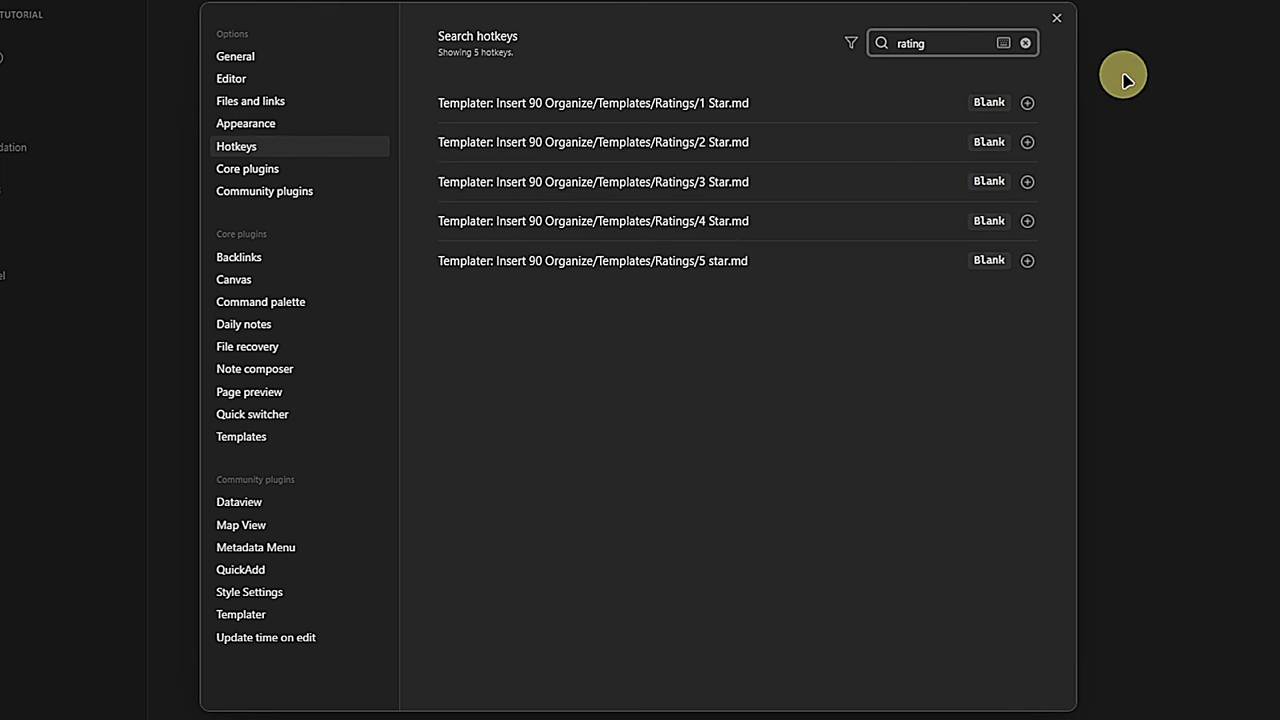
click(1036, 106)
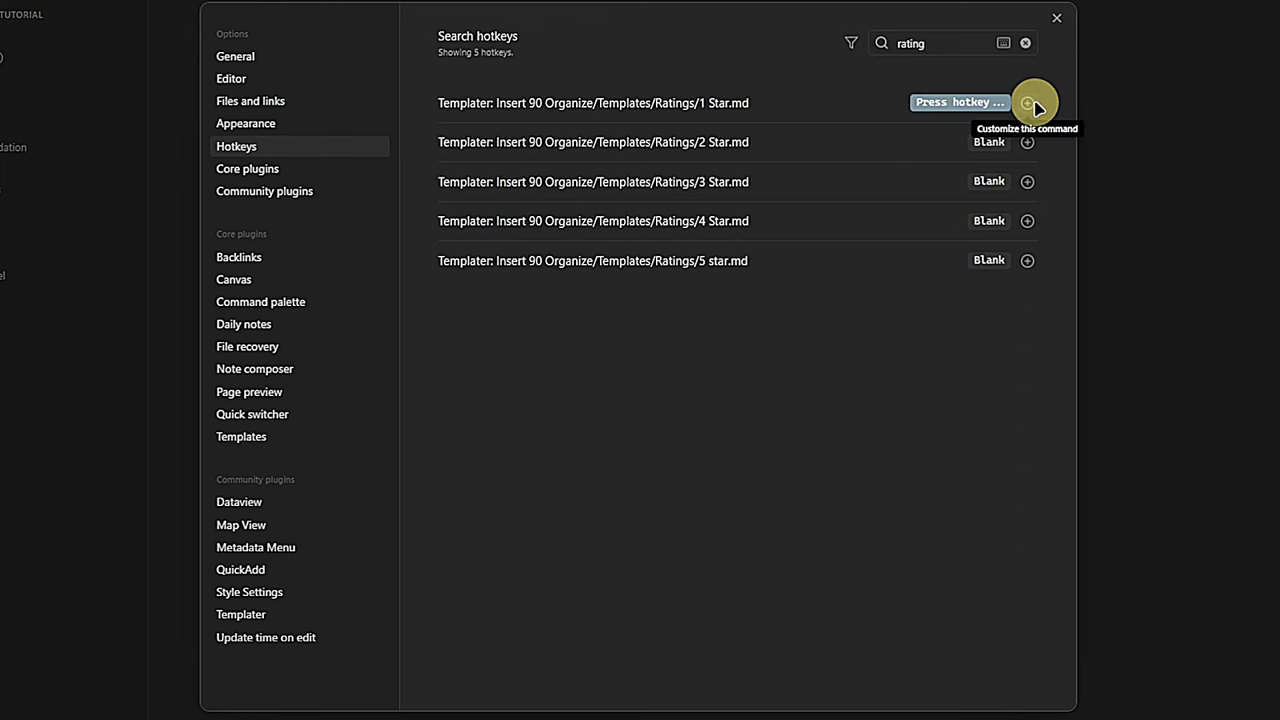
key(alt+1)
click(1027, 142)
key(alt+2)
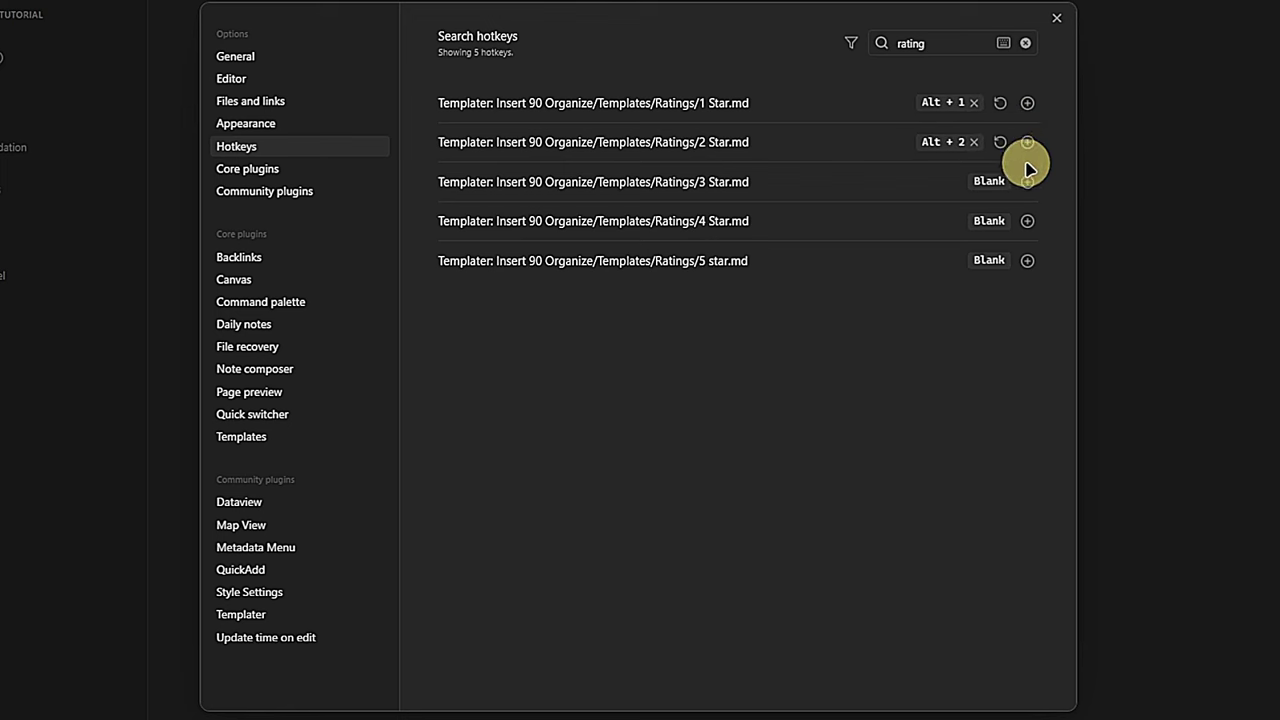
Assign the hotkeys Alt+3, Alt+4 and Alt+5 to the 3 Star, 4 Star and 5 star rating templates.
click(1027, 182)
key(alt+3)
click(1029, 220)
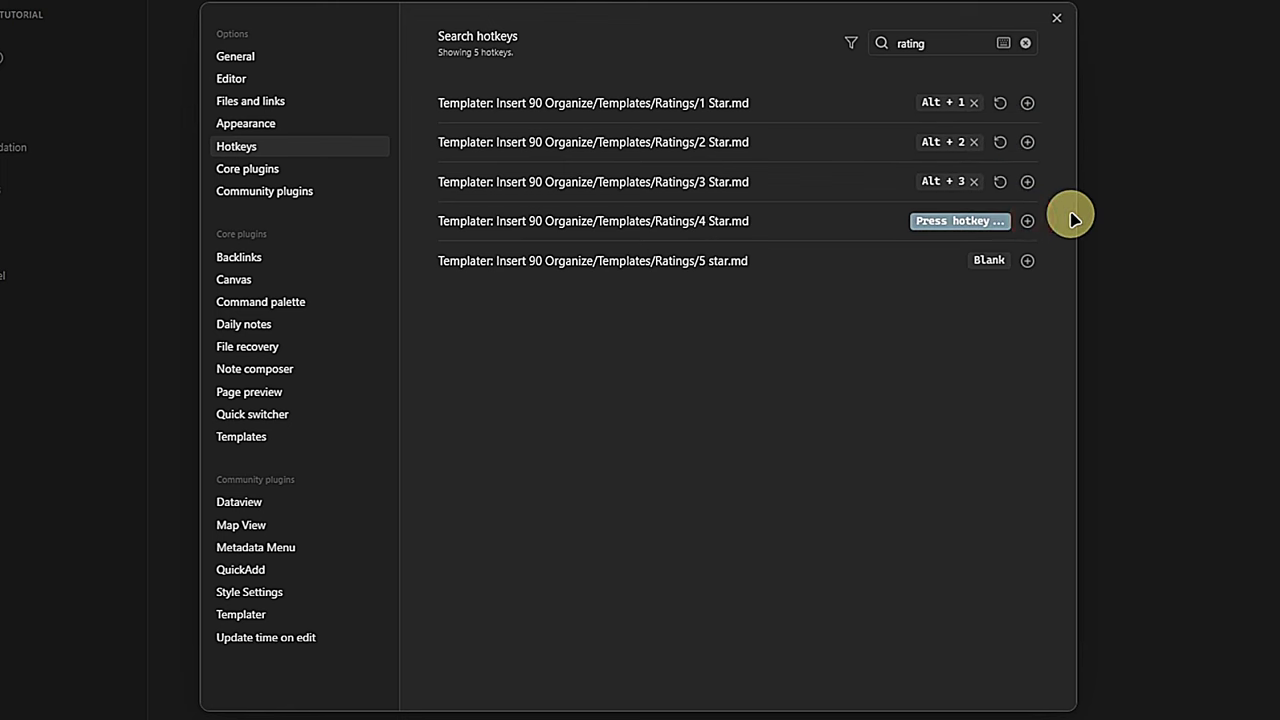
key(alt+4)
click(1038, 259)
key(alt+5)
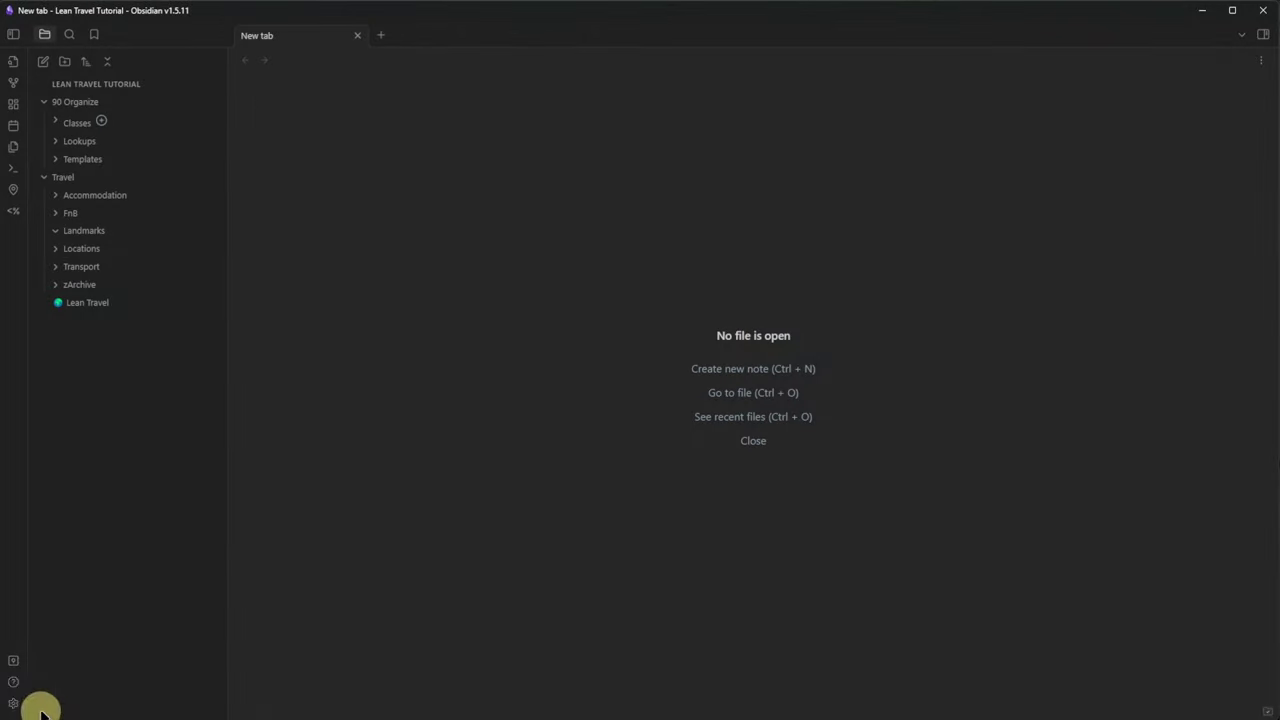
Enable the Workspaces core plugin in the settings.
click(14, 708)
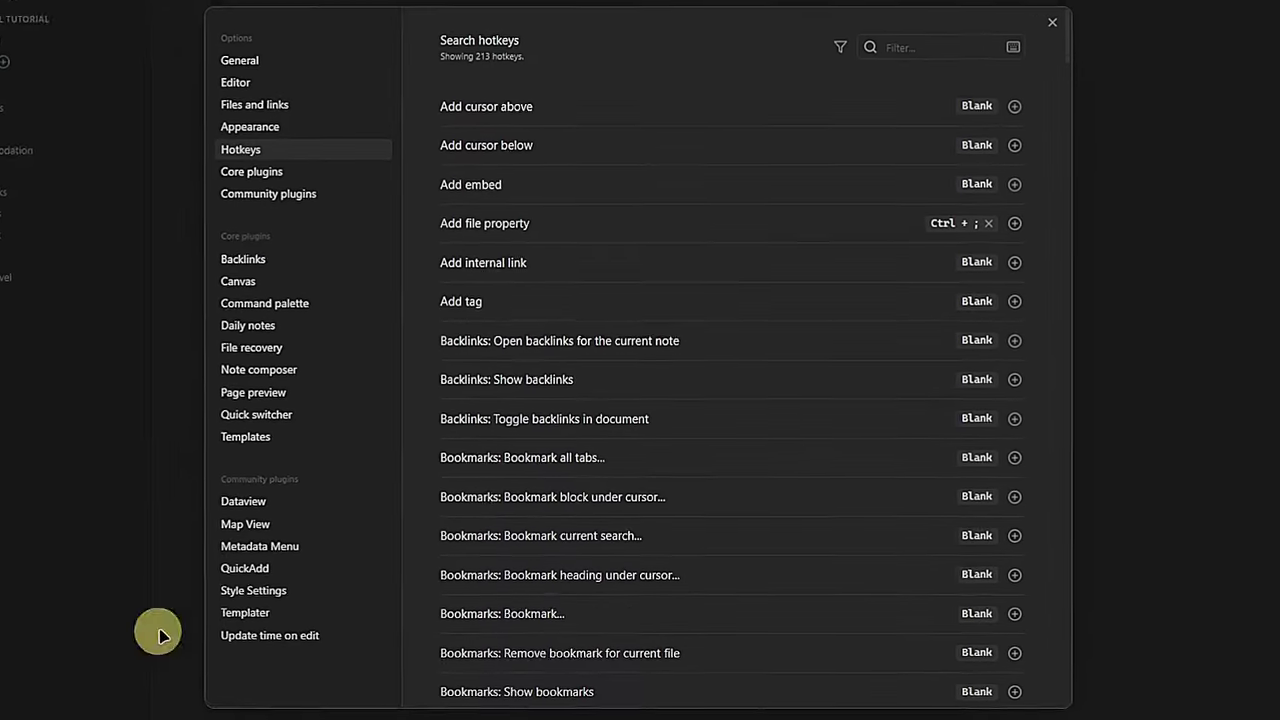
click(312, 216)
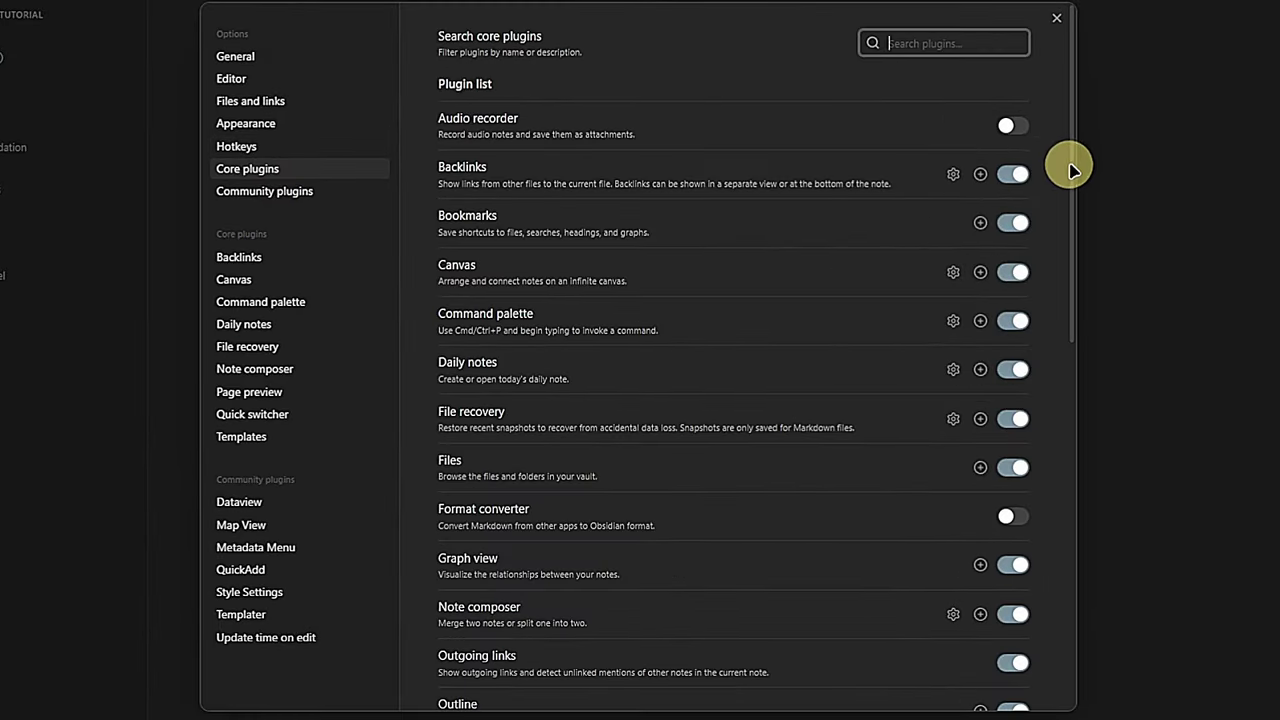
drag(1071, 166, 1100, 580)
click(1012, 636)
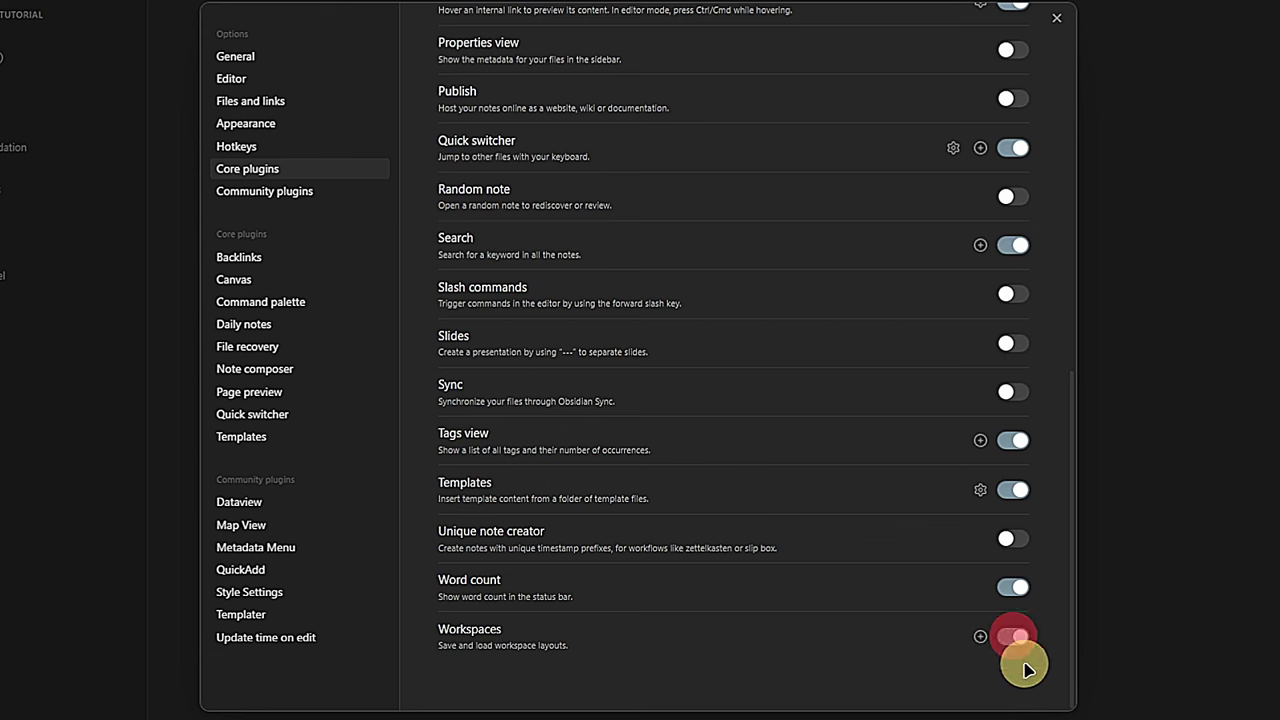
Assign the hotkey Ctrl+Shift+L to the "Workspaces: Load workspace layout" command and close the settings.
click(270, 147)
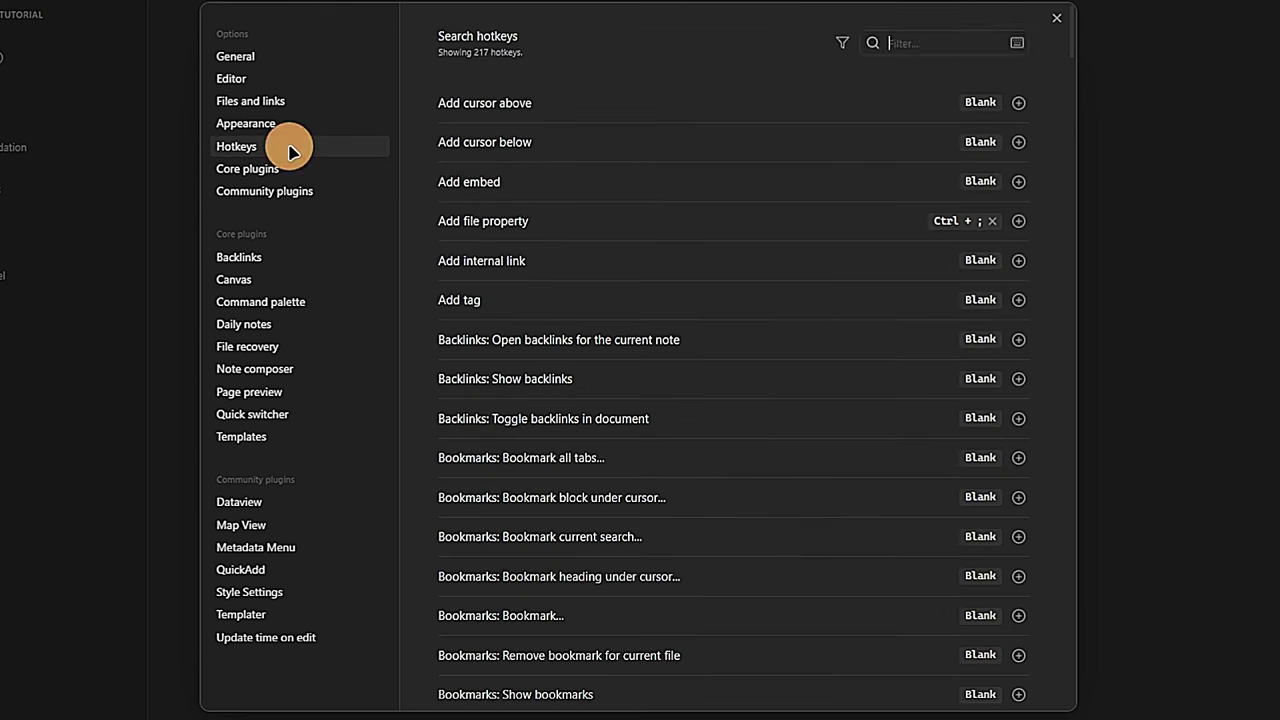
click(929, 40)
text(load wo)
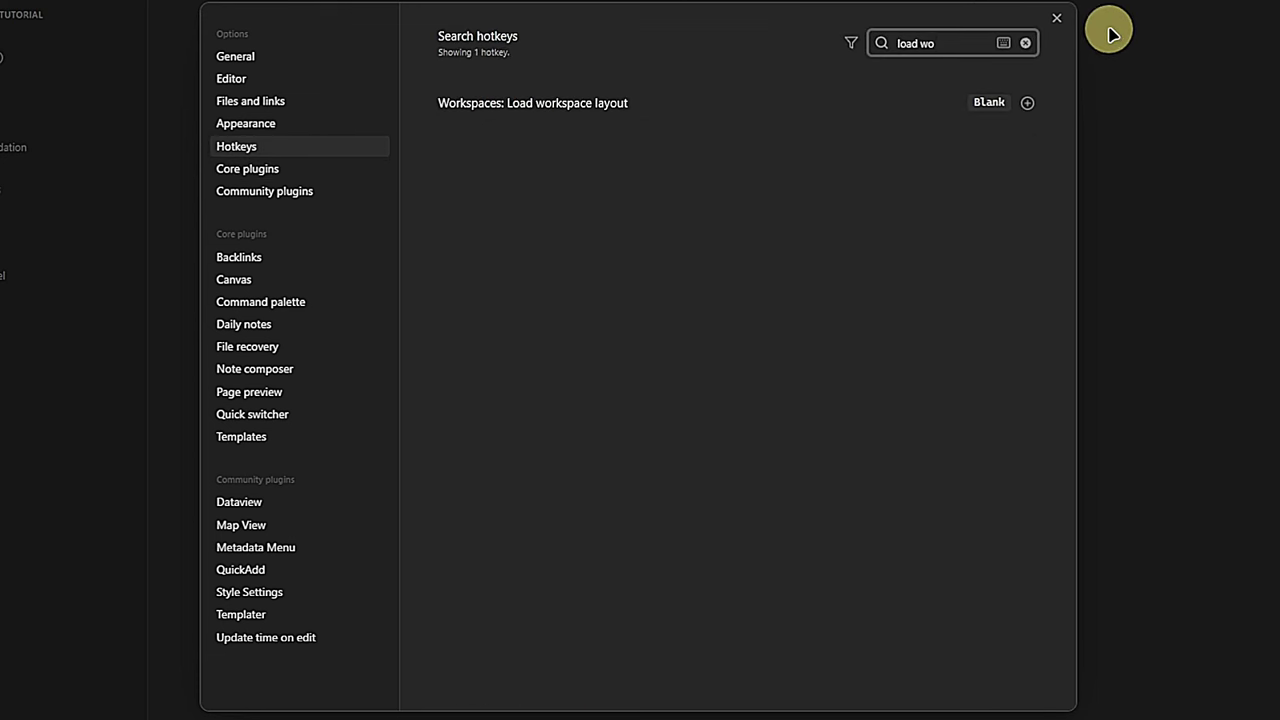
click(1027, 102)
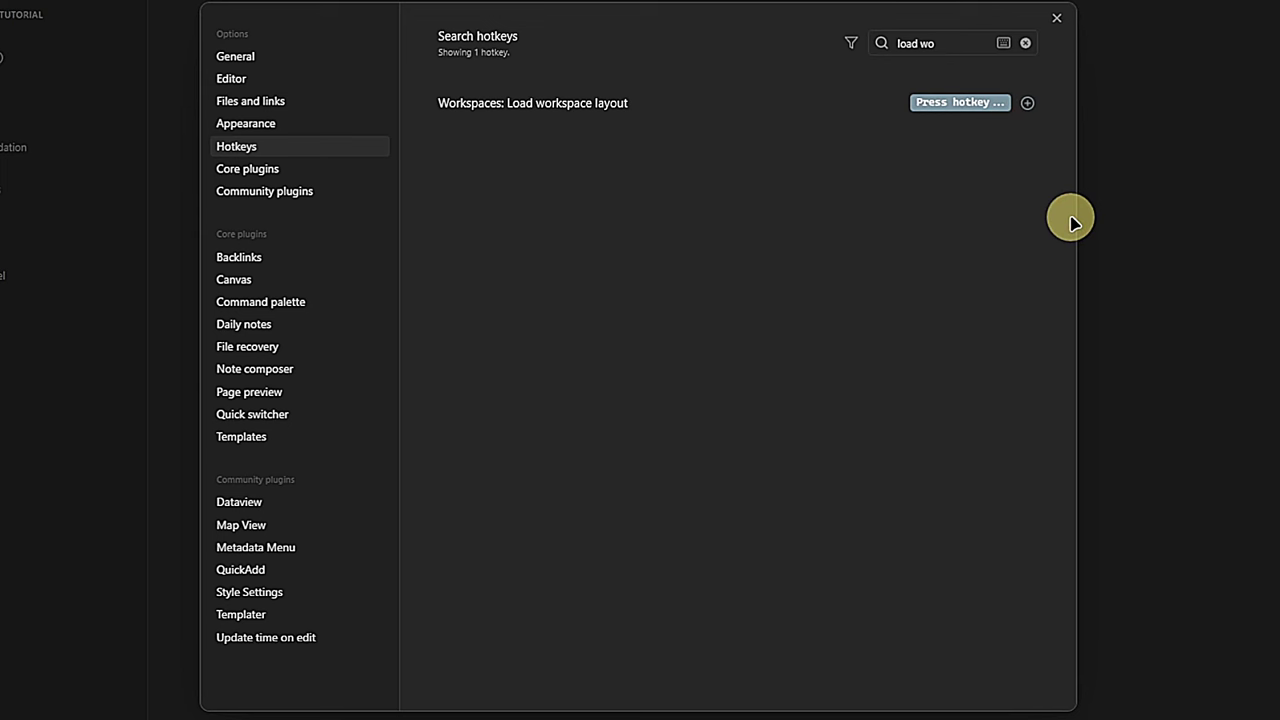
key(ctrl+shift+l)
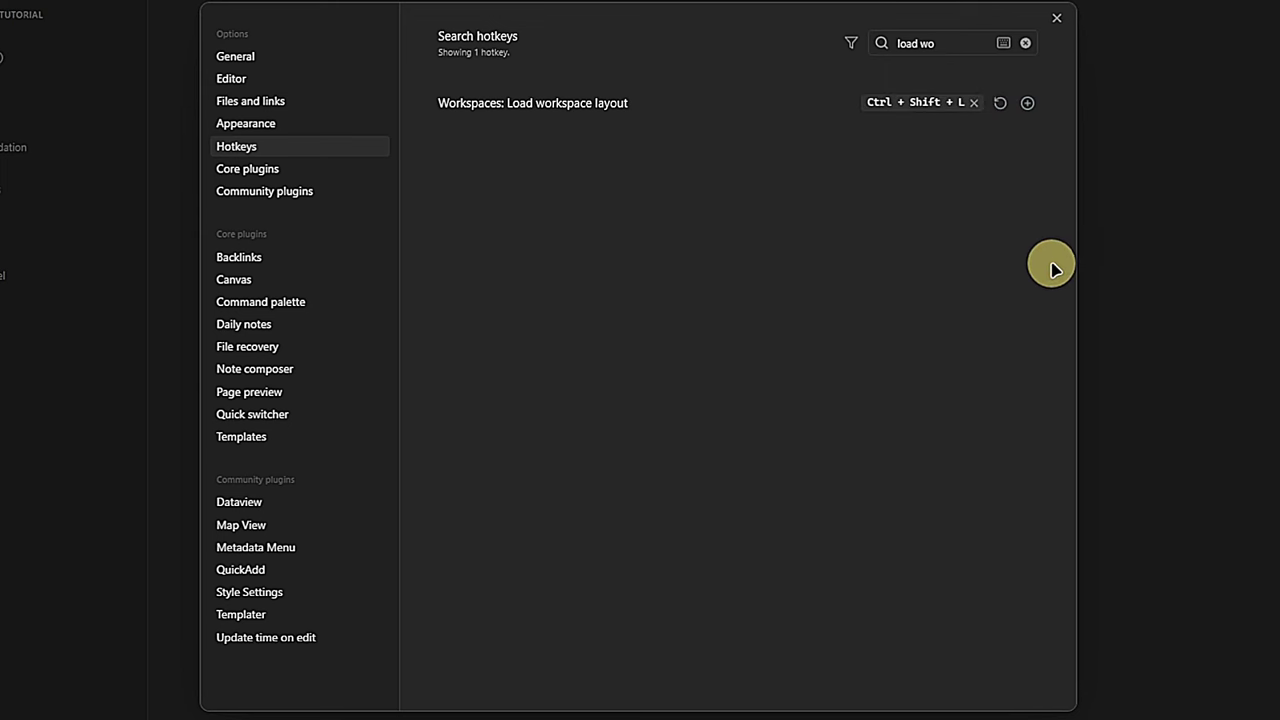
click(1056, 18)
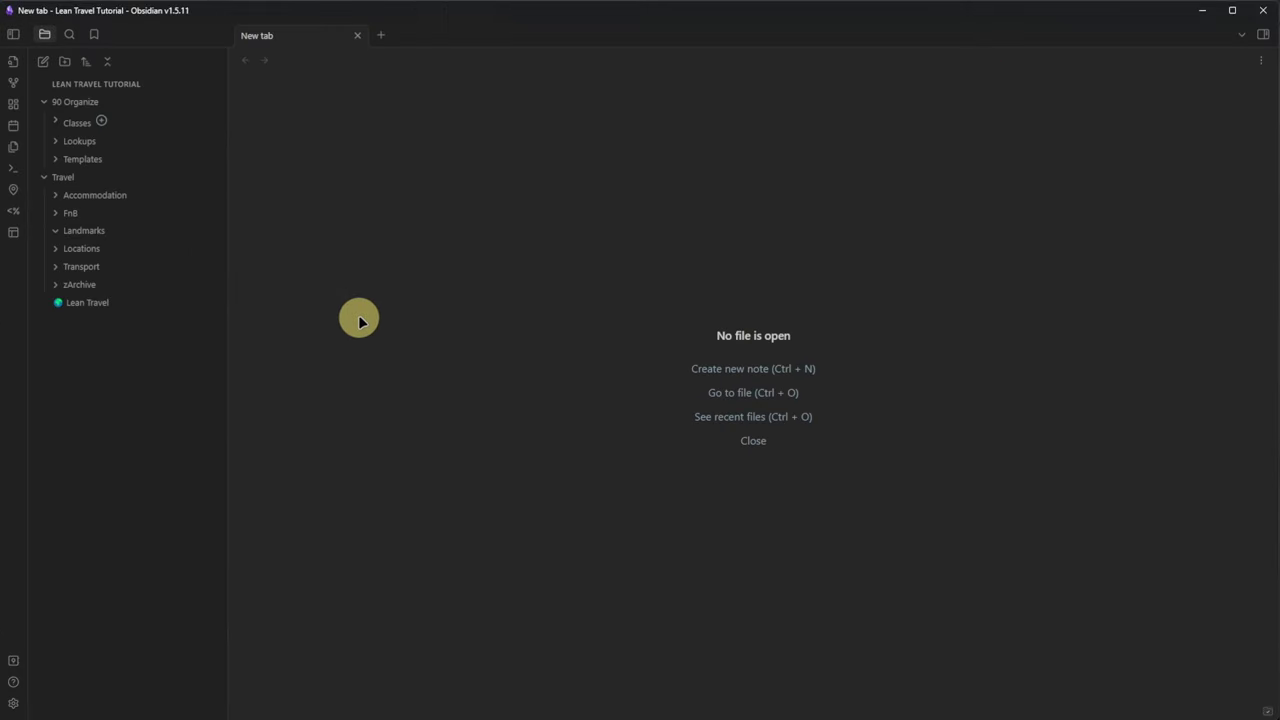
Save the current empty workspace layout under the name "Default" and close the layout manager.
key(ctrl+p)
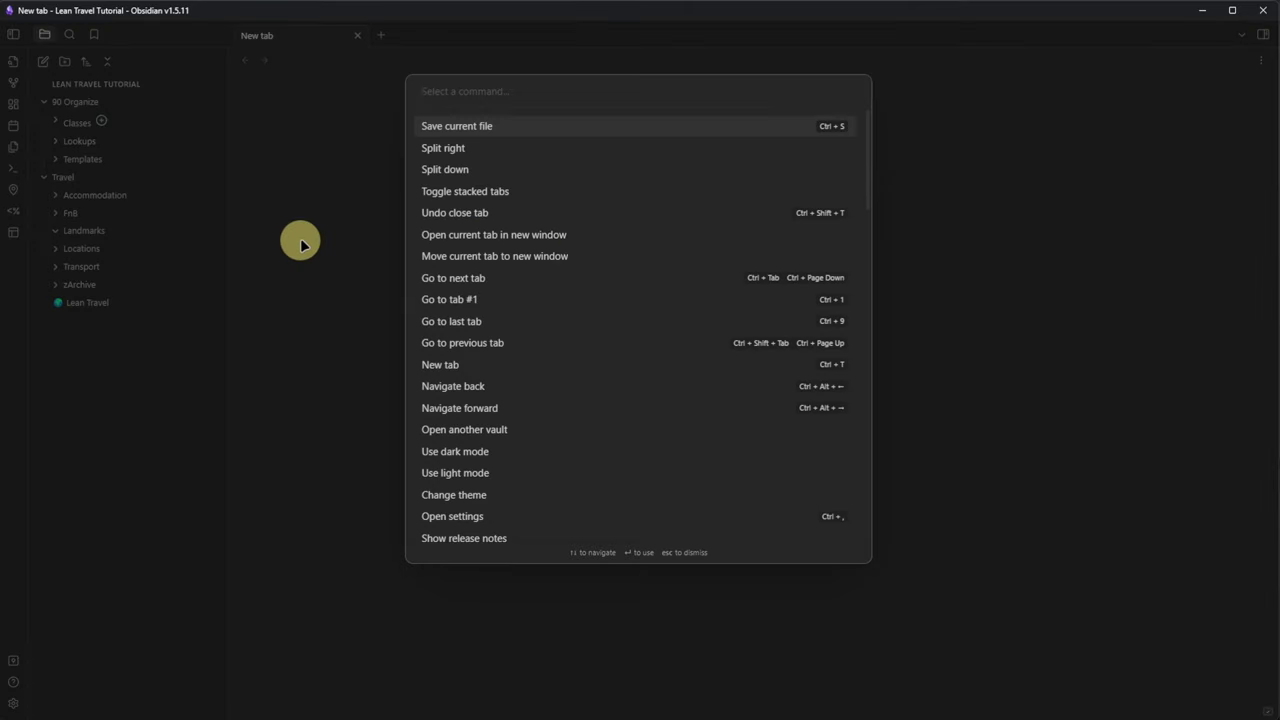
text(save ta)
key(BackSpace)
key(BackSpace)
key(BackSpace)
key(Down)
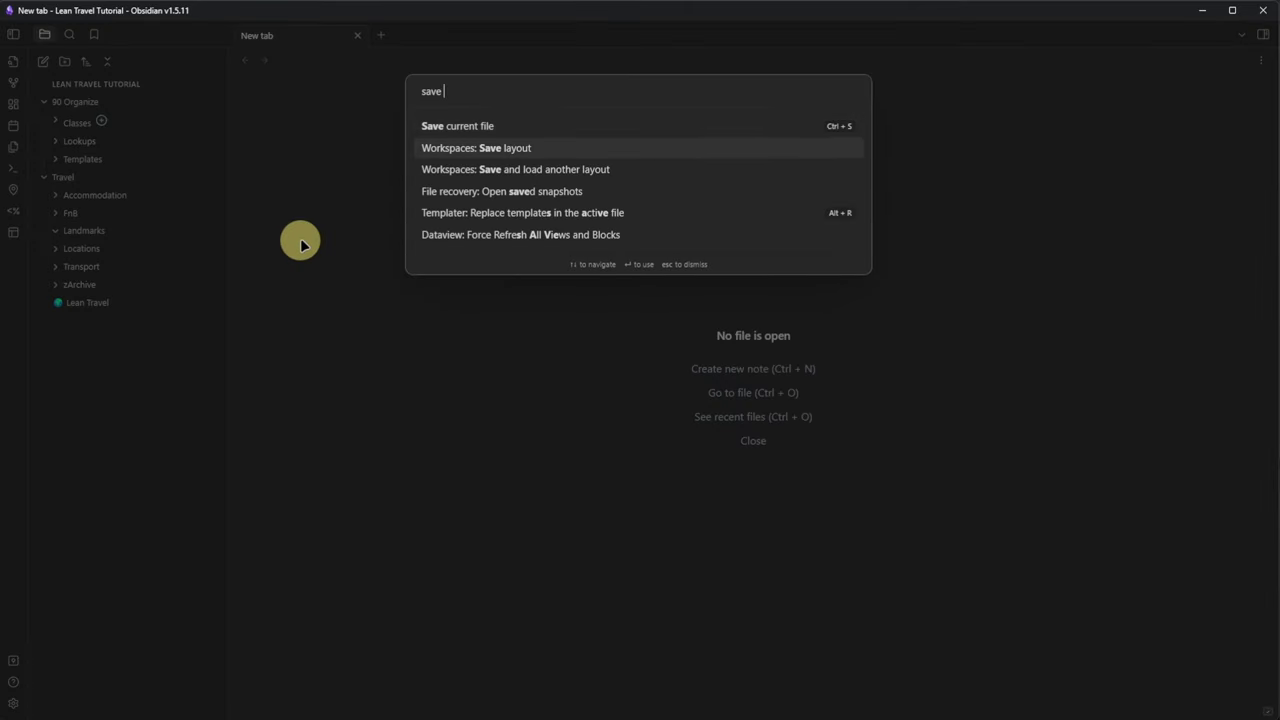
key(Return)
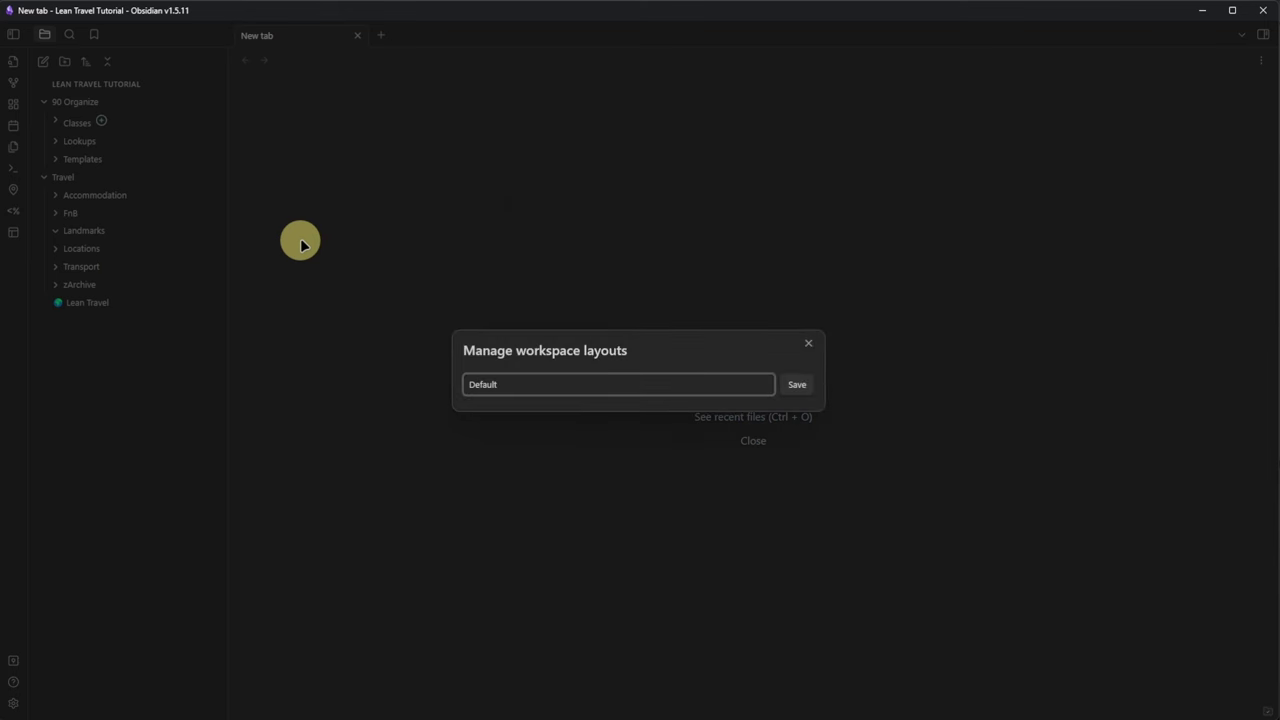
key(Return)
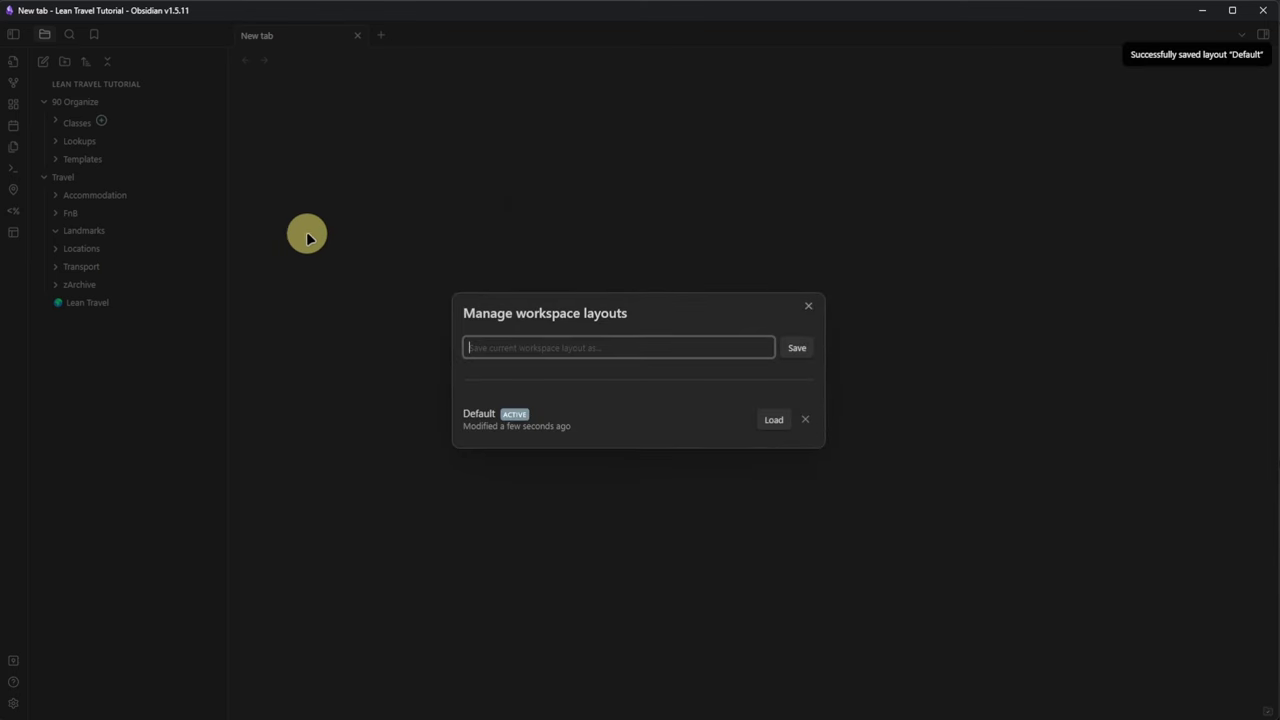
click(808, 305)
Open the Lean Travel note and the interactive map view in a second tab.
click(96, 305)
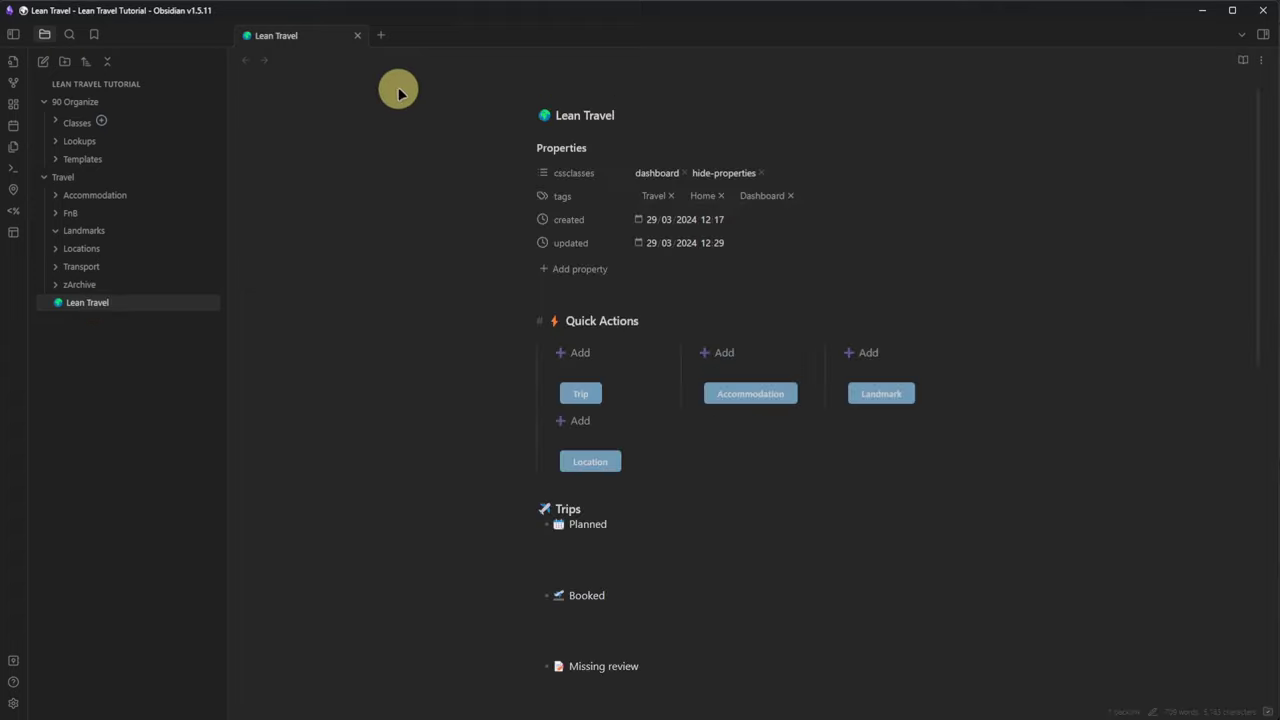
click(380, 35)
key(ctrl+p)
text(open ma)
key(Return)
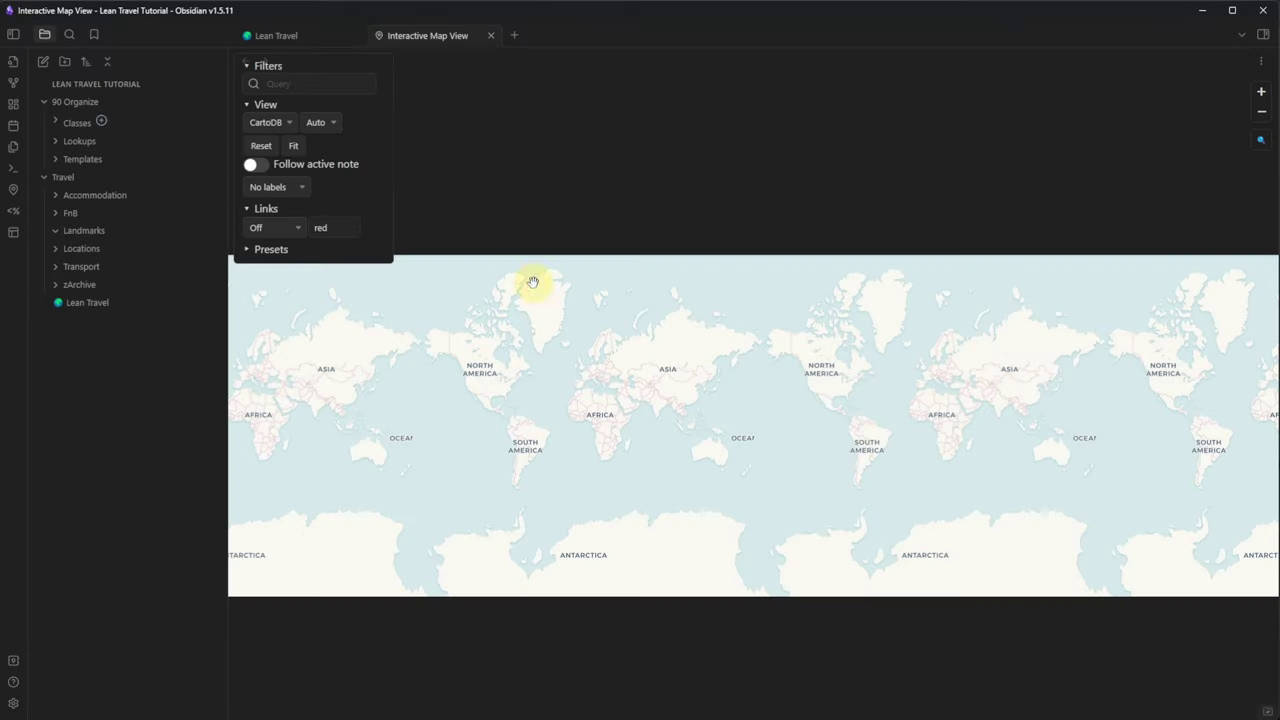
Set the map view to the Dark theme and enable Follow active note.
click(330, 121)
click(325, 135)
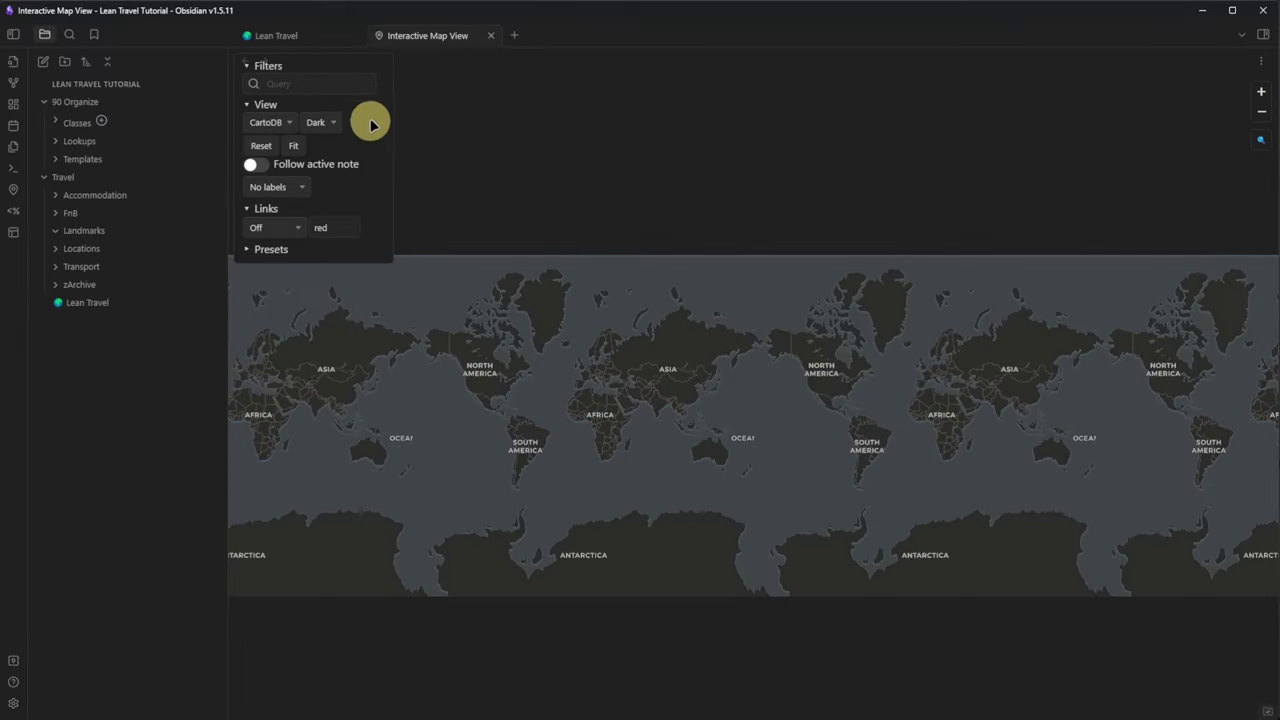
click(258, 164)
Place the map view in a split beside the Lean Travel note, collapse the file sidebar, widen the note pane and show the note in reading view.
drag(400, 36, 1000, 325)
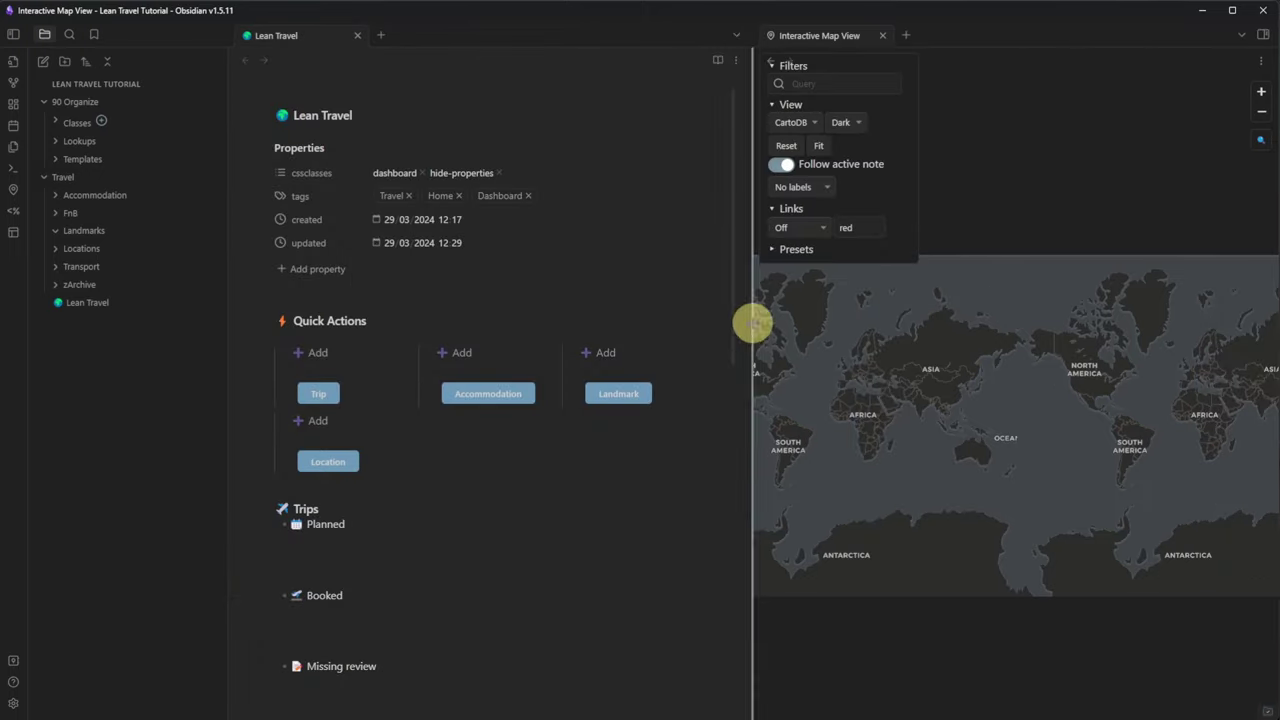
click(14, 34)
drag(650, 371, 828, 200)
click(811, 61)
click(737, 99)
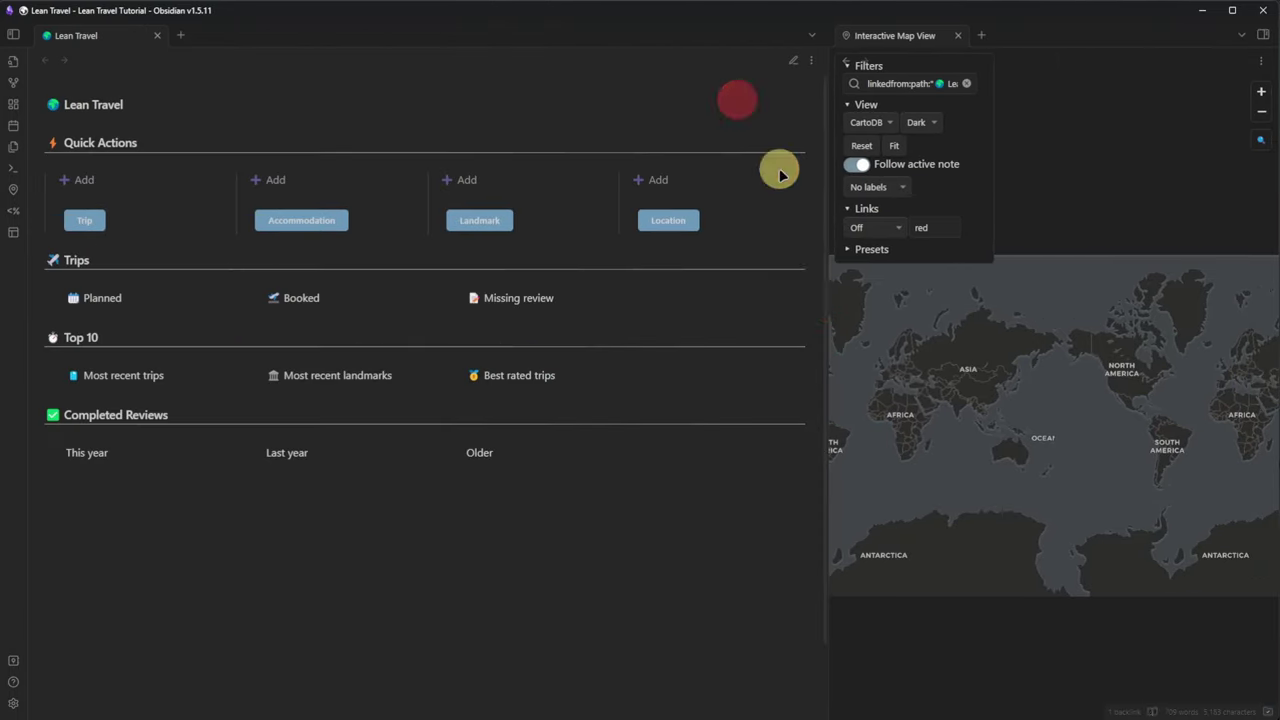
Resize the note and map panes to about equal widths and zoom the map so a single world map fills its pane.
drag(826, 294, 671, 286)
click(695, 250)
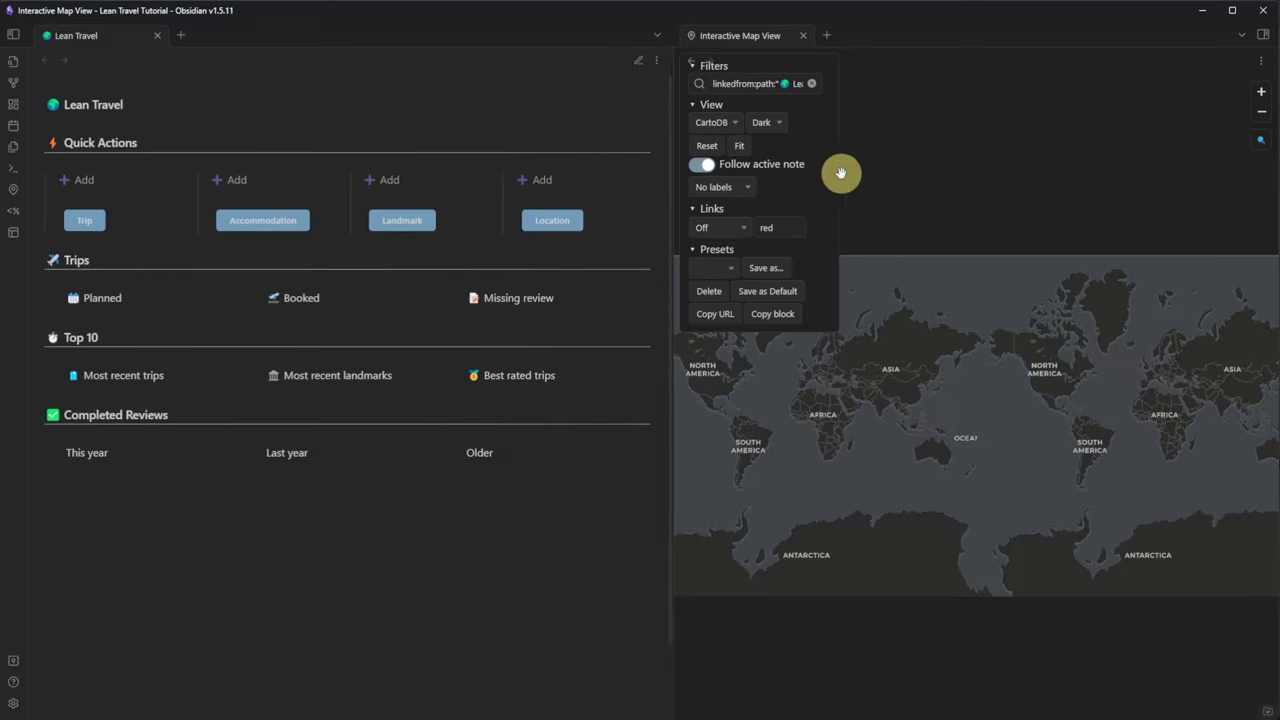
scroll(1005, 360, up, 2)
double_click(1007, 424)
scroll(1007, 424, down, 5)
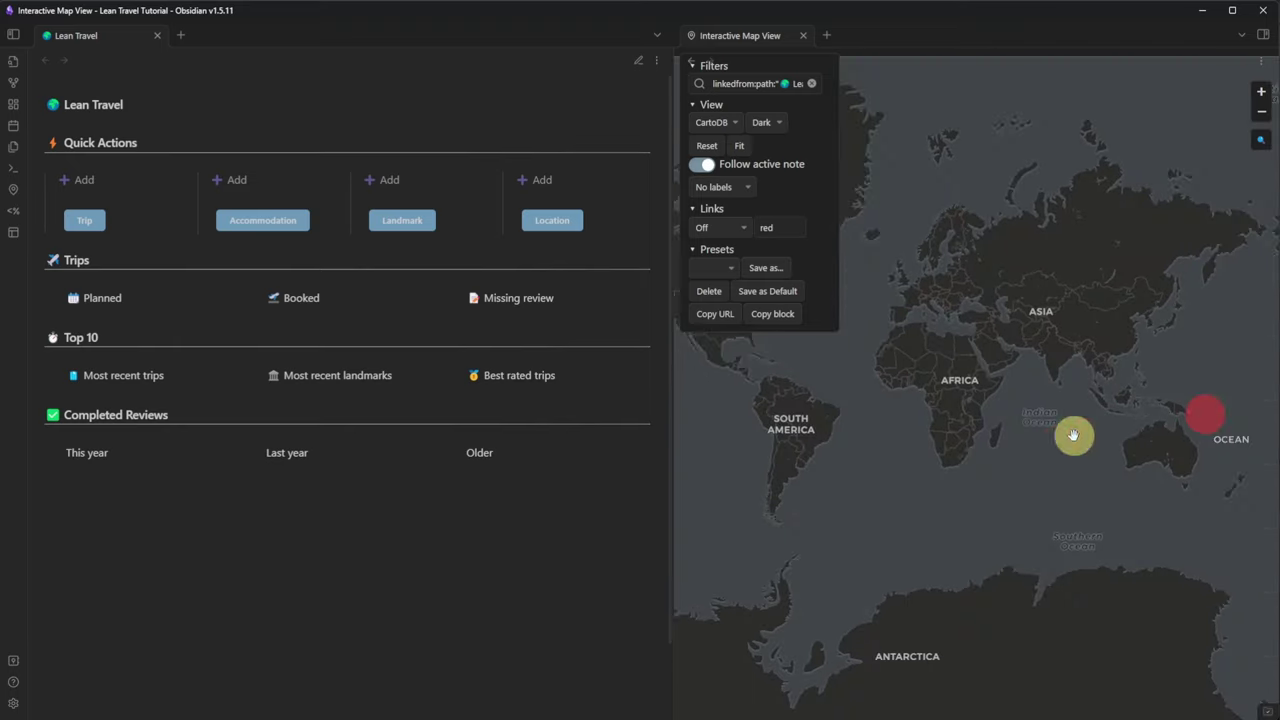
drag(1071, 434, 1107, 440)
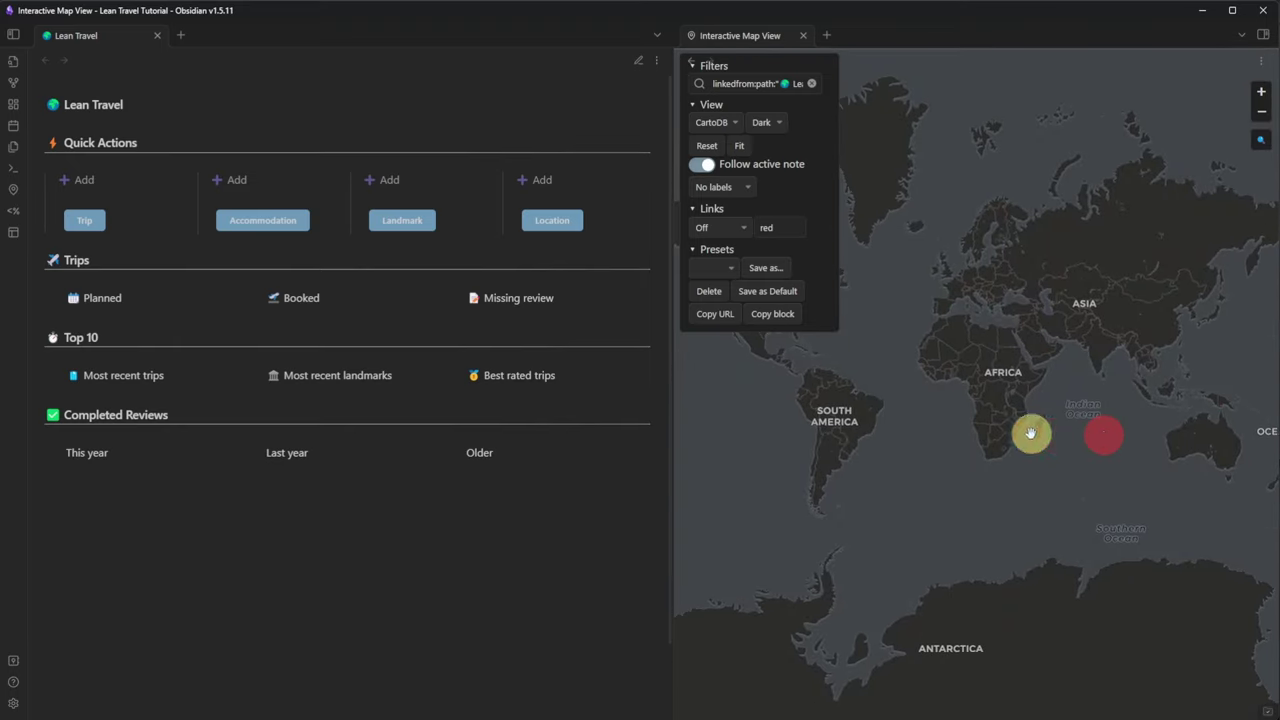
Save the side-by-side dashboard and map arrangement as a workspace layout named "Lean CRM".
click(371, 553)
key(ctrl+p)
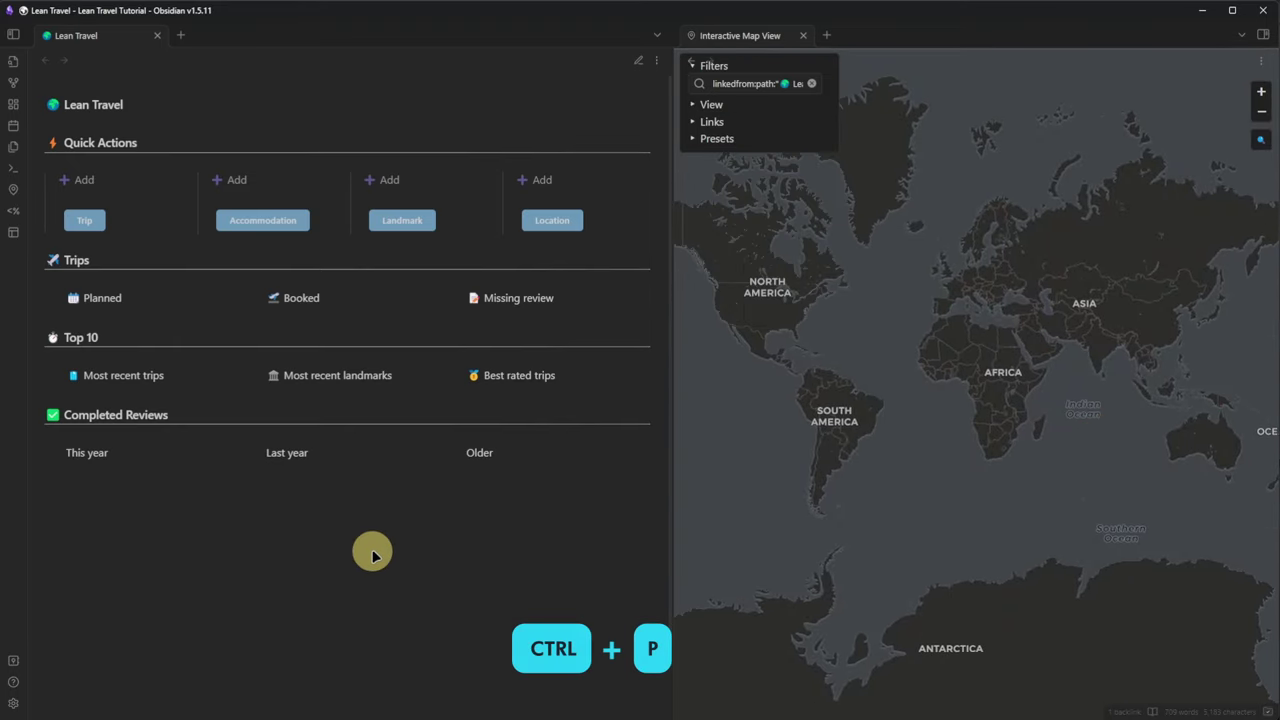
text(mana)
key(Return)
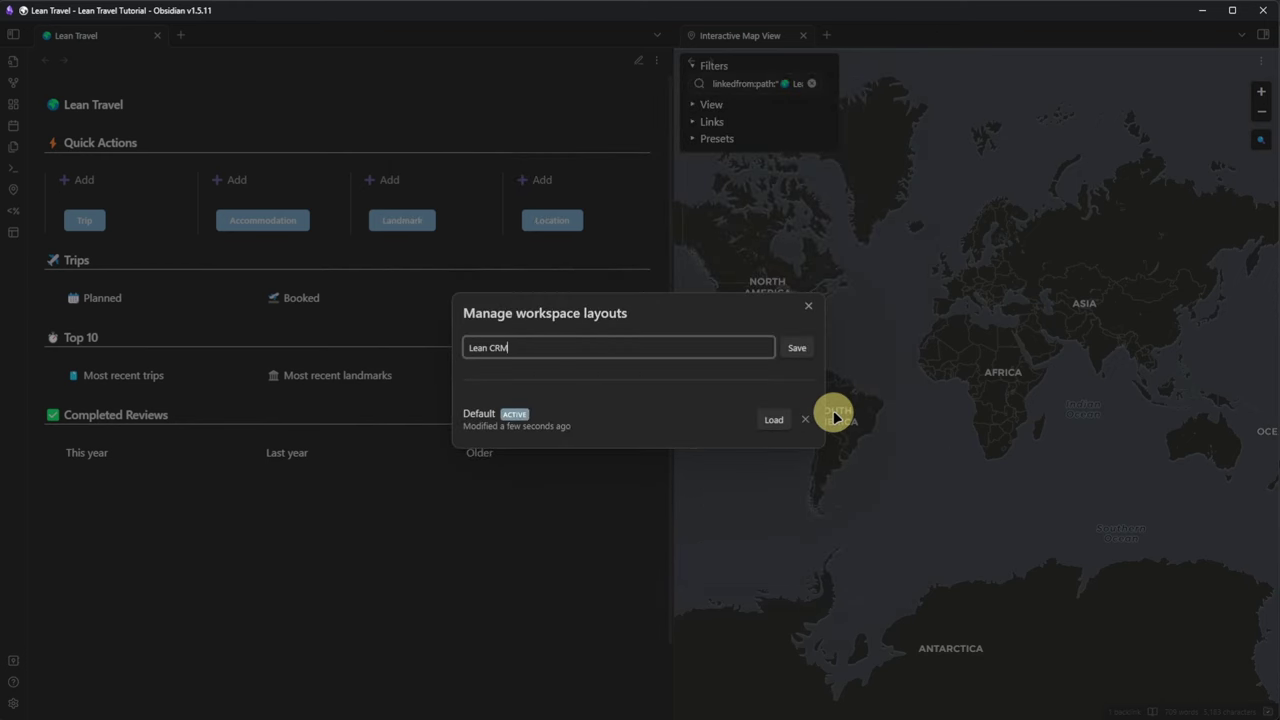
click(798, 349)
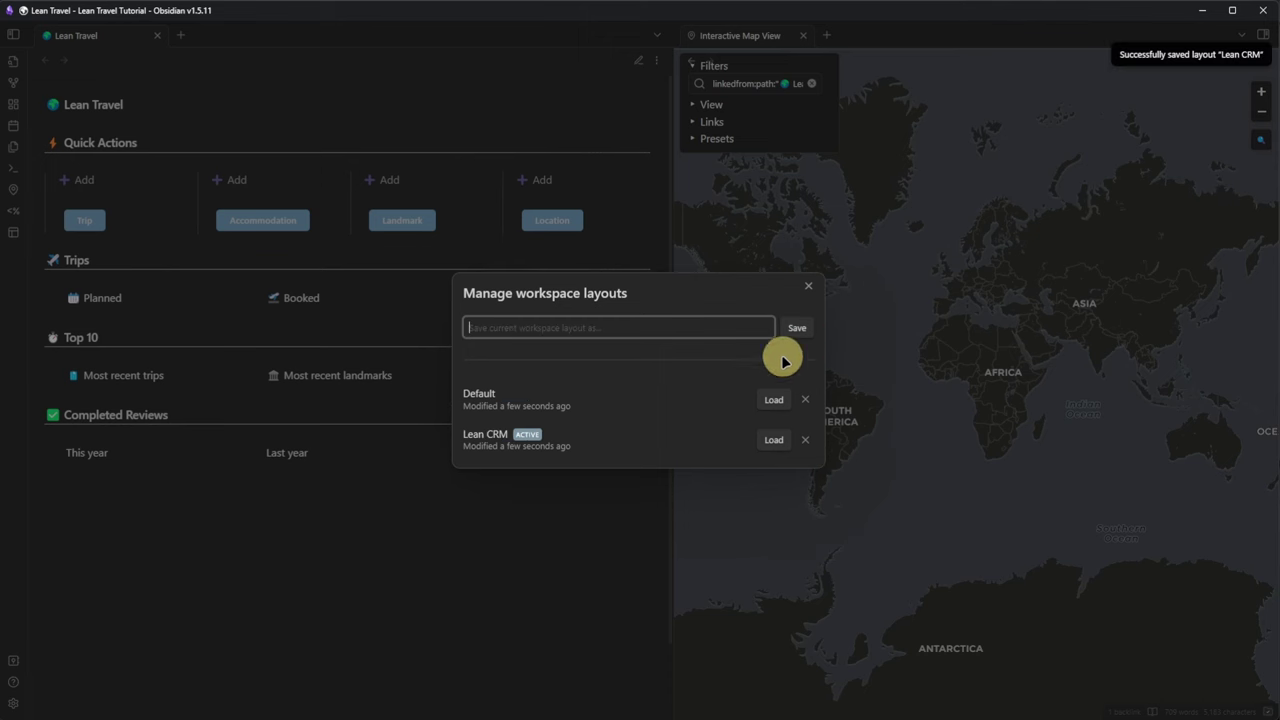
click(543, 549)
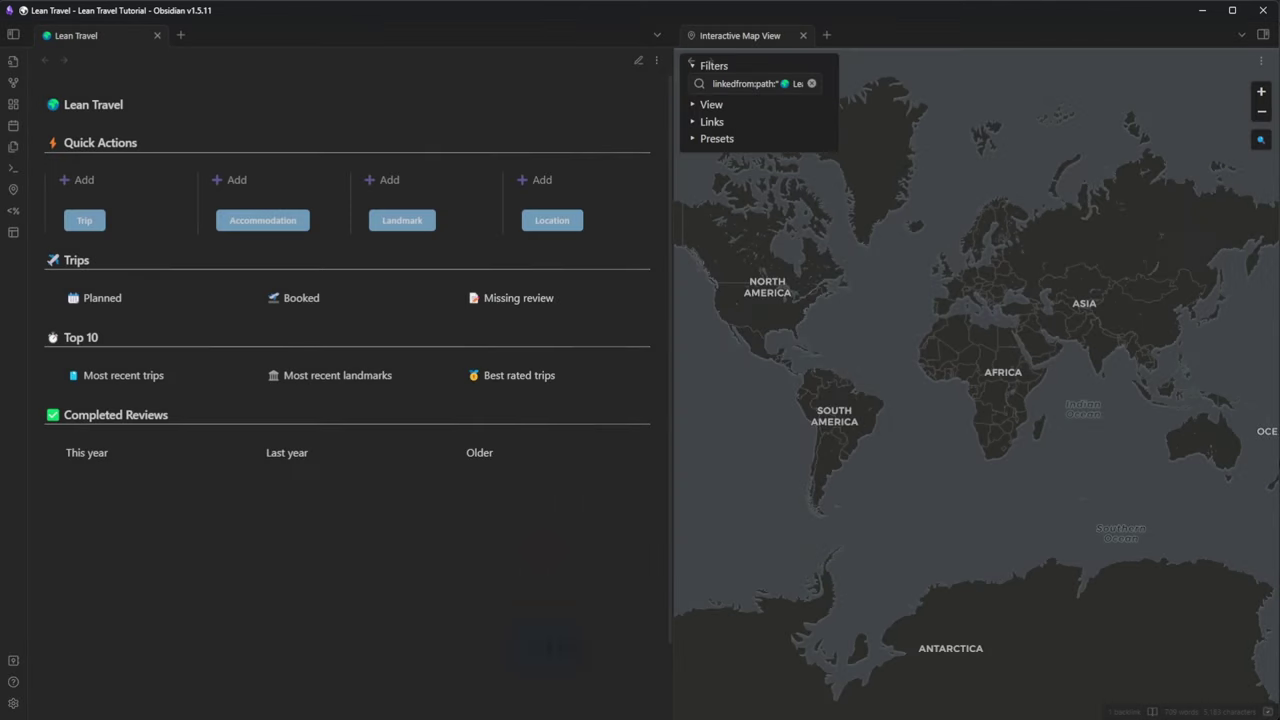
Load the Default workspace layout, then switch back to the Lean CRM layout.
key(ctrl+shift+l)
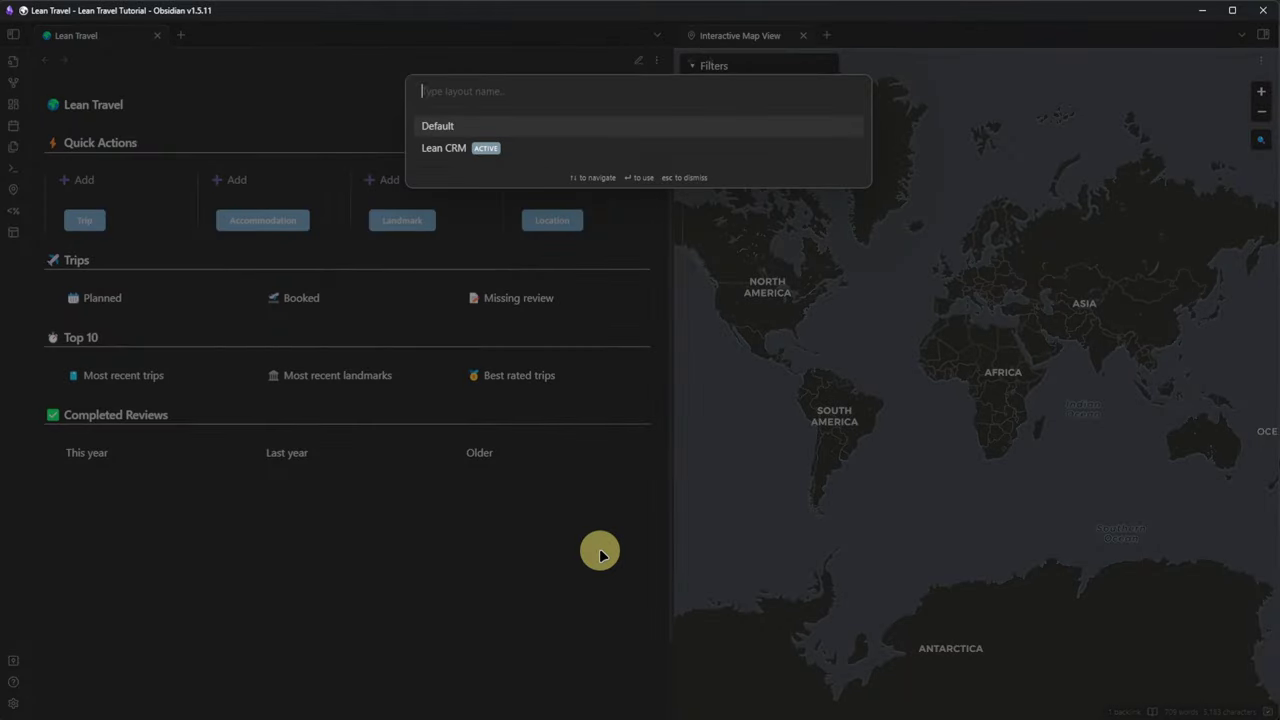
key(Return)
key(ctrl+shift+l)
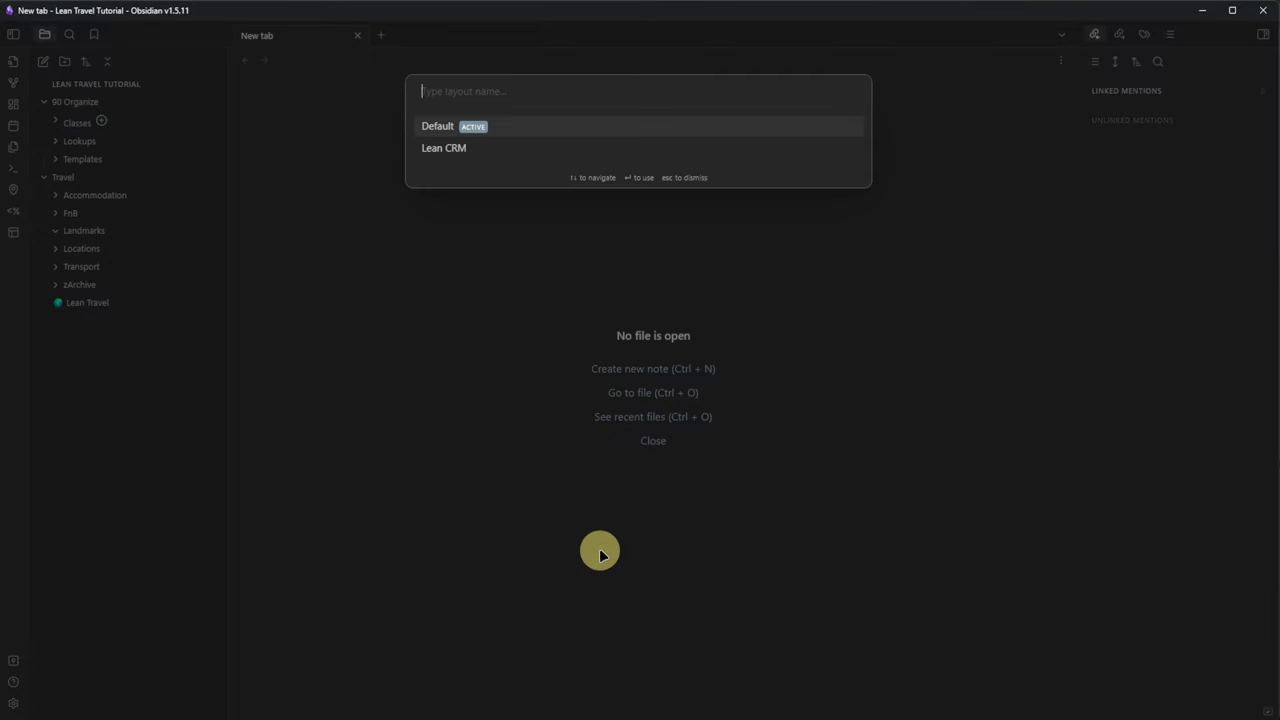
key(Down)
key(Return)
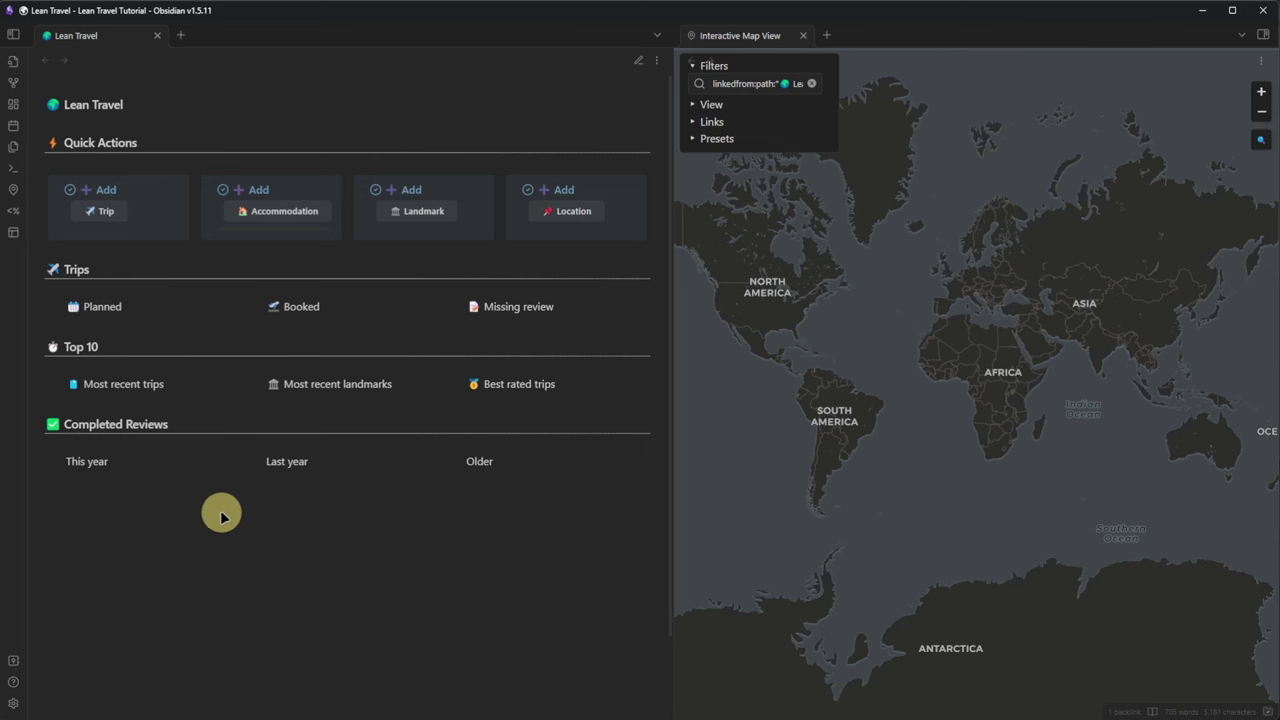
Create a new trip from the dashboard's quick actions named "Vienna 2024", prefixed with the single-person emoji found by searching "user".
click(106, 211)
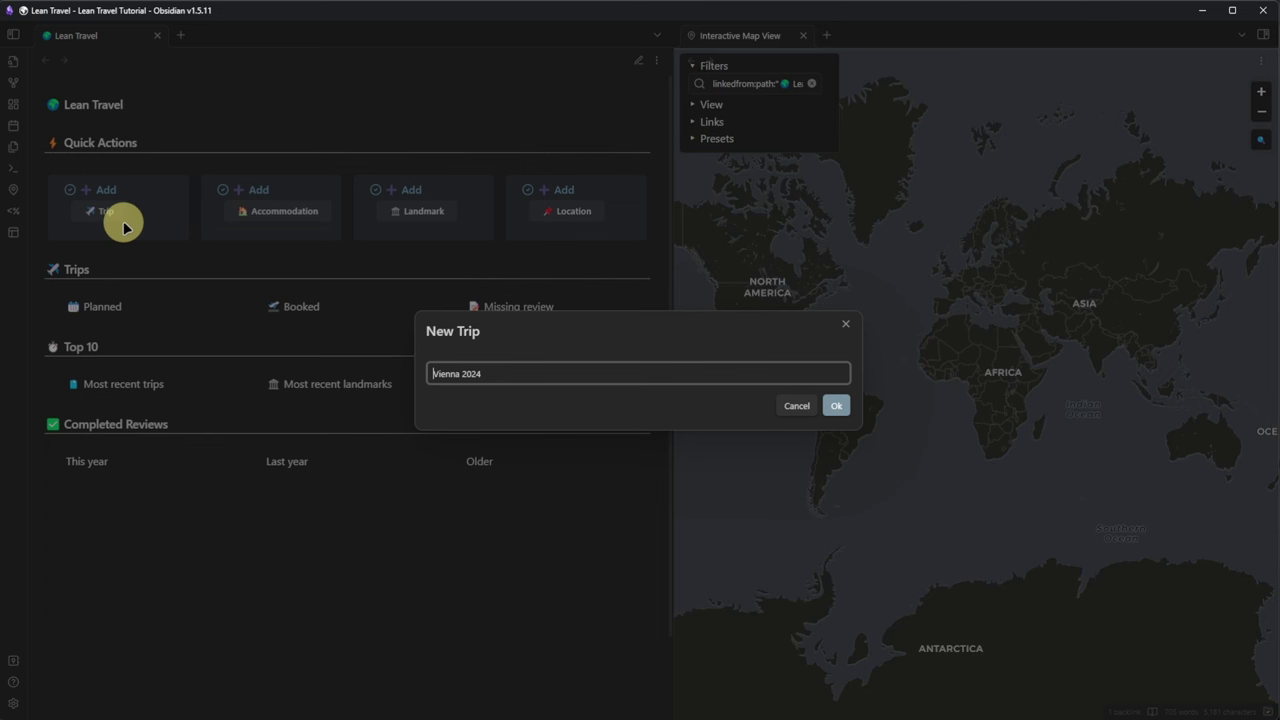
key(super+period)
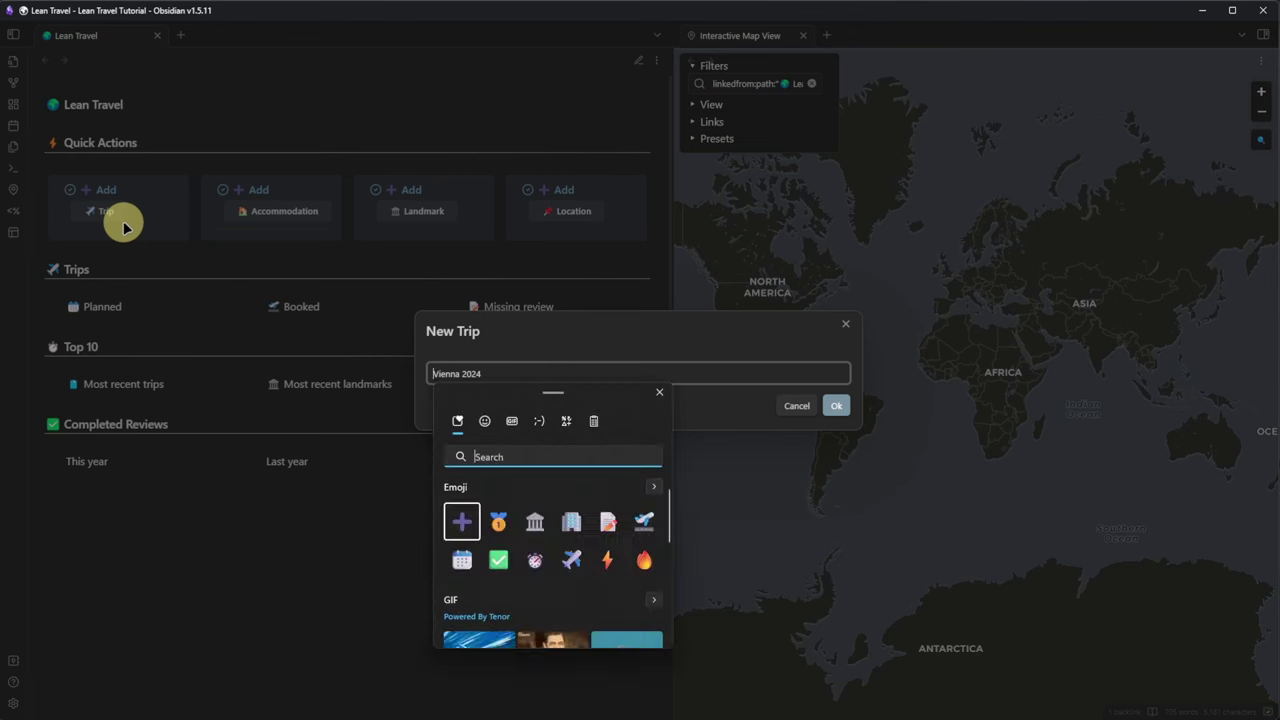
text(user)
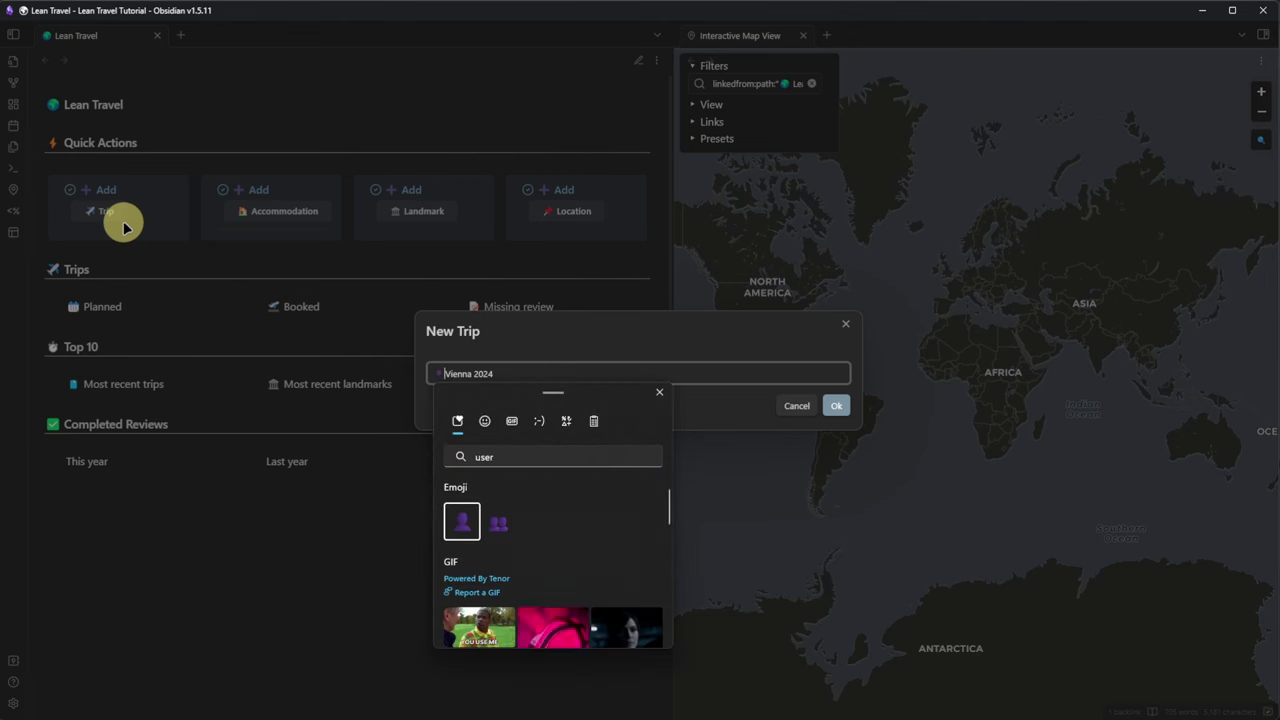
key(Return)
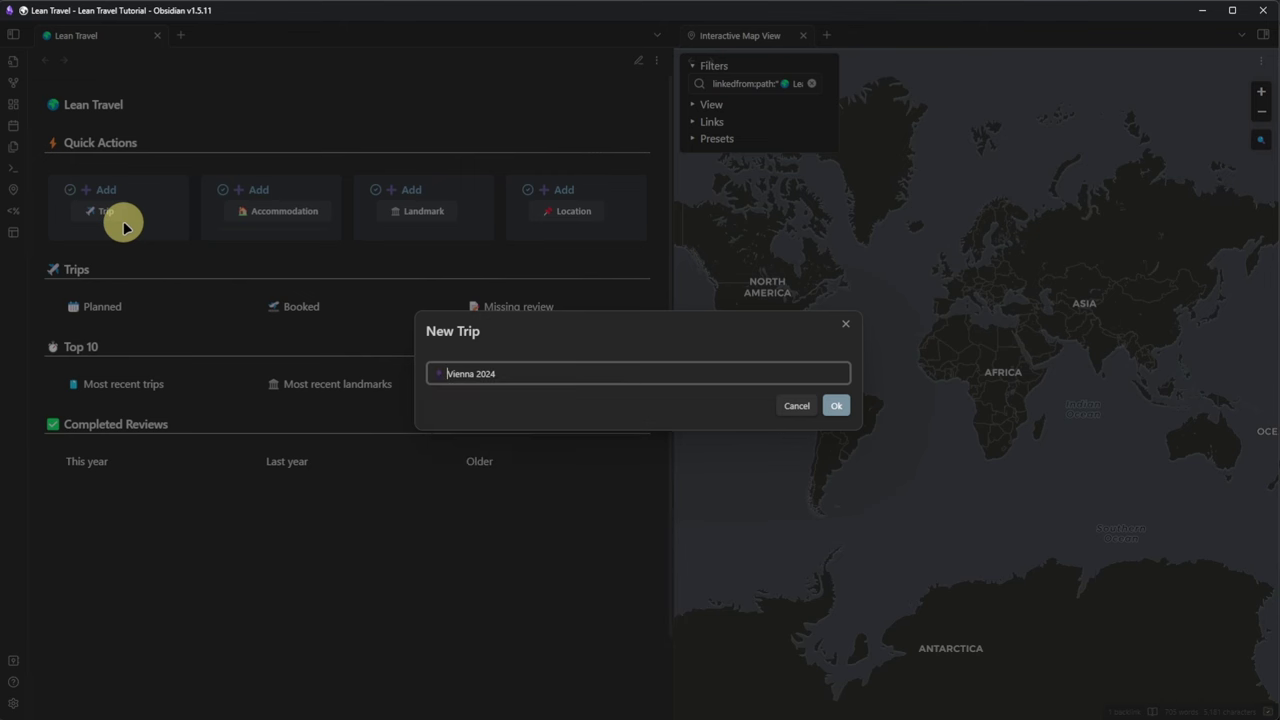
click(837, 405)
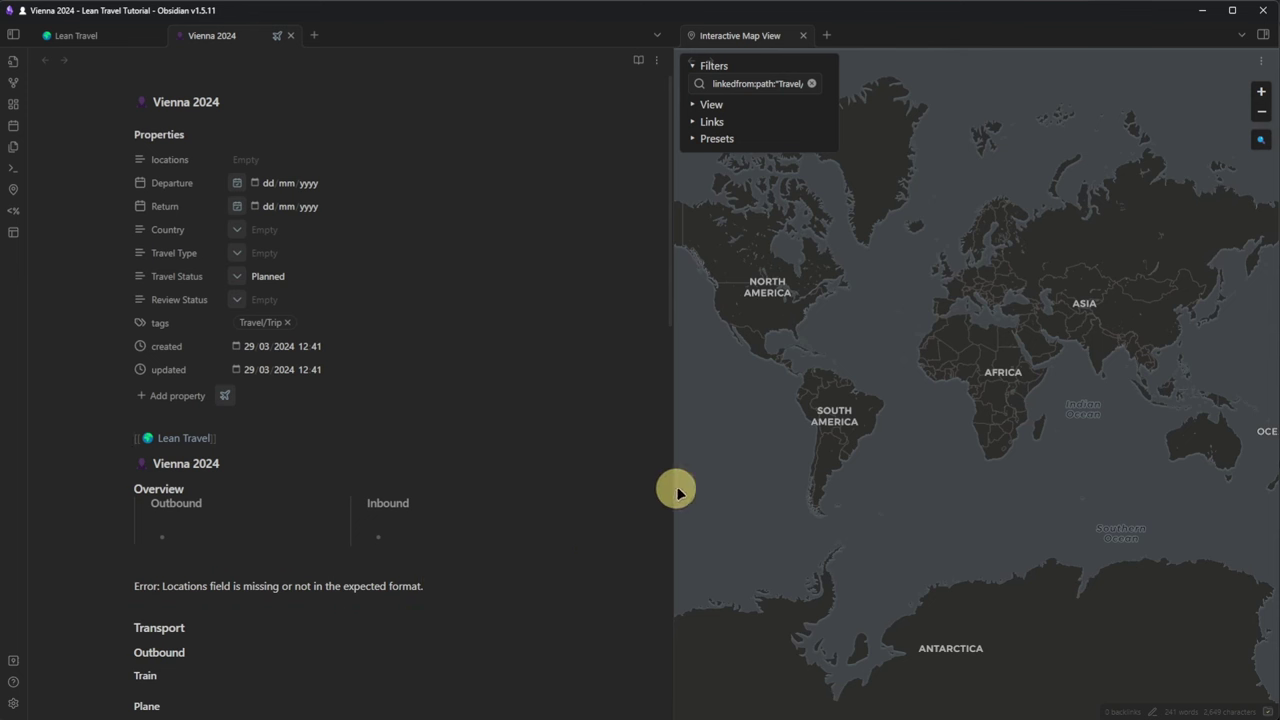
Search the interactive map for "Vienna" and copy the geolocation of the found place.
click(1260, 141)
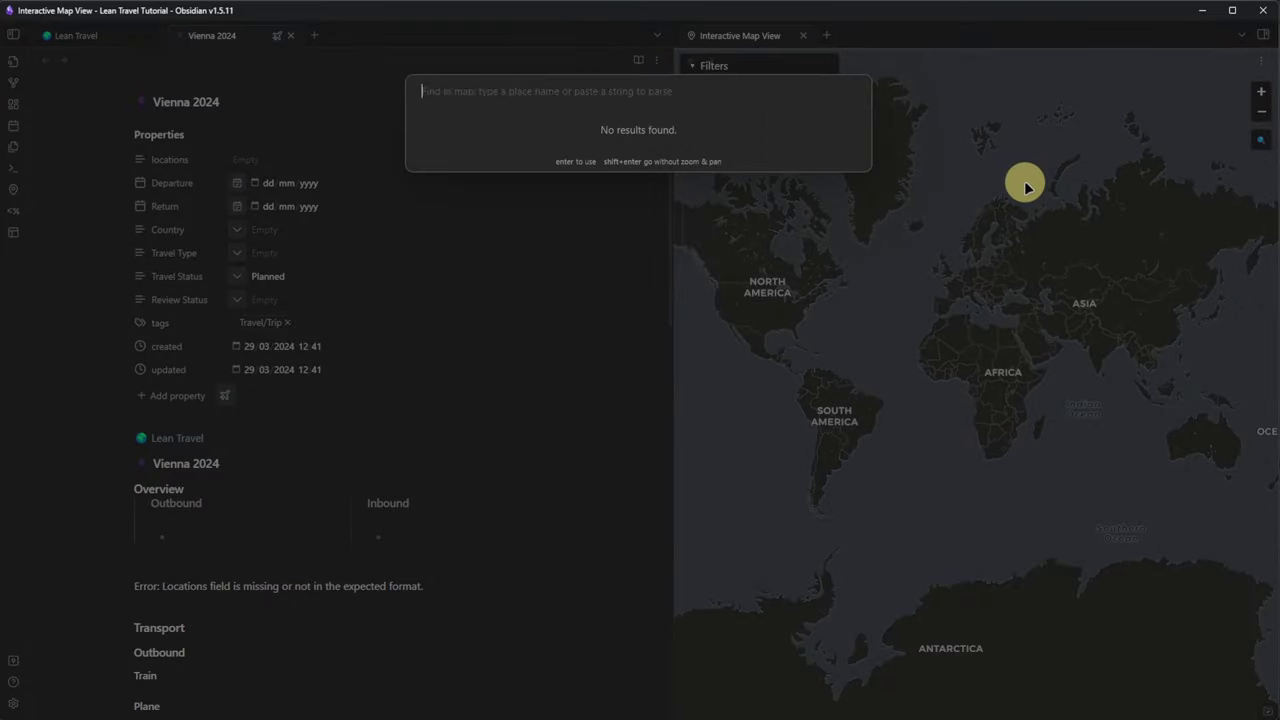
text(Vienna)
click(509, 131)
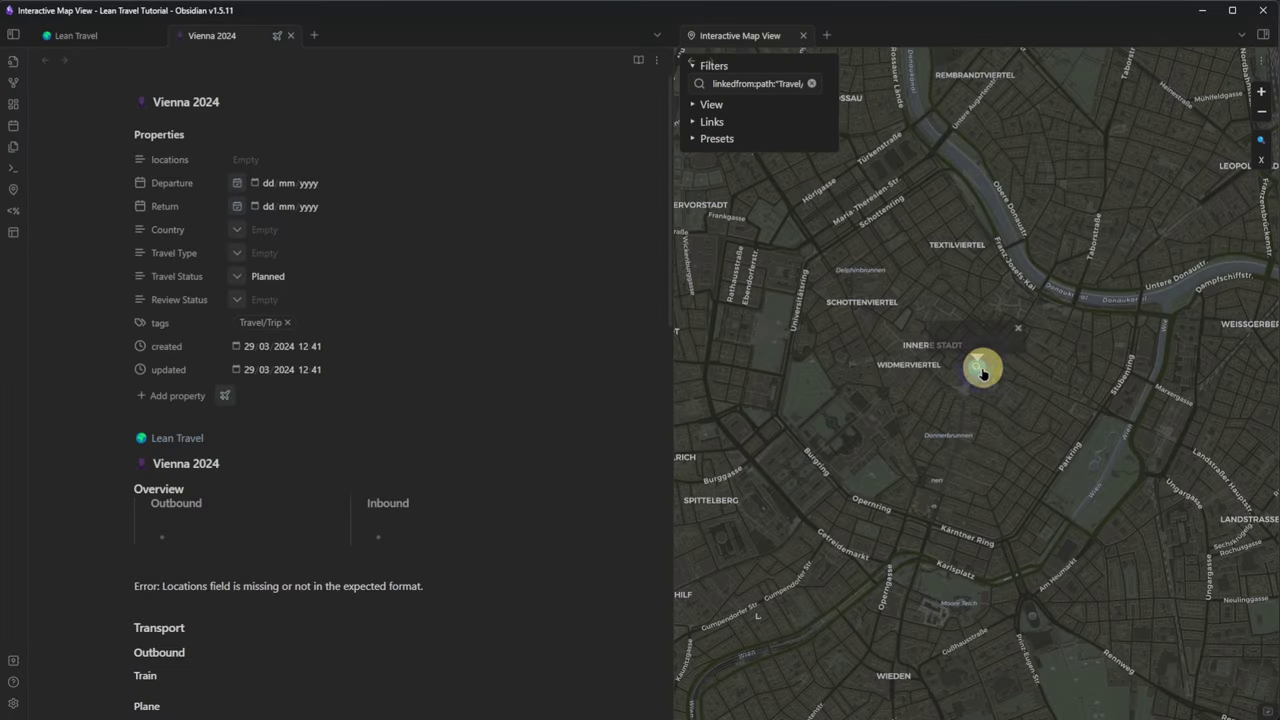
right_click(976, 372)
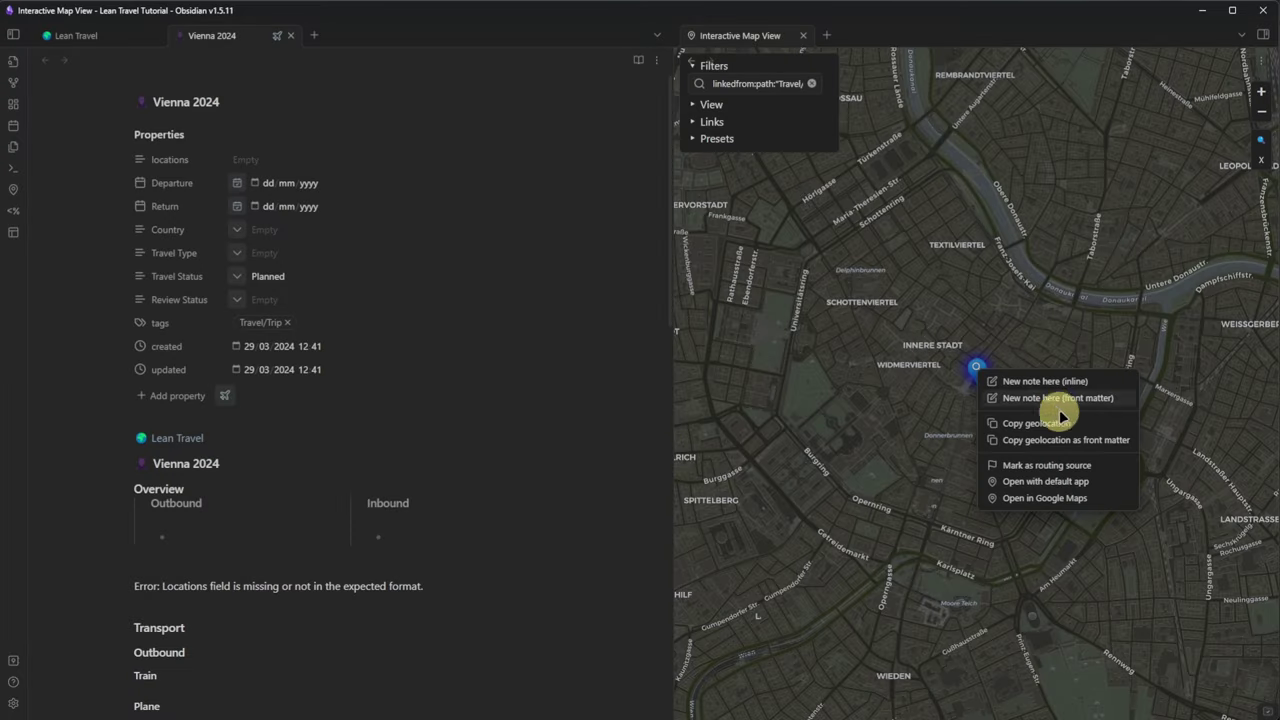
click(1105, 432)
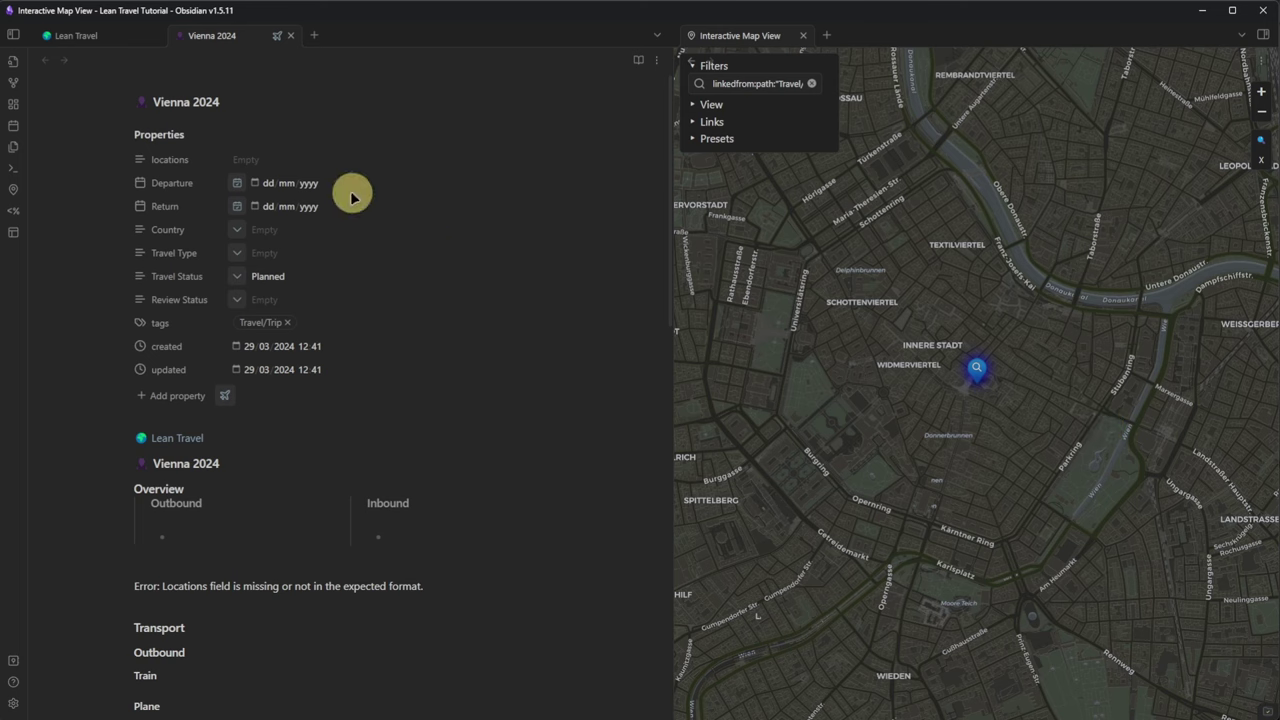
Paste the copied geolocation into the Vienna 2024 note's locations property, keeping only the coordinates 48.2083537,16.3725042.
click(307, 157)
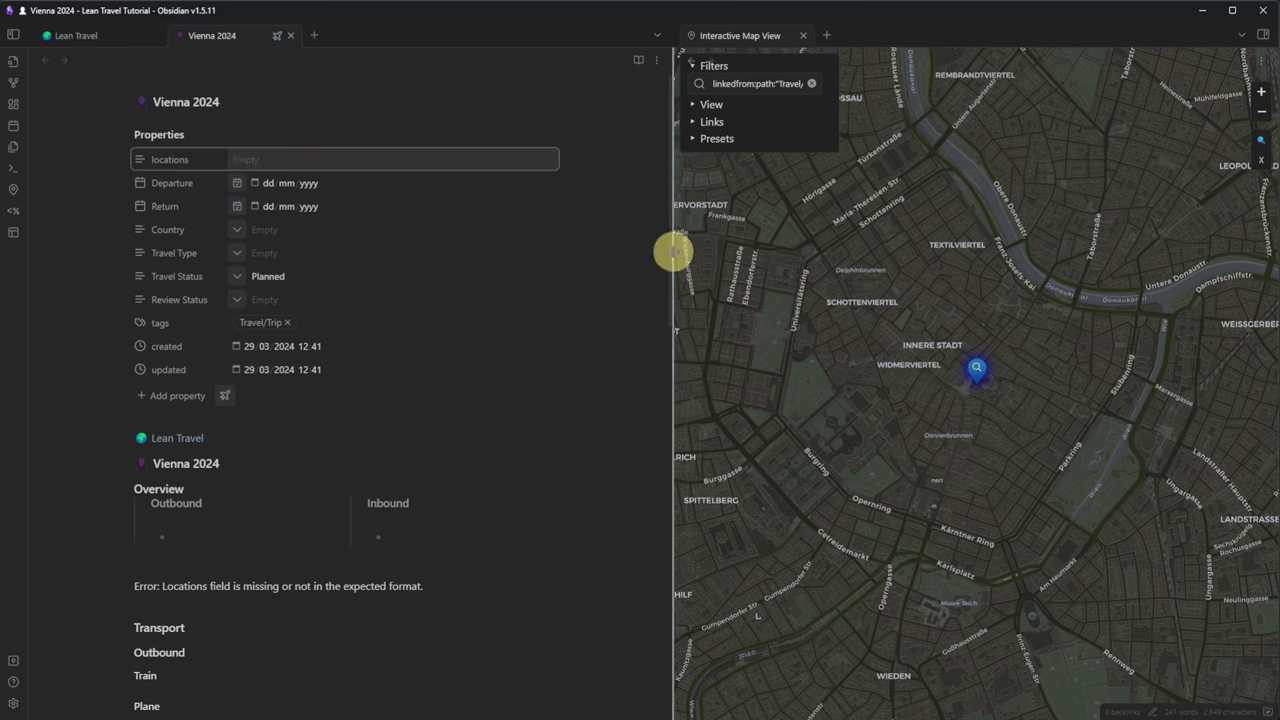
key(ctrl+v)
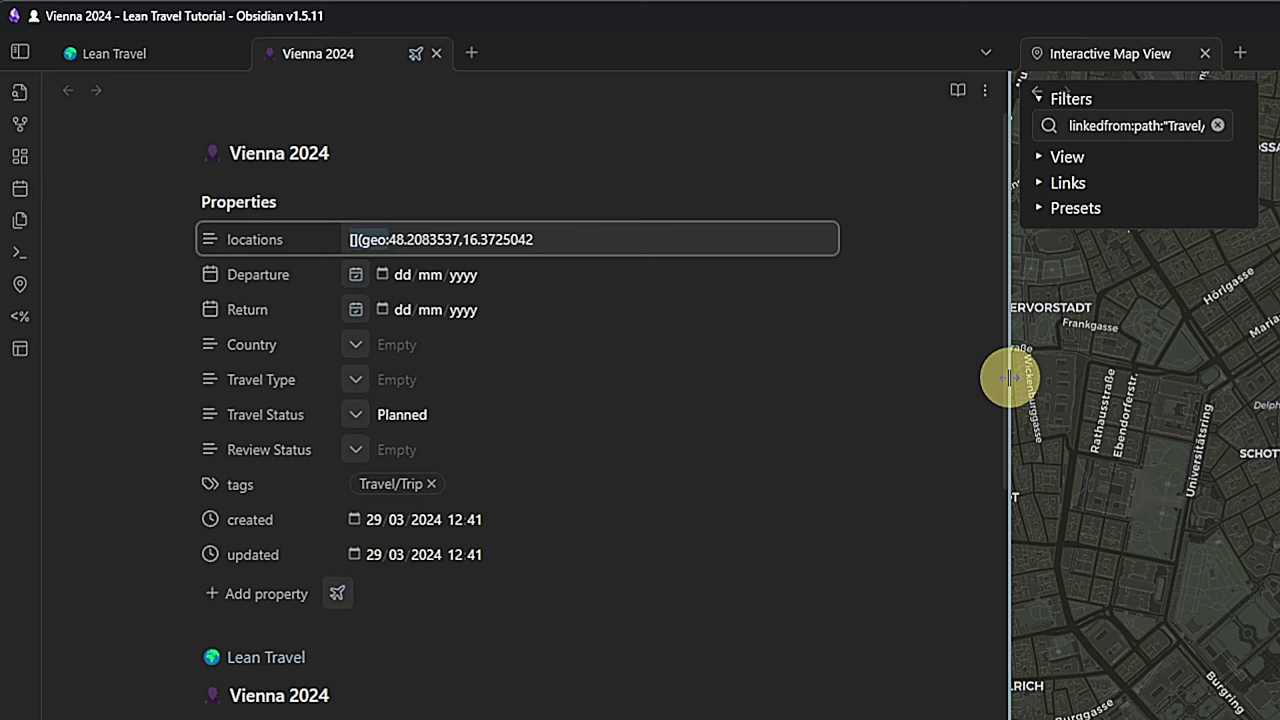
key(BackSpace)
key(ctrl+a)
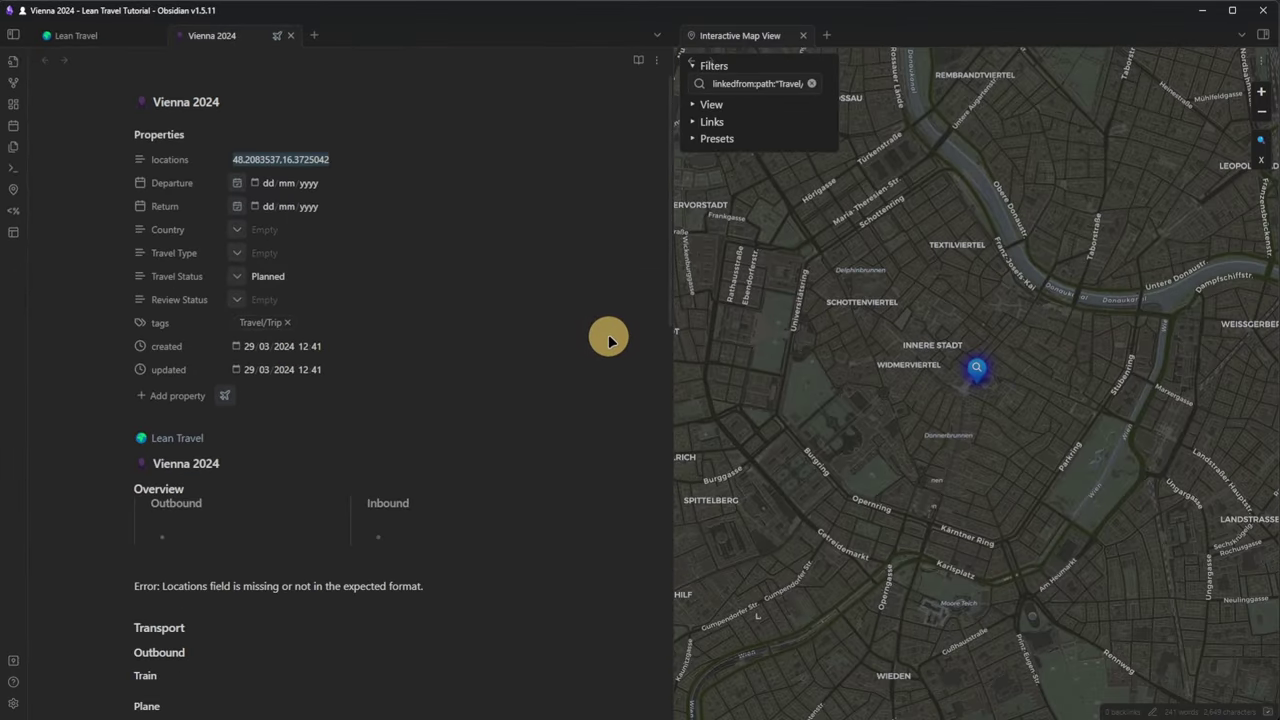
Set the trip's Departure date to 05/06/2024 and its Return date to 07/06/2024.
drag(669, 166, 670, 200)
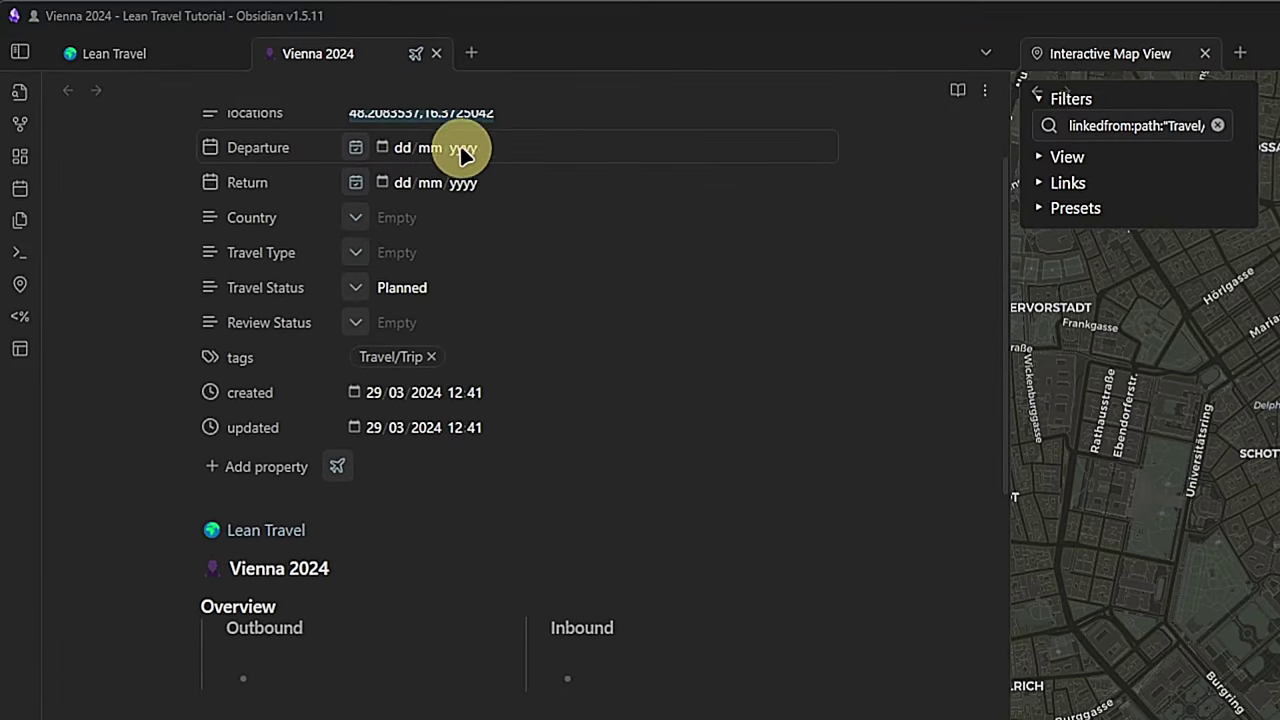
click(257, 100)
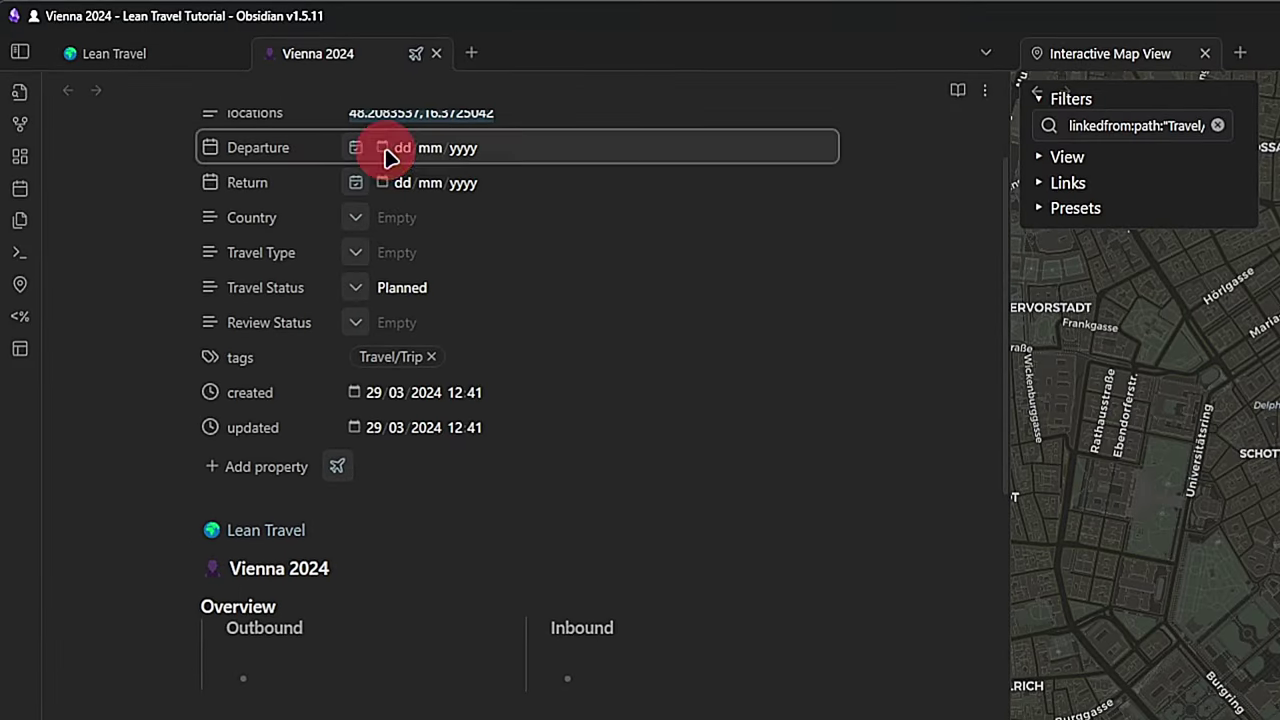
click(562, 188)
click(562, 188)
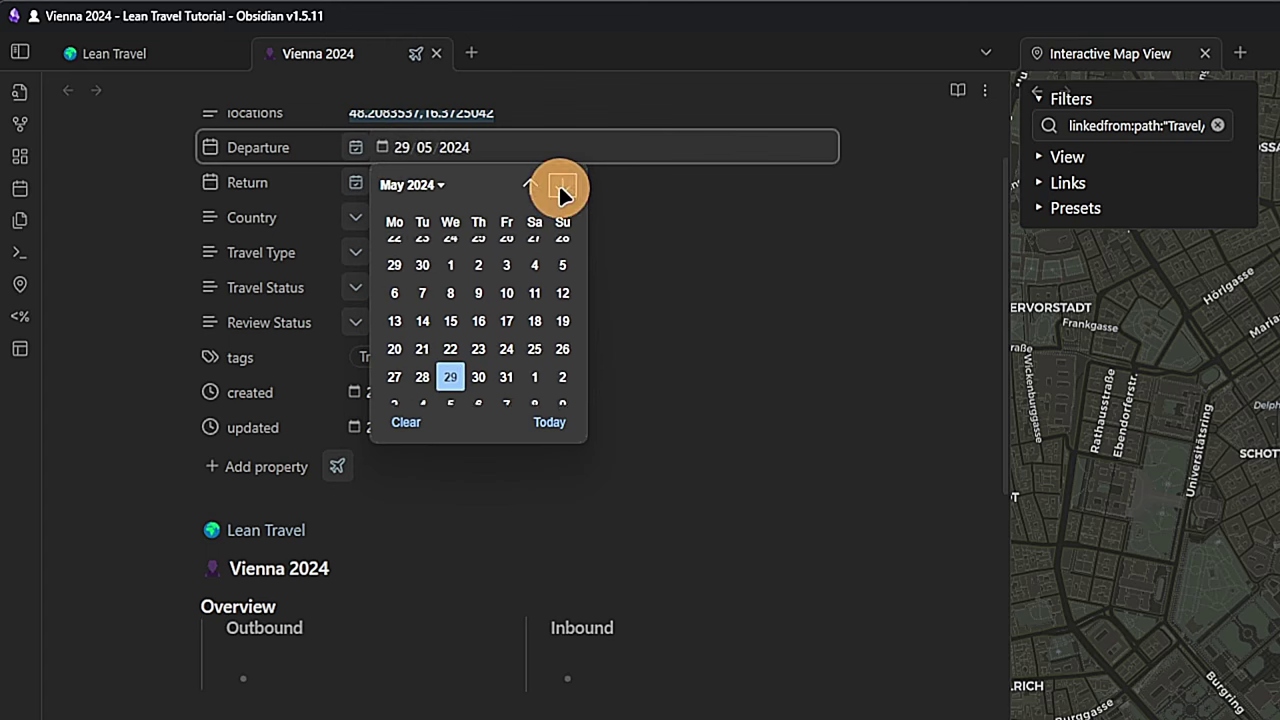
click(562, 188)
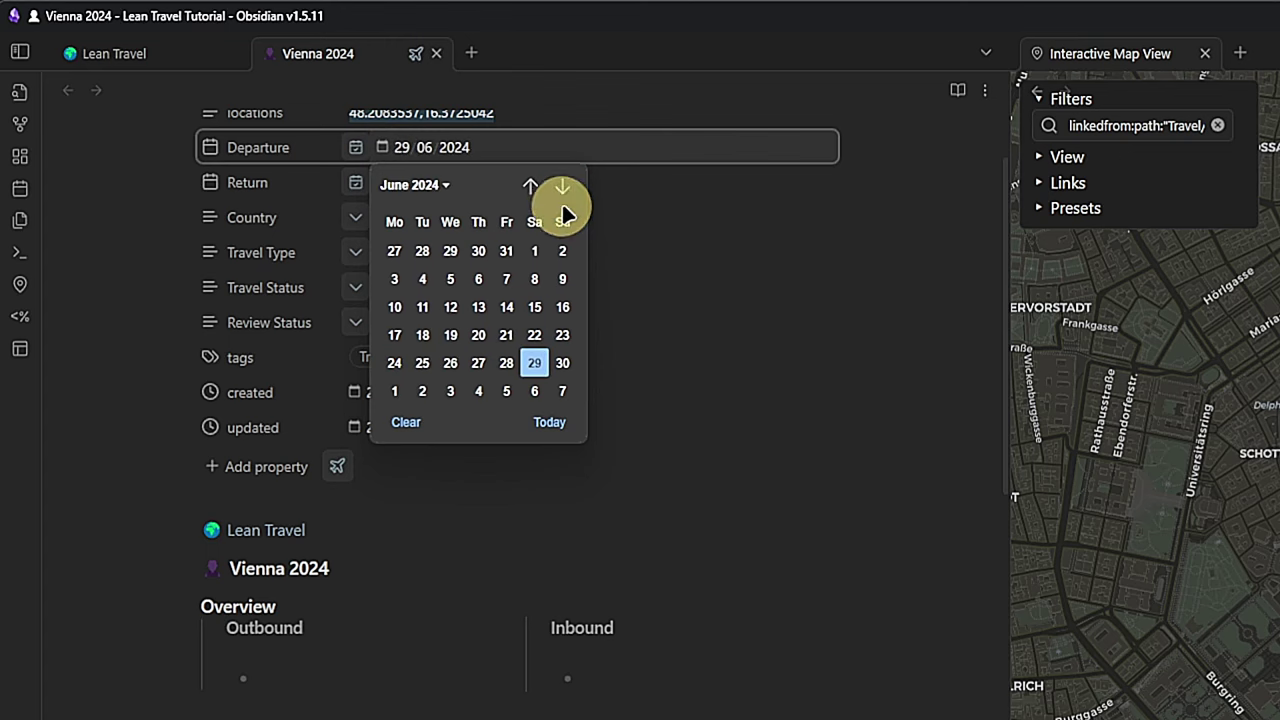
click(450, 283)
key(Tab)
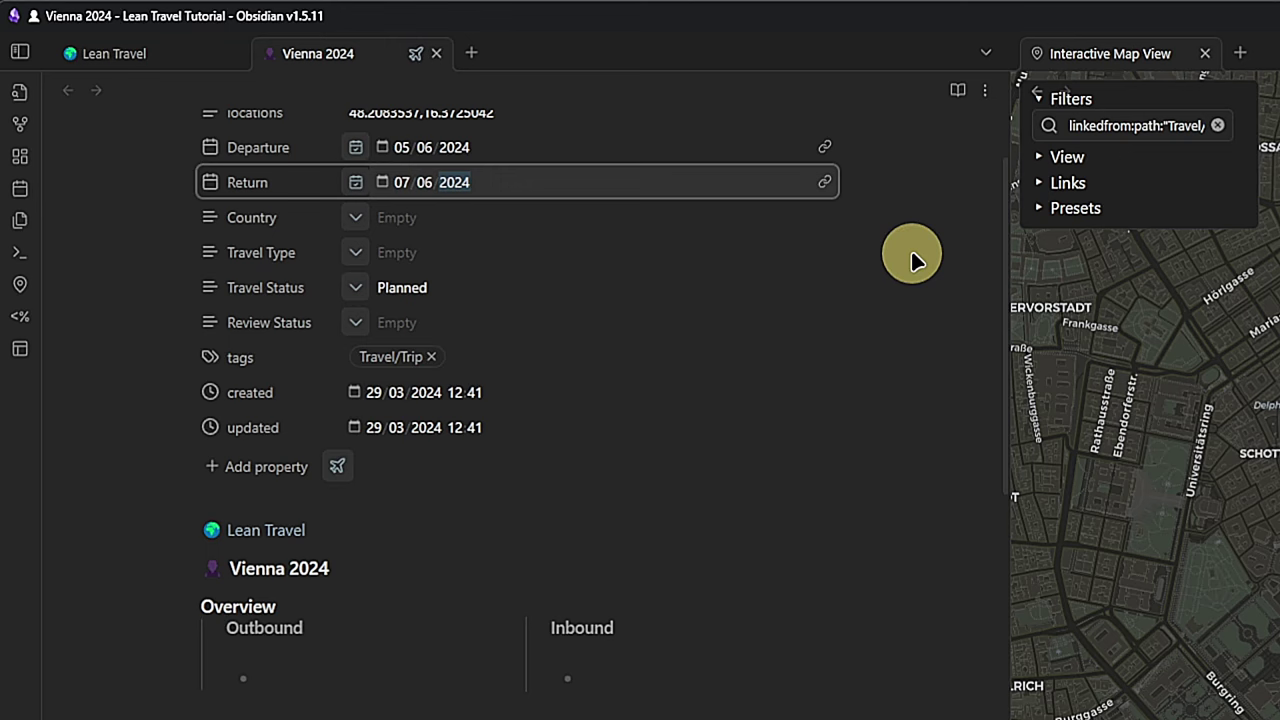
Set the trip's Country to Austria, Travel Type to "Private - Alone" and Review Status to "Not needed".
click(370, 218)
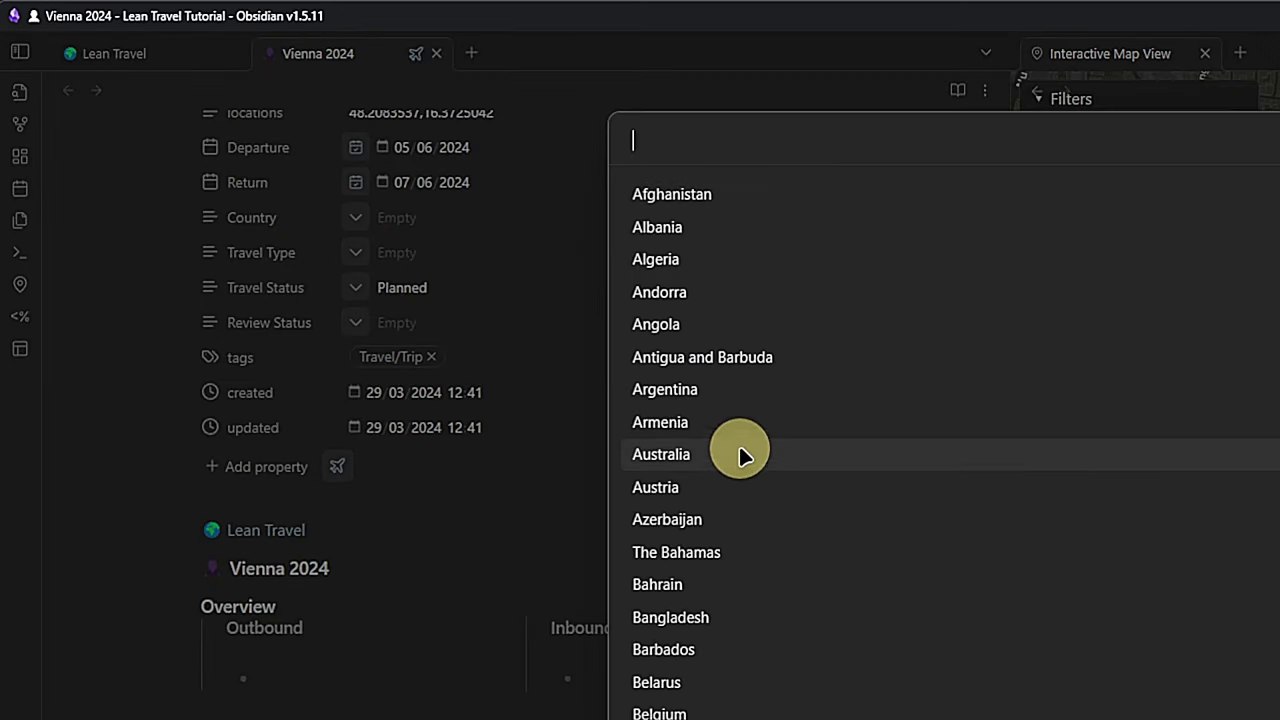
click(730, 493)
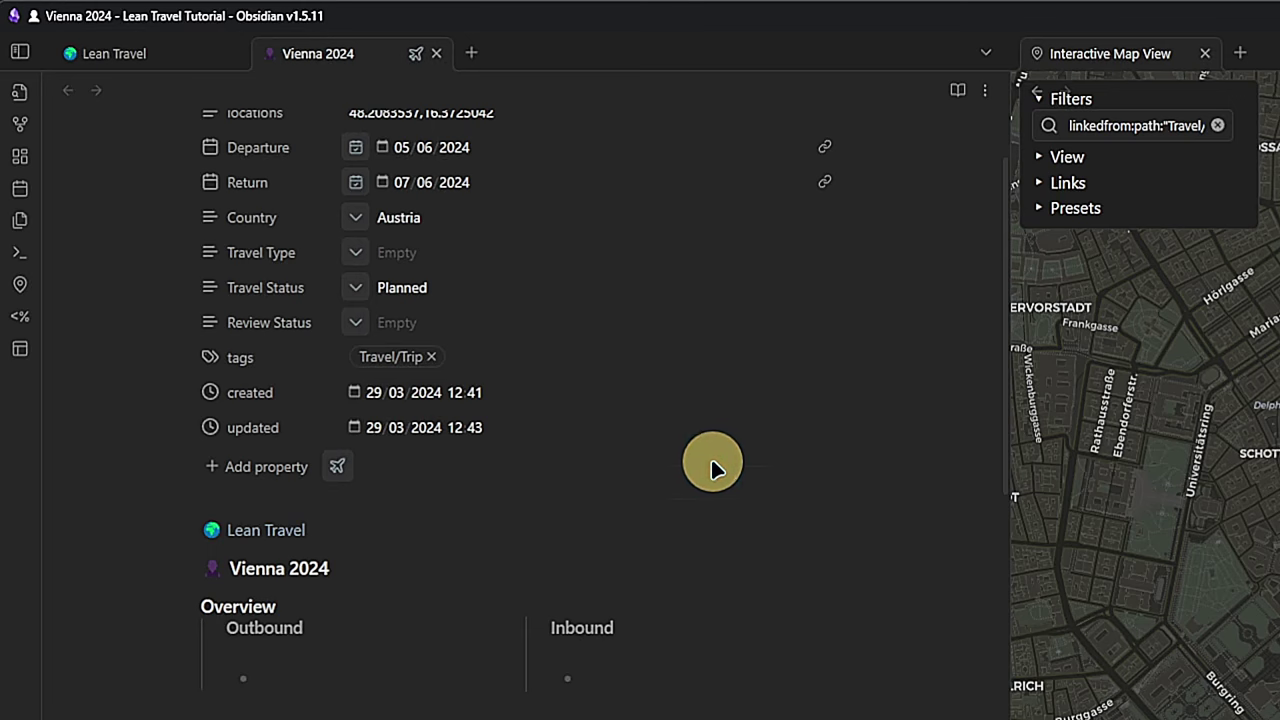
click(356, 251)
click(778, 227)
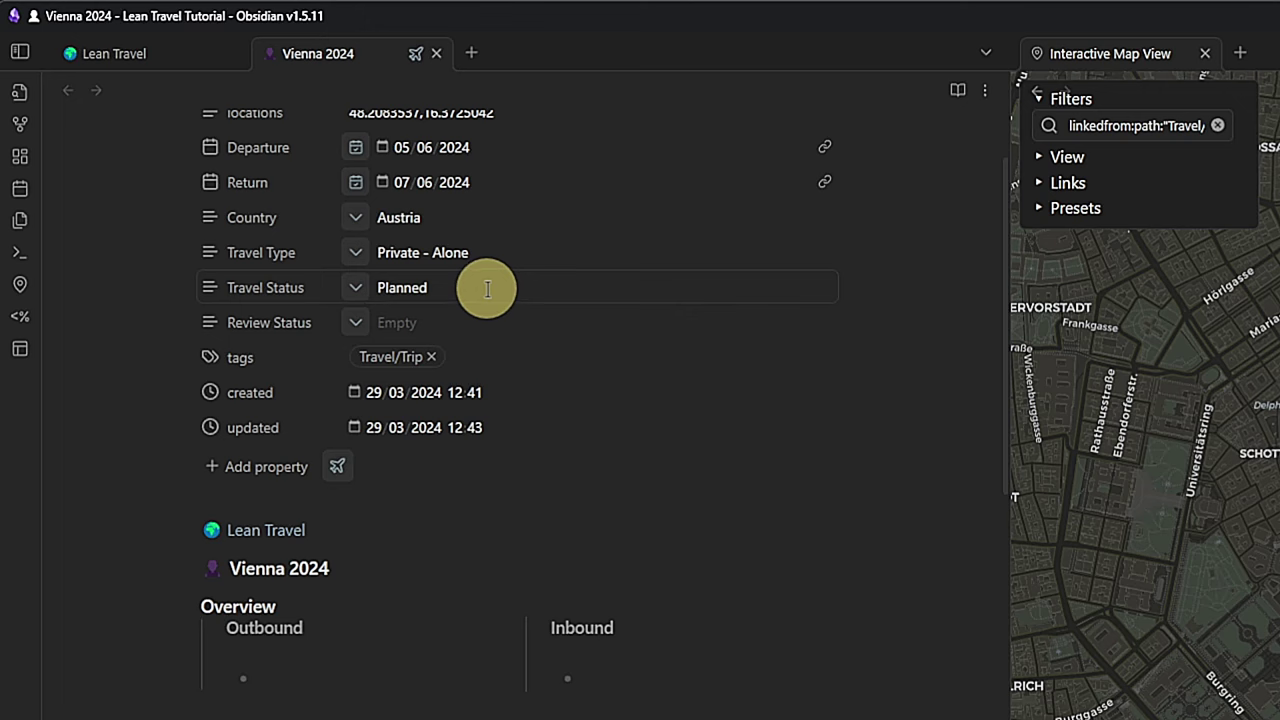
click(362, 324)
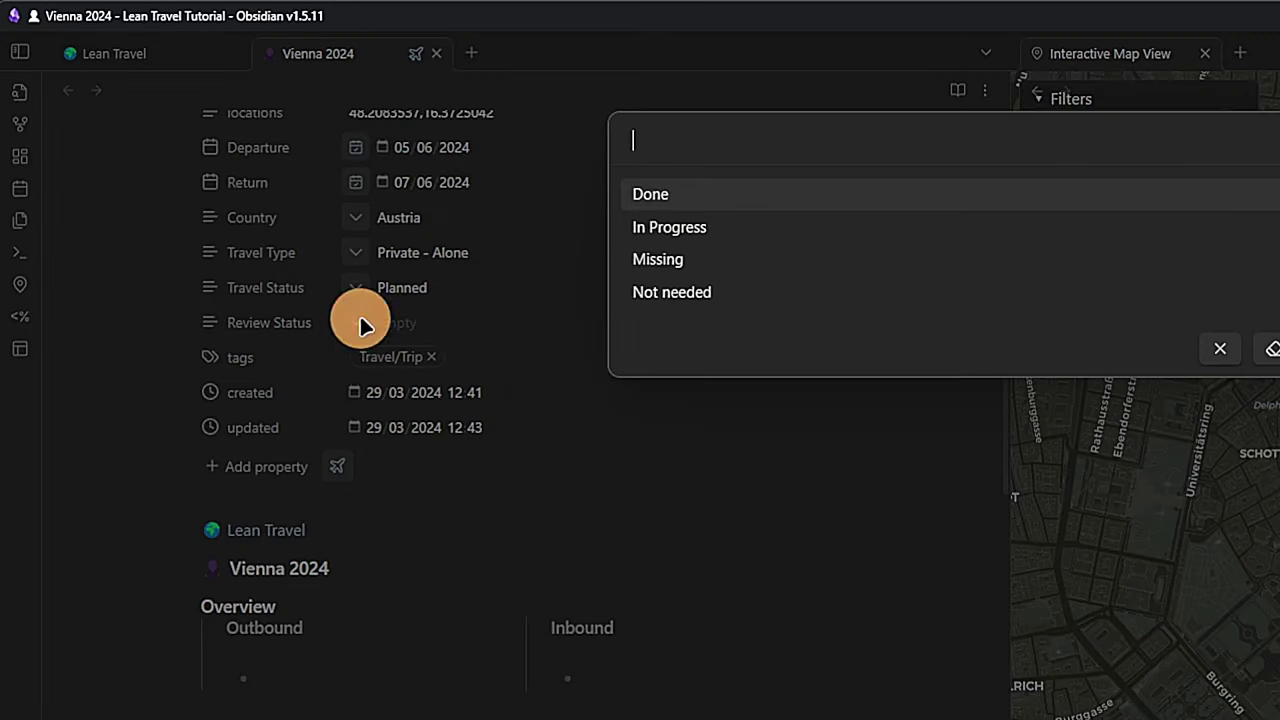
click(690, 290)
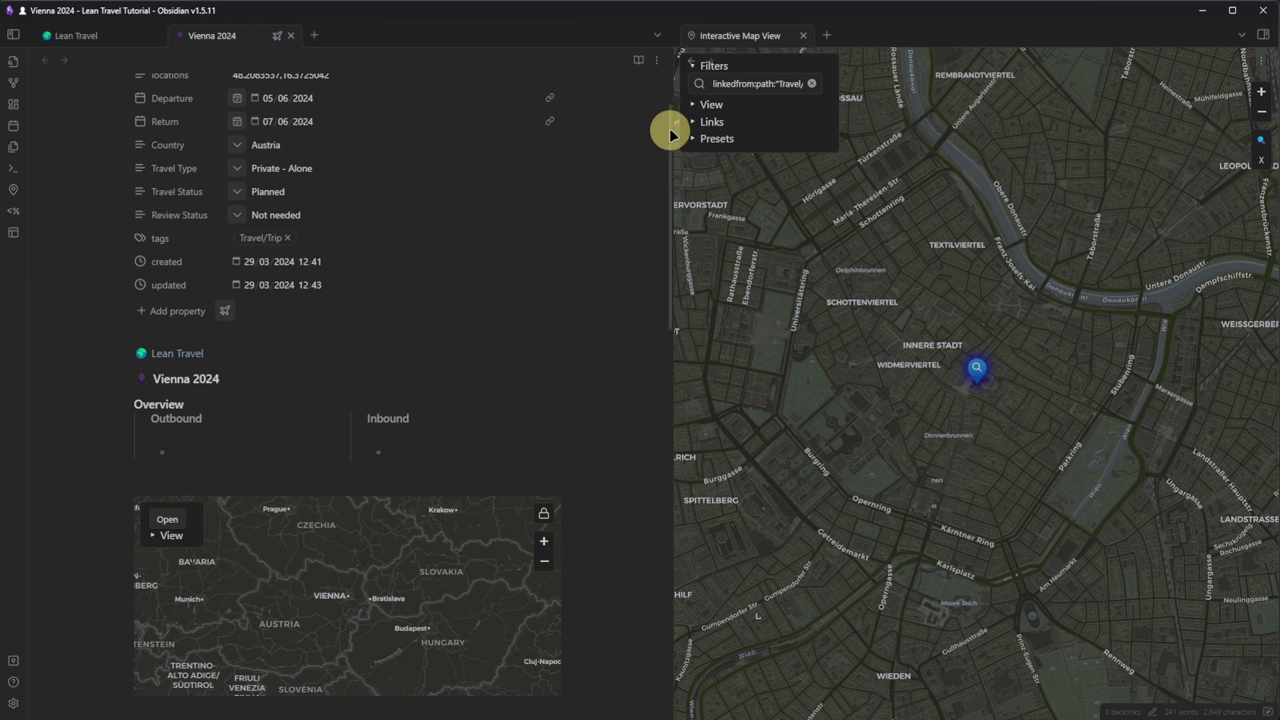
Create a new location named "Train Station Brasov" from the Lean Travel dashboard's quick actions.
scroll(383, 300, up, 2)
click(78, 38)
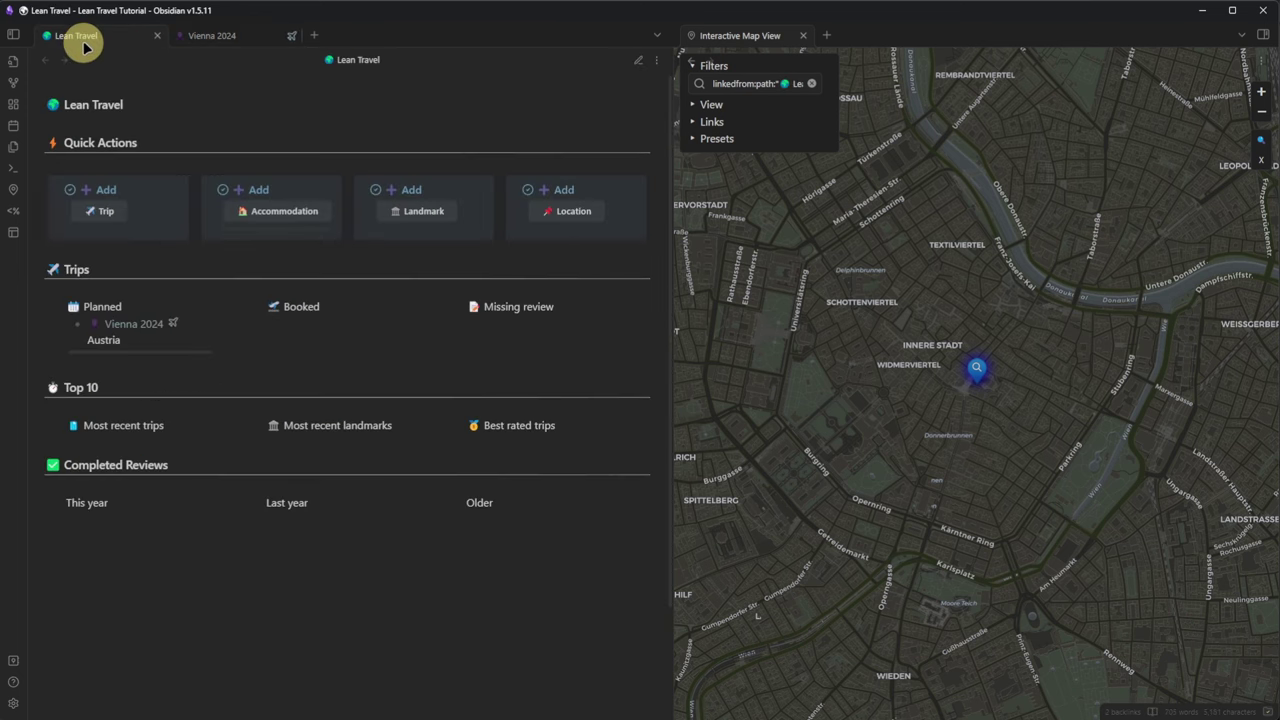
click(575, 213)
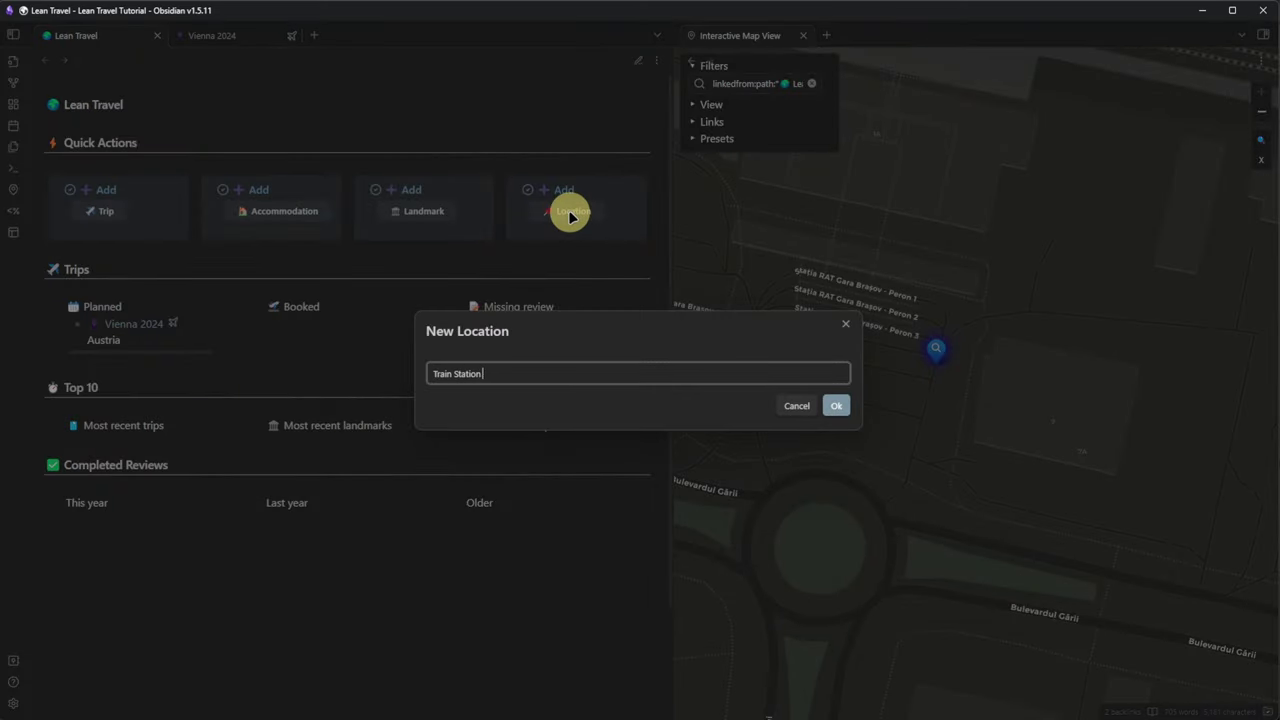
key(Return)
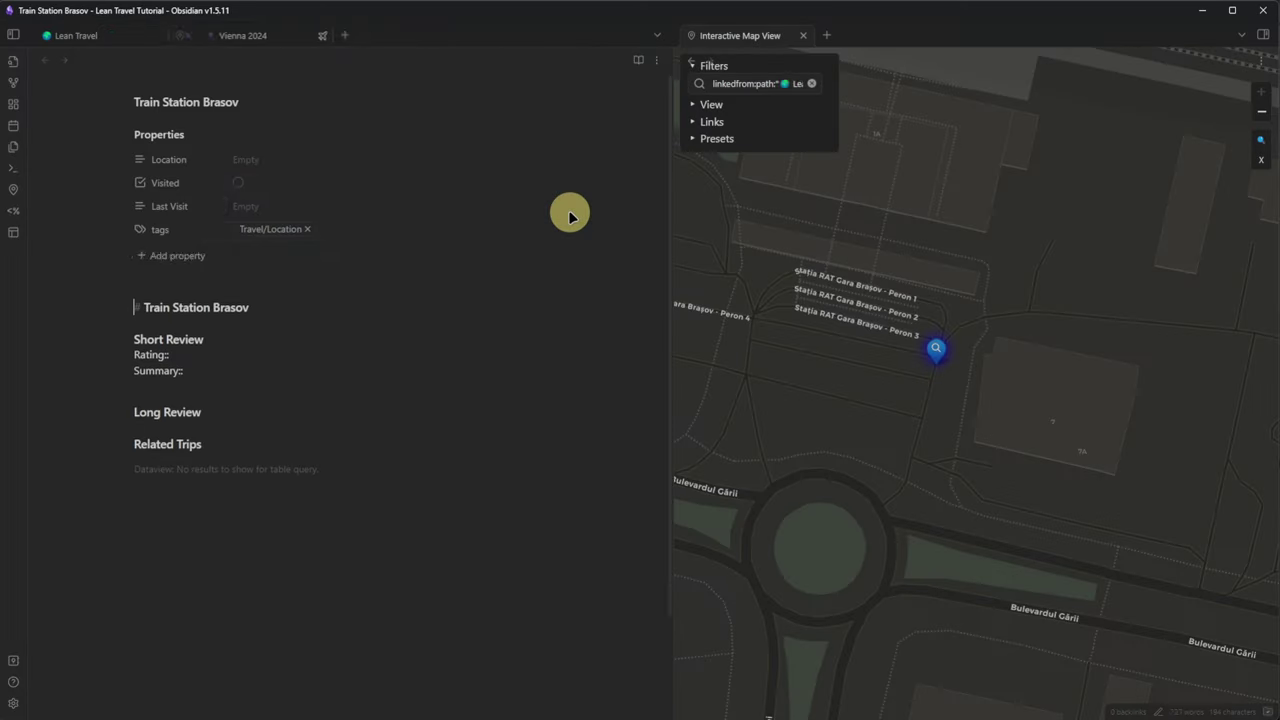
Find Brasov's train station on the interactive map and copy the geolocation of the search marker.
click(1259, 145)
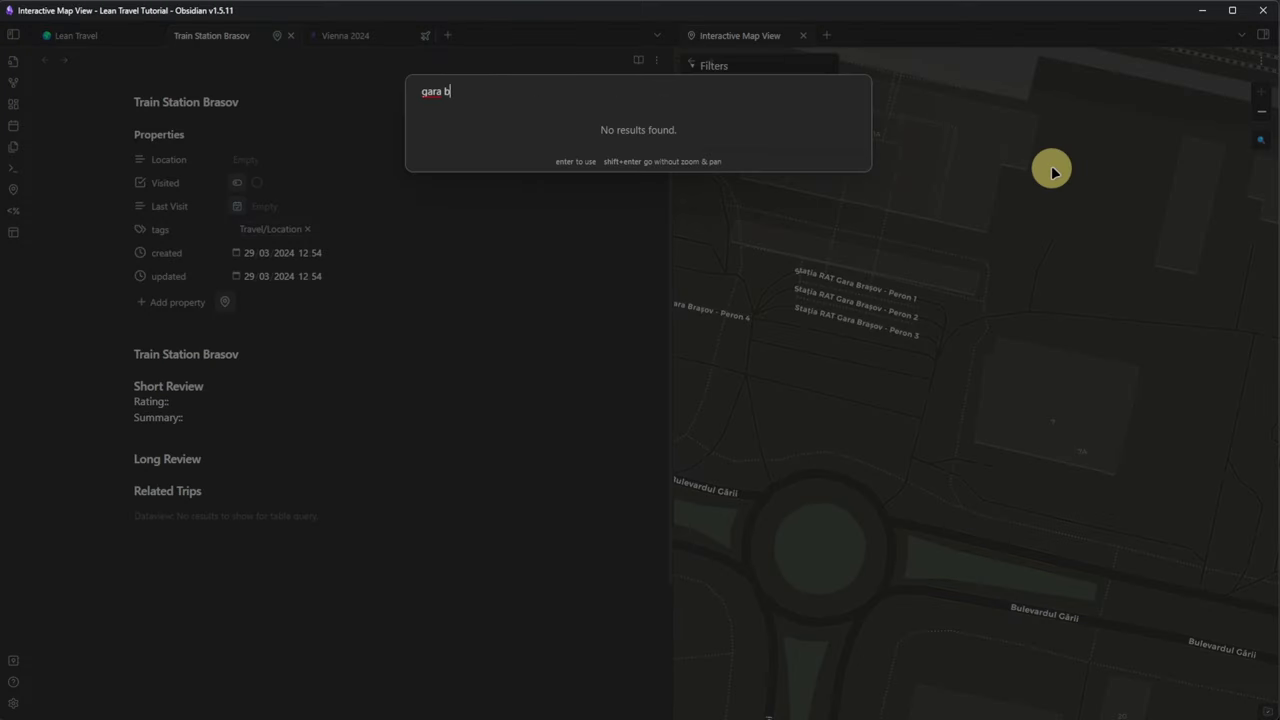
click(714, 318)
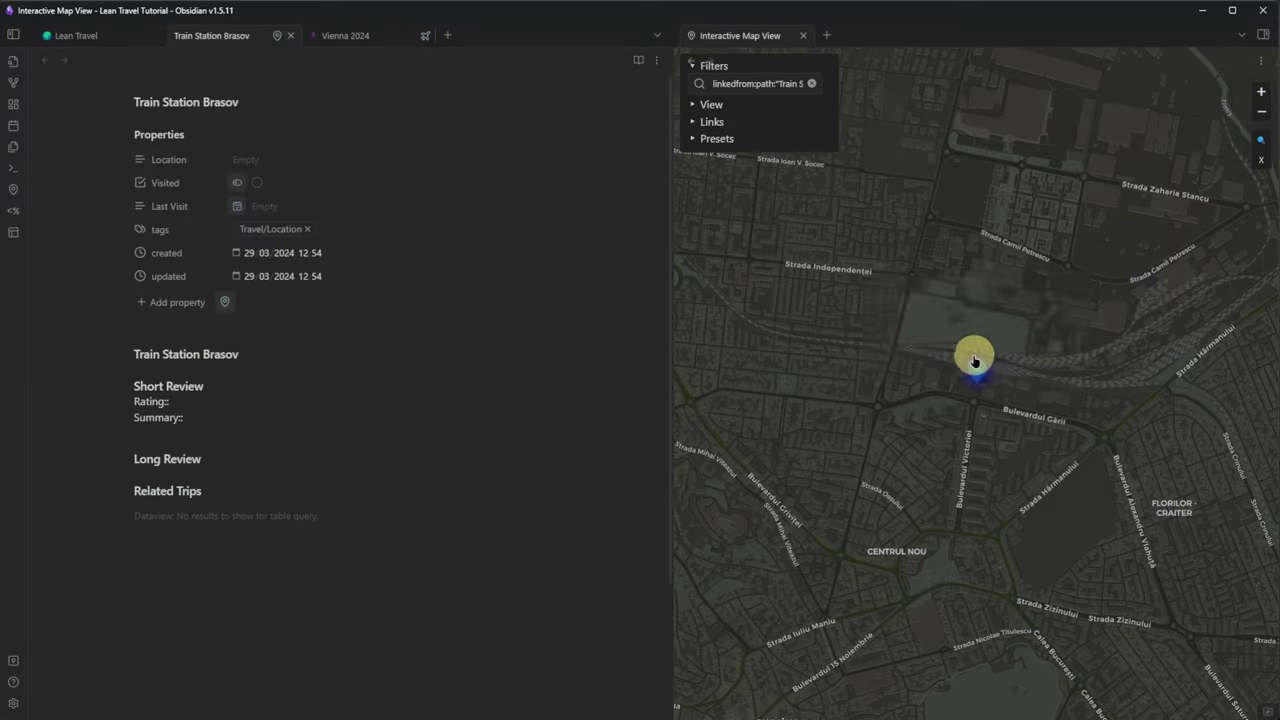
right_click(985, 368)
click(1030, 420)
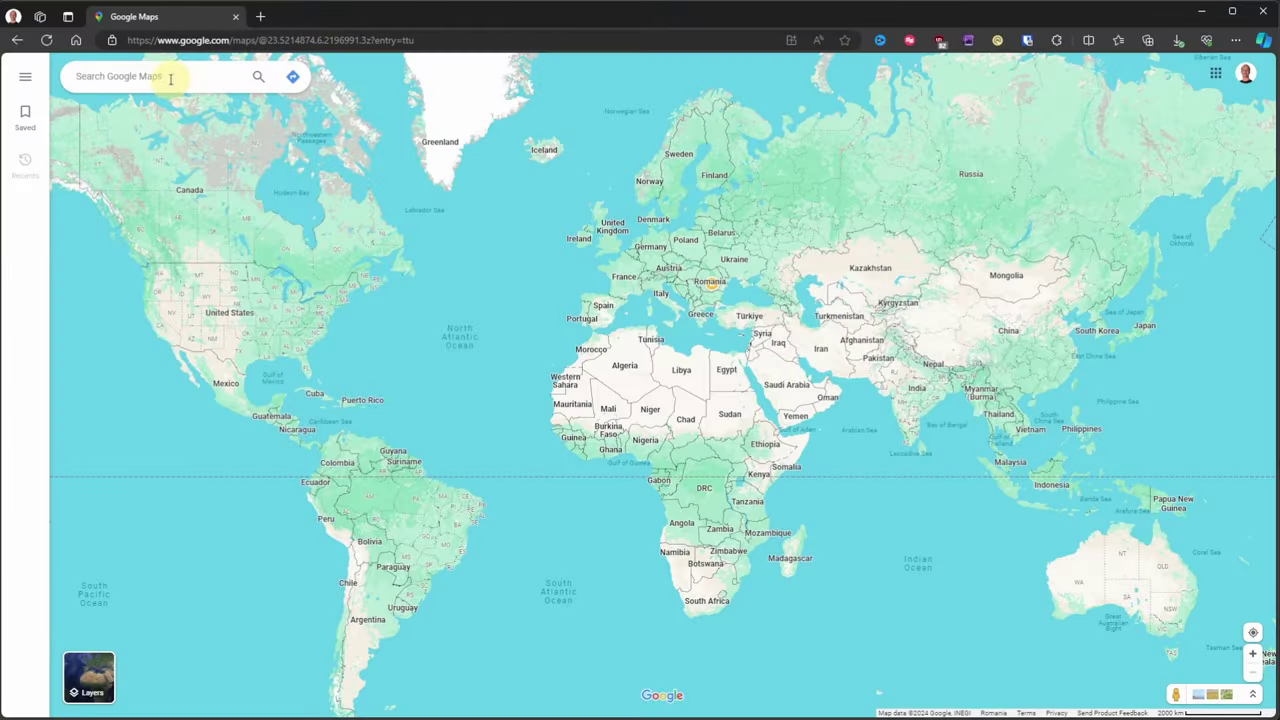
Switch to Google Maps, search for "train station brasov", open Brașov Train Station and copy the coordinates of its map pin.
click(170, 79)
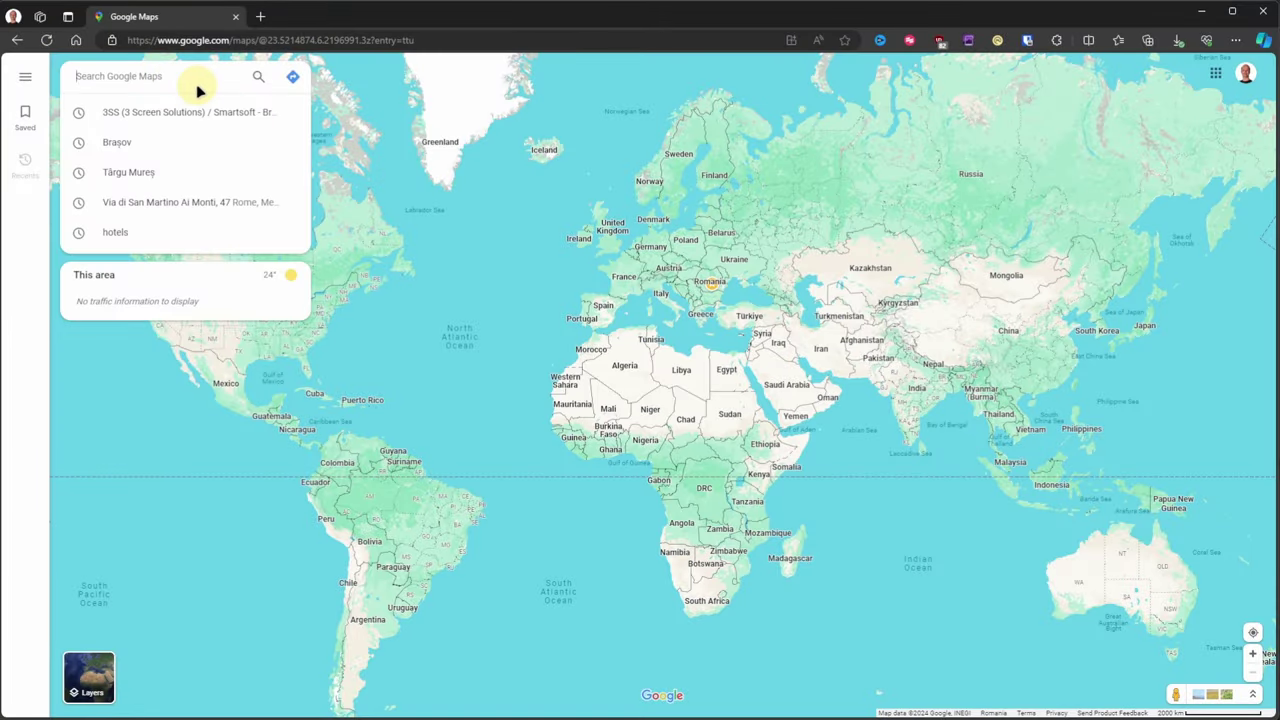
text(train station bras)
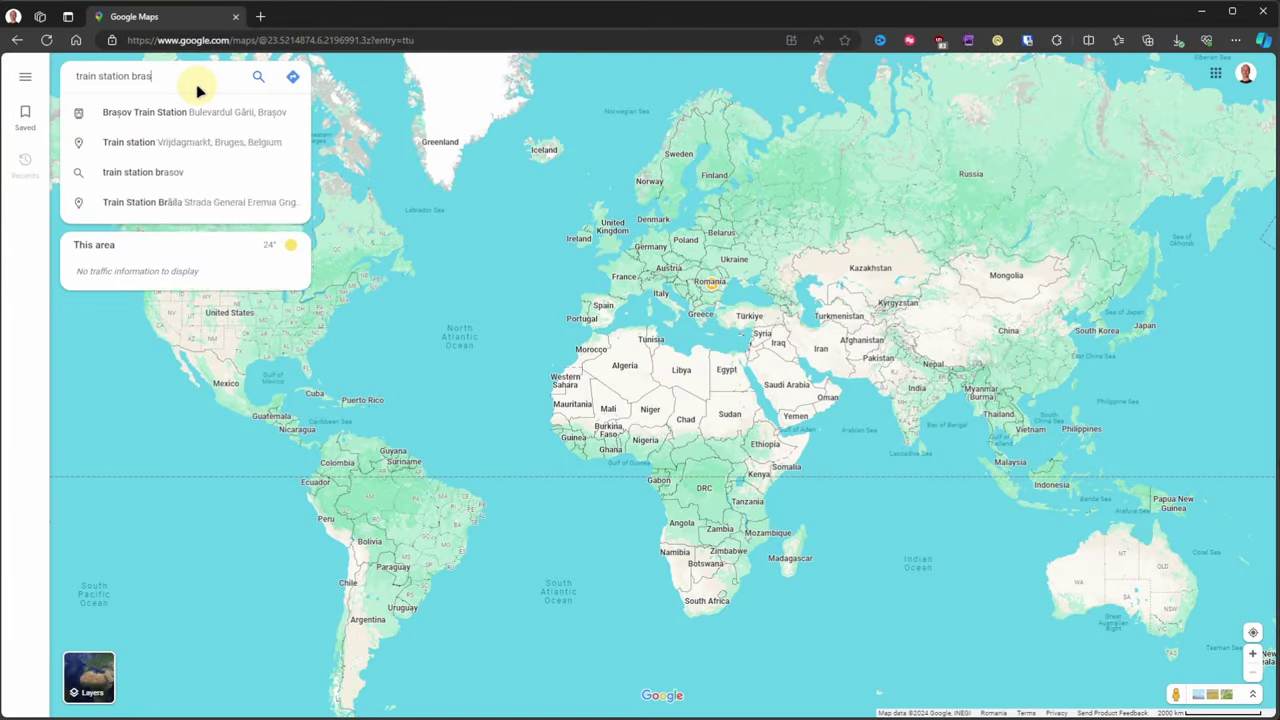
text(ov)
click(195, 145)
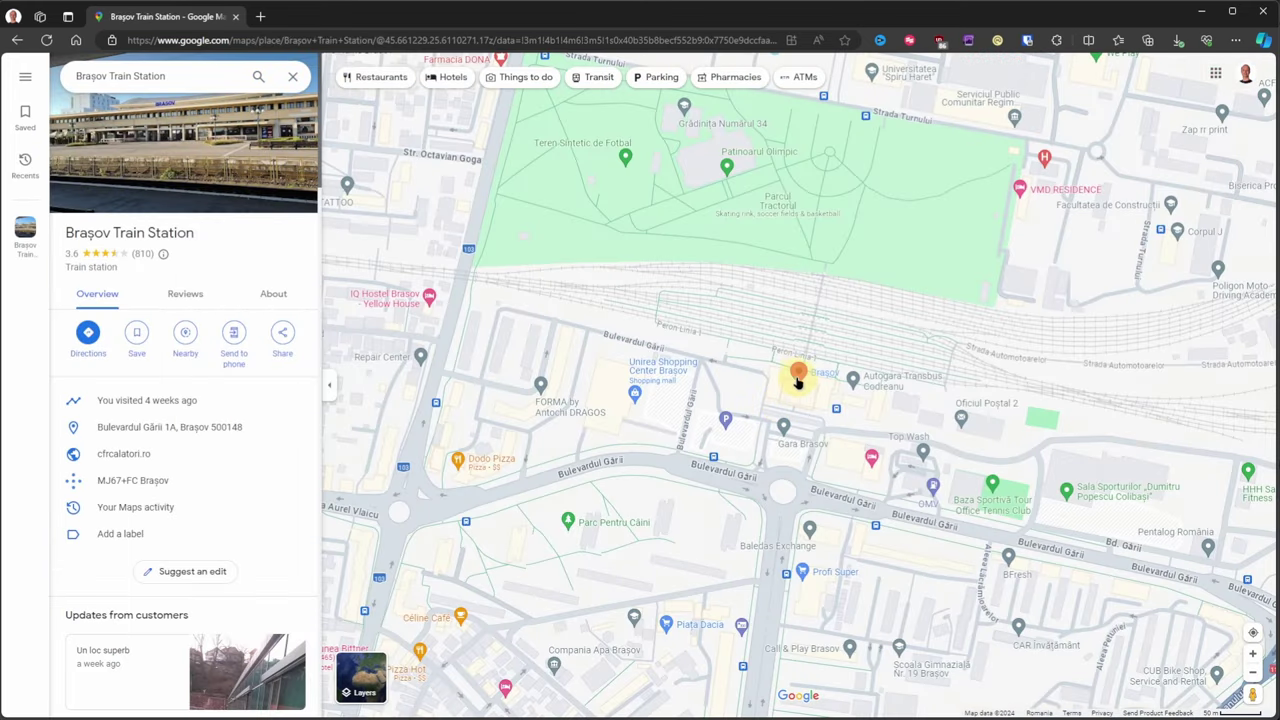
right_click(797, 376)
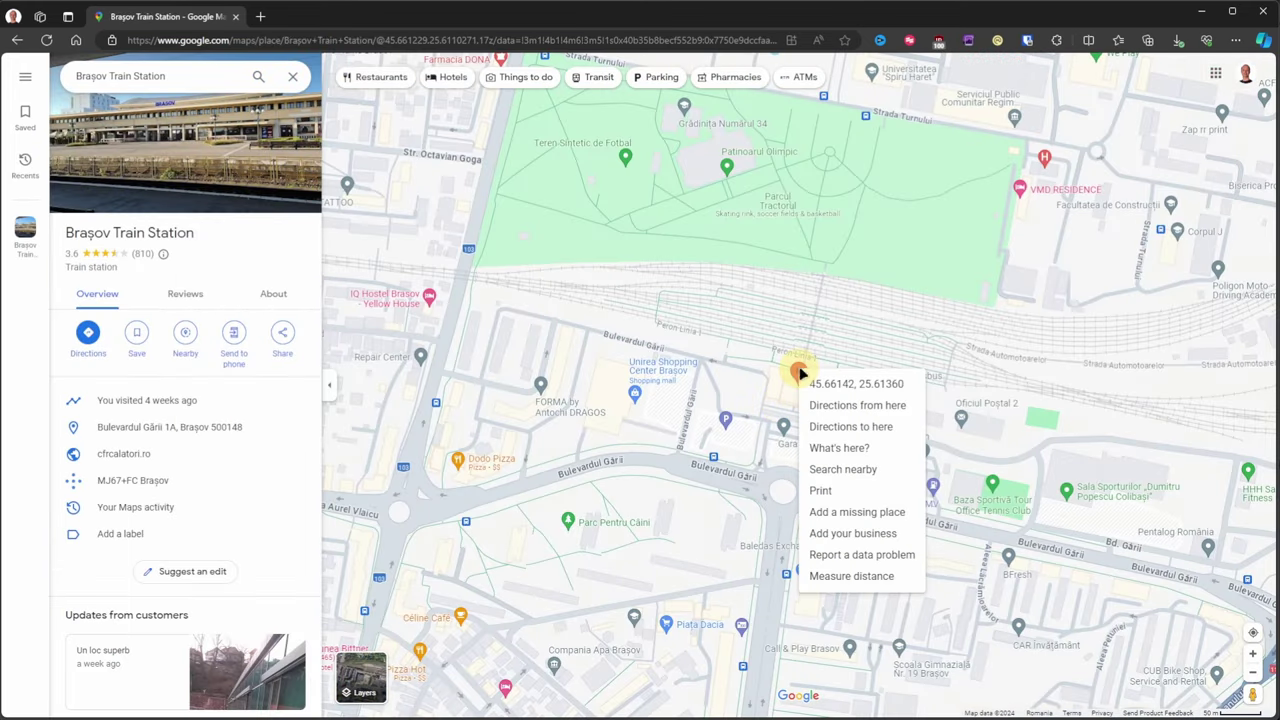
click(911, 386)
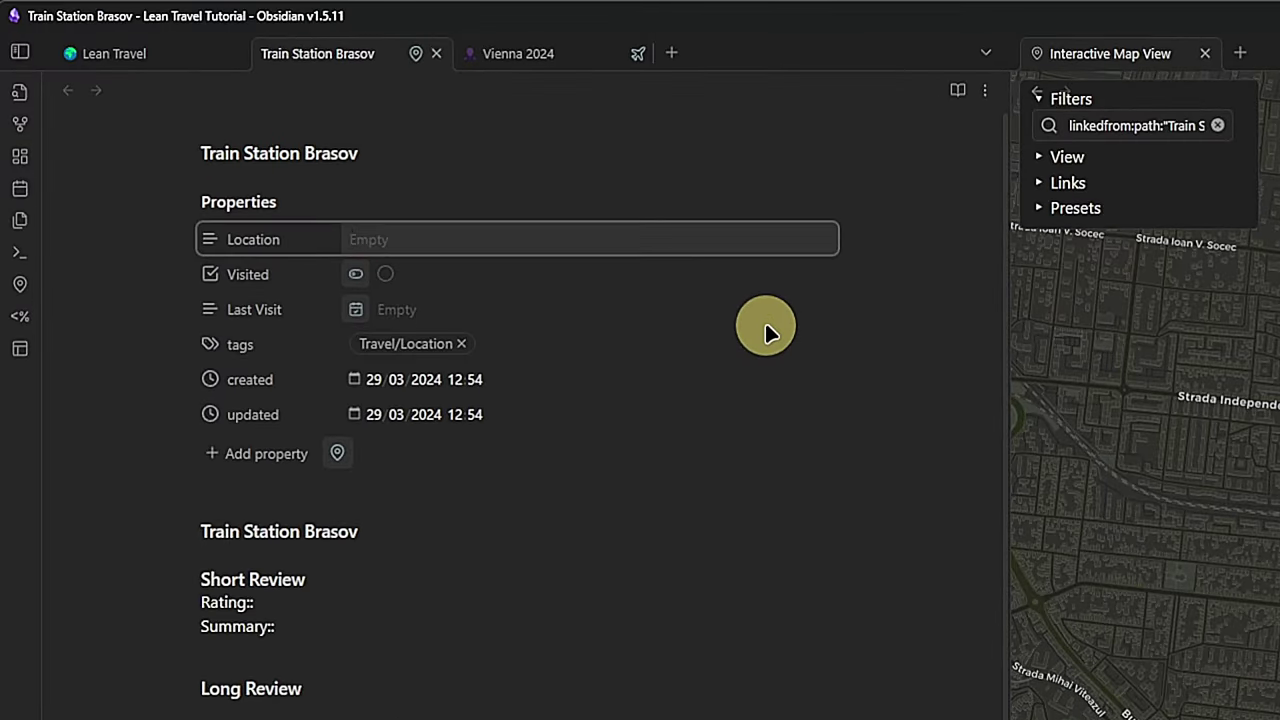
Set the Train Station Brasov note's Location in Obsidian to 45.66141643019342,25.613601997773404 without a space, and clear the map's search marker.
key(ctrl+v)
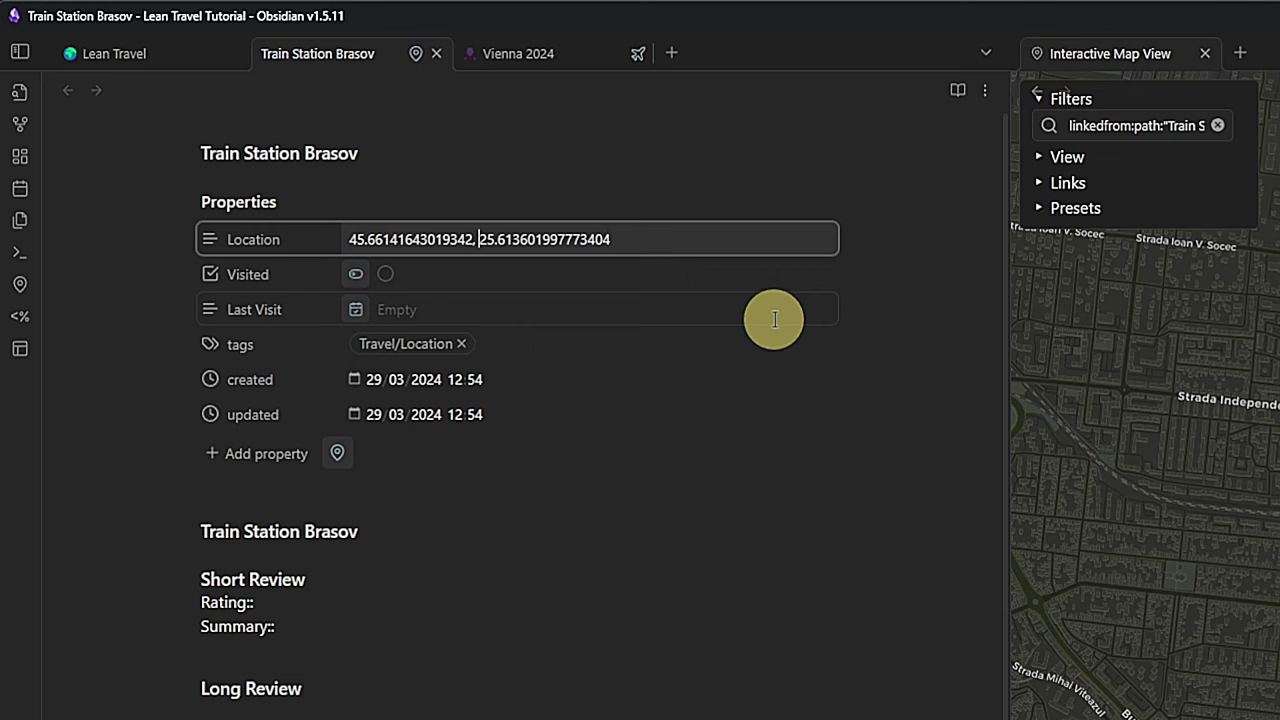
key(BackSpace)
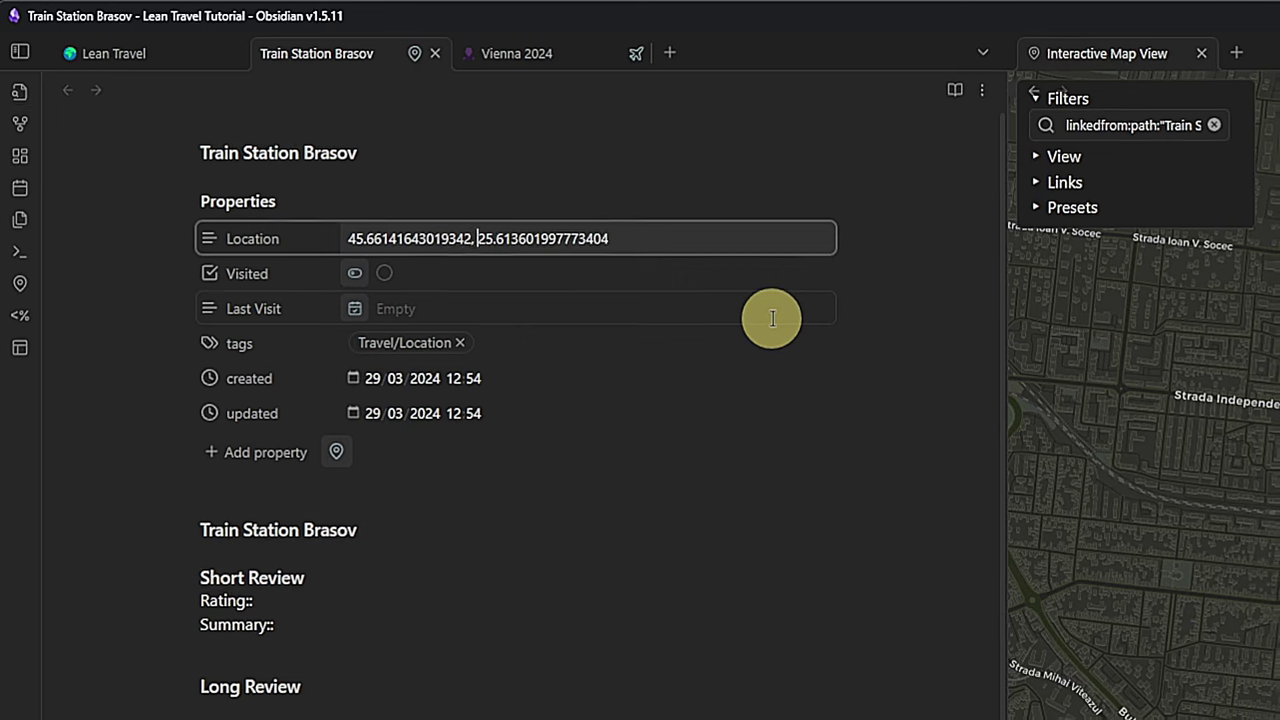
key(Tab)
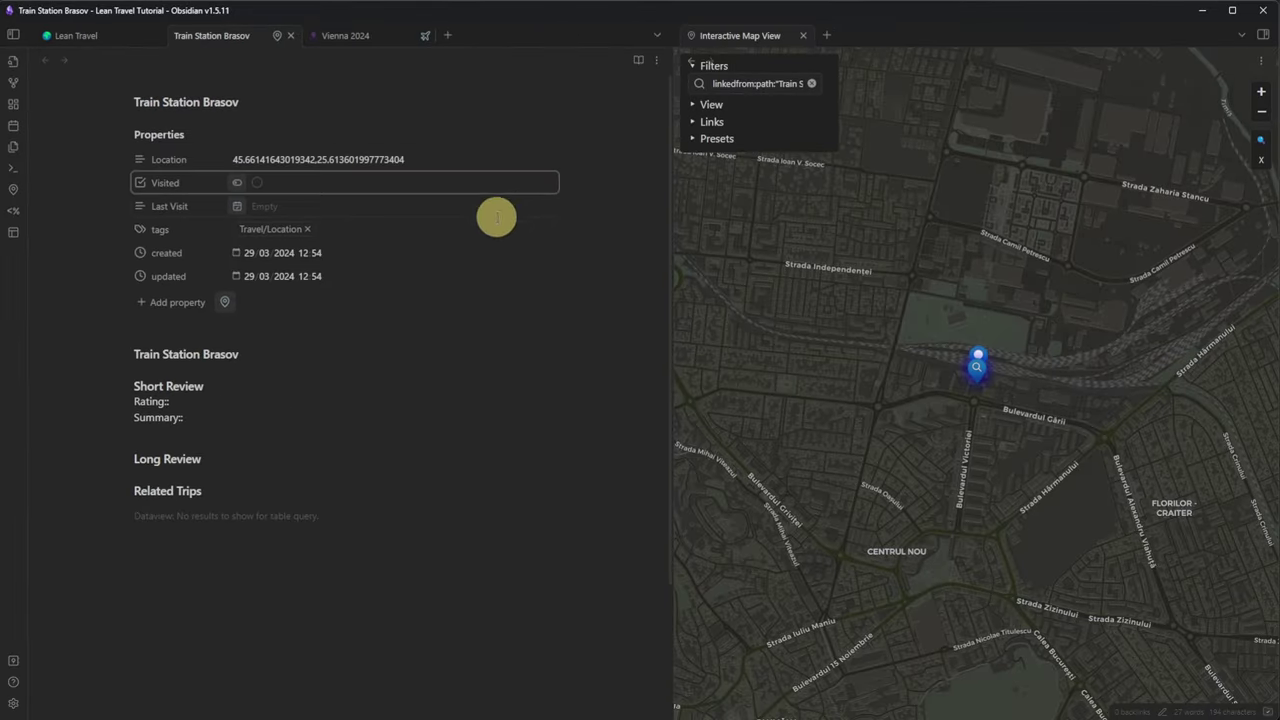
click(1261, 160)
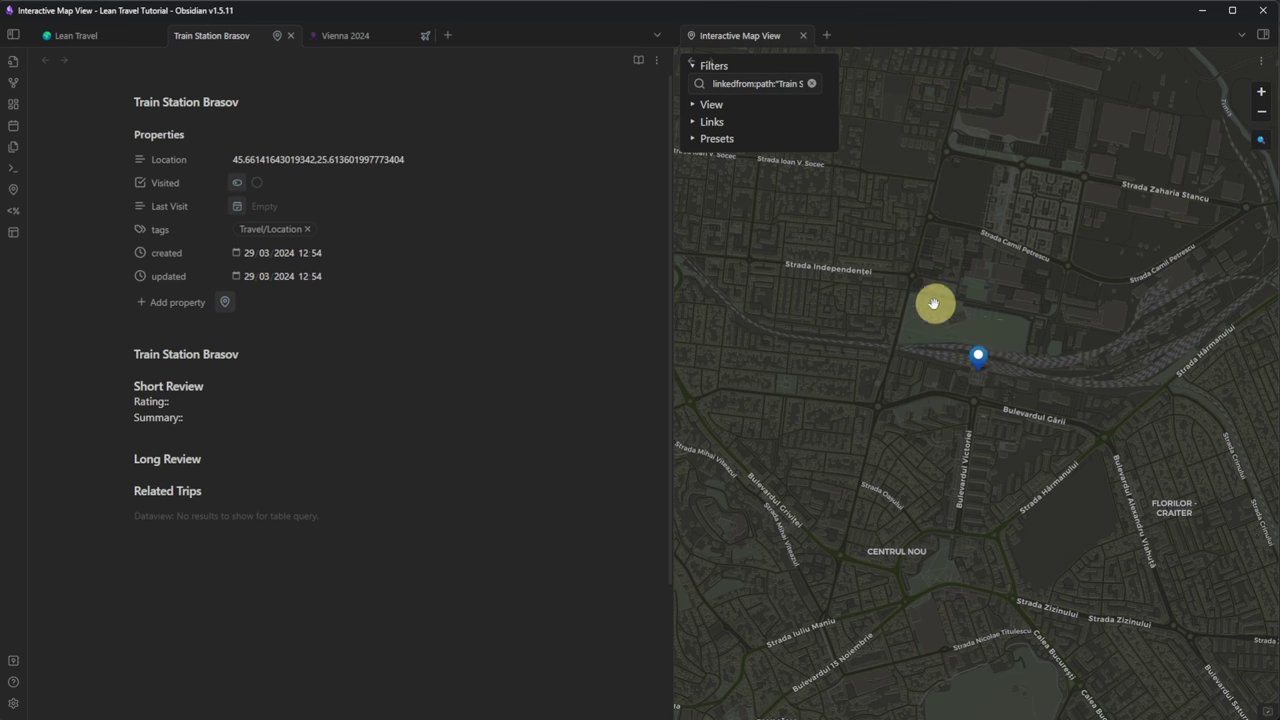
Add the tag "Transport/Train" to the Train Station Brasov note and check its marker on the map.
click(347, 229)
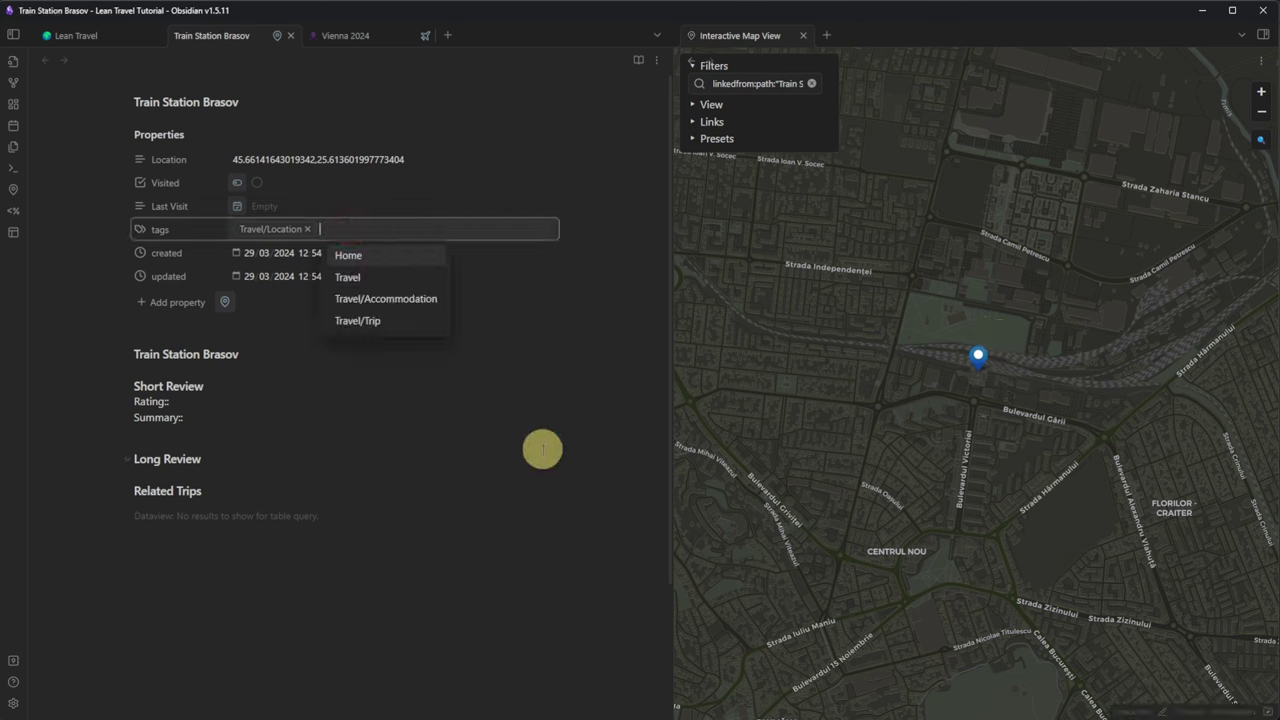
text(Transport/)
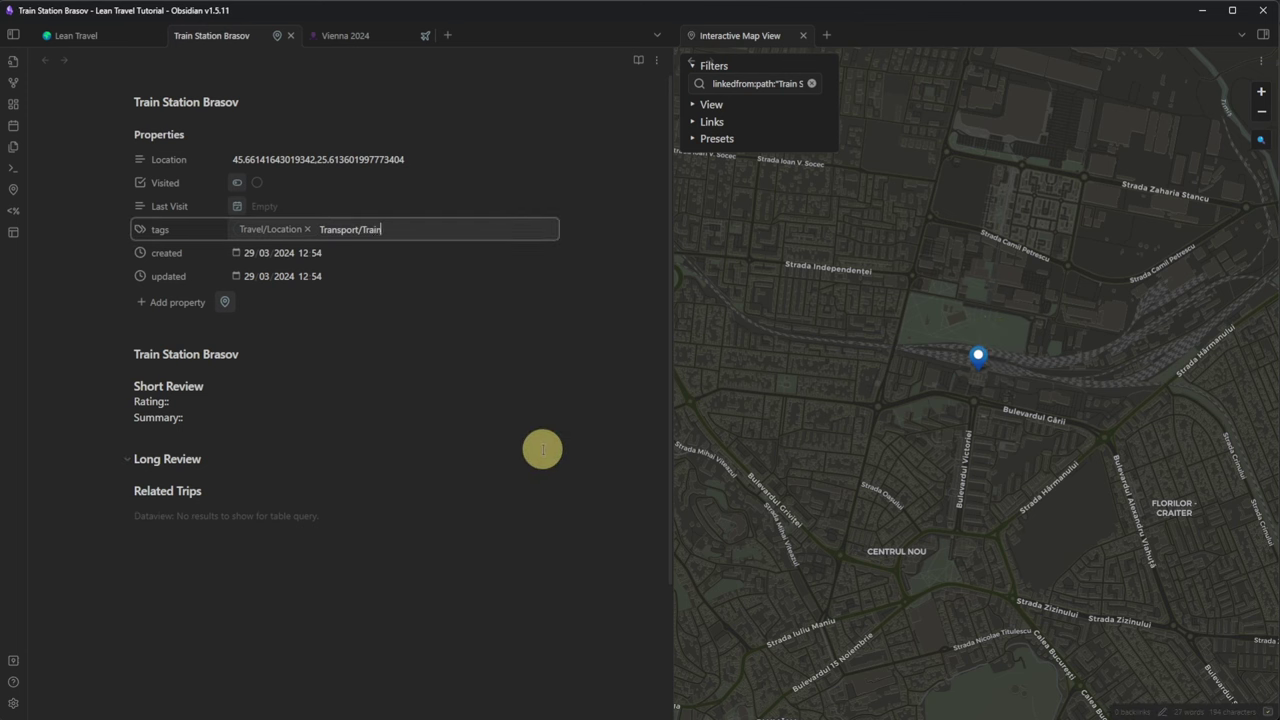
text(Train)
key(Return)
click(978, 358)
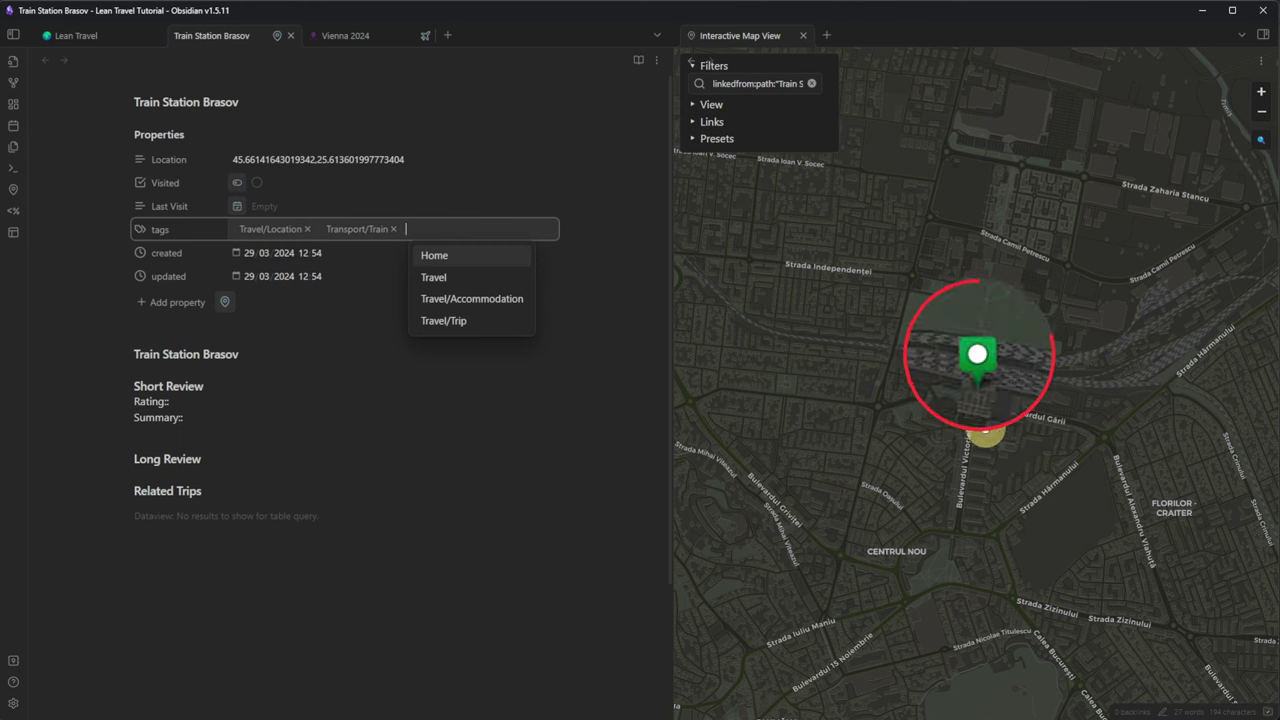
Create a new location note named "Airport Bucharest" from the Lean Travel quick actions.
click(550, 452)
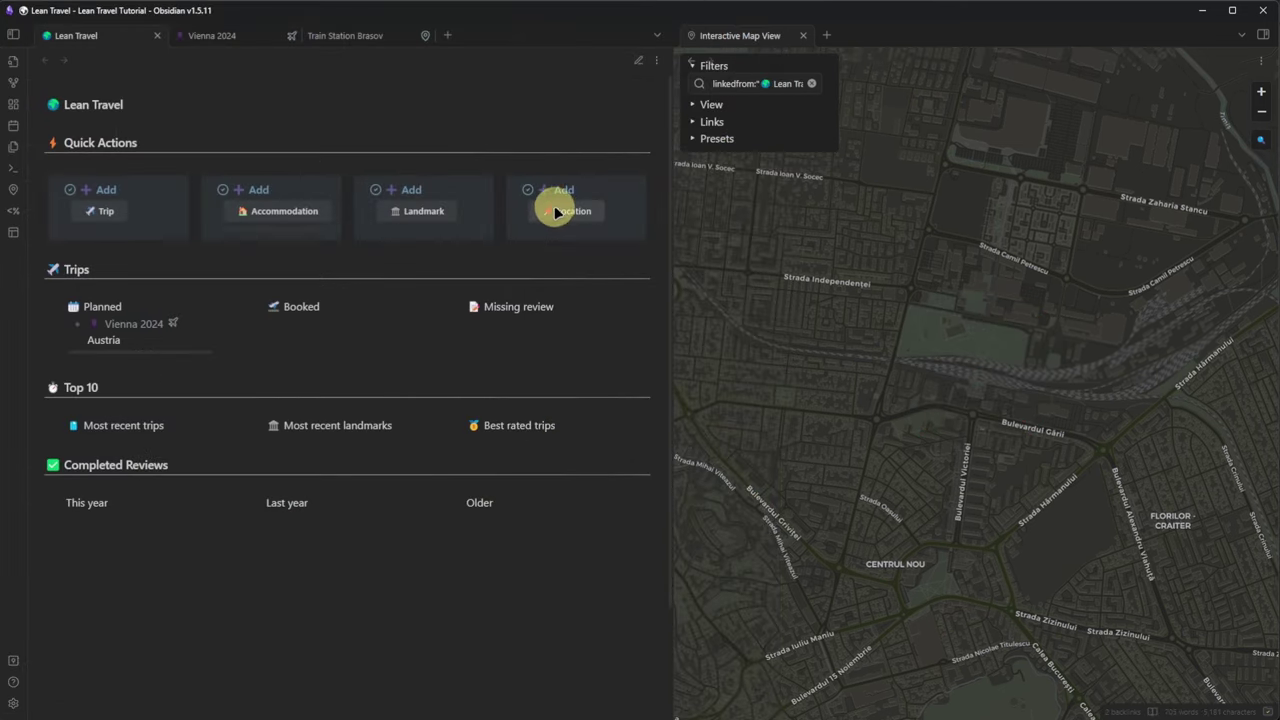
click(556, 210)
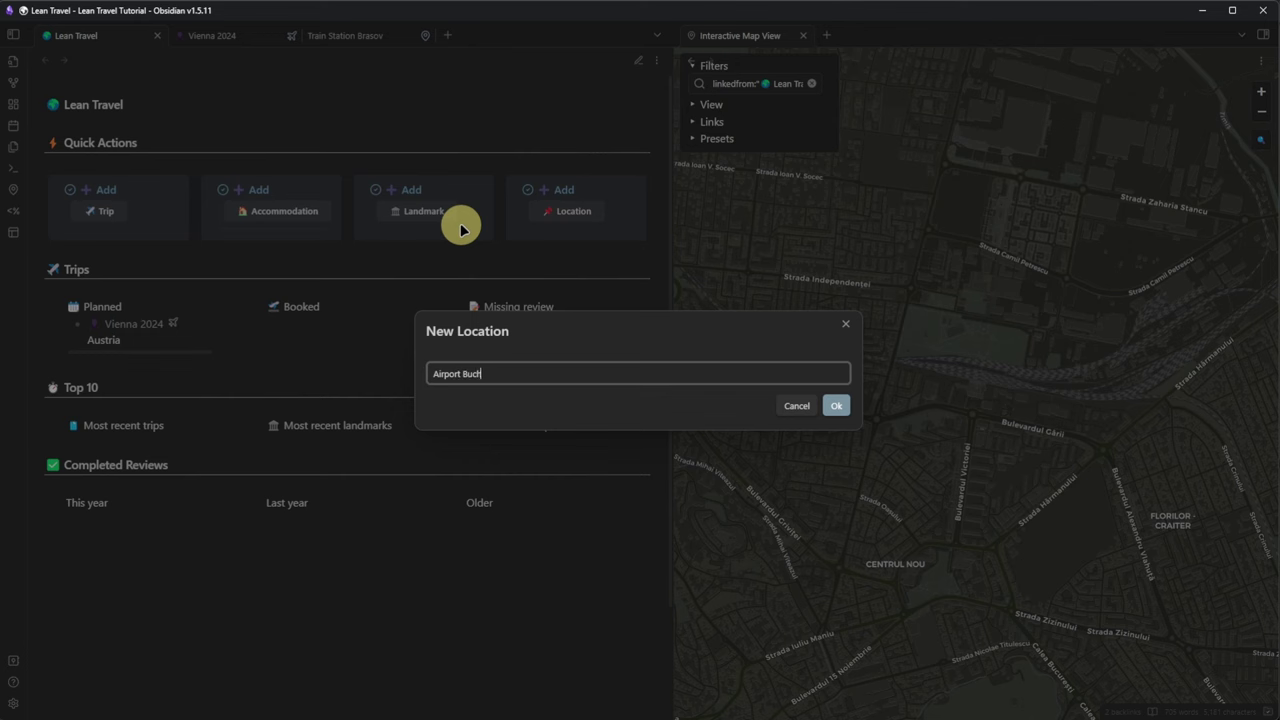
key(Return)
Search the interactive map for "henri coanda airport" and copy the geolocation of the search marker.
click(1260, 138)
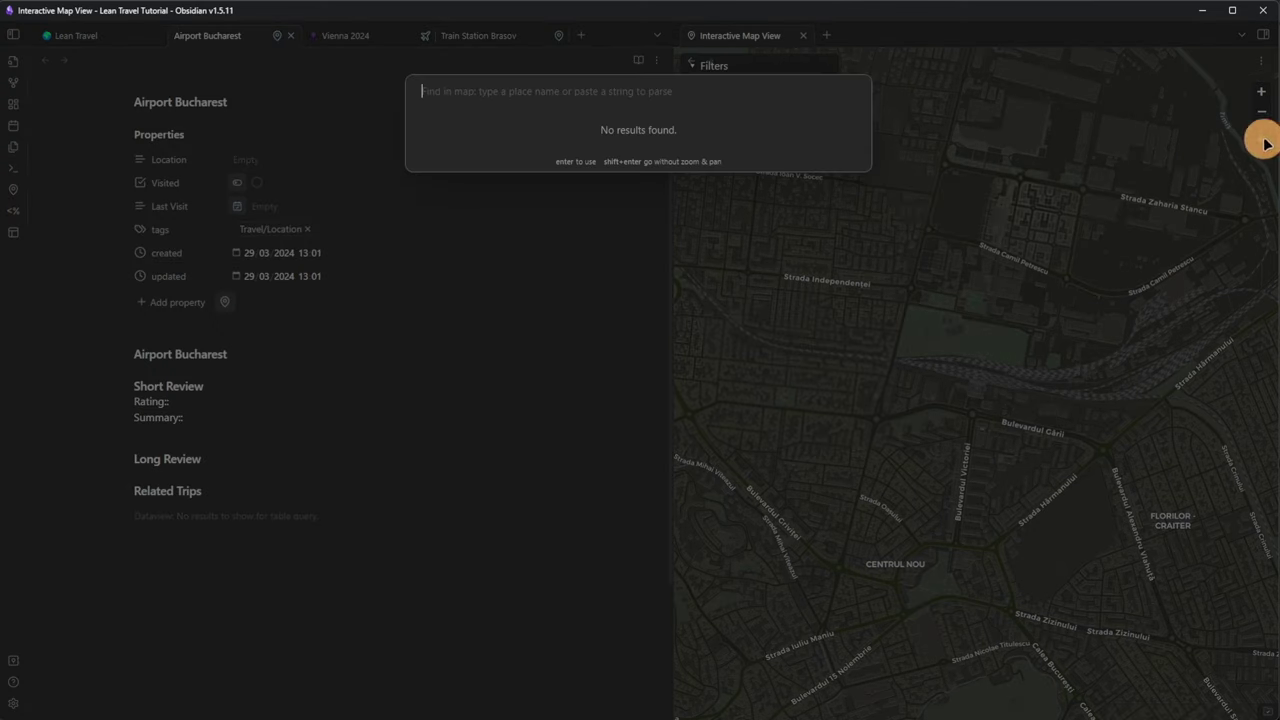
text(henri coanda )
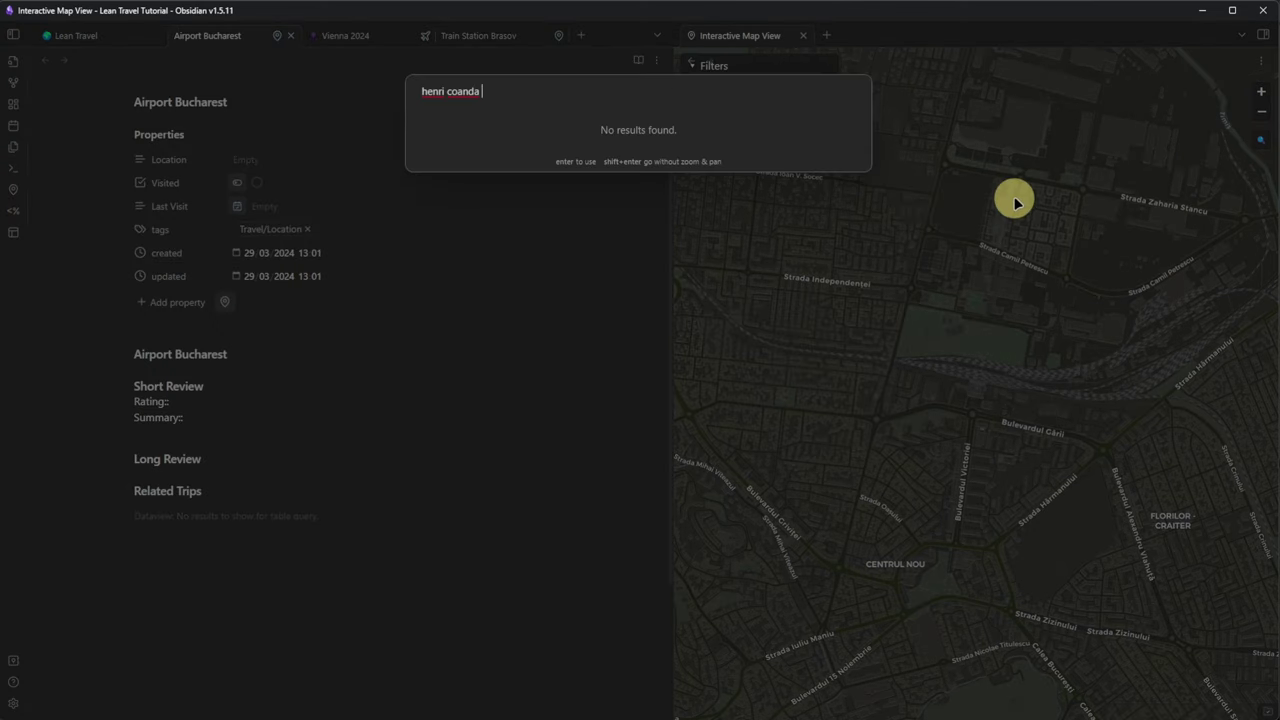
text(airport)
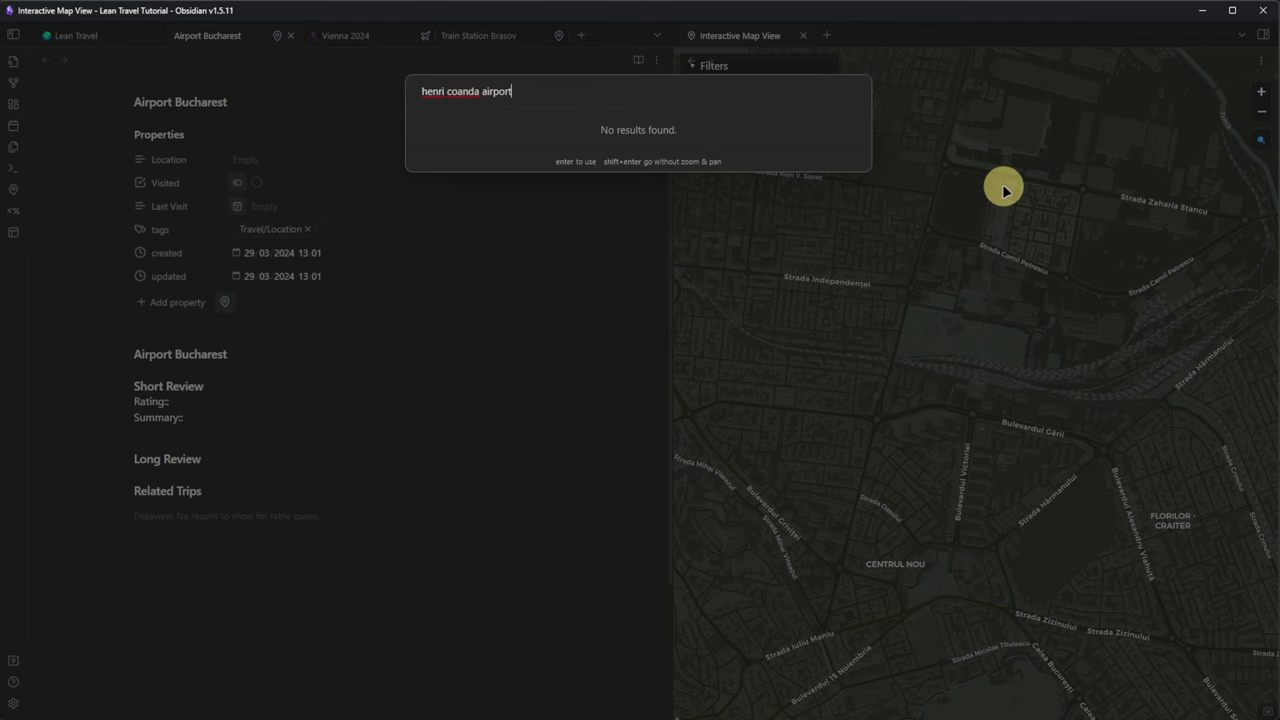
click(585, 132)
right_click(982, 376)
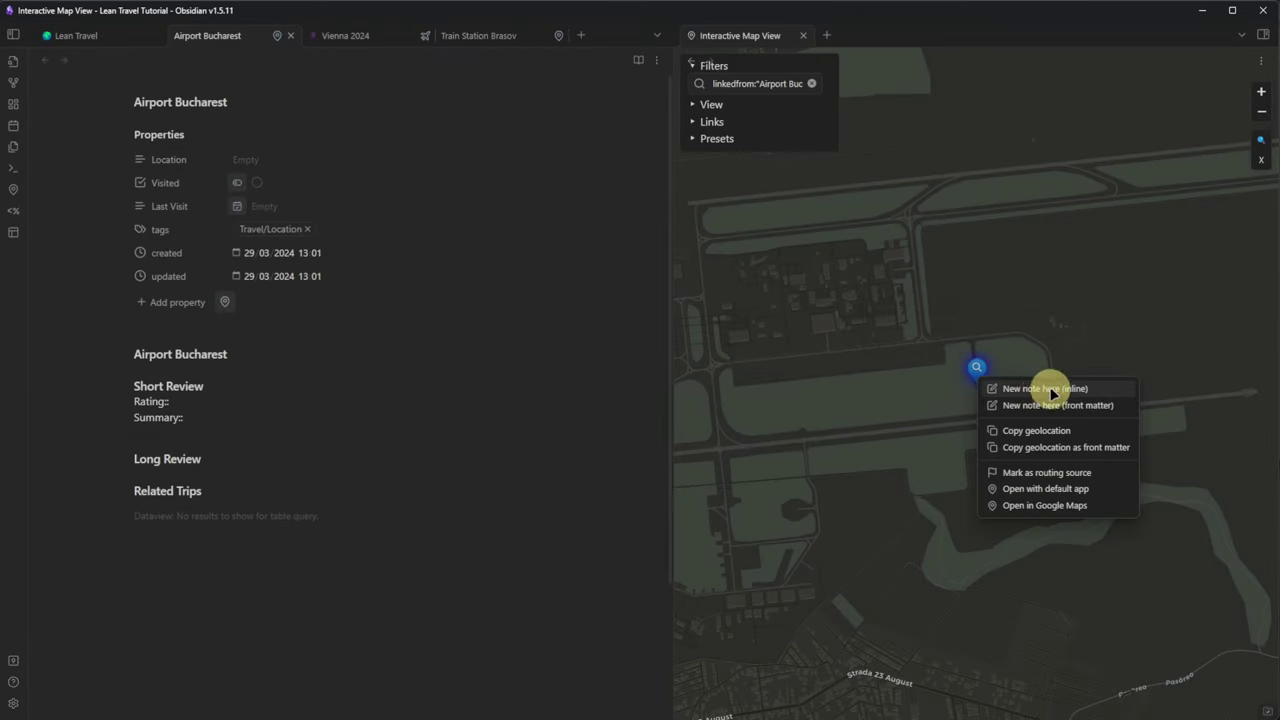
click(1040, 430)
Set the Airport Bucharest note's Location to the copied coordinates 44.56833895,26.102534074274715, without the surrounding geo link syntax.
click(345, 158)
key(ctrl+v)
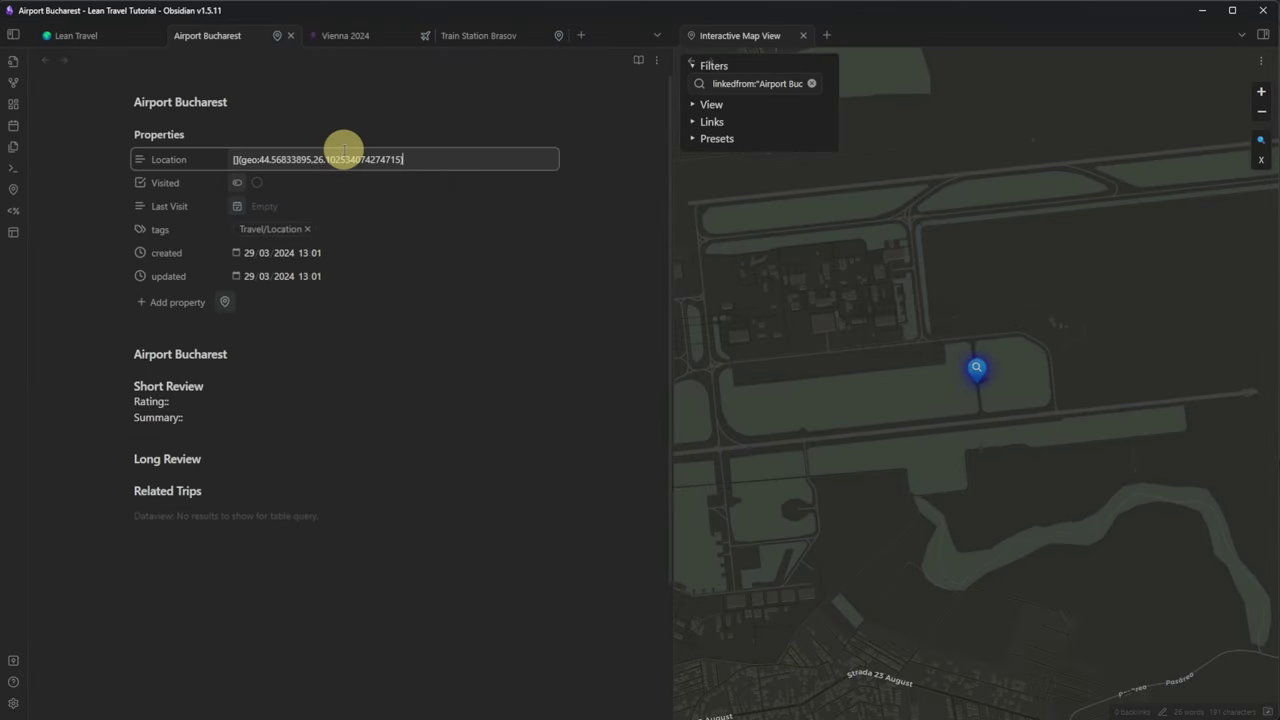
key(BackSpace)
key(Home)
key(Delete)
key(Delete)
key(Delete)
key(Delete)
key(Delete)
key(Delete)
key(Delete)
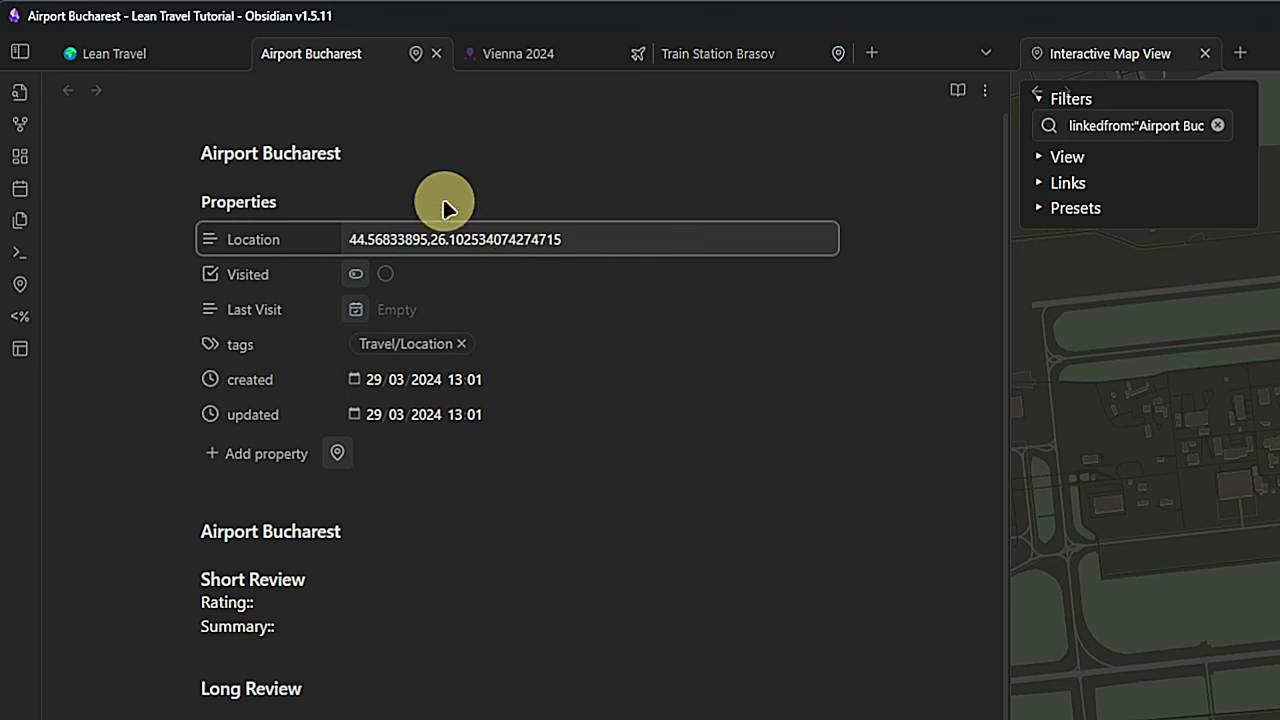
Add the tag "Transport/Plane" to the Airport Bucharest note and clear the map's search marker.
click(610, 357)
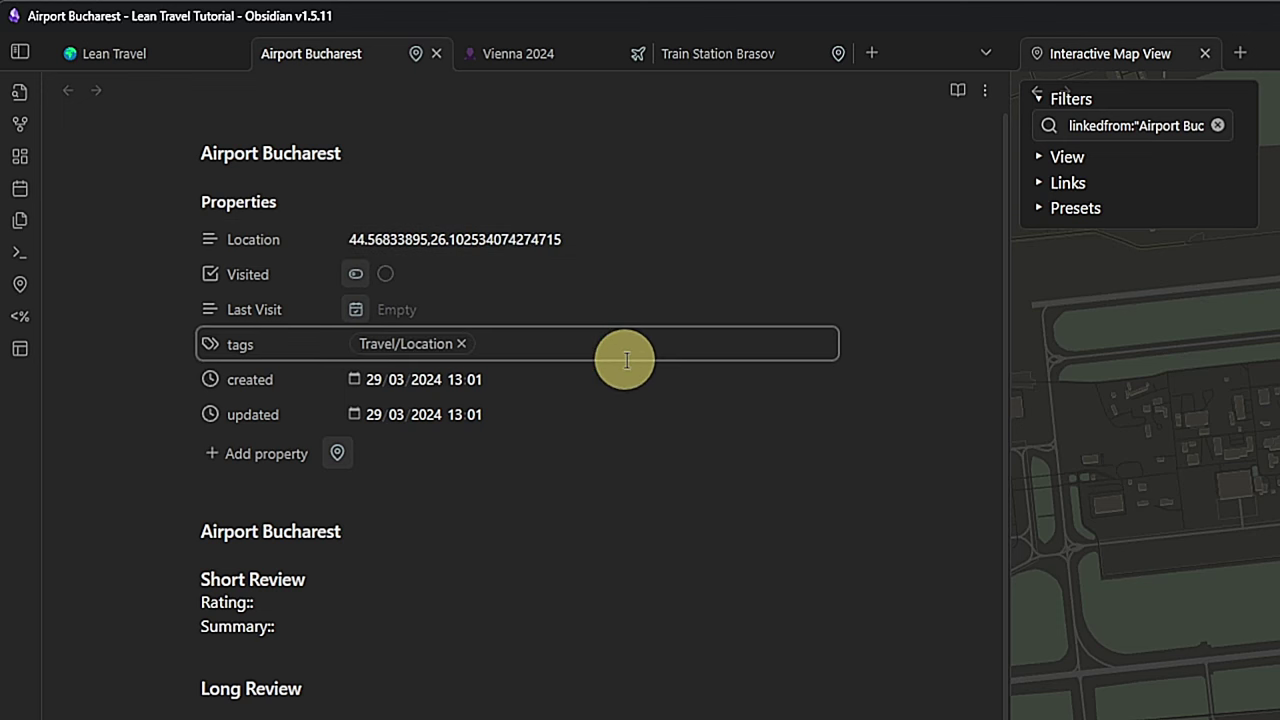
click(709, 349)
text(Transp)
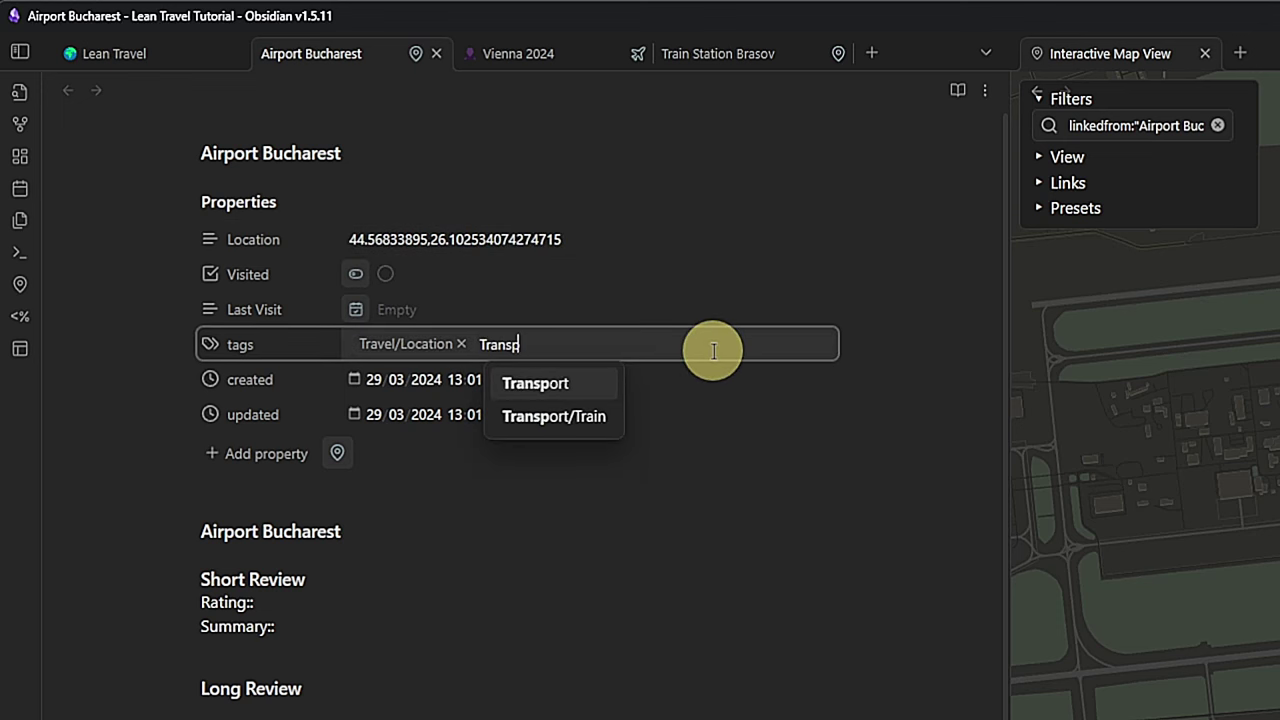
text(ort/Plane)
key(Return)
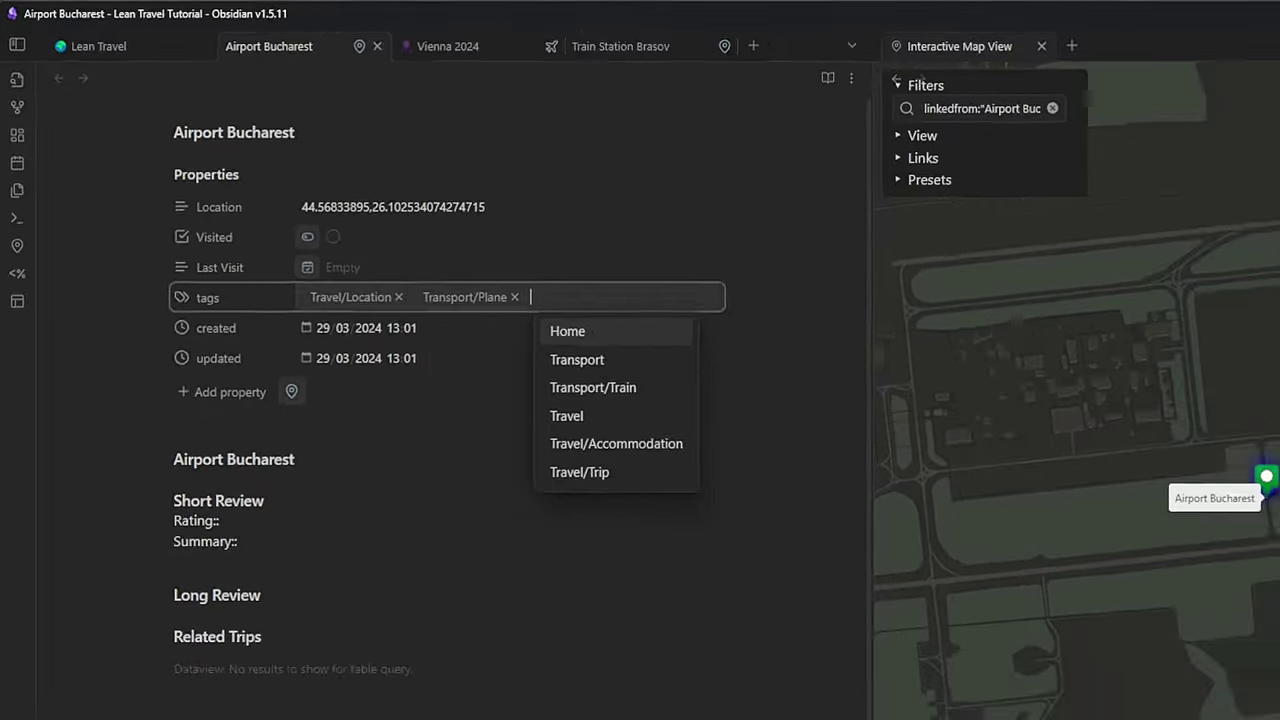
click(1260, 152)
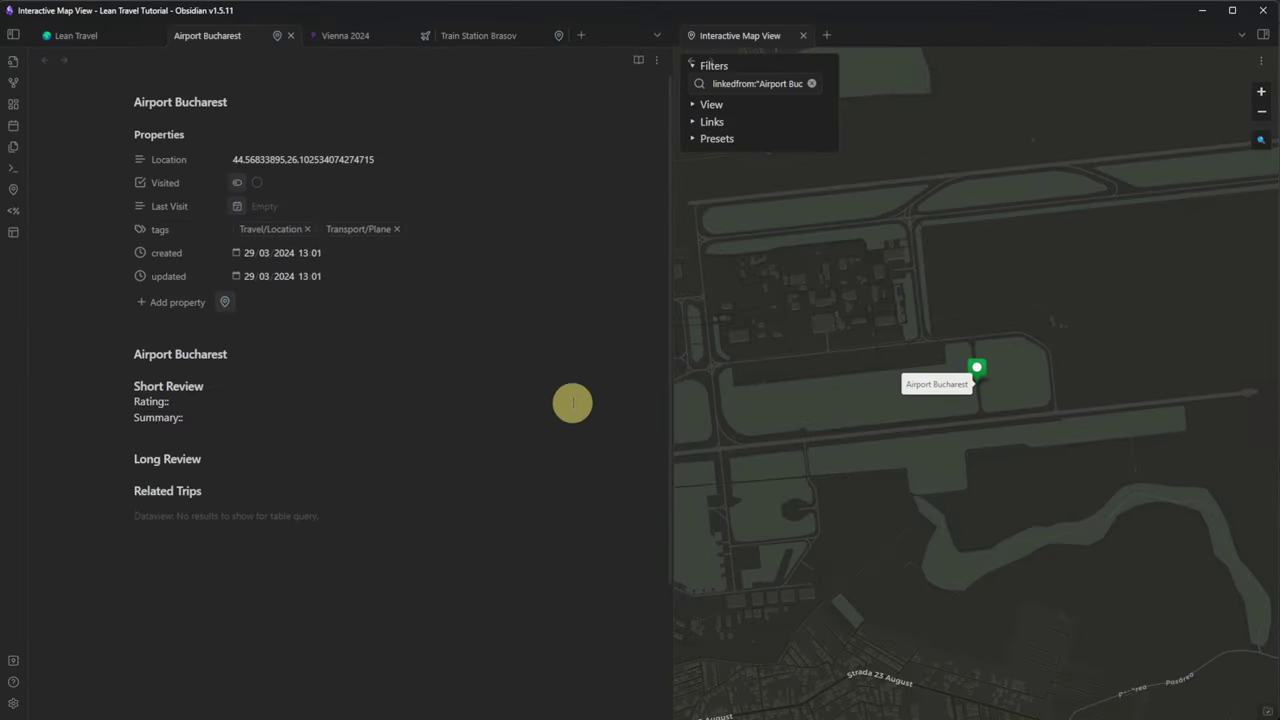
In the Vienna 2024 note's Outbound overview, add a link to Airport Bucharest after the Train Station Brasov arrow.
click(348, 37)
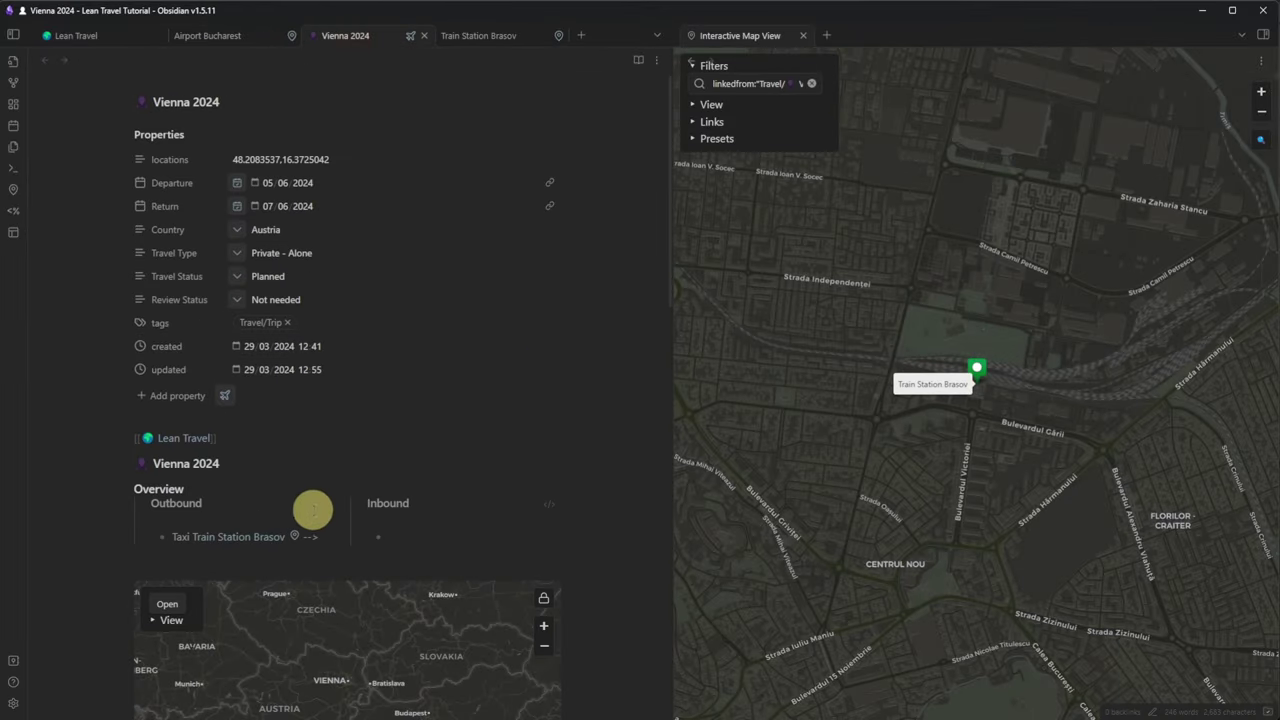
click(321, 528)
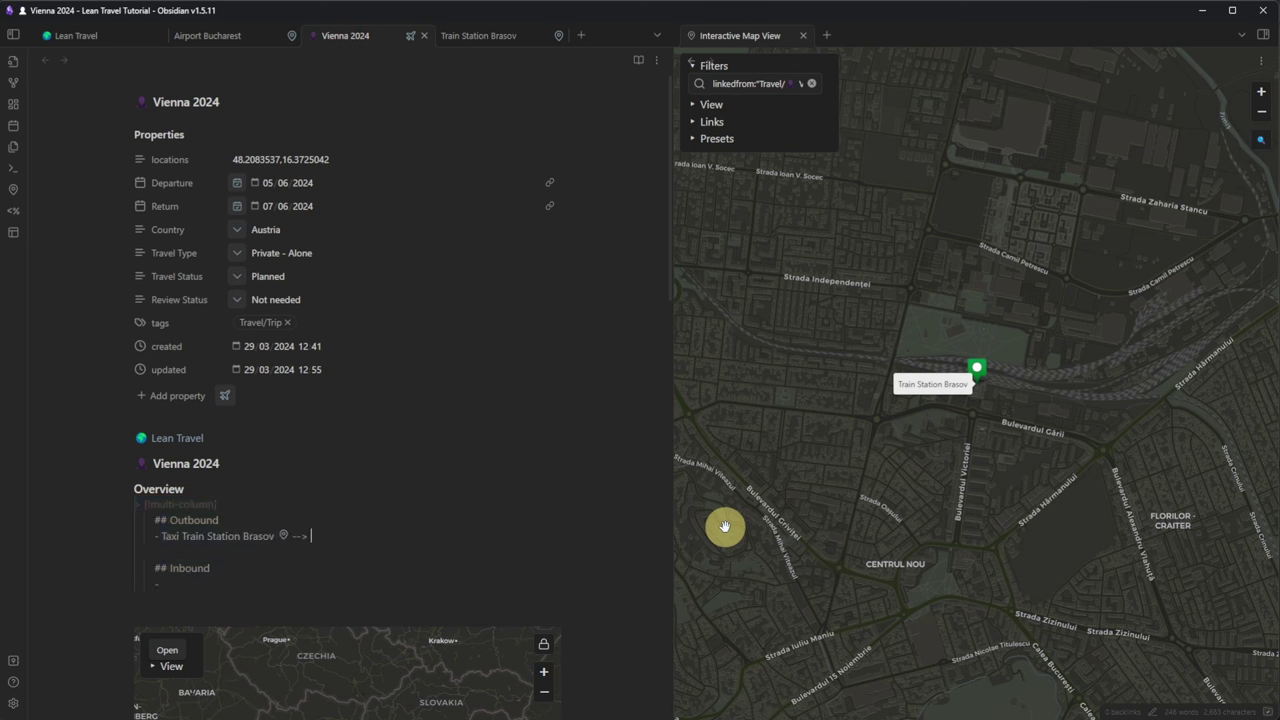
text([[airp)
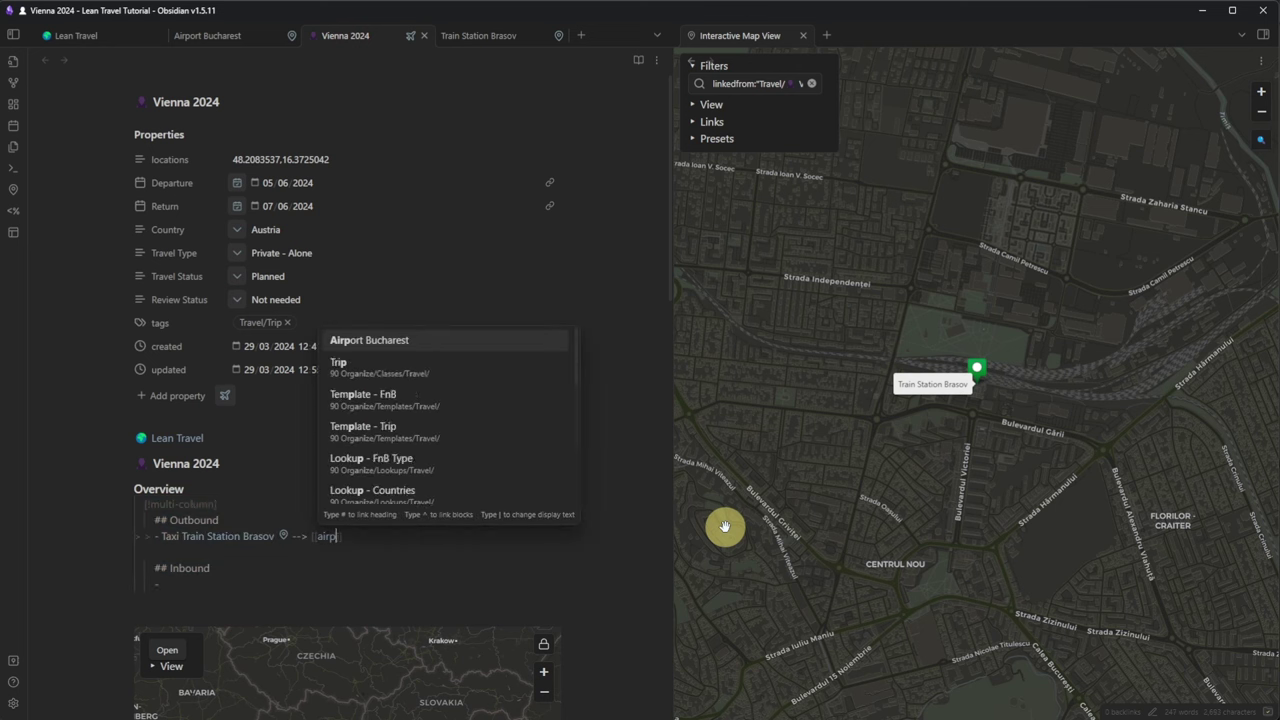
text(o)
key(Return)
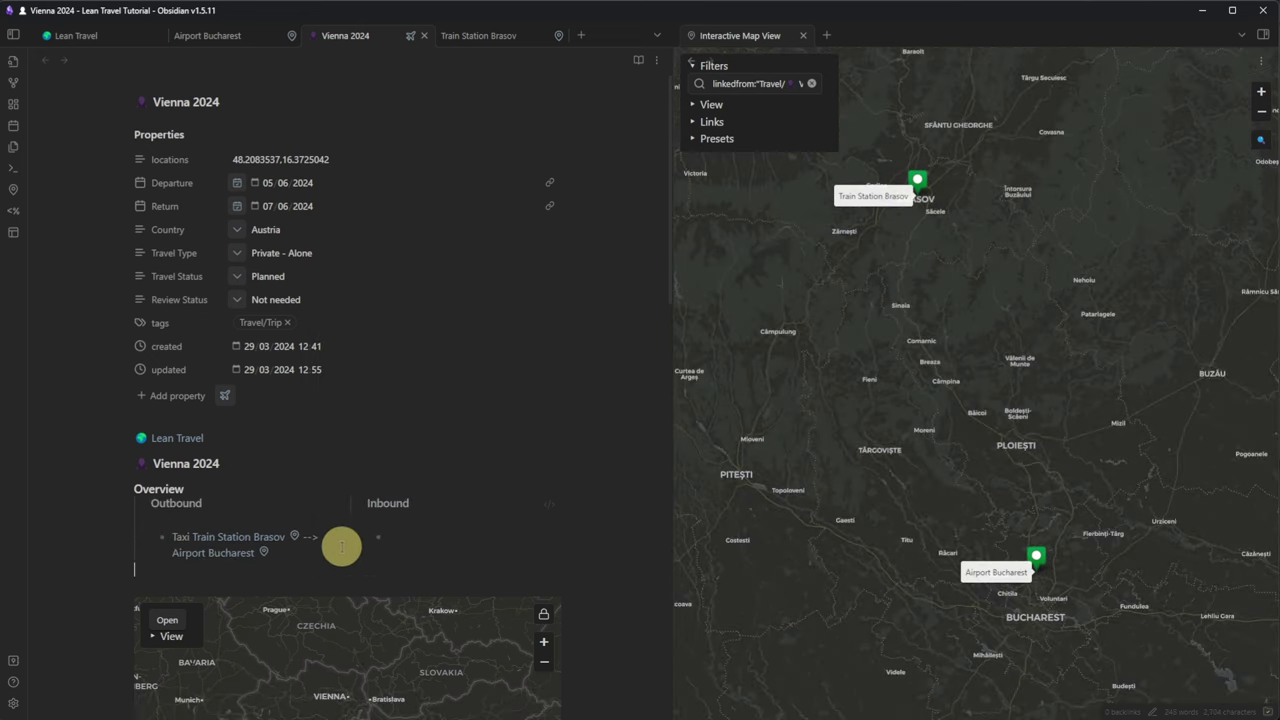
mouse_move(195, 556)
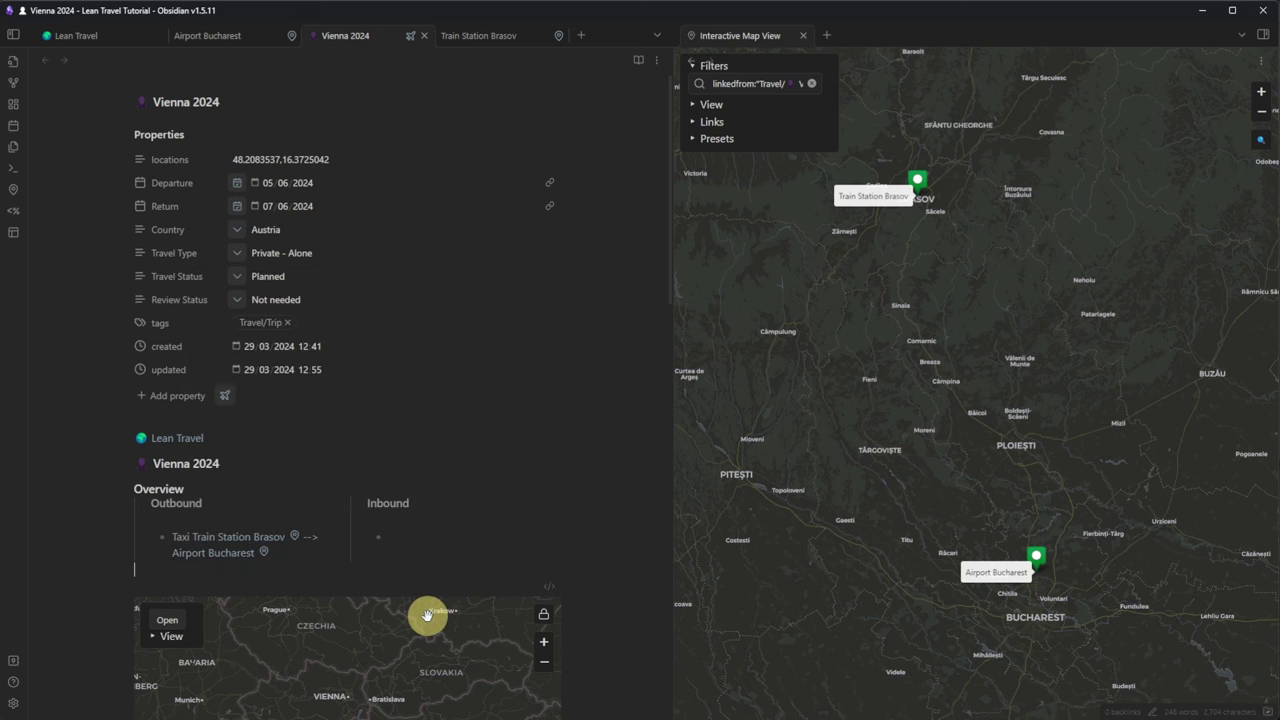
Create a new accommodation note named "DEKA" from the Lean Travel quick actions.
click(59, 35)
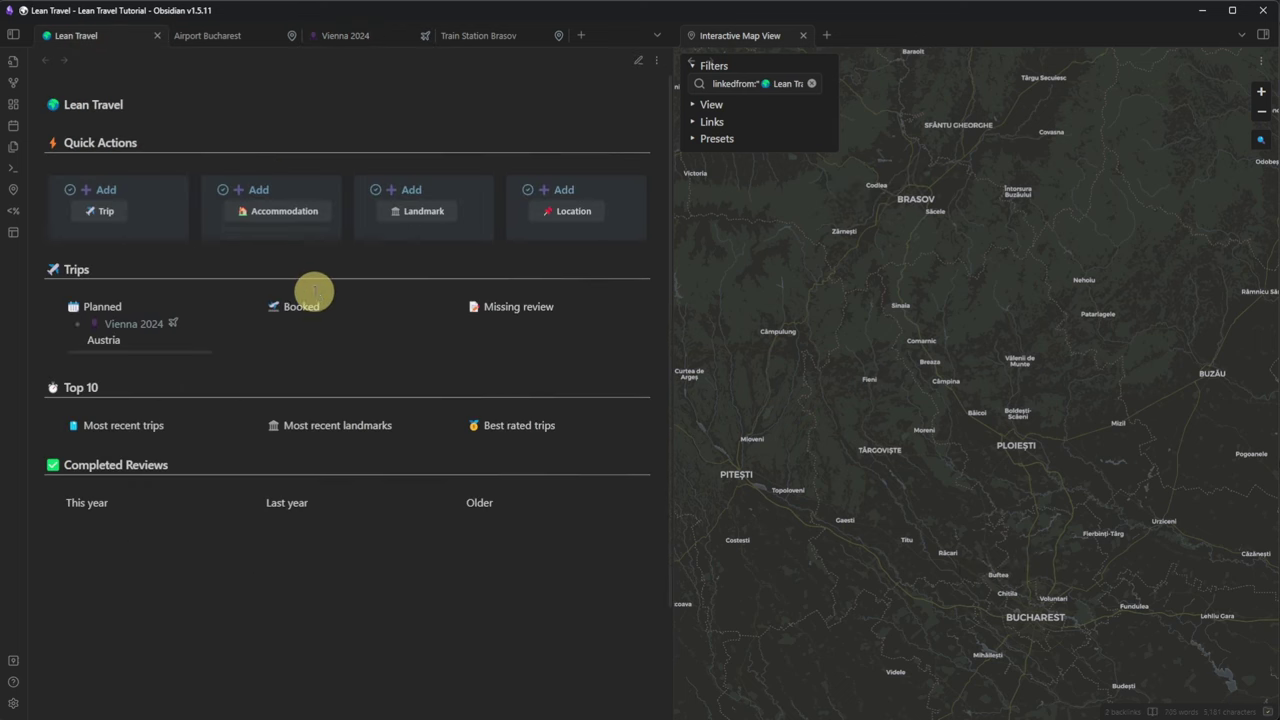
click(284, 213)
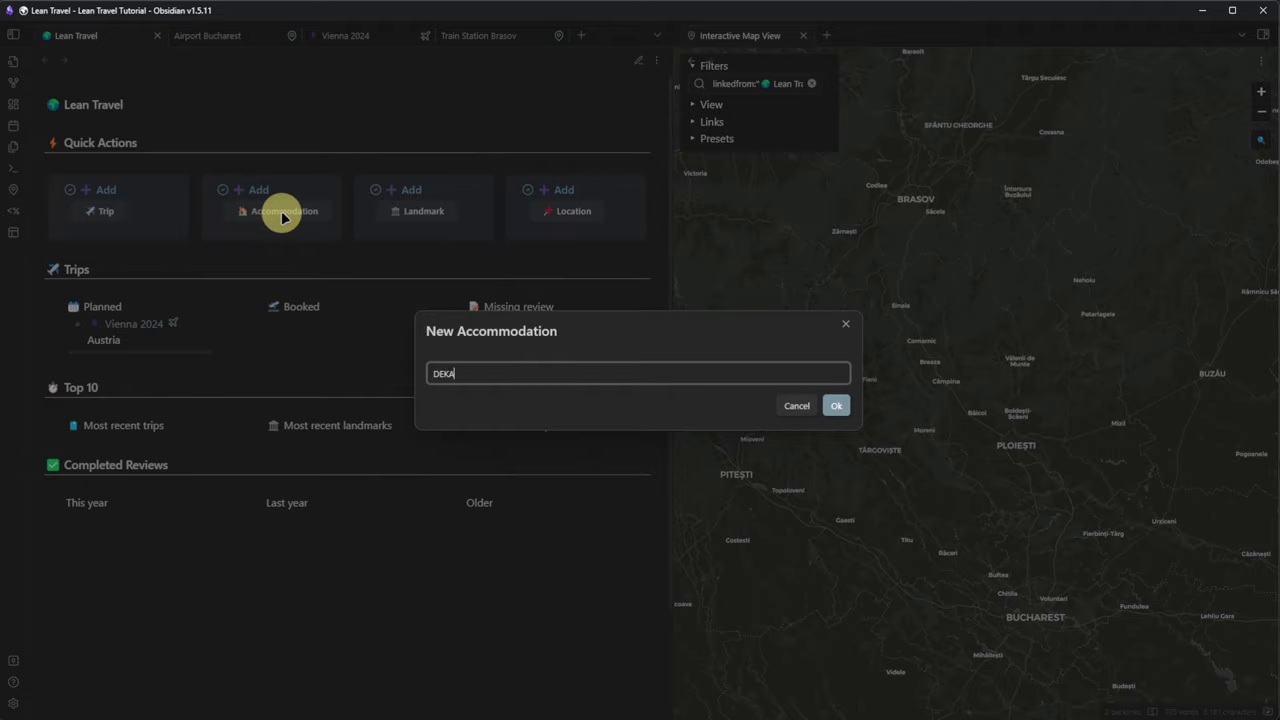
key(Return)
Find "vienna" on the map and set the DEKA note's Location to 48.2083537,16.3725042, without the geo link syntax.
click(277, 159)
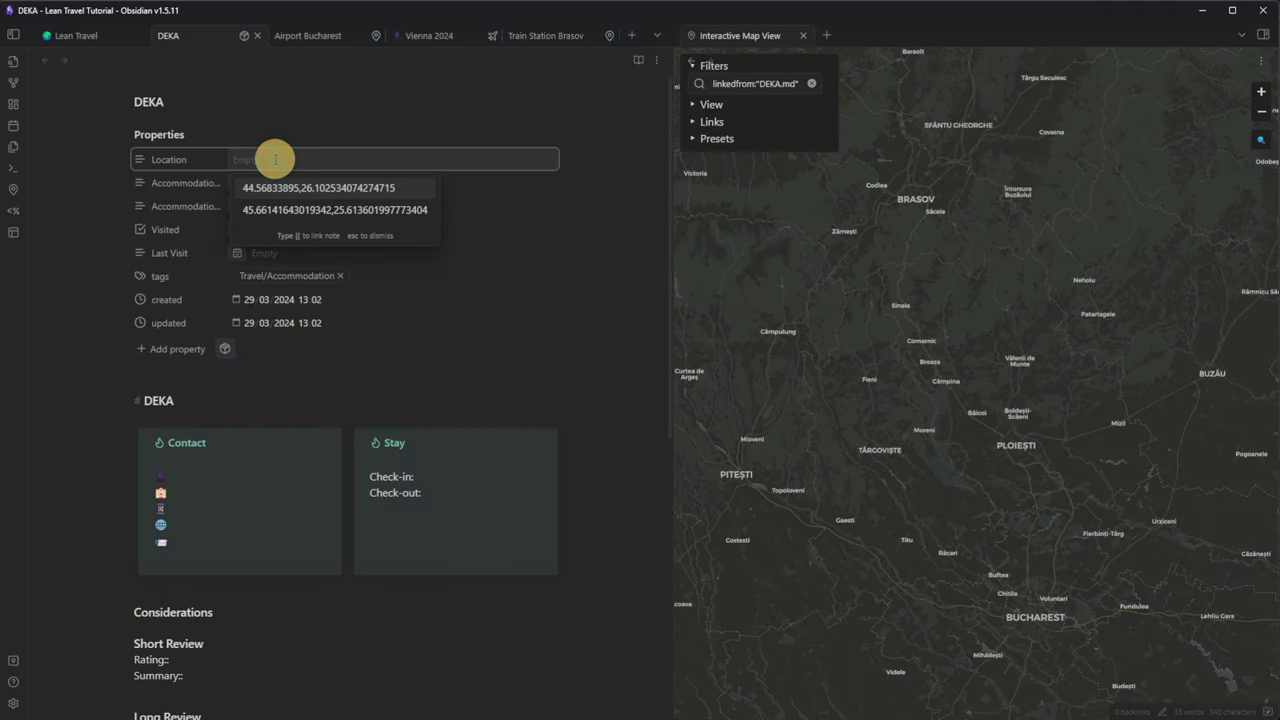
click(317, 231)
text(vienna)
click(516, 155)
key(ctrl+v)
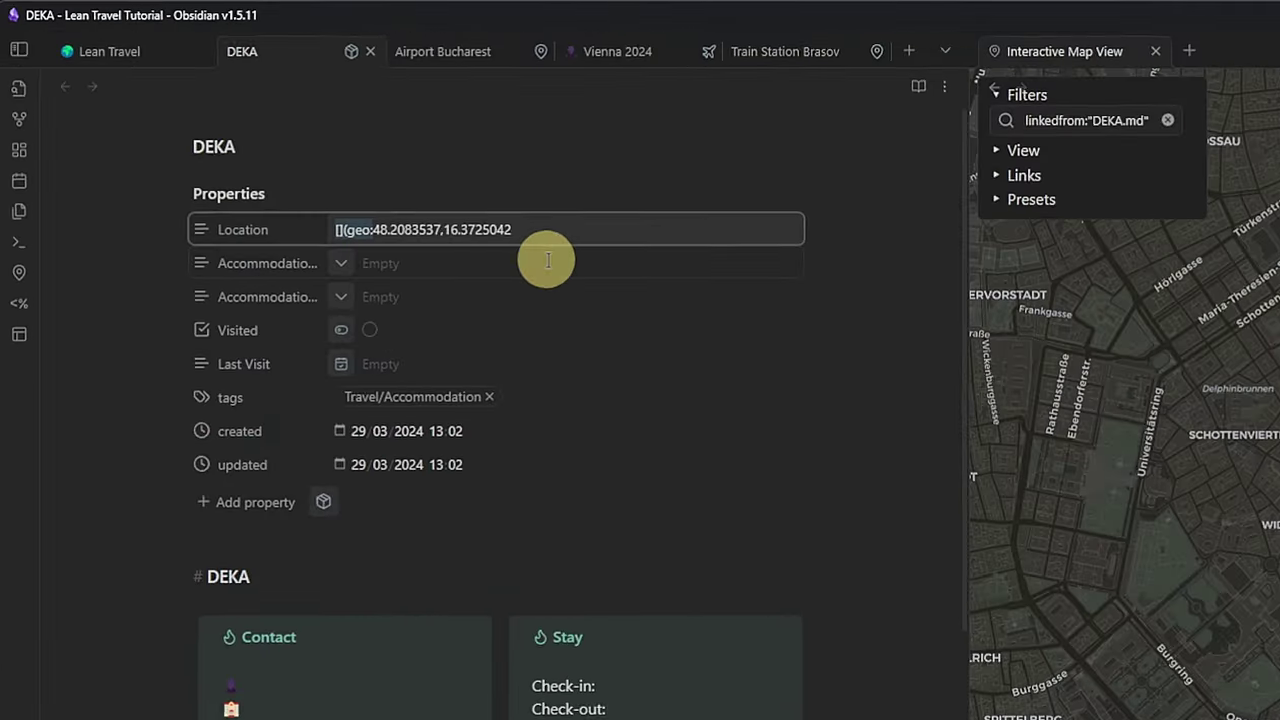
Set the DEKA note's two accommodation properties to Apartment and Reserved.
click(235, 184)
click(466, 128)
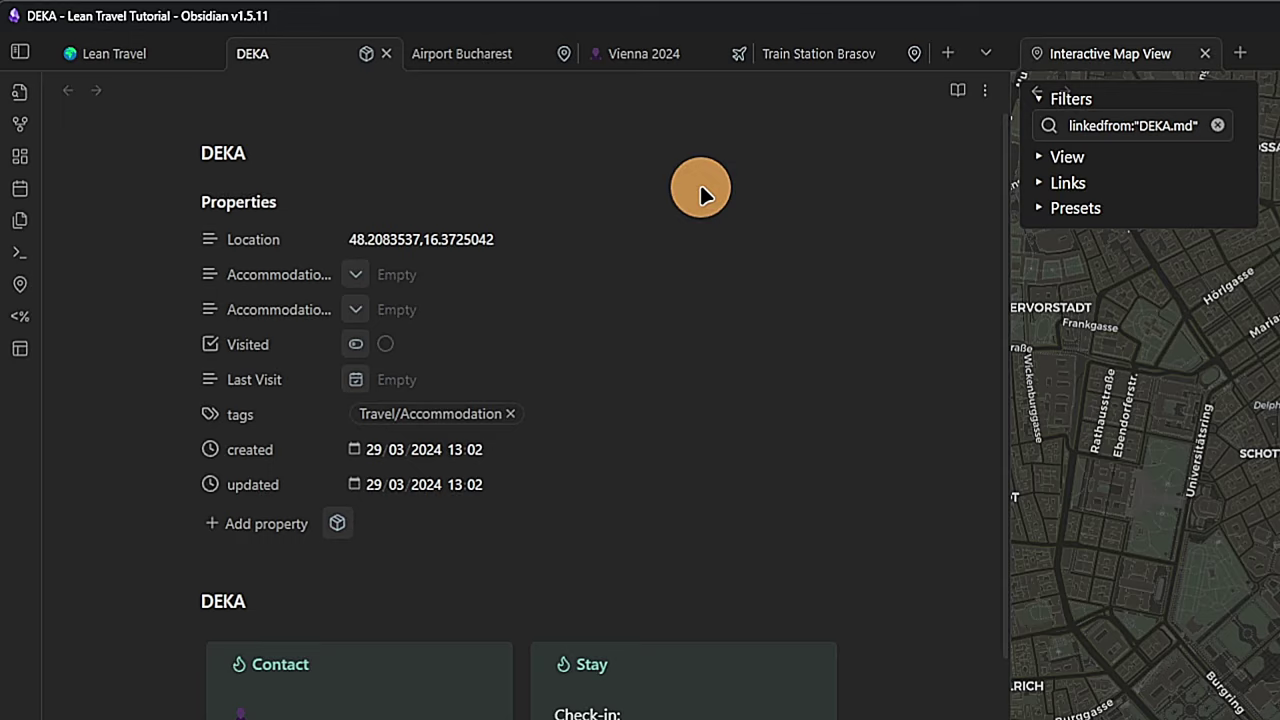
click(360, 310)
click(717, 296)
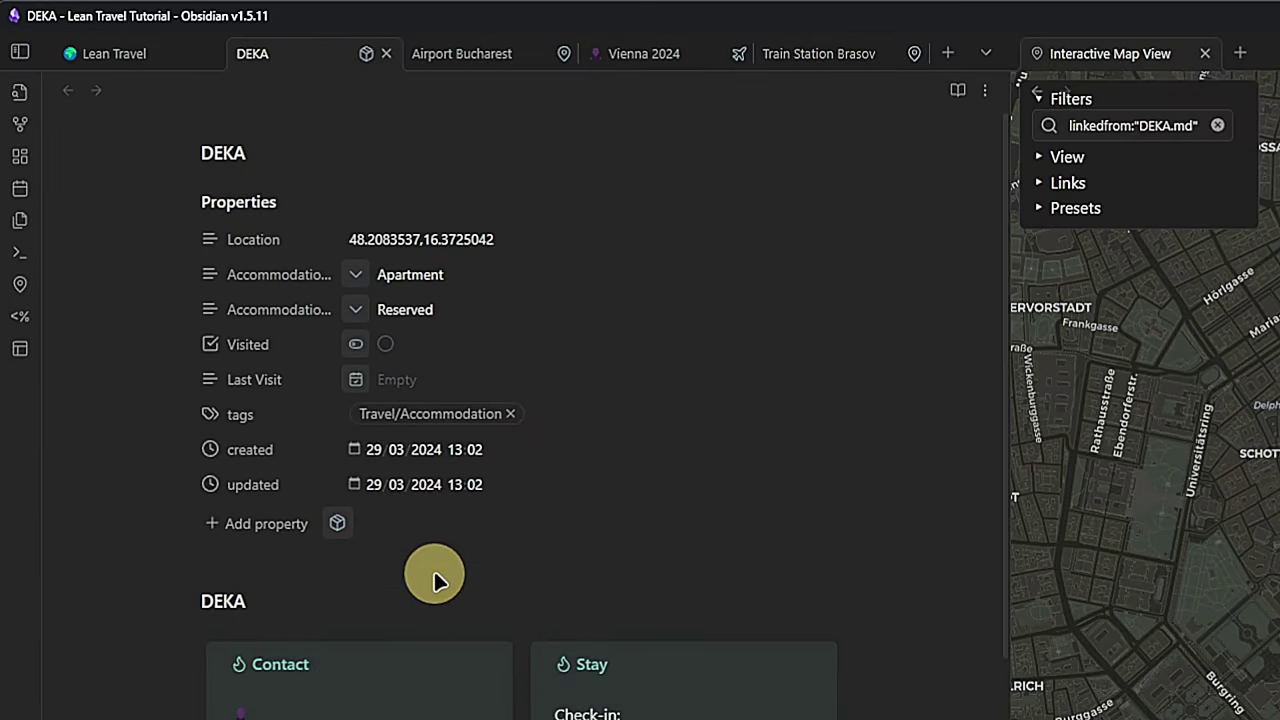
Add the tag "Stay/Apartment" to the DEKA note and clear the map's search marker.
click(600, 414)
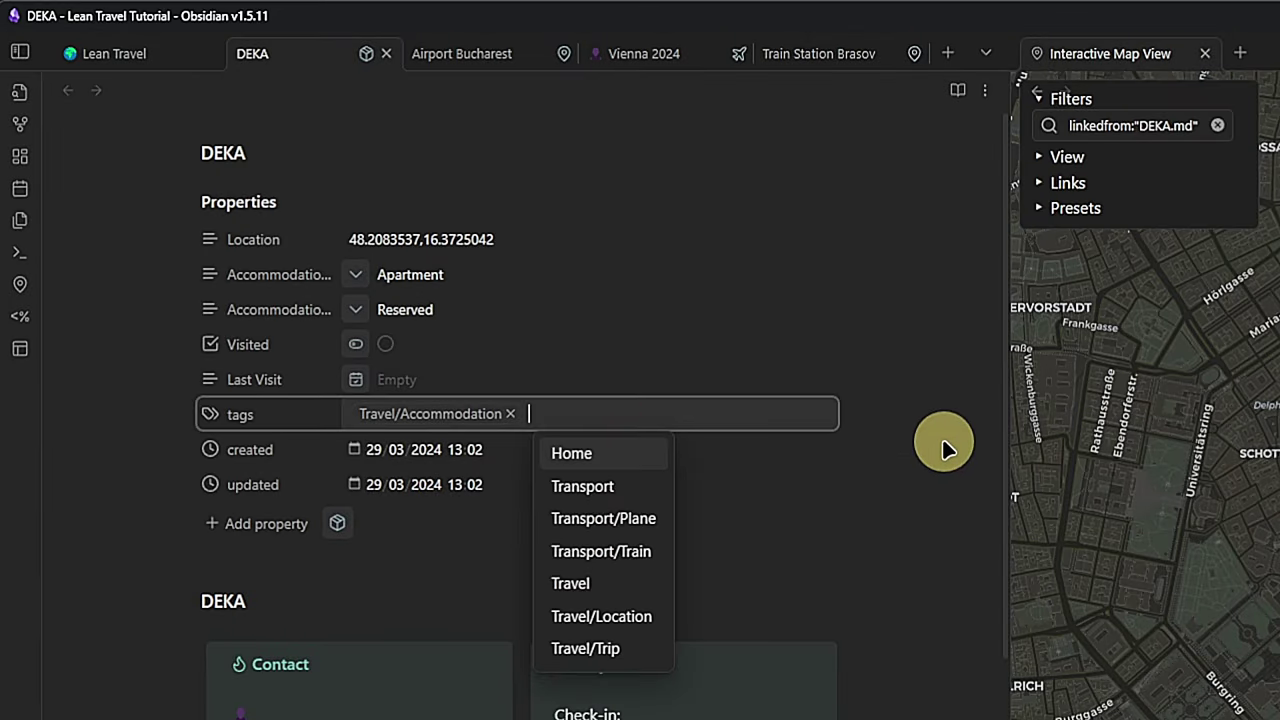
text(Stay/Apartment)
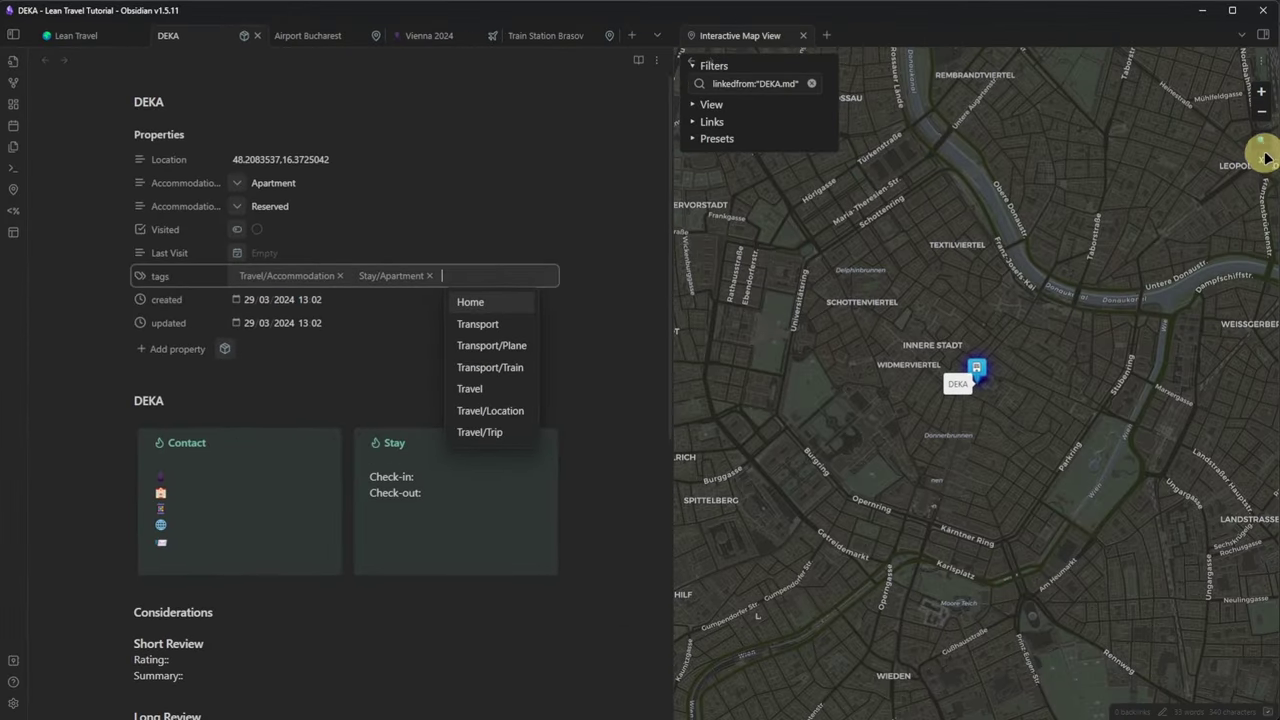
key(Return)
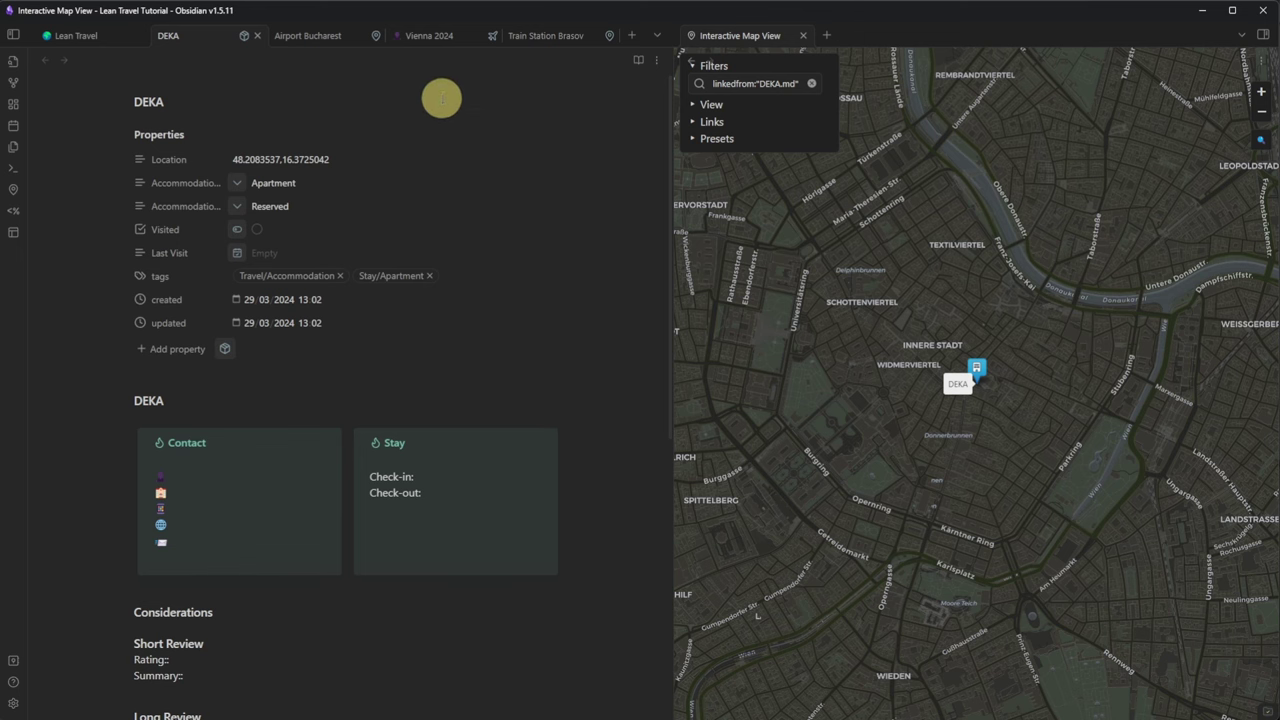
Link the DEKA note in the Accommodation list of the Vienna 2024 note.
click(438, 42)
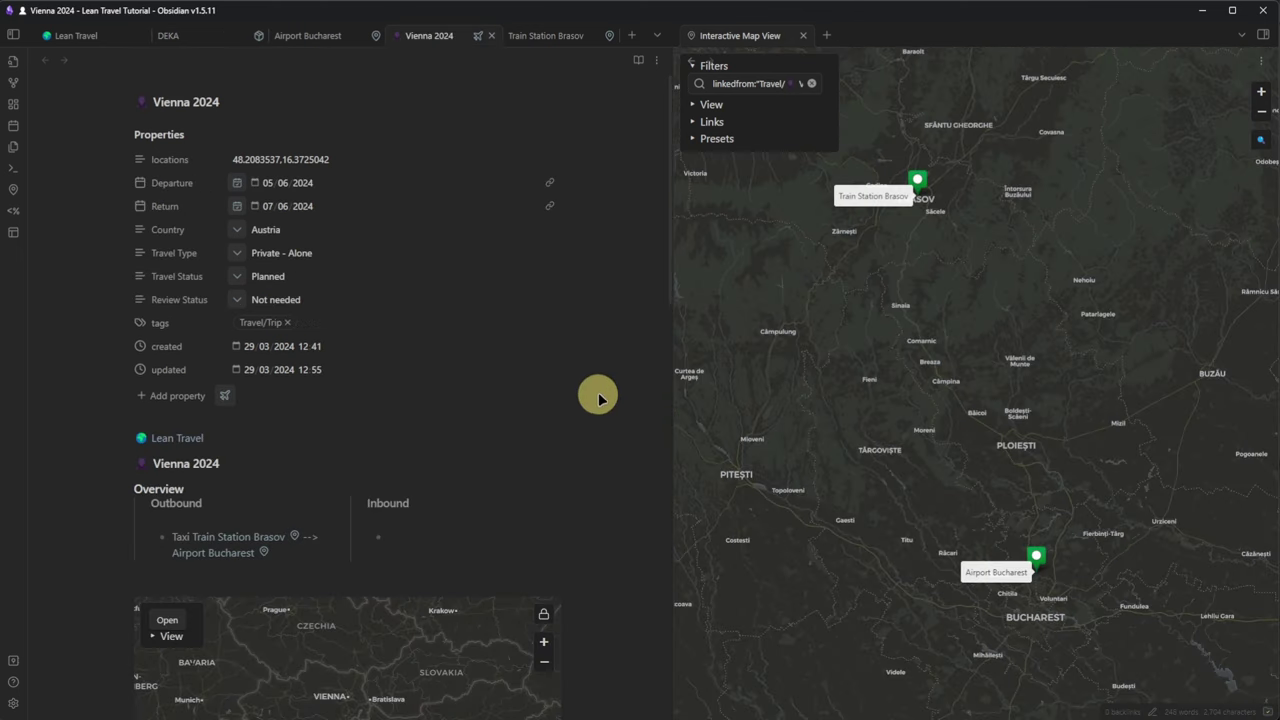
scroll(600, 400, down, 4)
scroll(595, 500, down, 4)
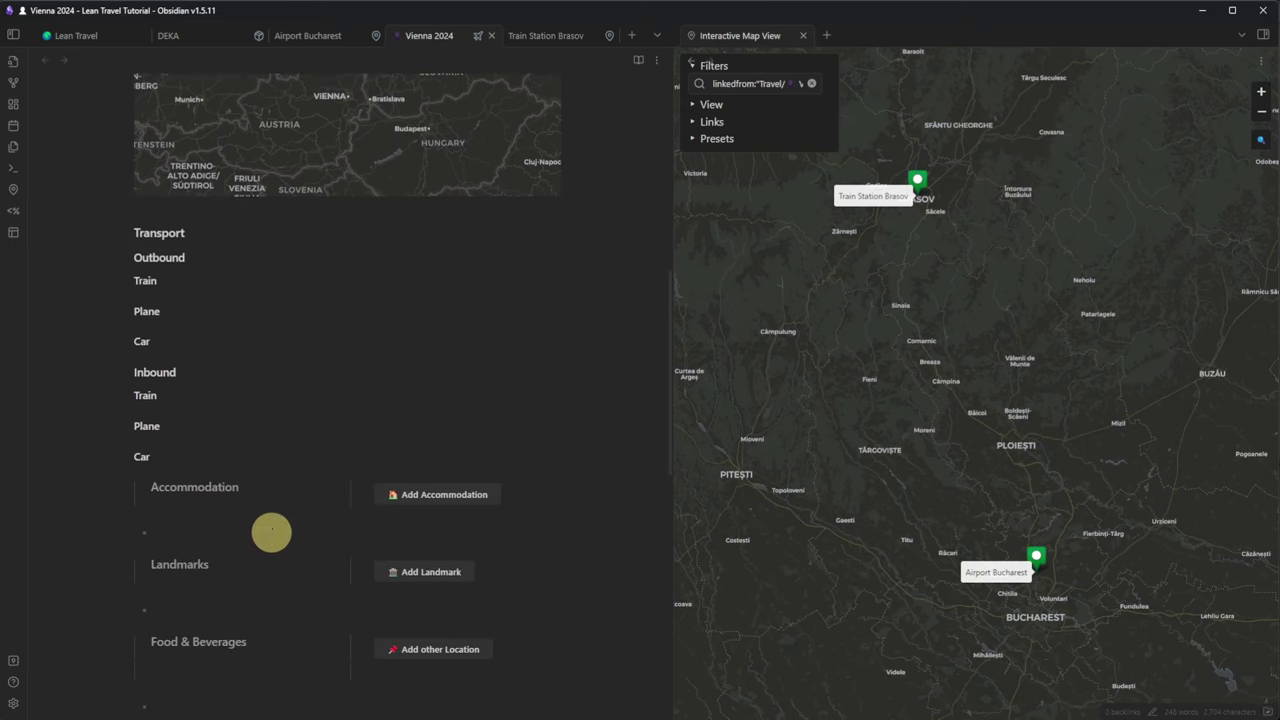
click(269, 531)
text([[)
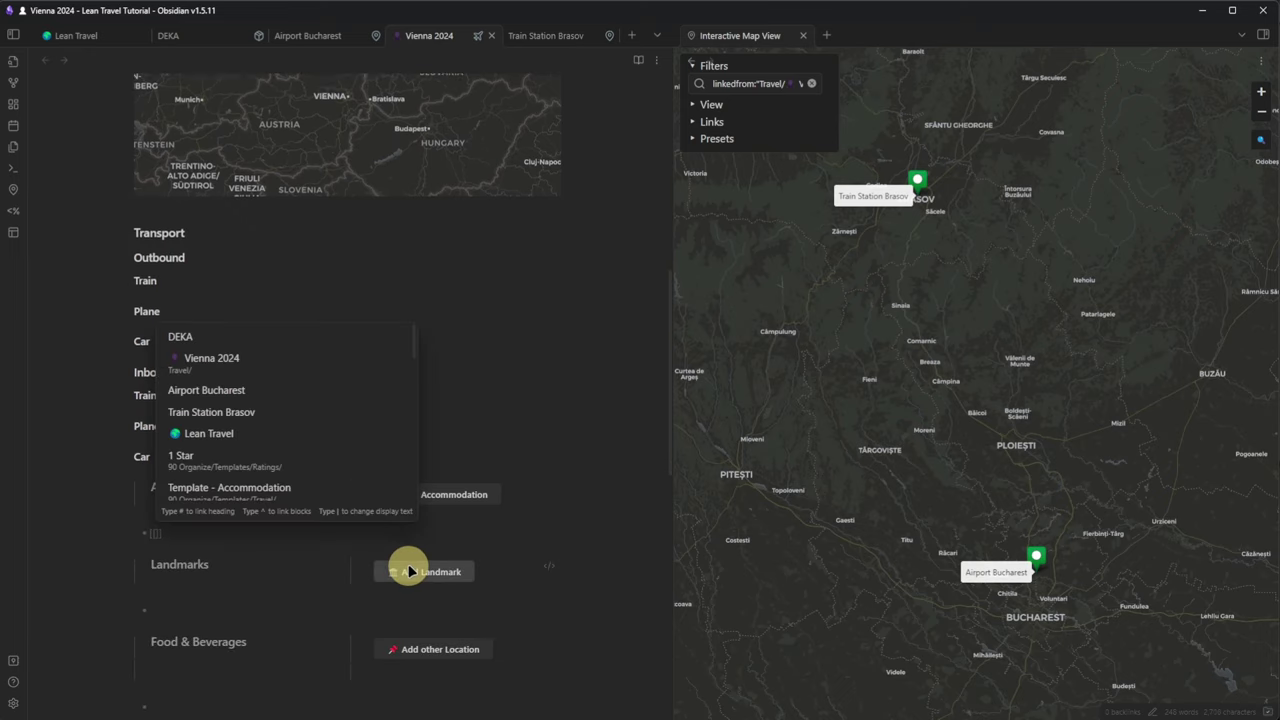
text(DEKA)
key(Return)
click(443, 529)
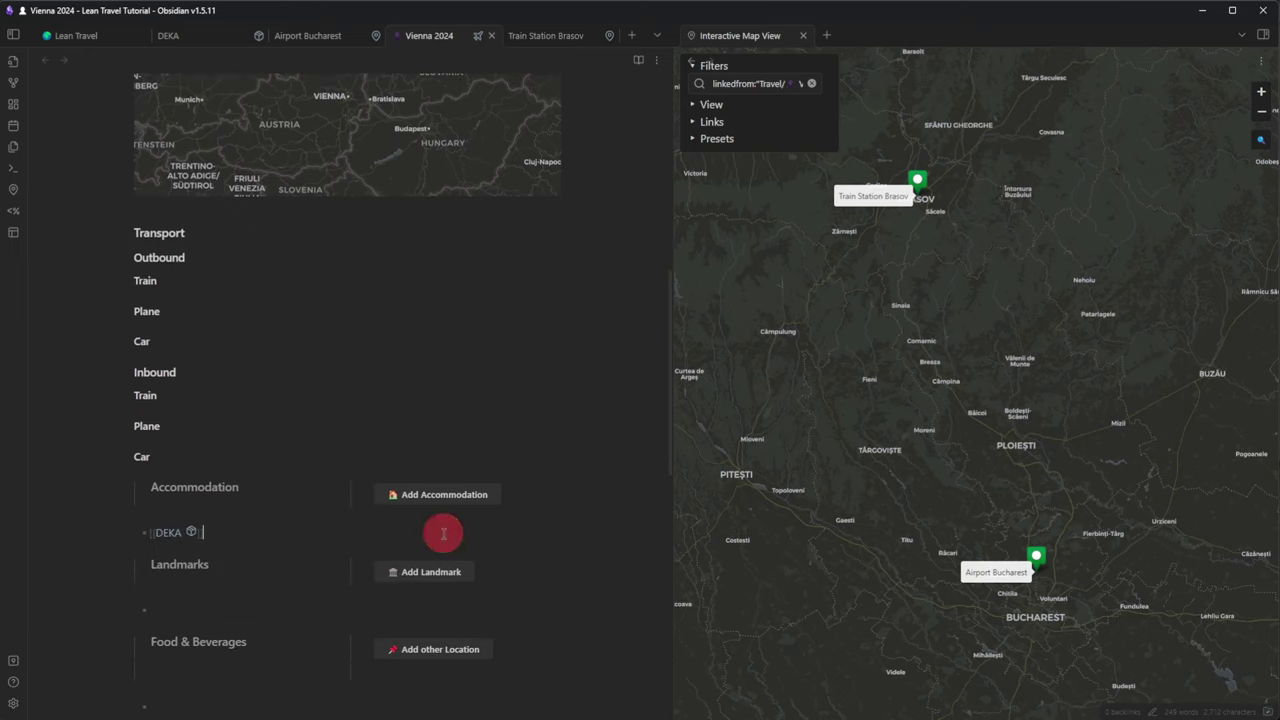
Reload the Vienna 2024 note's linked places on the interactive map and check the DEKA marker near Vienna.
click(543, 37)
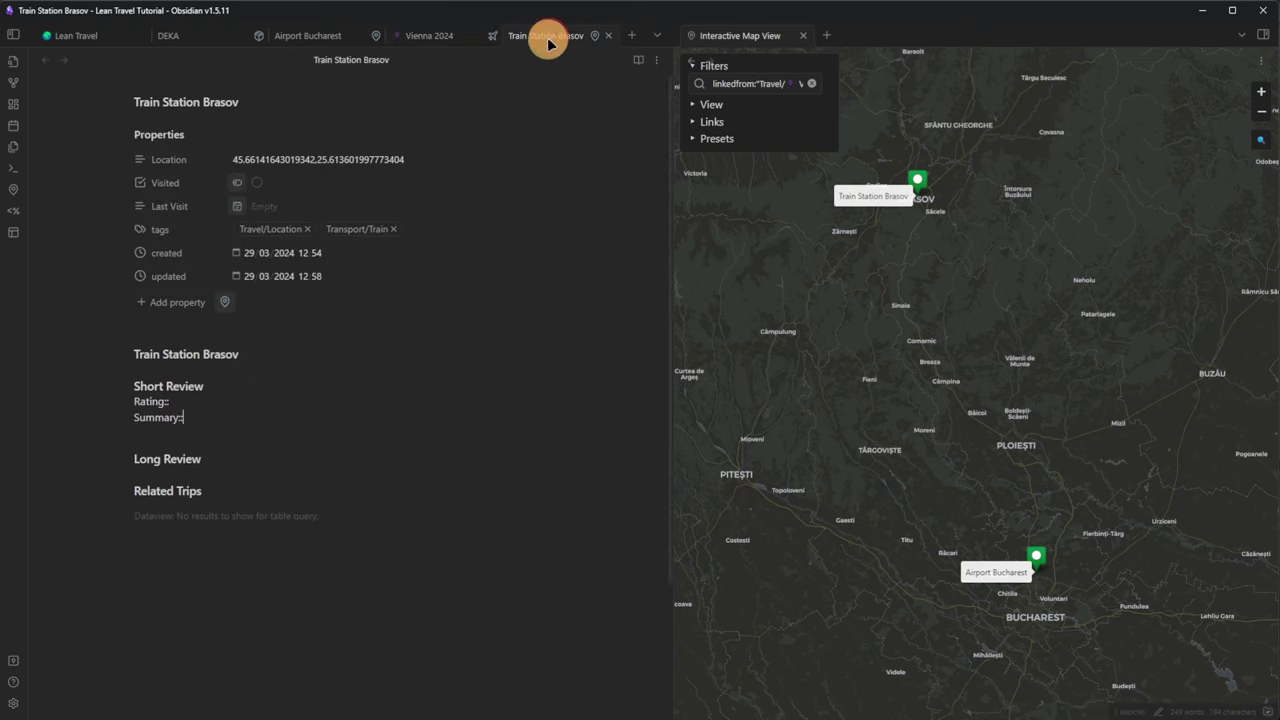
click(449, 40)
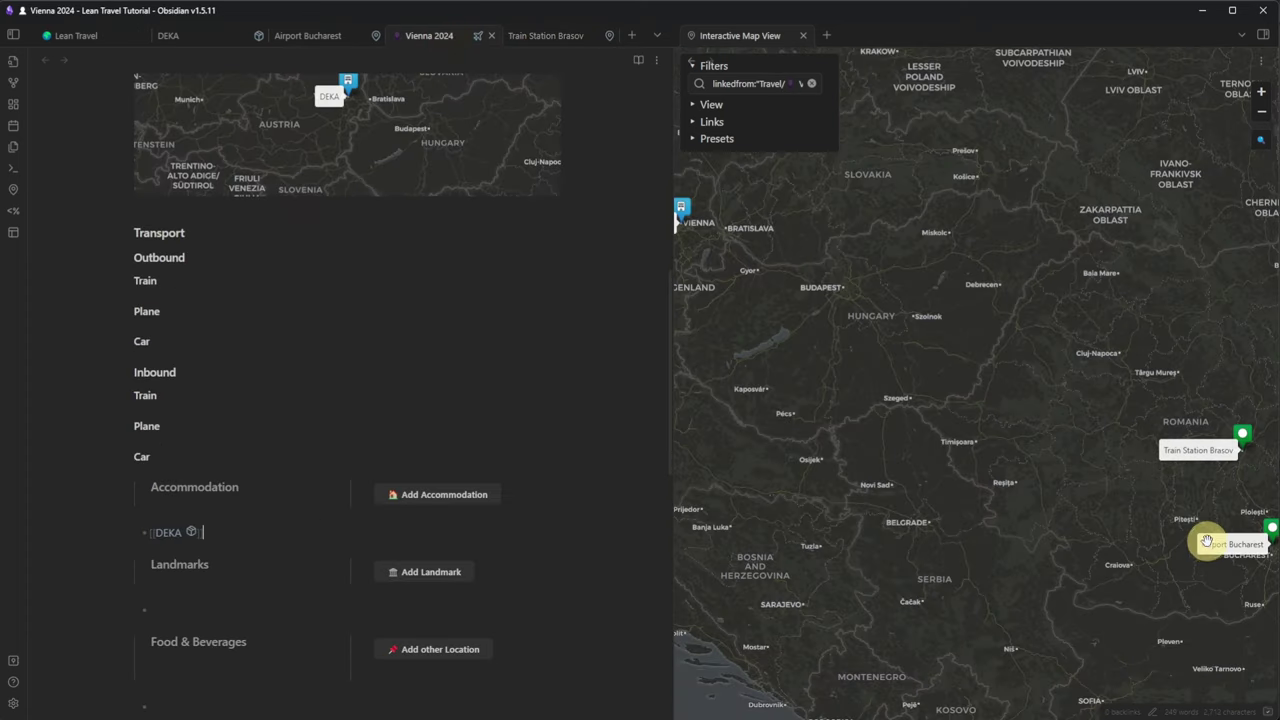
drag(709, 248, 760, 271)
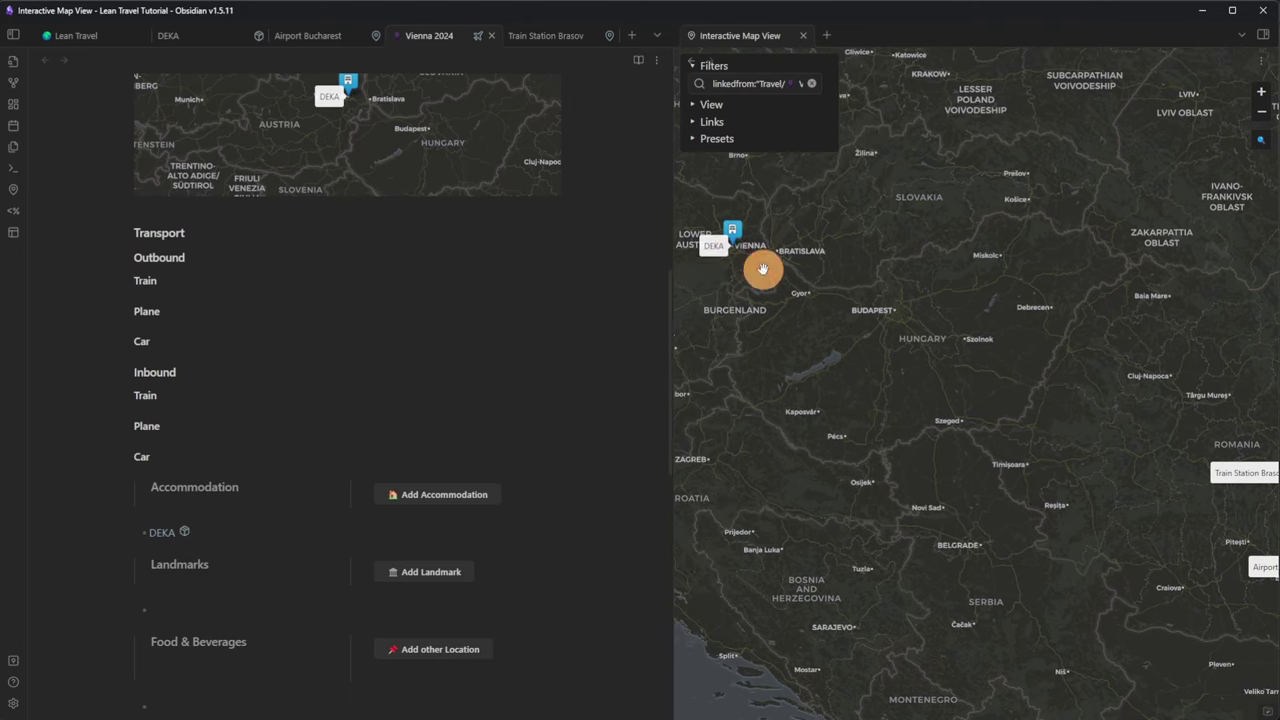
Create a new landmark note named "St. Stephens Vienna" from the Lean Travel dashboard.
click(80, 36)
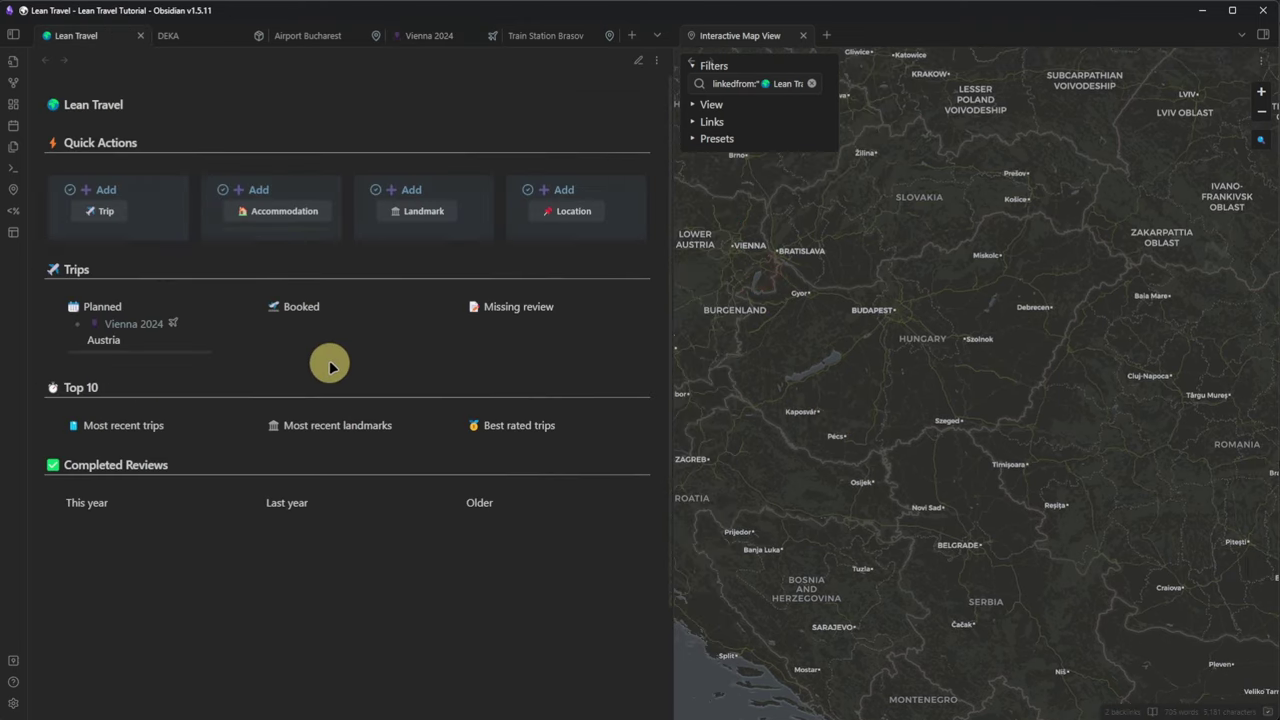
click(423, 212)
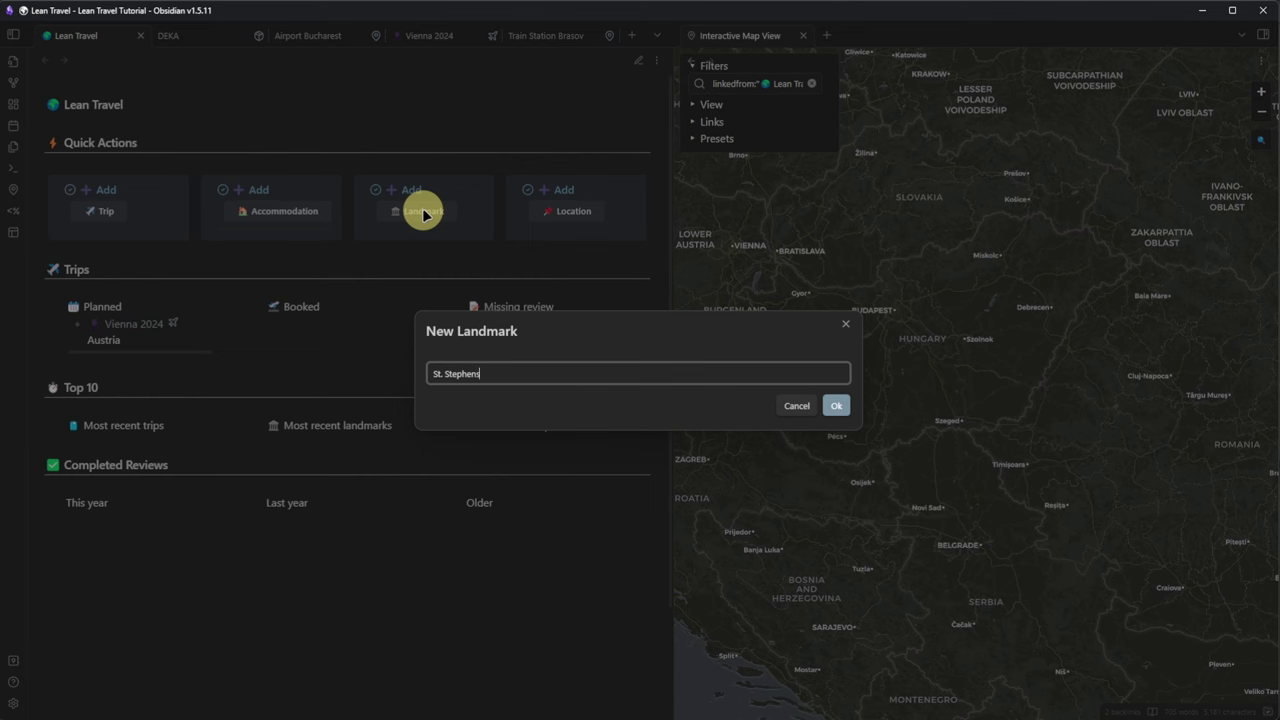
text(St. Stephens Vienna)
key(Return)
Find Saint Stephen's Cathedral on the map with "st. stephen vienna" and set the landmark note's Location to 48.2084923,16.37312685415674.
click(1260, 139)
text(st. st)
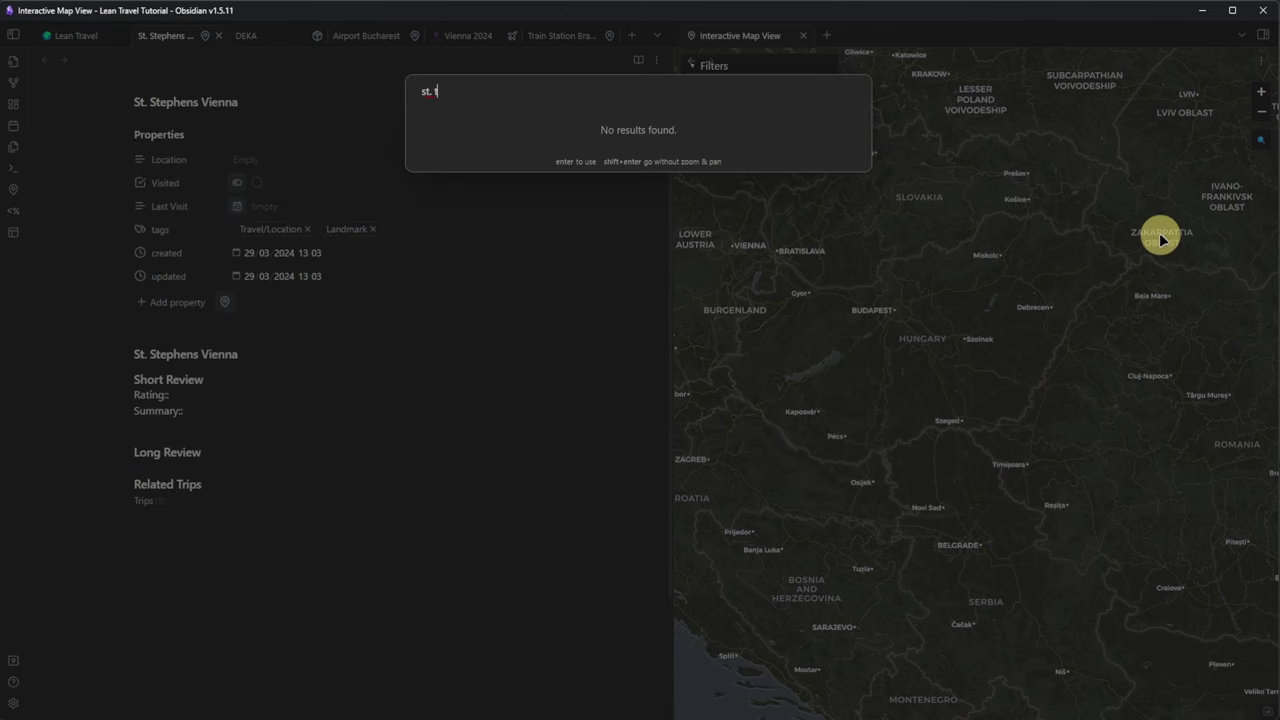
text(ephens vienna)
key(BackSpace)
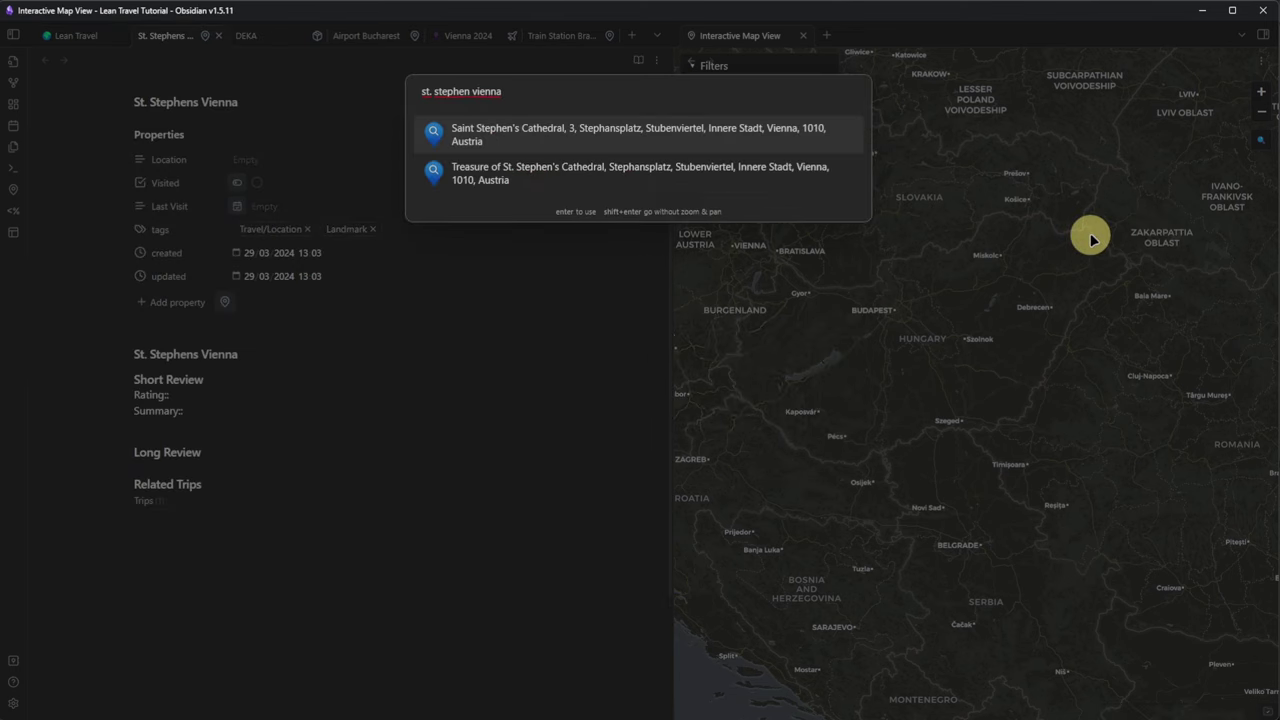
click(535, 138)
right_click(984, 390)
click(1020, 425)
click(324, 163)
text(48.2084923,16.37312685415674)
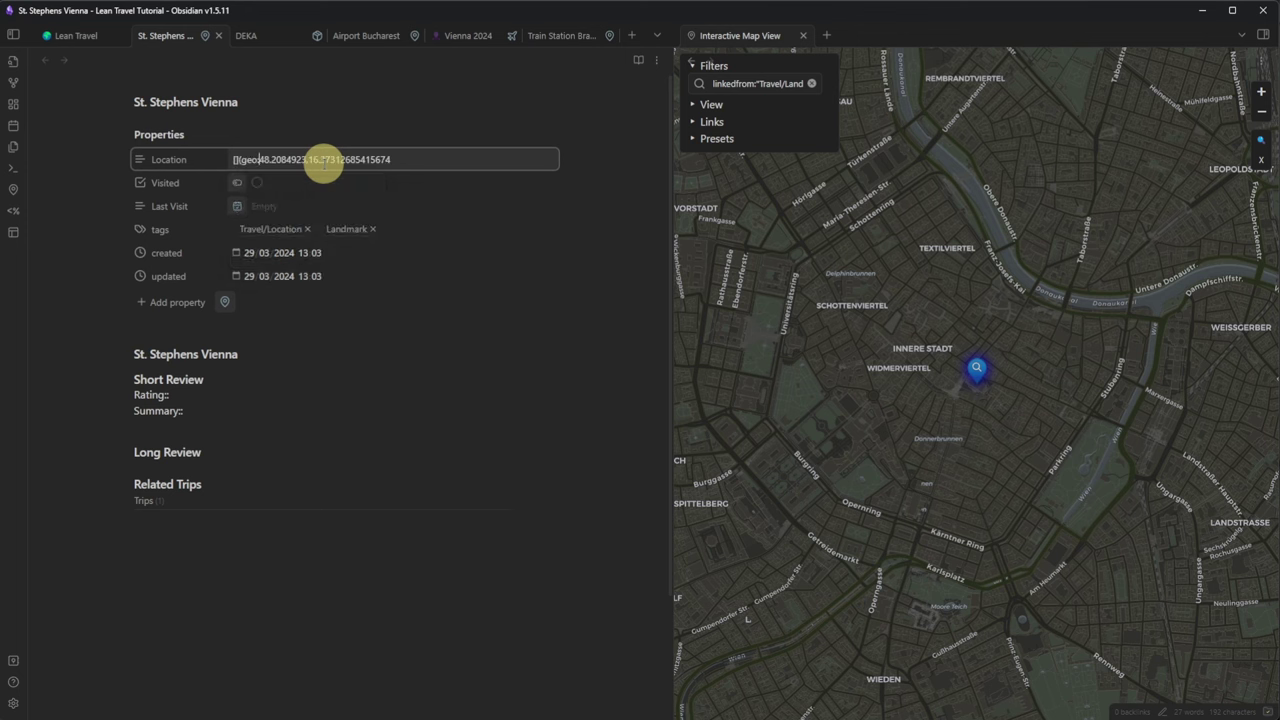
Replace the note's Landmark tag with "Landmark/Building" and clear the map's search marker.
click(457, 229)
key(BackSpace)
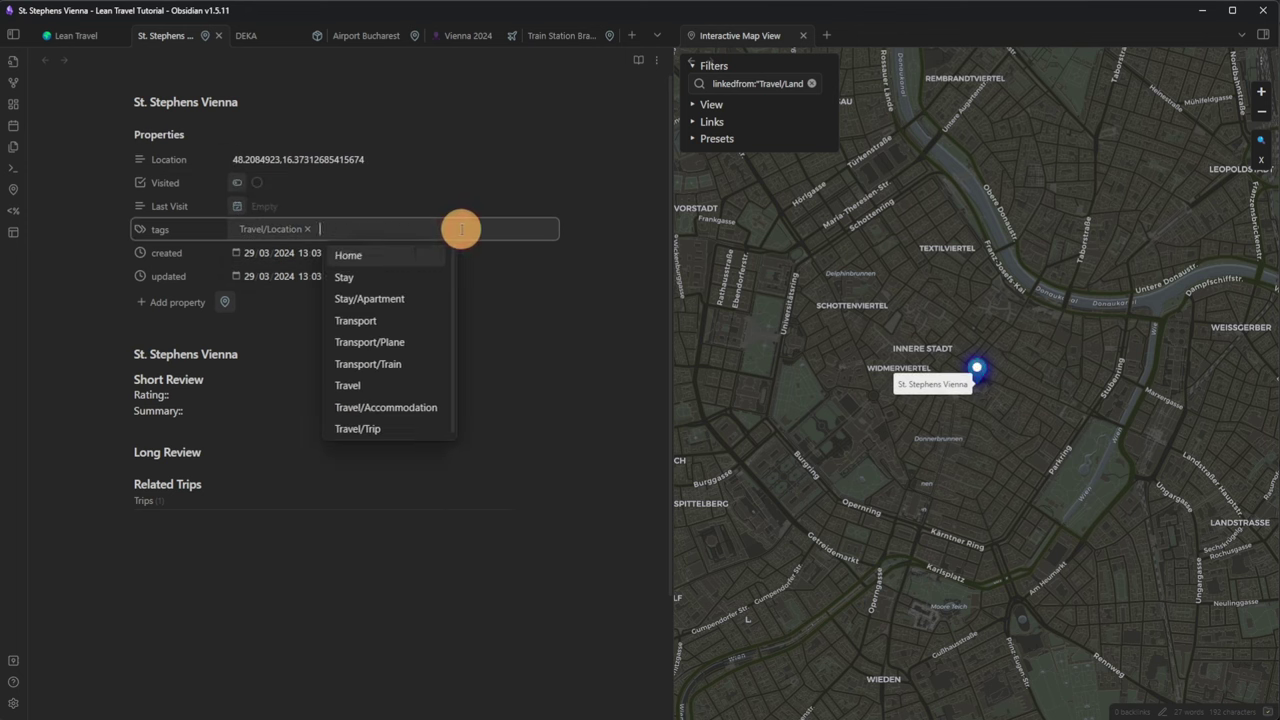
text(Landmark/Building)
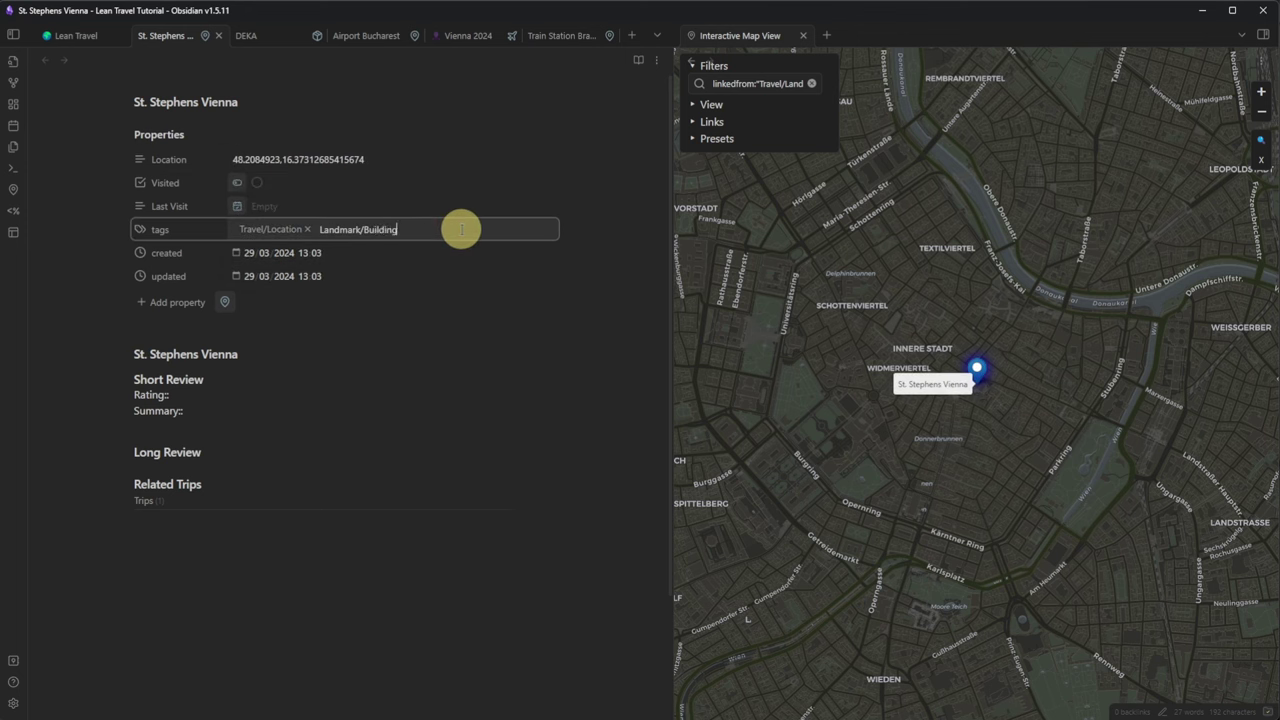
key(Return)
click(1261, 160)
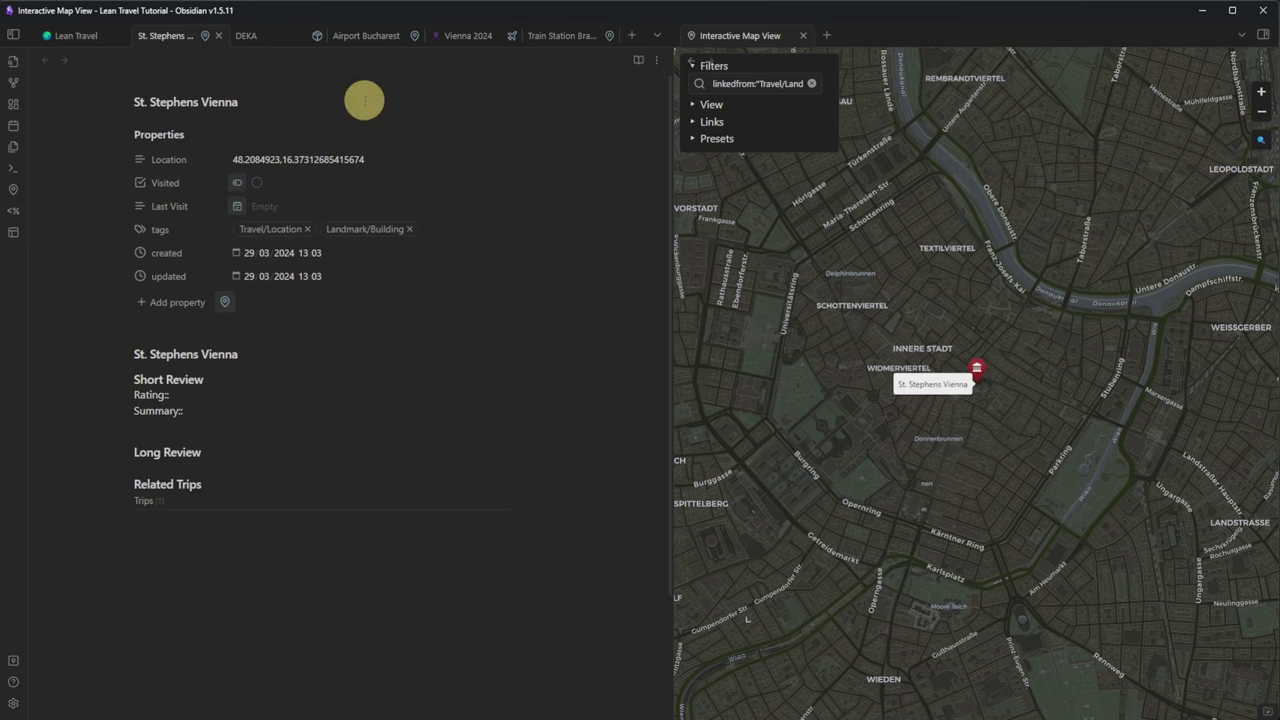
Link the St. Stephens Vienna note in the Landmarks list of the Vienna 2024 note.
click(462, 35)
scroll(420, 415, down, 3)
click(237, 400)
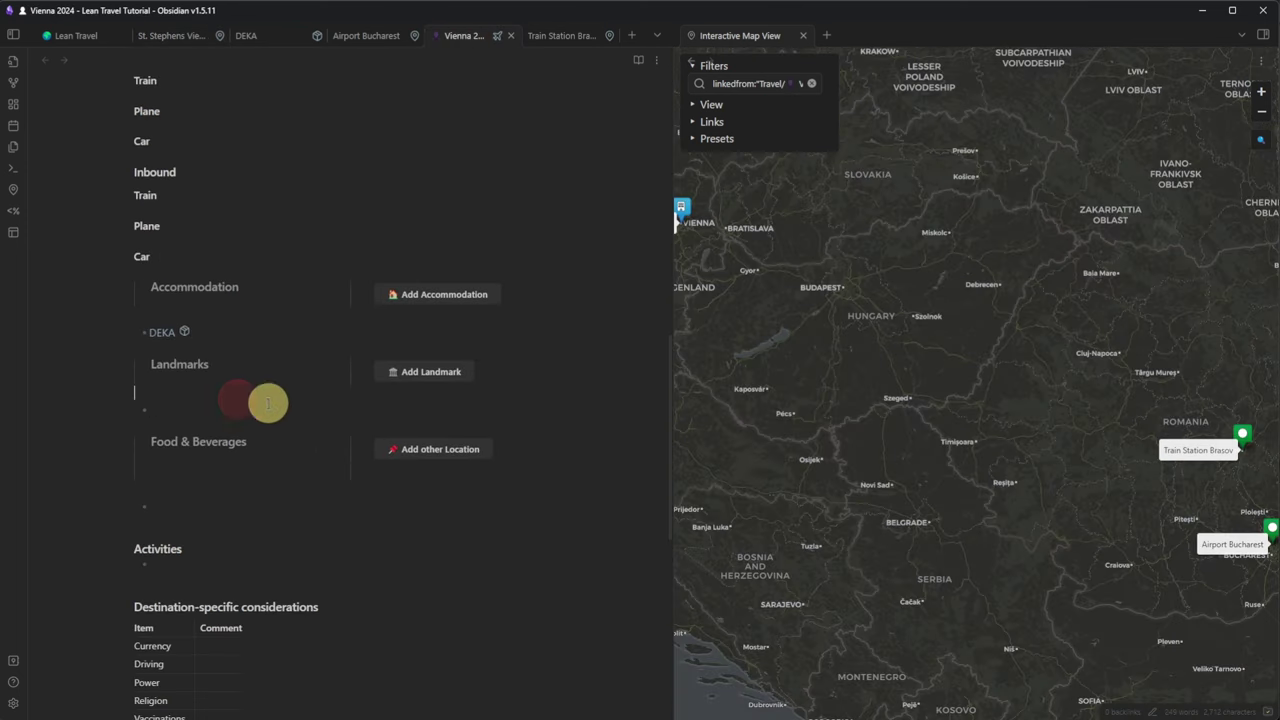
click(258, 408)
text([[s)
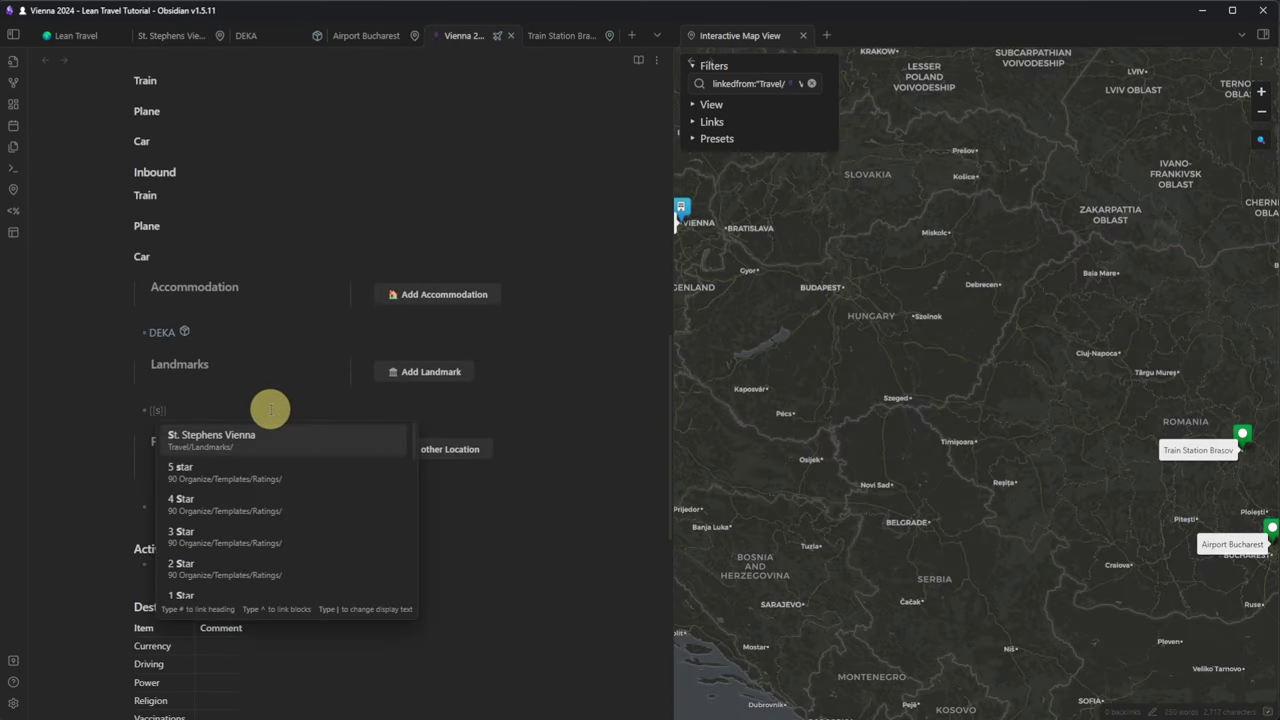
key(Return)
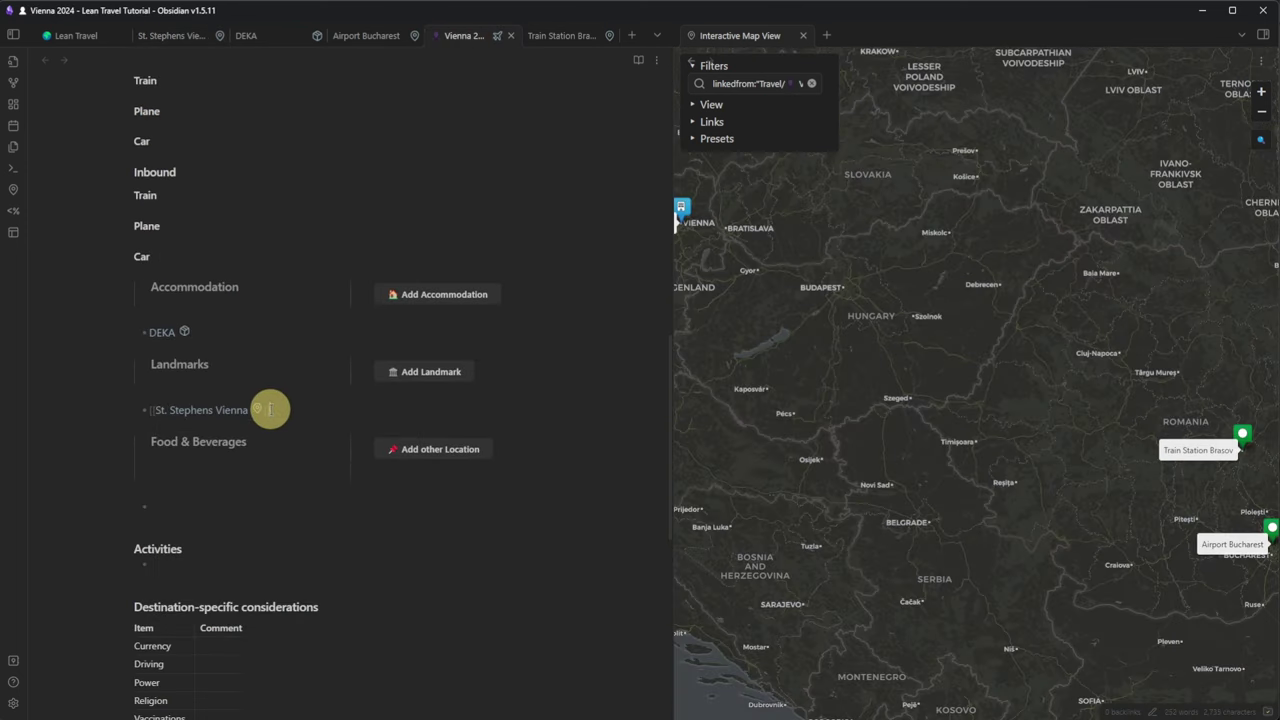
Reload the Vienna 2024 note's linked places on the interactive map and examine the DEKA and St. Stephens Vienna markers up close.
click(560, 38)
click(463, 35)
click(745, 261)
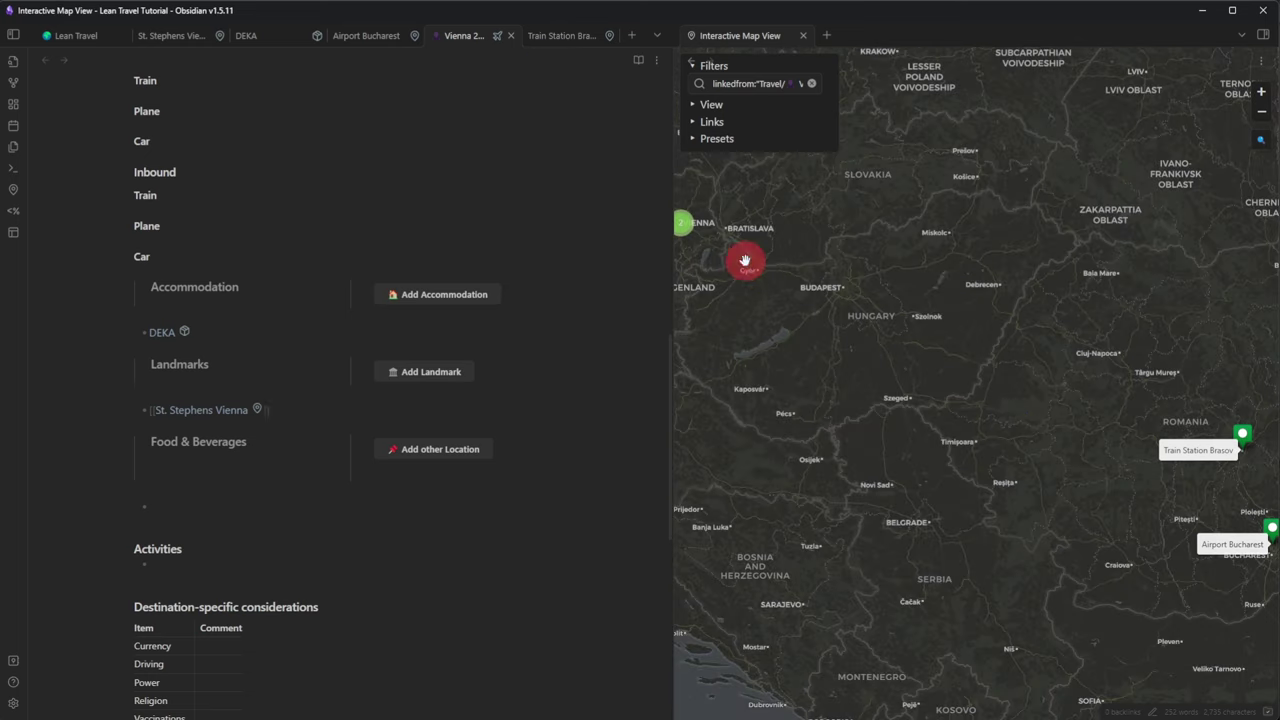
drag(745, 261, 892, 331)
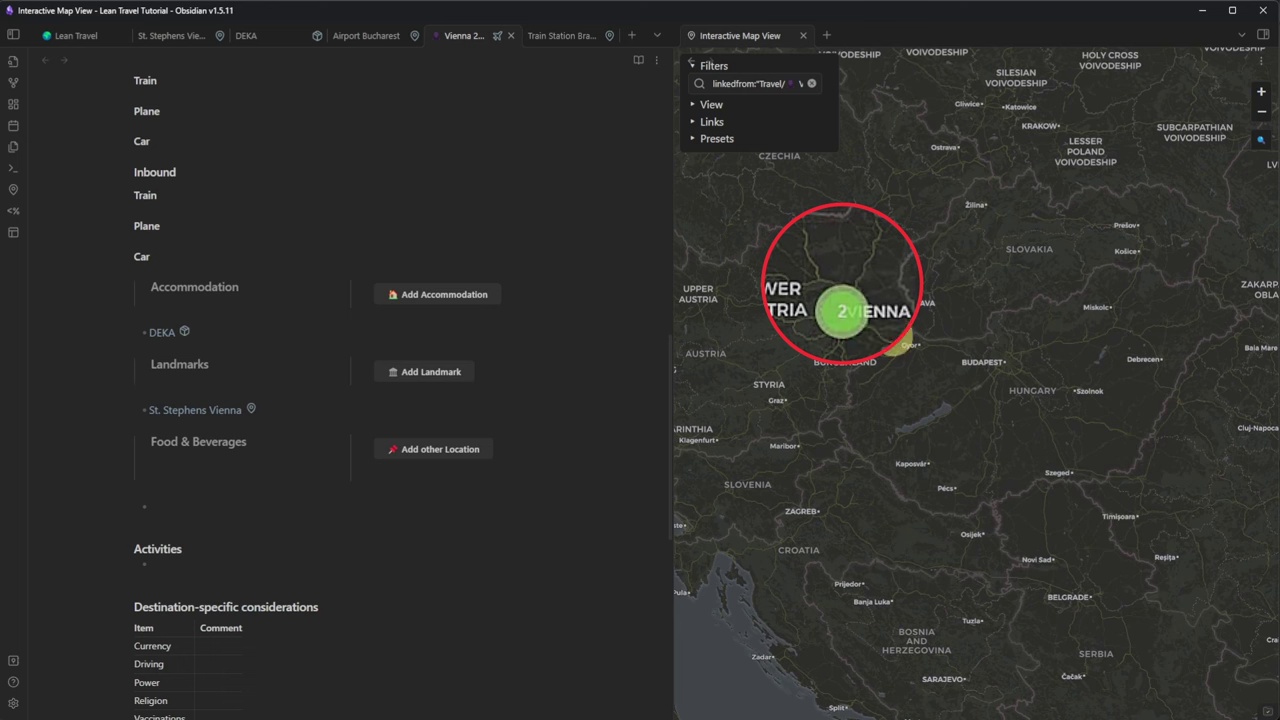
click(846, 318)
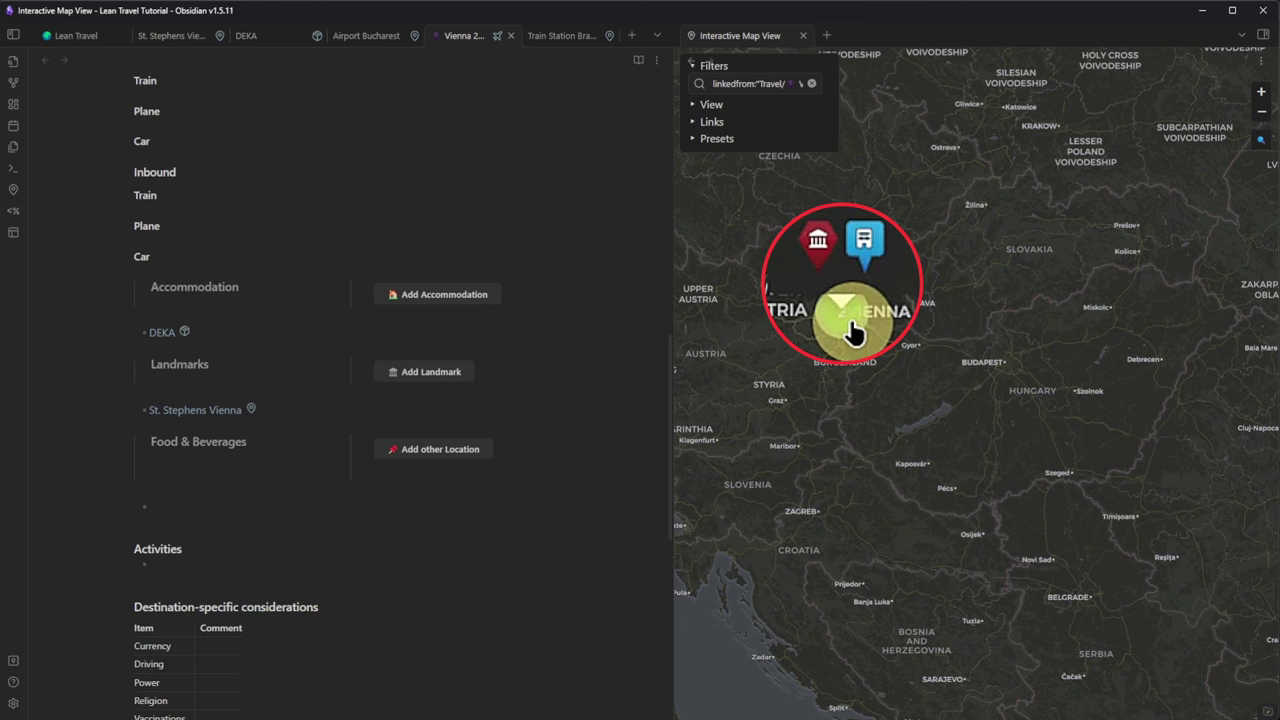
scroll(846, 330, up, 5)
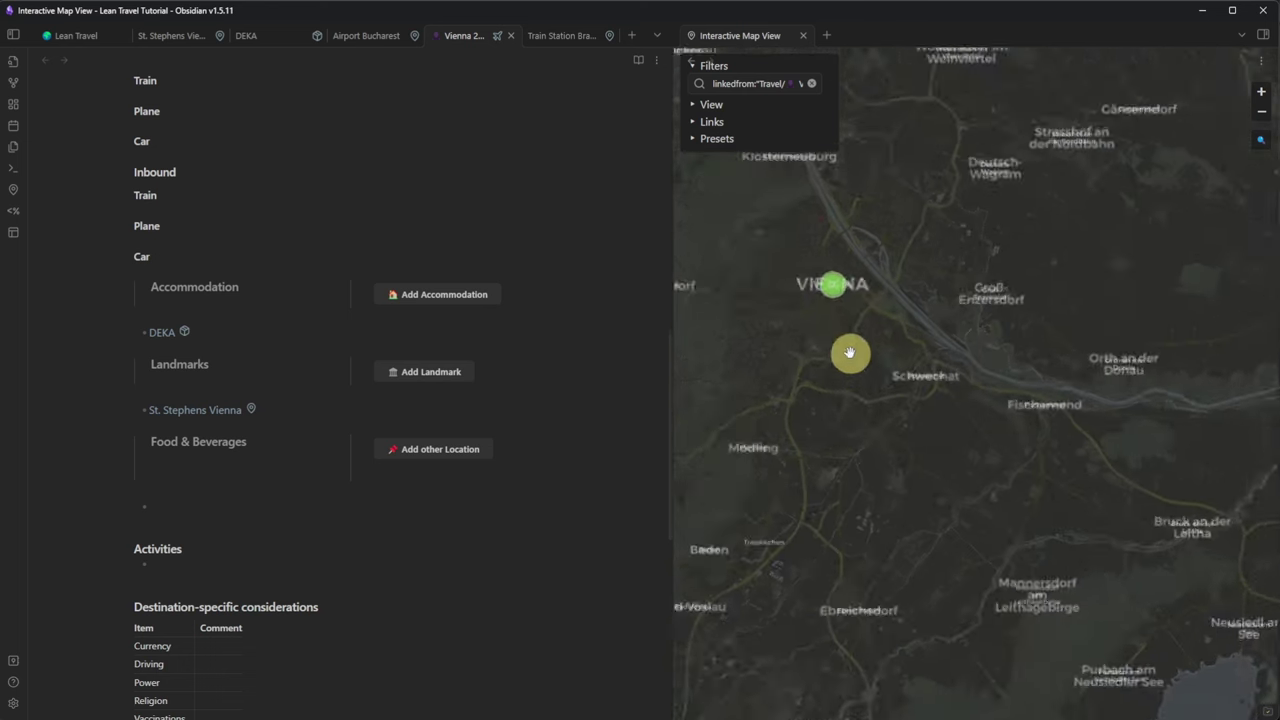
scroll(835, 277, up, 5)
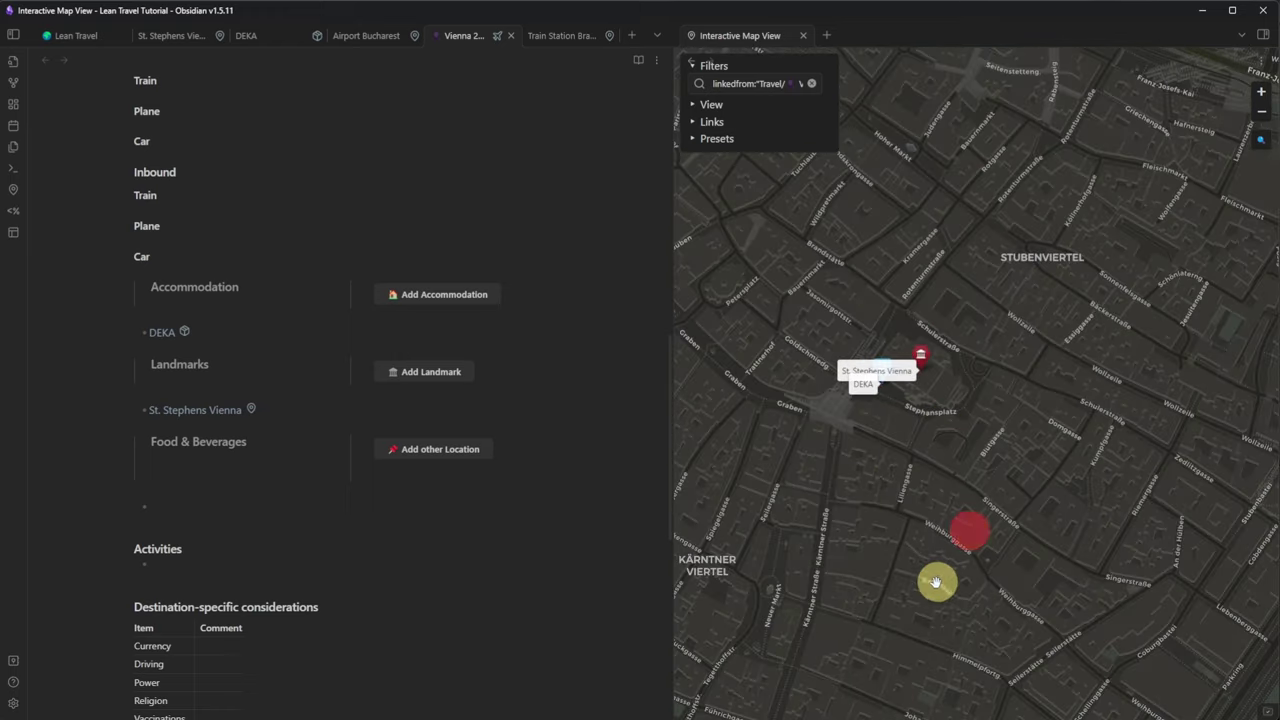
scroll(990, 440, up, 2)
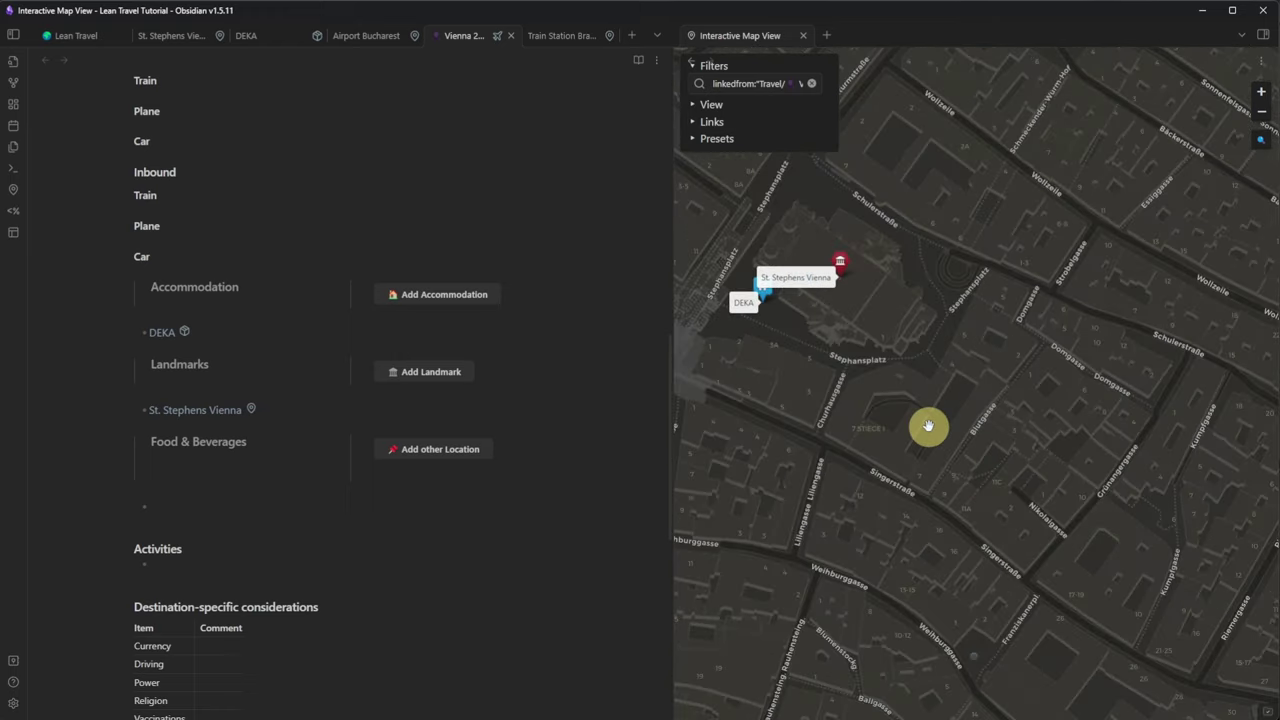
scroll(940, 420, up, 2)
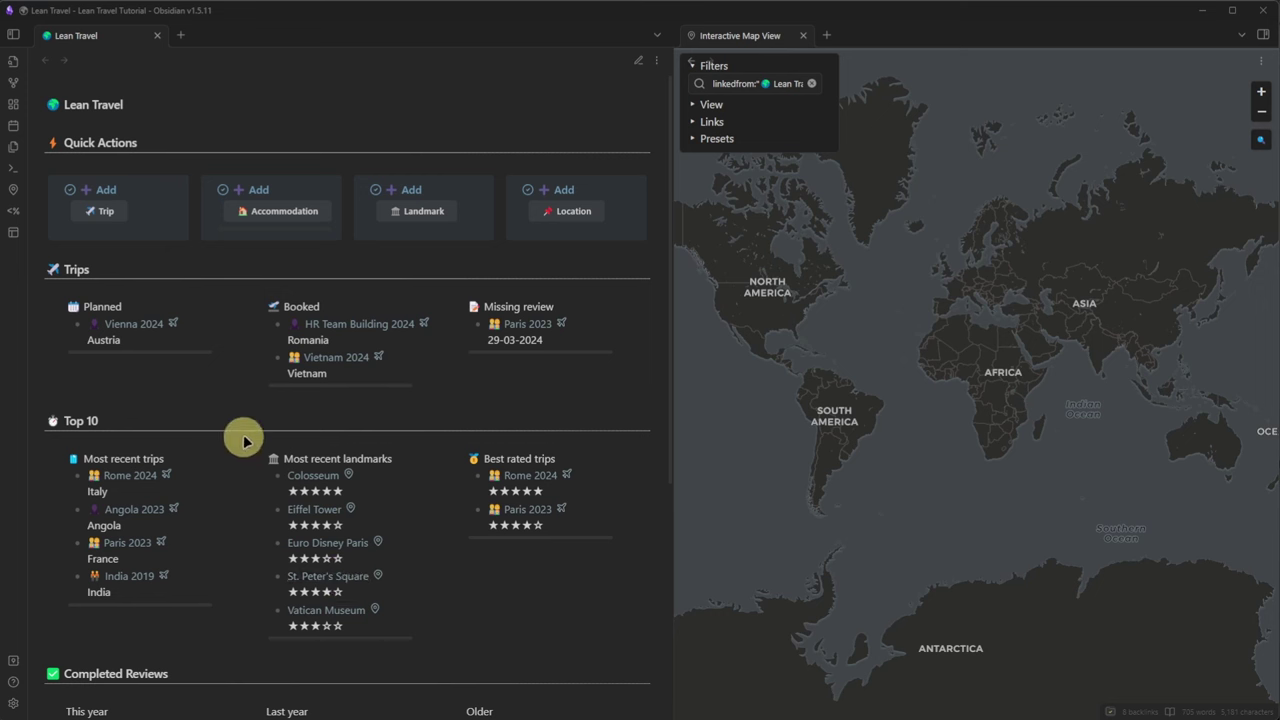
Open the Vienna 2024 trip note and give it a three-star Rating in the Short Review section.
ctrl+click(150, 325)
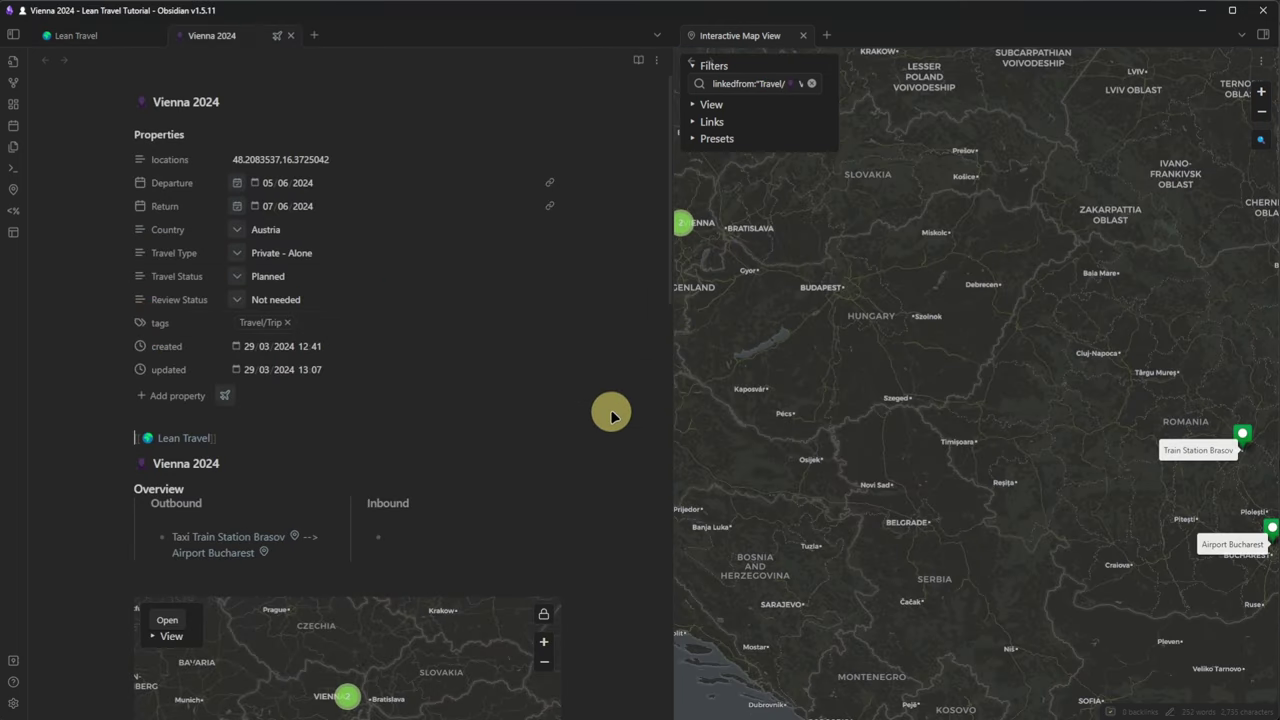
scroll(611, 415, down, 5)
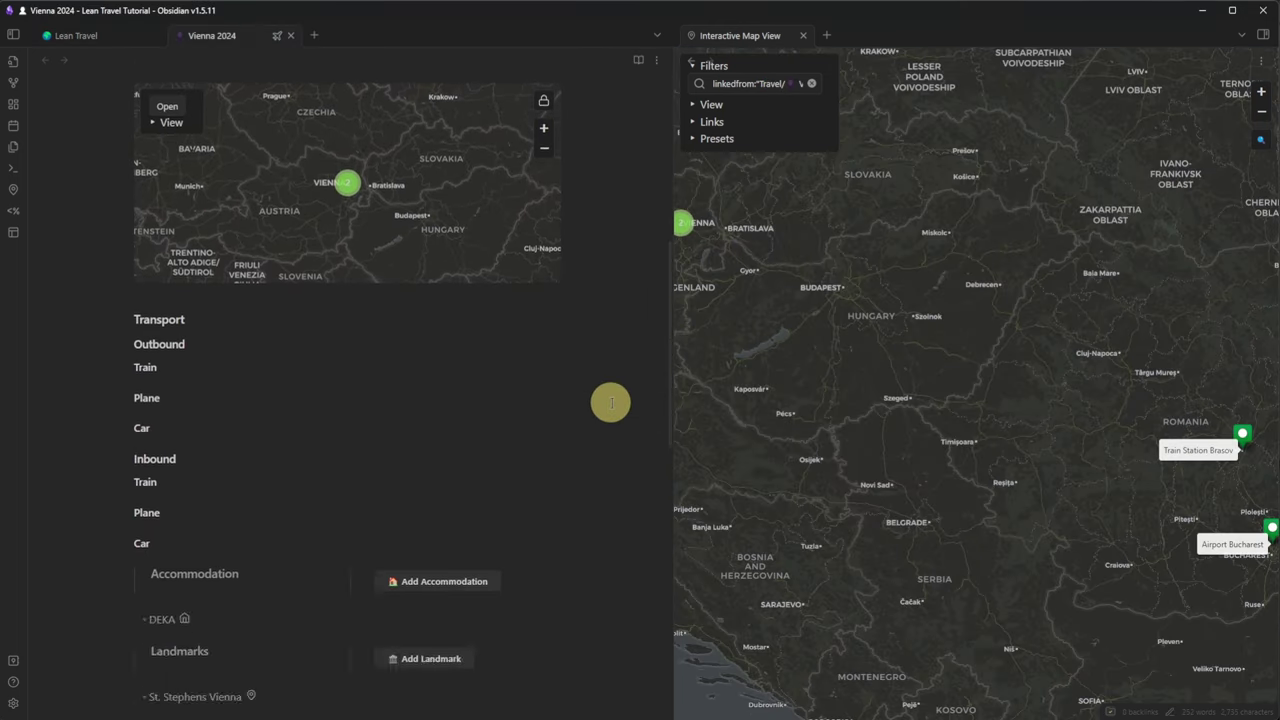
scroll(611, 403, down, 6)
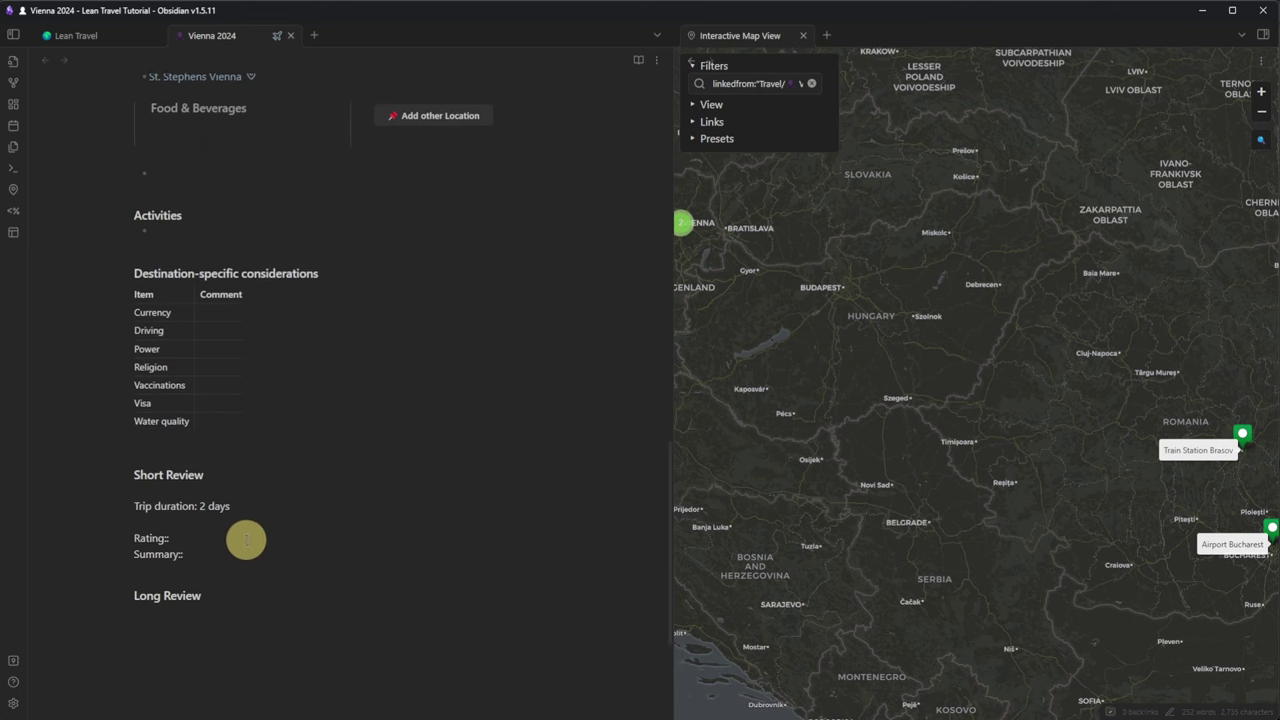
click(250, 539)
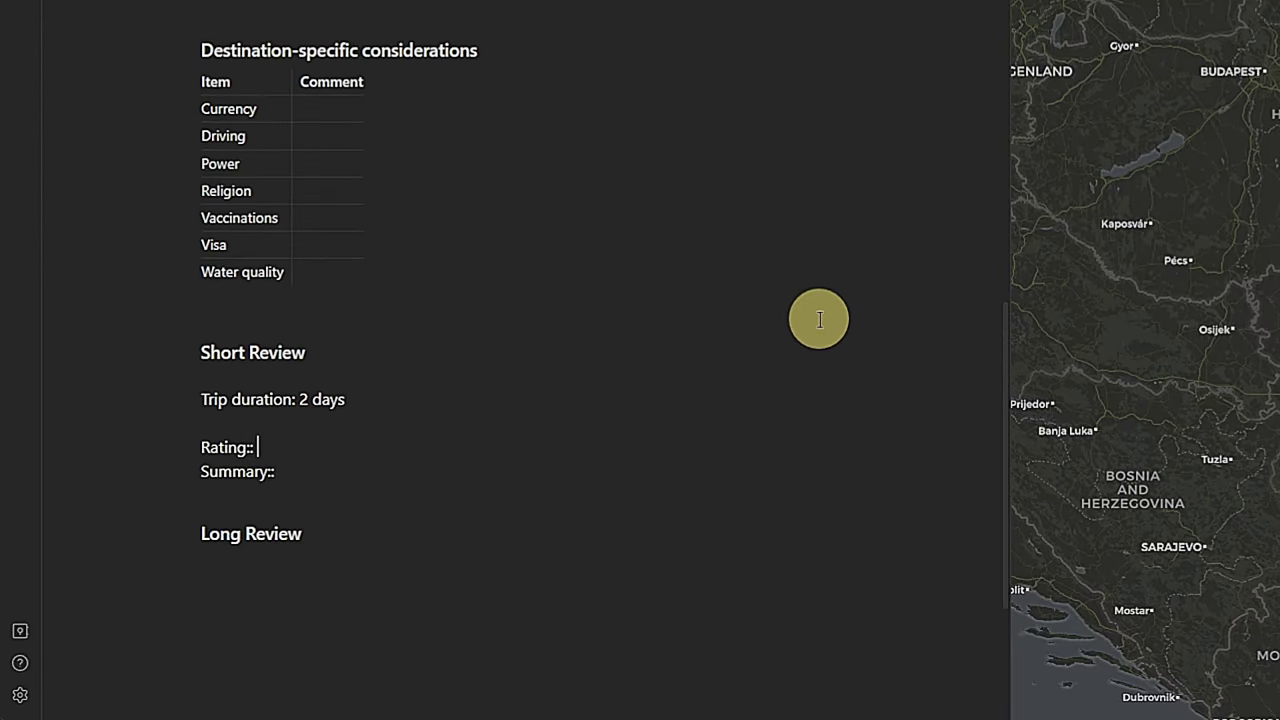
key(alt)
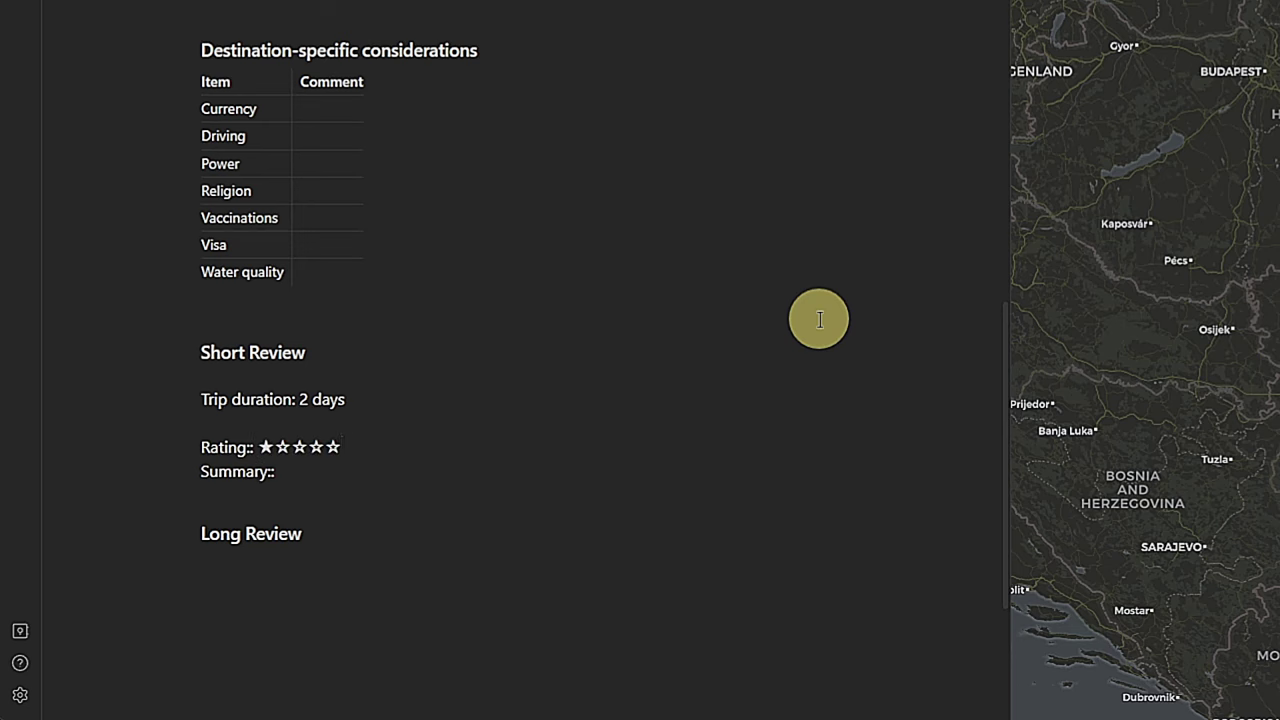
key(alt)
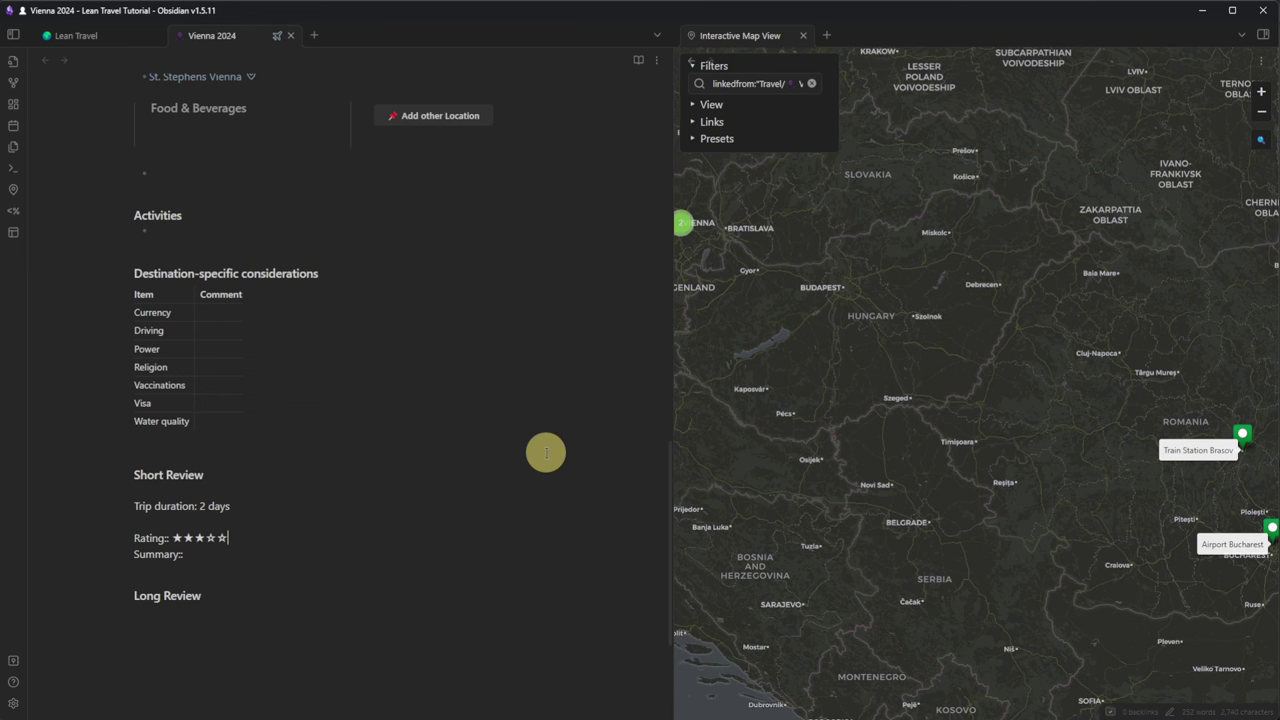
Open the linked St. Stephens Vienna note and fill its Short Review with a five-star Rating and the Summary "Nice church".
scroll(510, 455, up, 2)
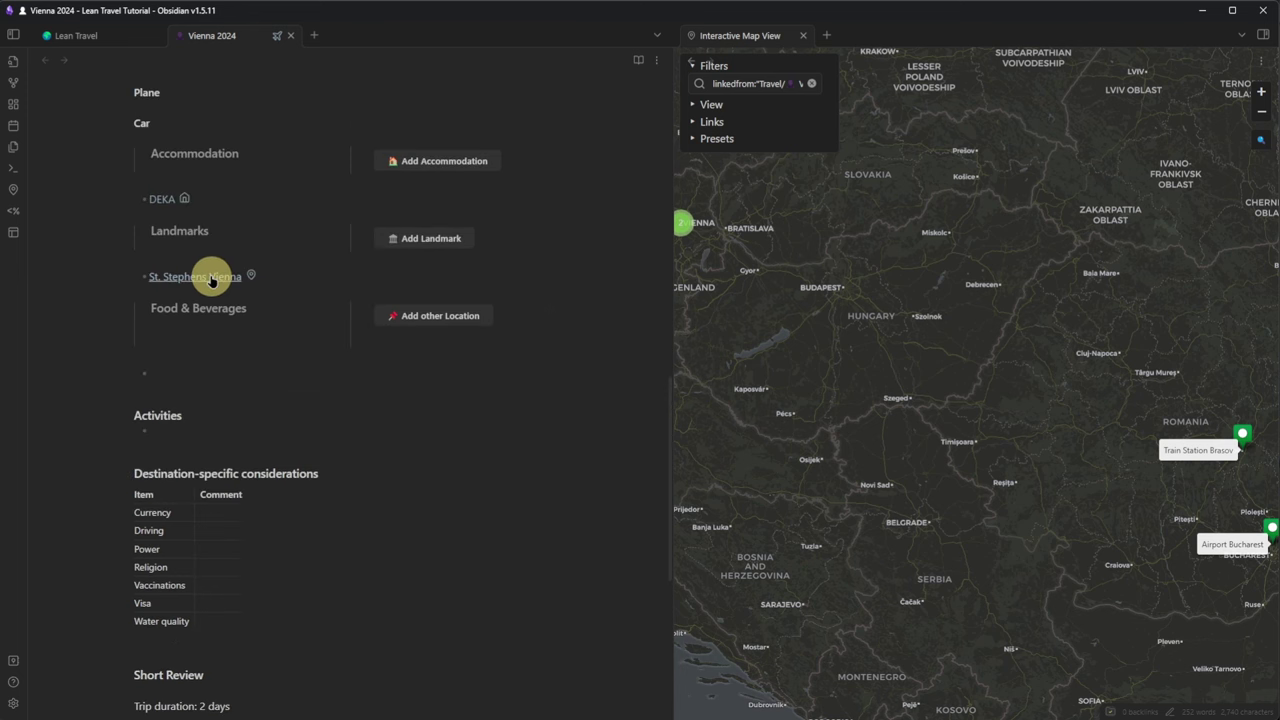
click(211, 279)
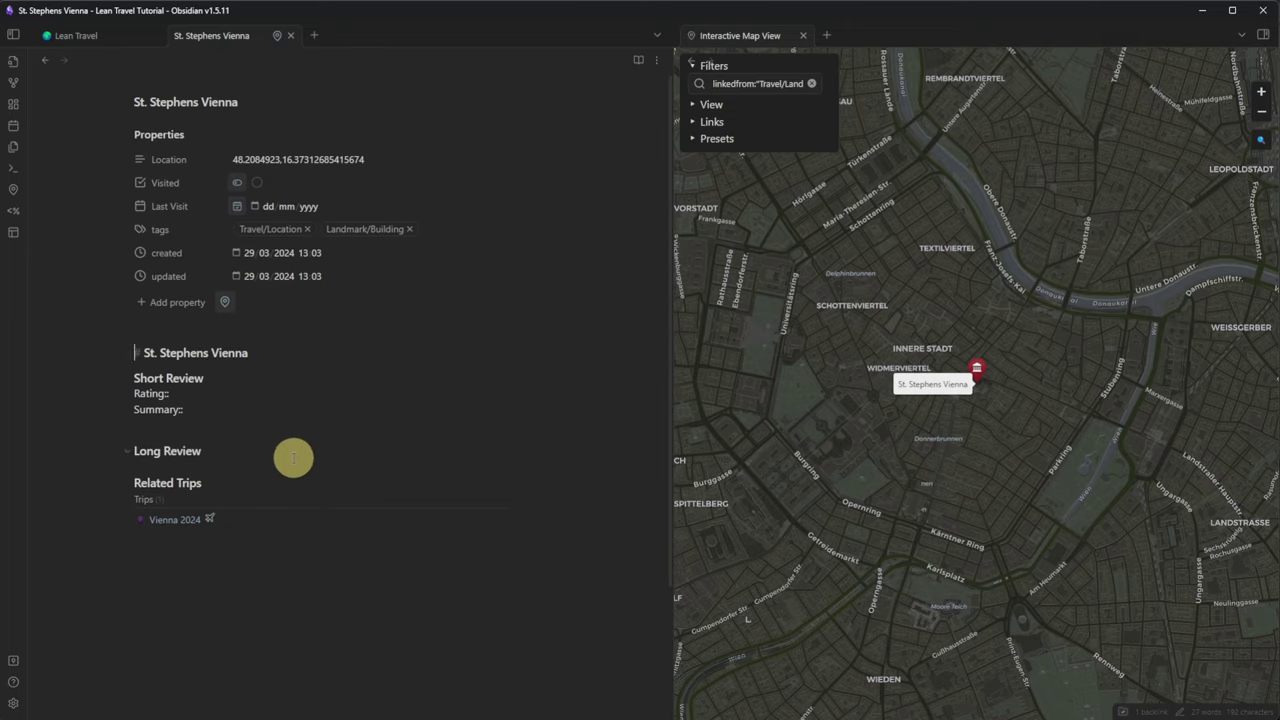
click(270, 392)
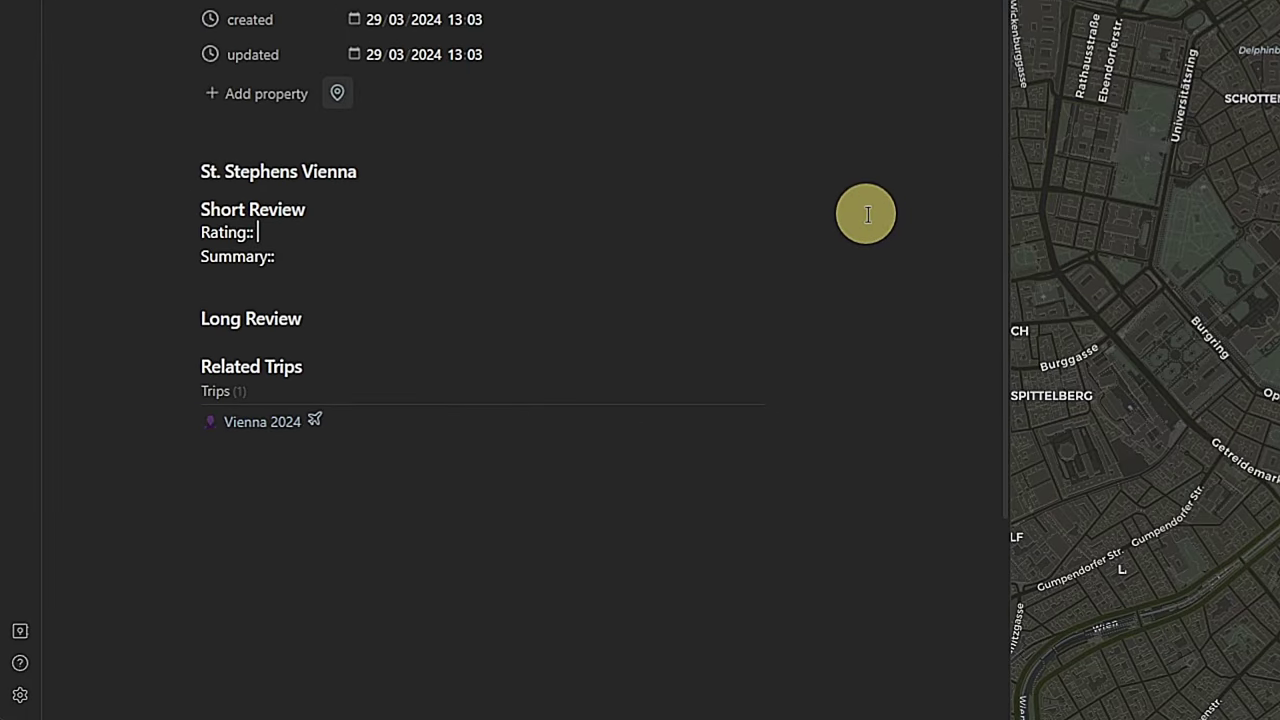
key(alt+5)
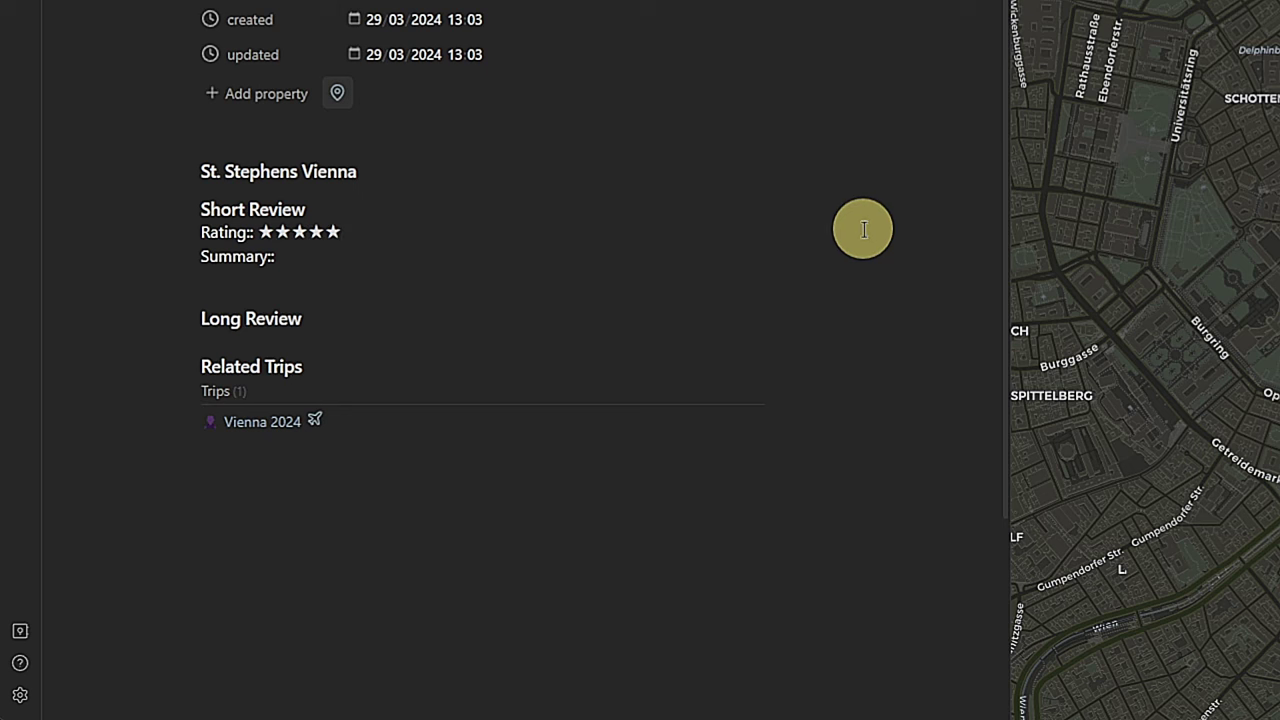
click(583, 257)
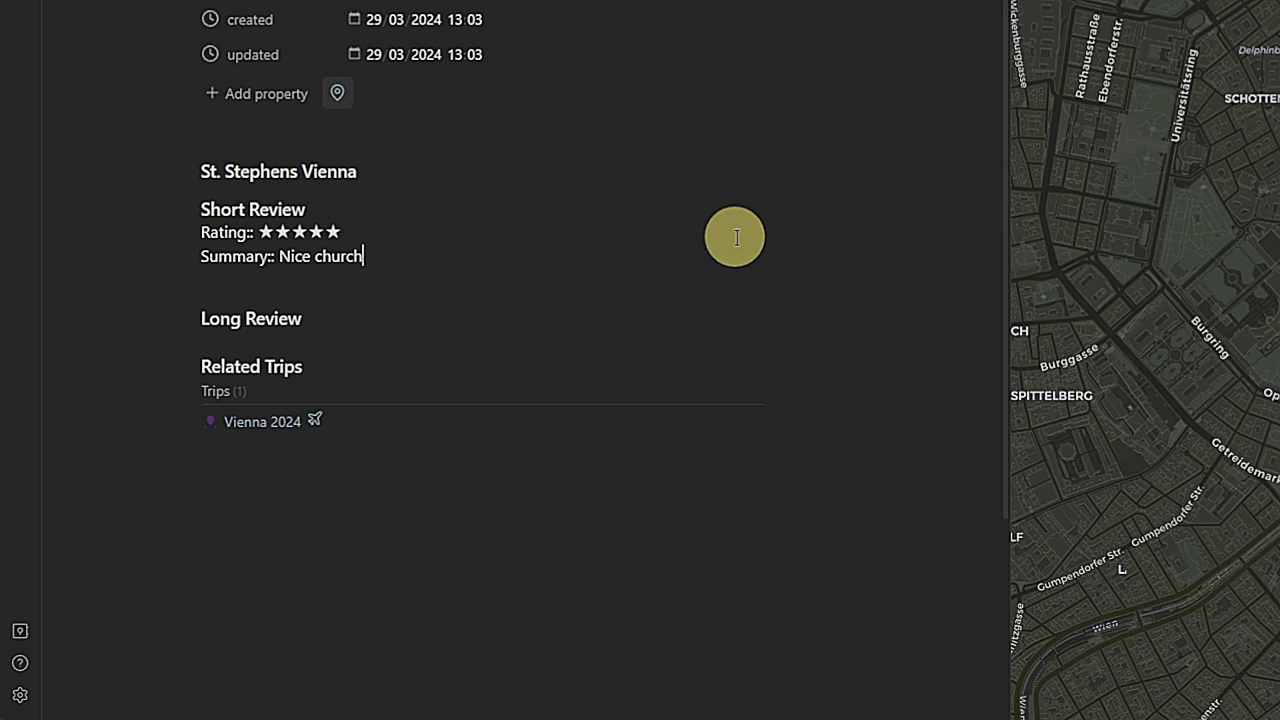
Preview the landmark's review on the map and reveal the Dataview query behind the note's Related Trips list.
mouse_move(973, 372)
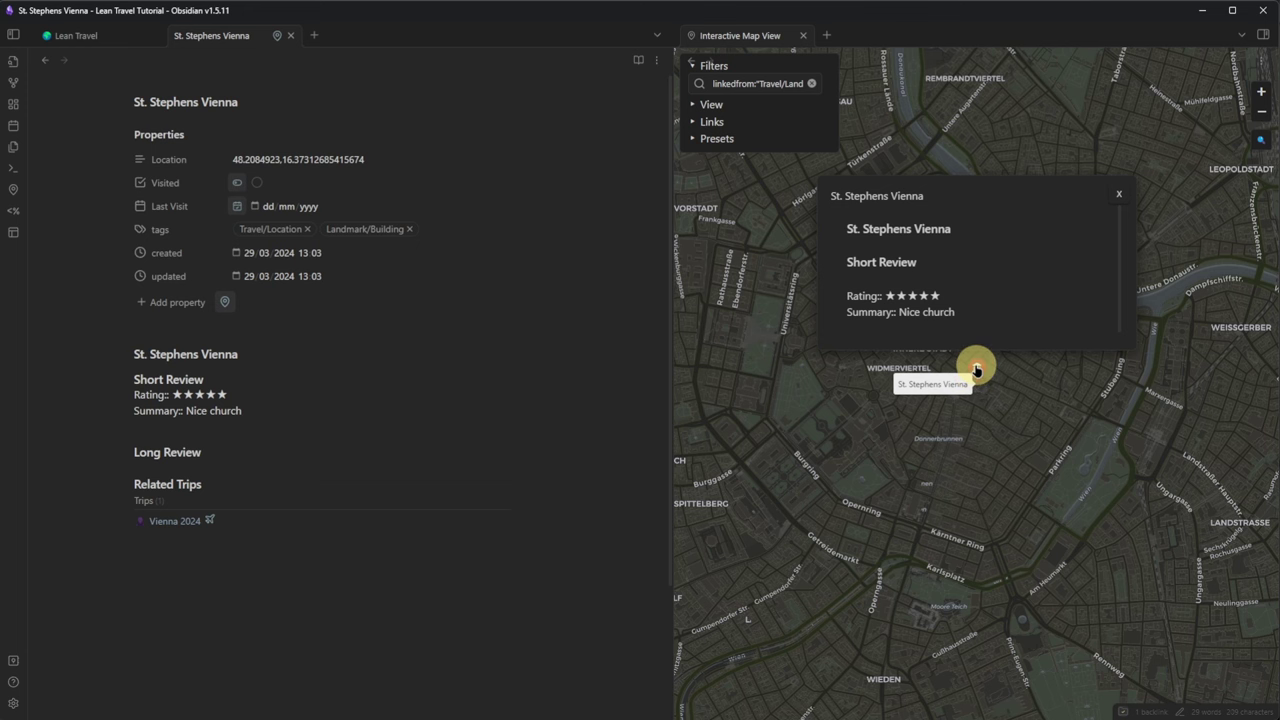
click(366, 620)
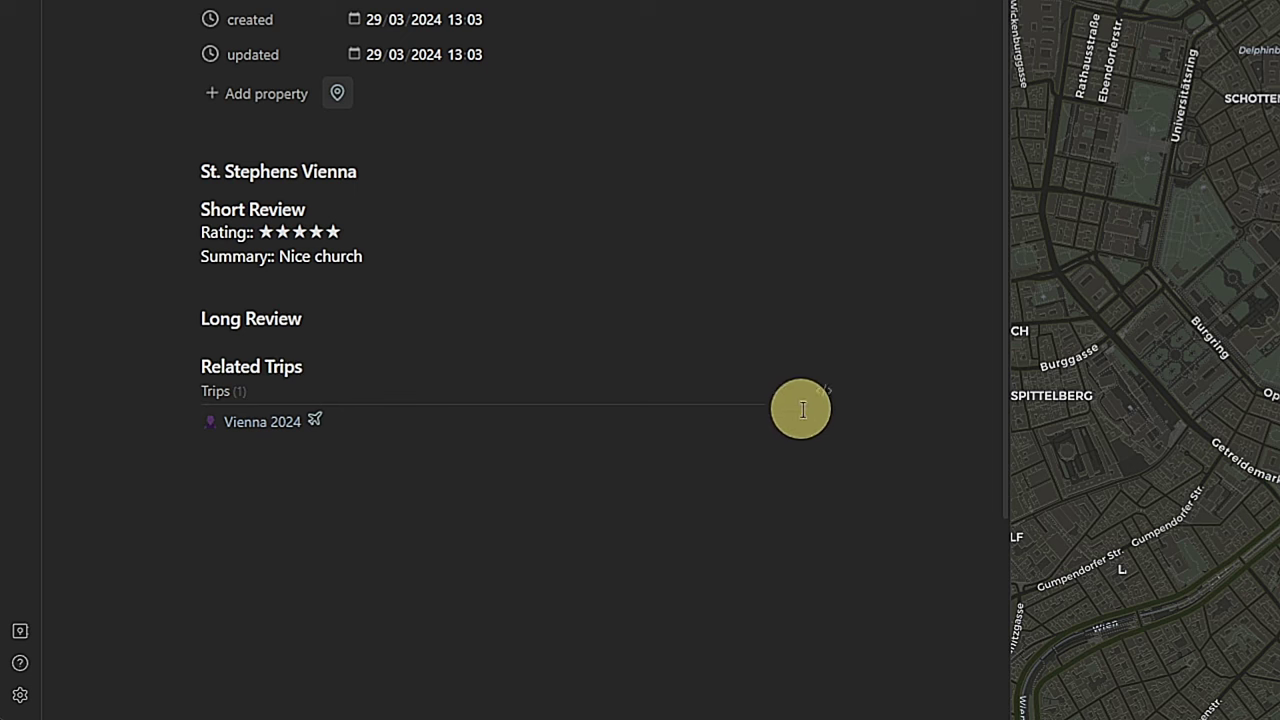
key(ctrl+z)
scroll(706, 380, down, 2)
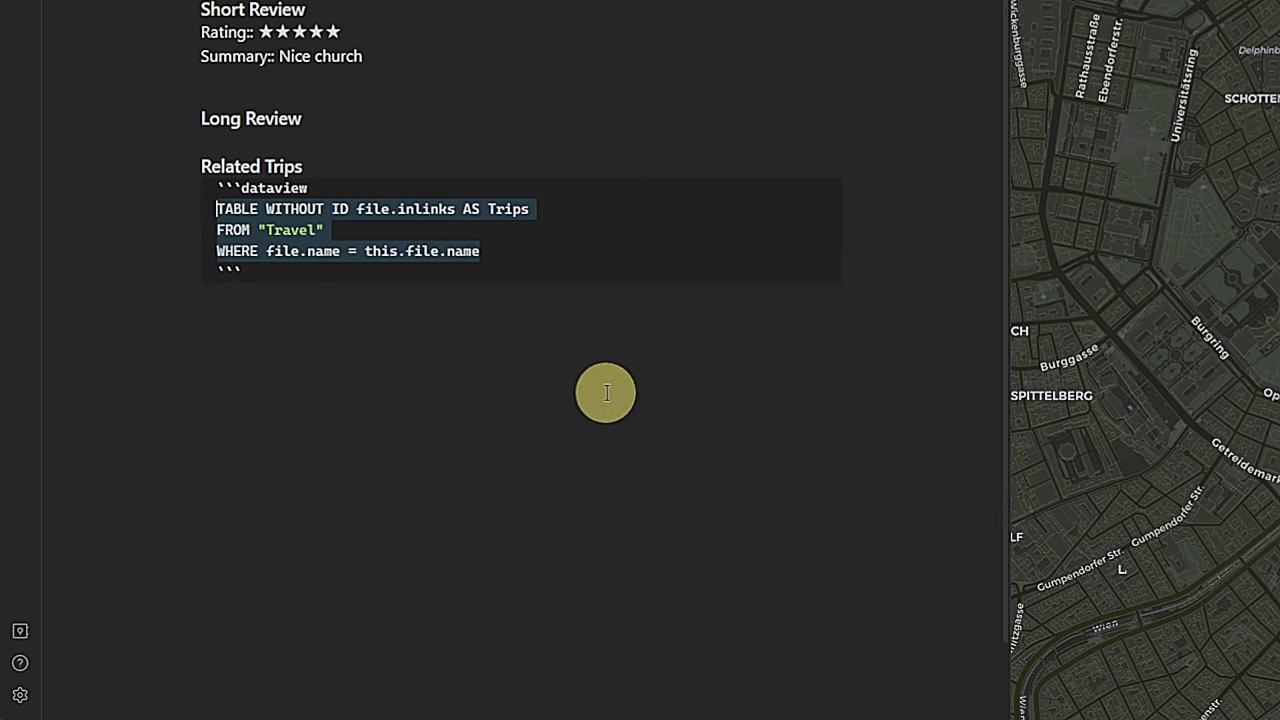
click(316, 274)
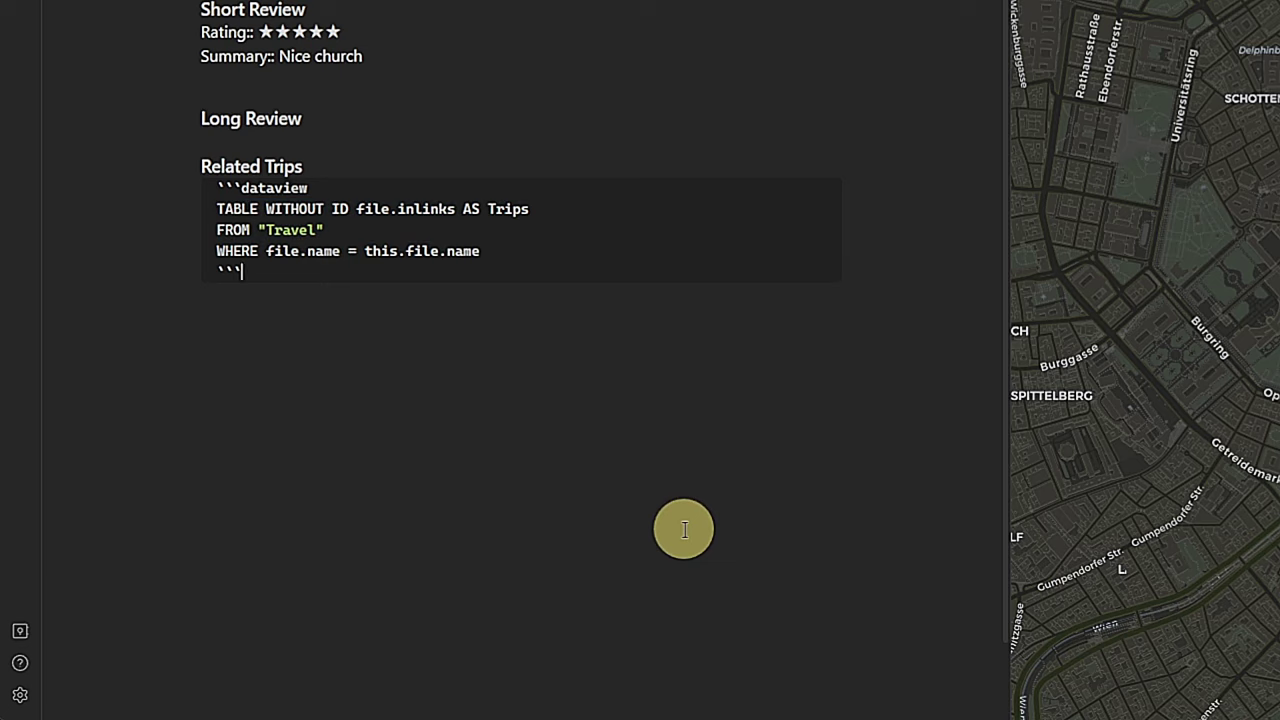